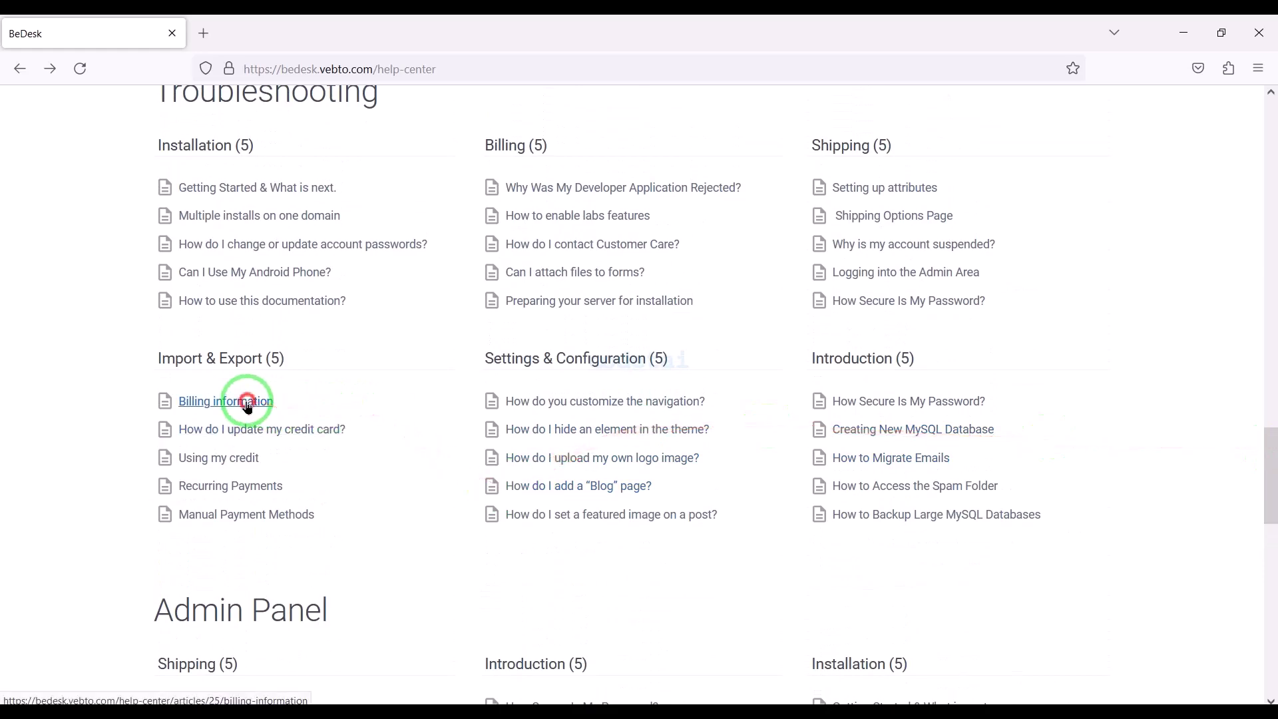
# Step: Read the Billing information article, then the Creating New MySQL Database article from the sidebar
pyautogui.click(247, 403)
pyautogui.moveTo(1268, 150); pyautogui.dragTo(1258, 67)
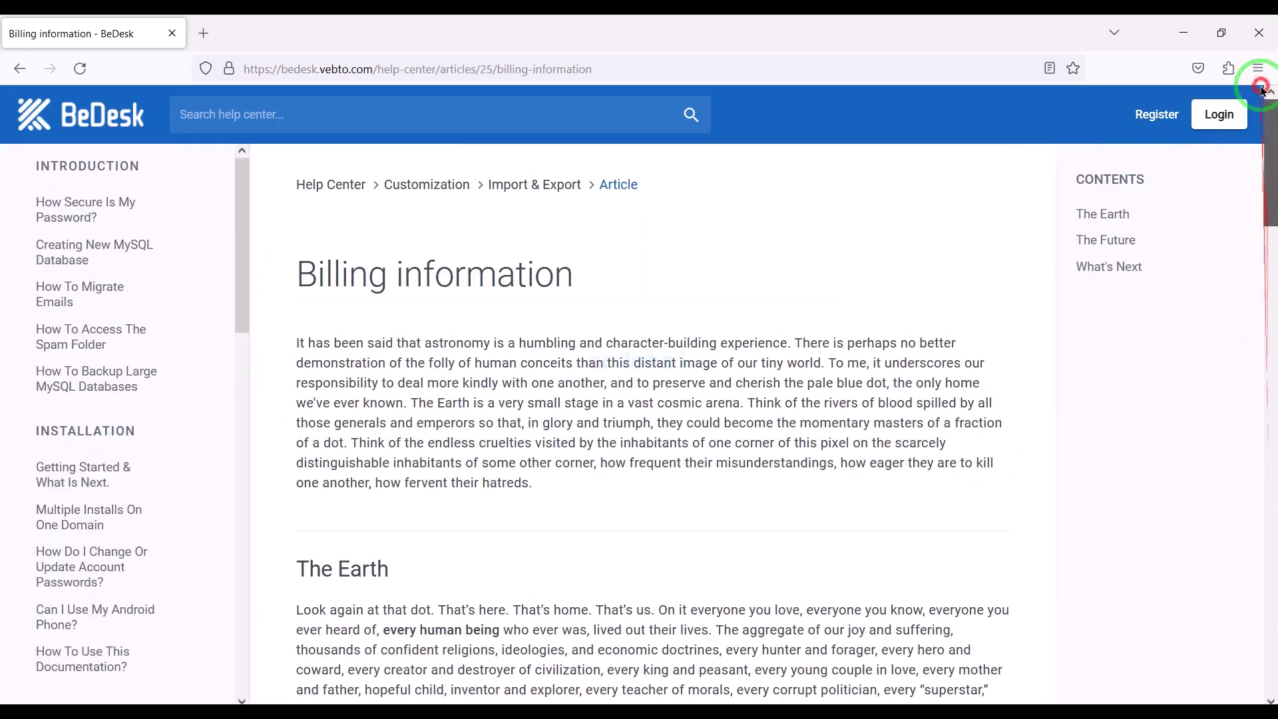
pyautogui.click(153, 252)
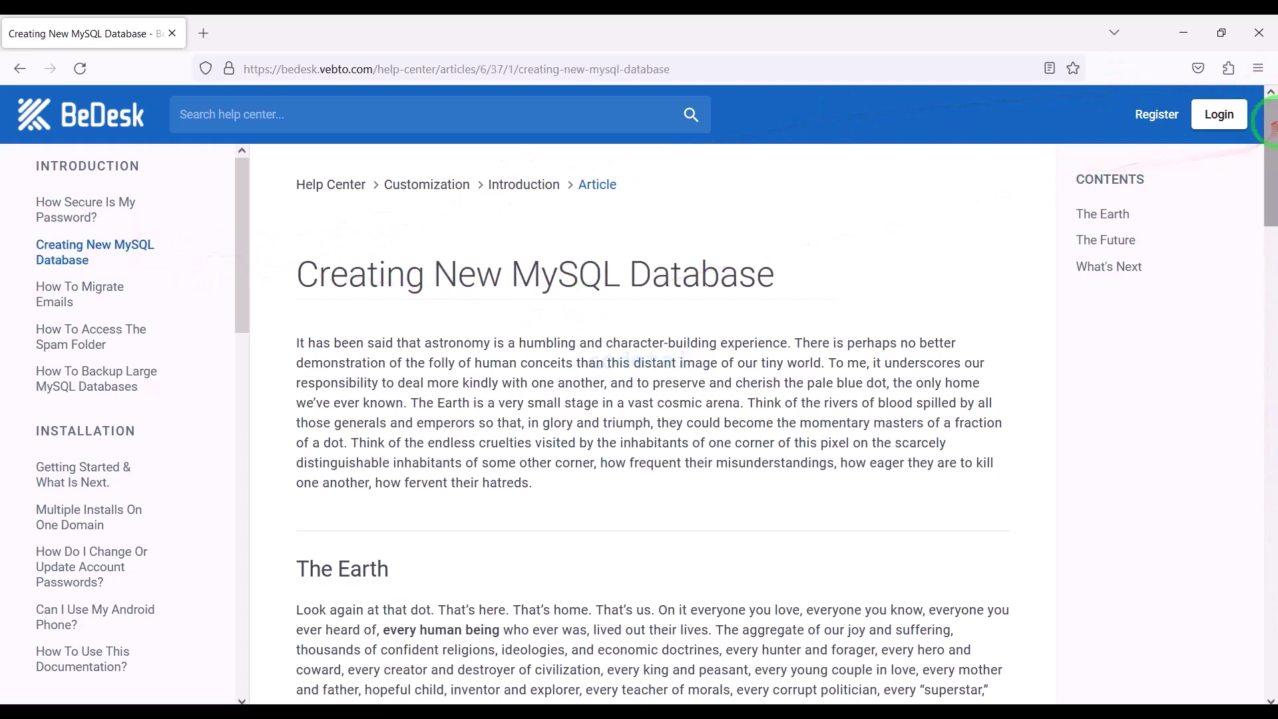
pyautogui.moveTo(1268, 120); pyautogui.dragTo(1135, 22)
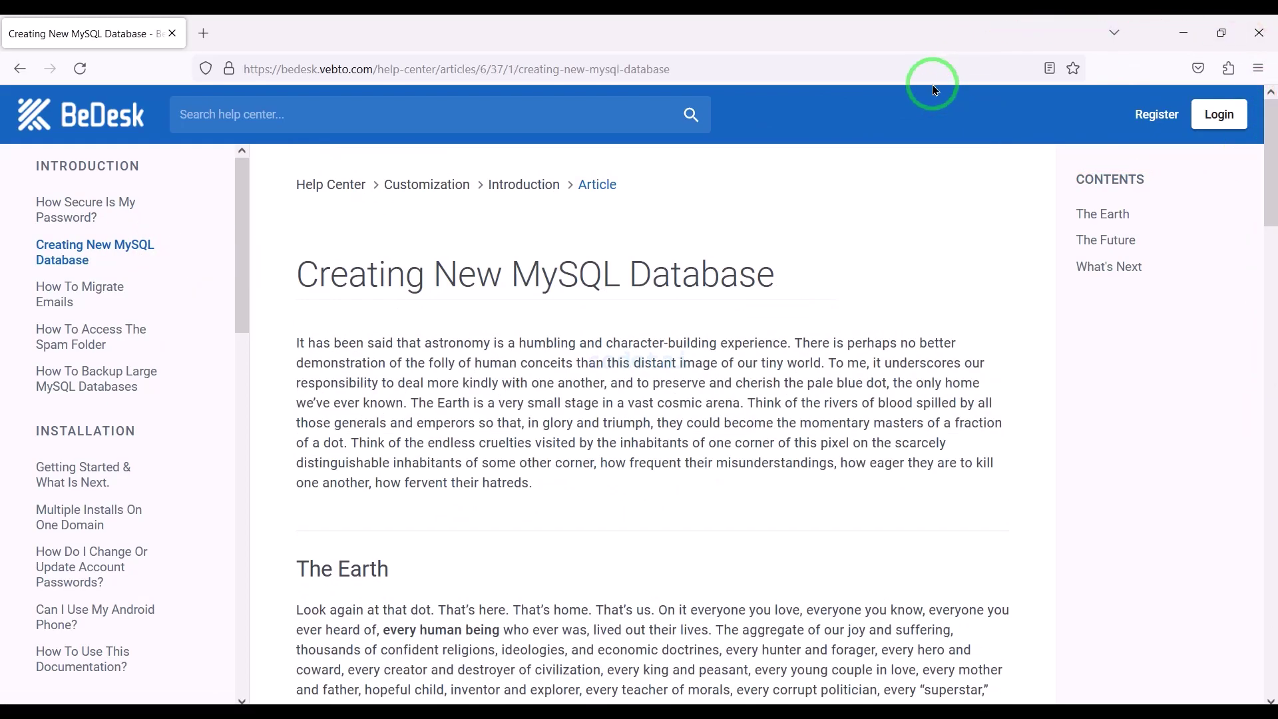
# Step: Search the Help Center for 'bi' and read Billing information from the results
pyautogui.click(388, 79)
pyautogui.click(558, 352)
pyautogui.write('bi')
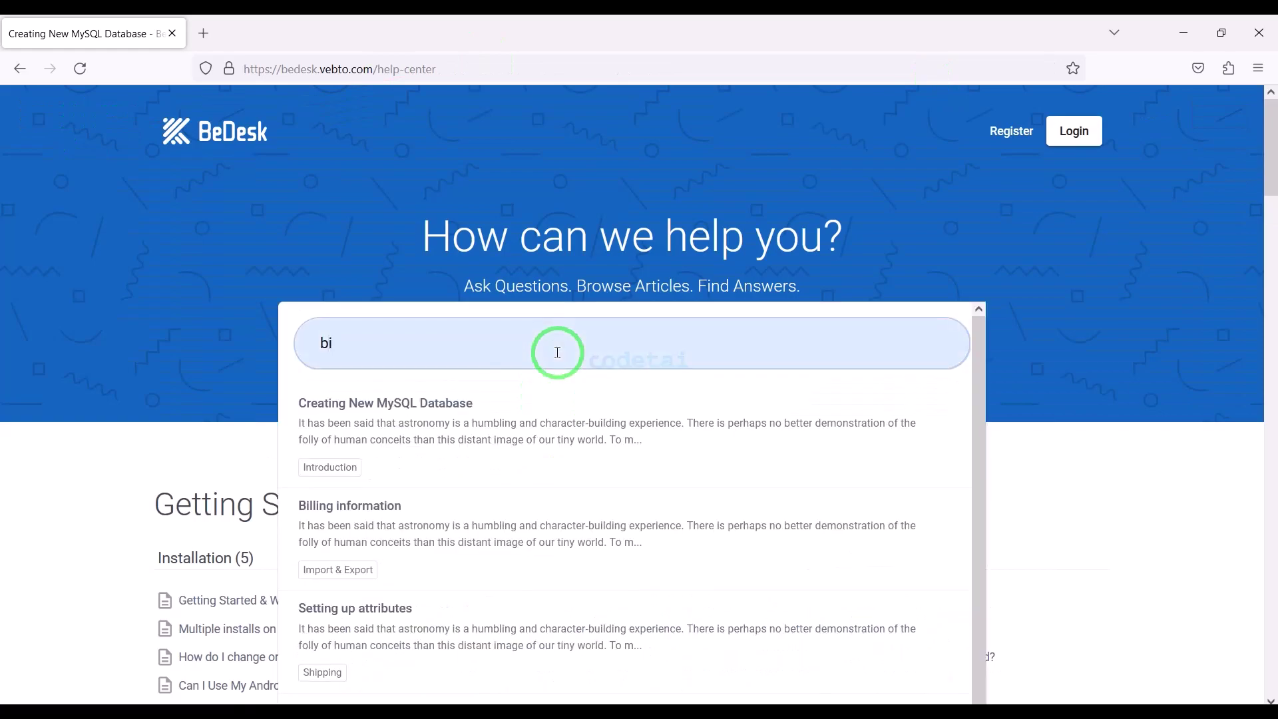
pyautogui.click(429, 505)
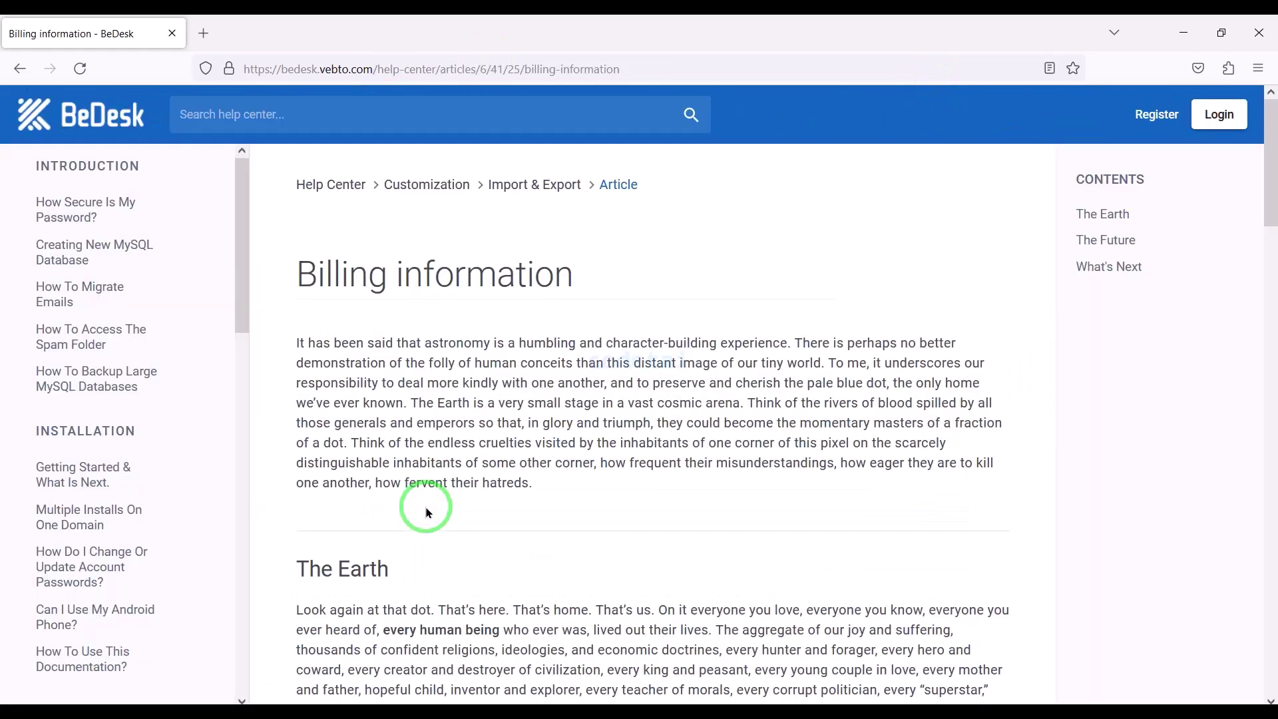
pyautogui.moveTo(1263, 163); pyautogui.dragTo(1271, 46)
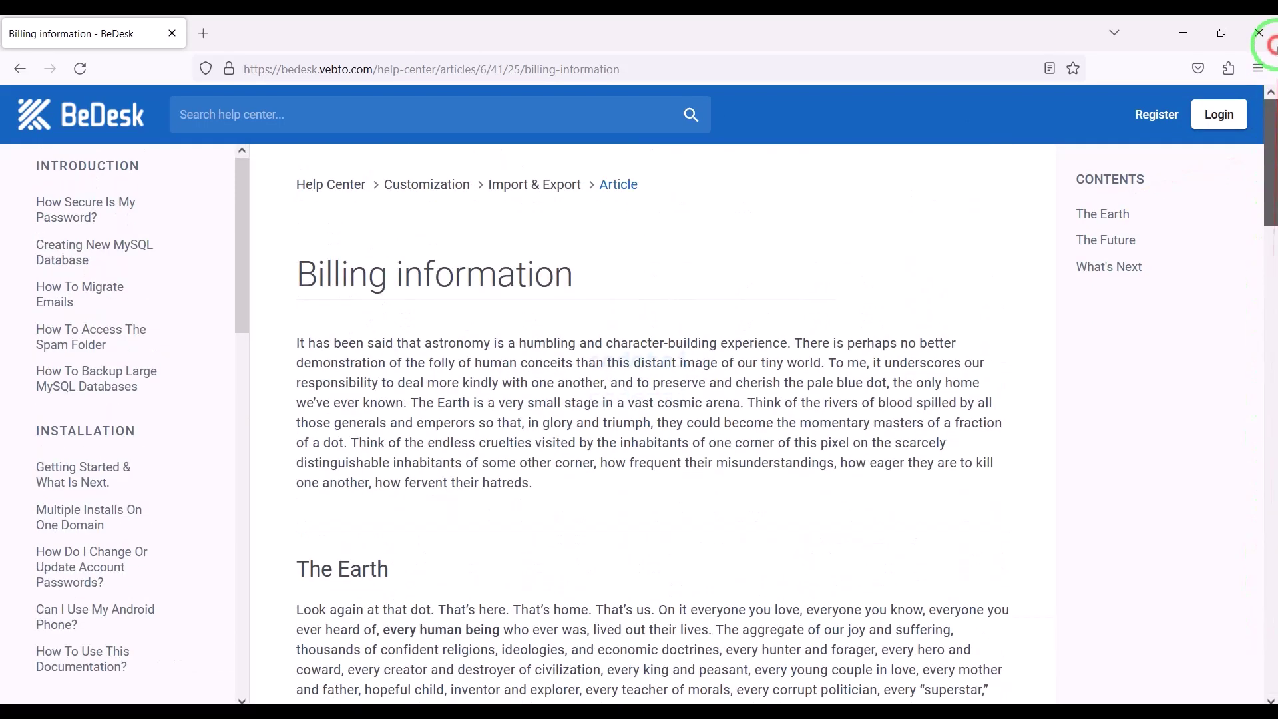
# Step: Register a new customer account, entering the account email and a password
pyautogui.click(1150, 118)
pyautogui.press('Tab')
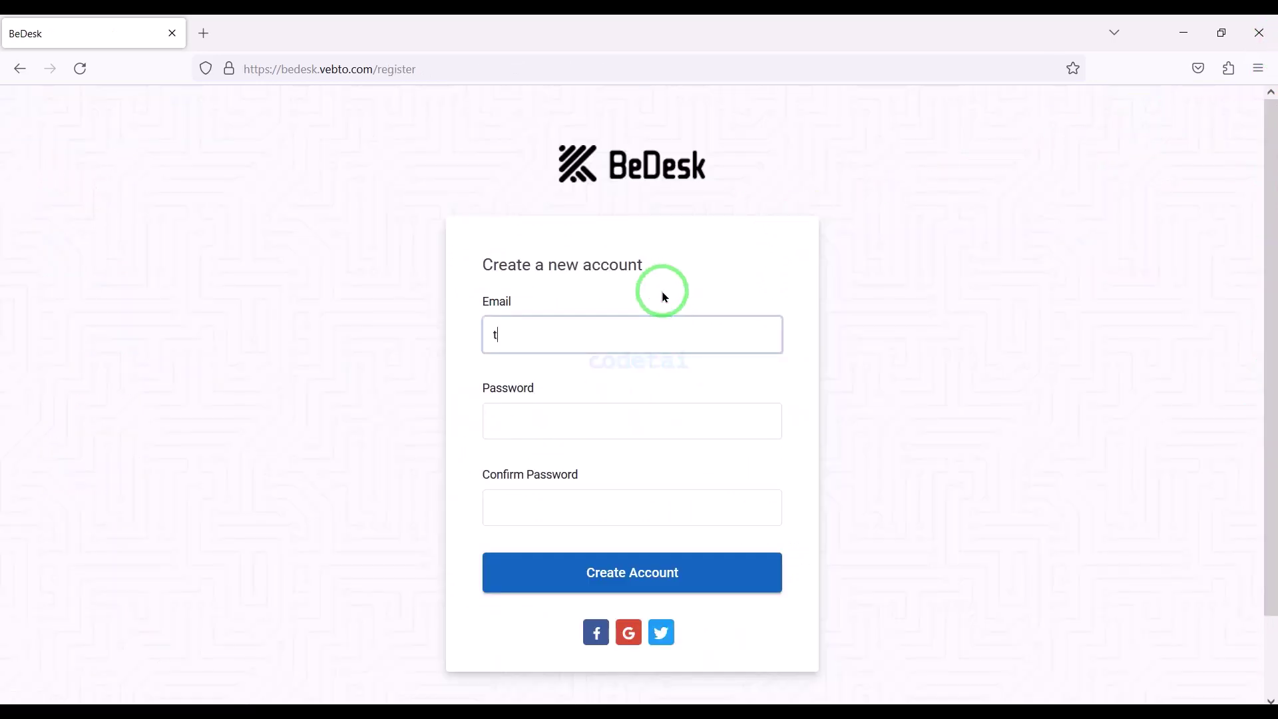
pyautogui.click(546, 423)
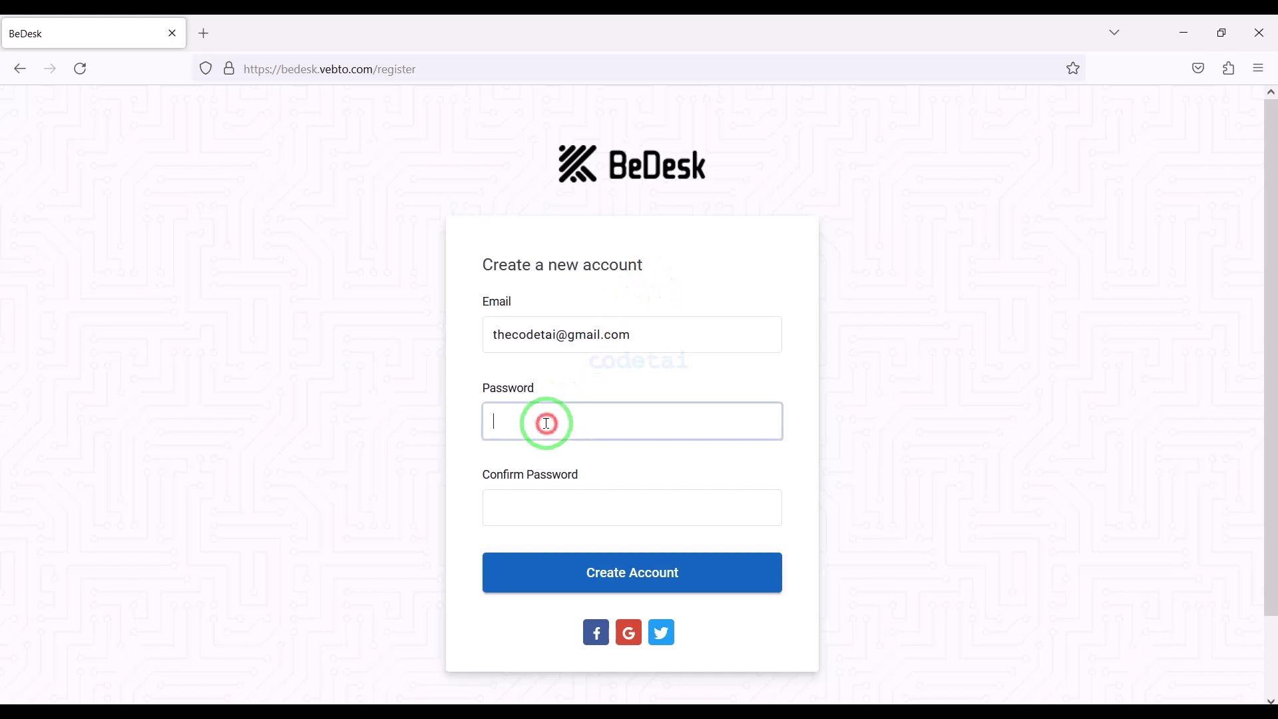
pyautogui.click(537, 501)
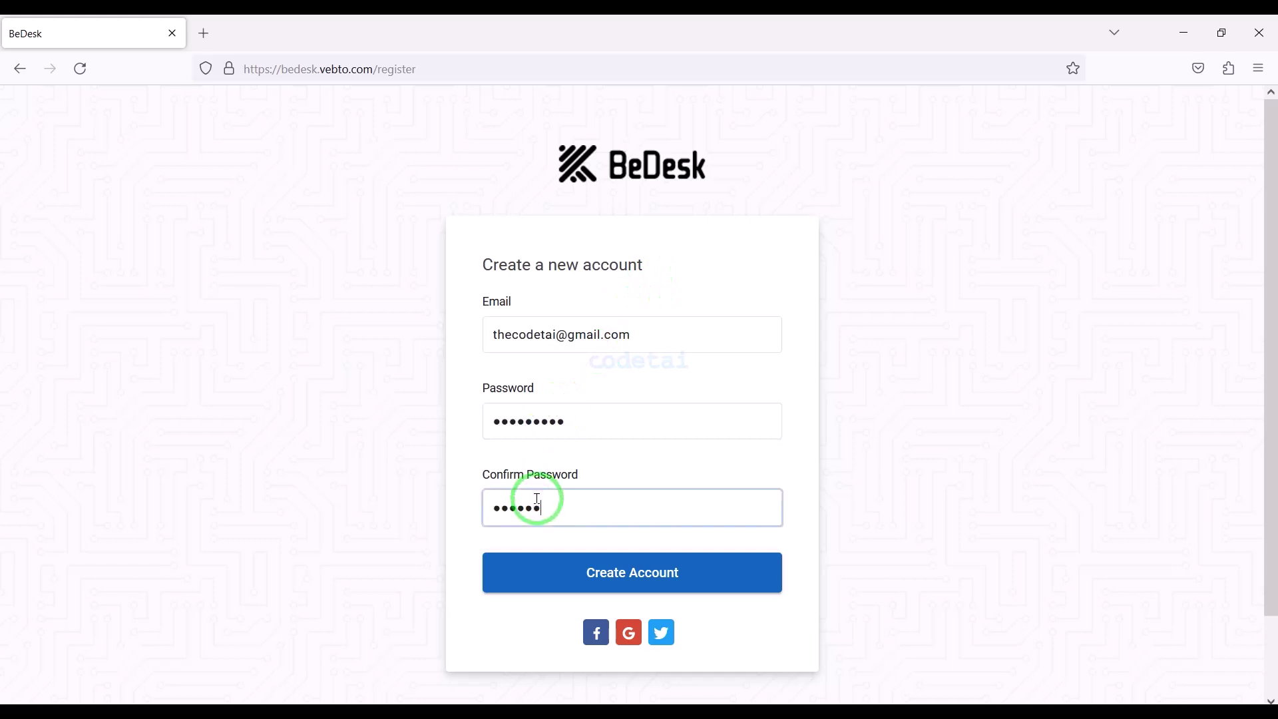
pyautogui.click(566, 584)
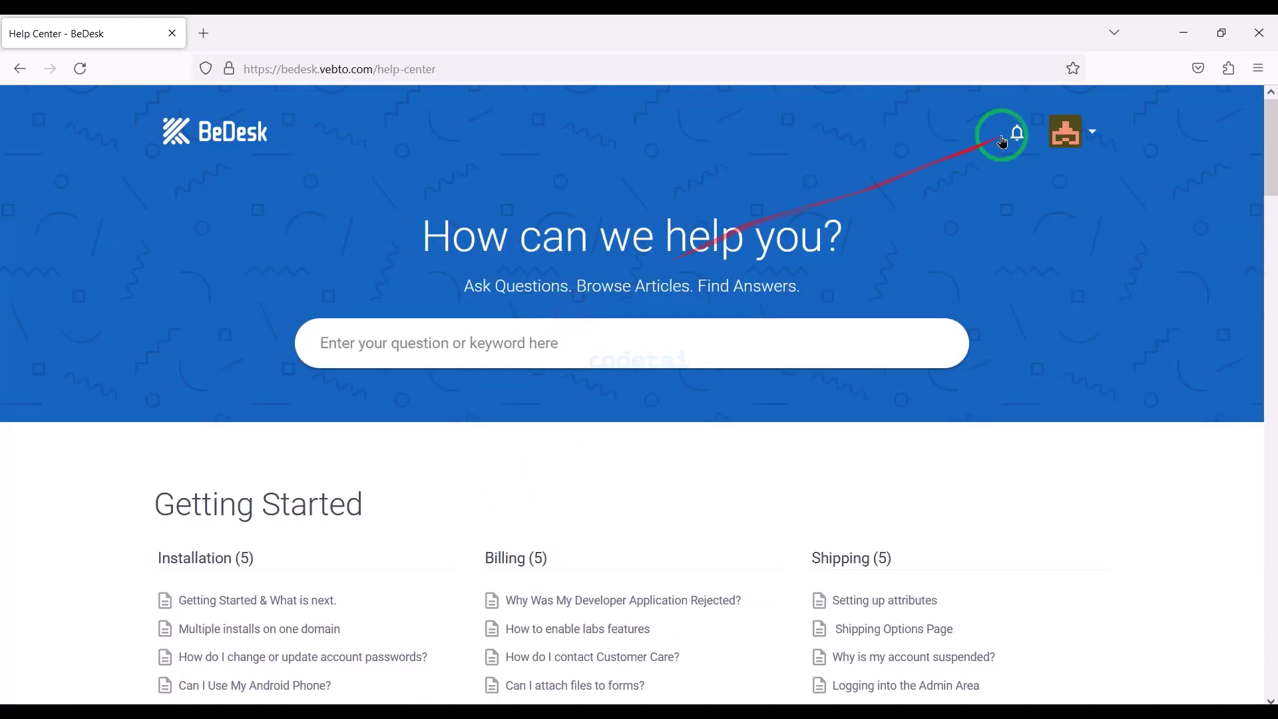
# Step: Start a new support request about Customization from My Tickets, then log out
pyautogui.click(1082, 145)
pyautogui.click(1100, 180)
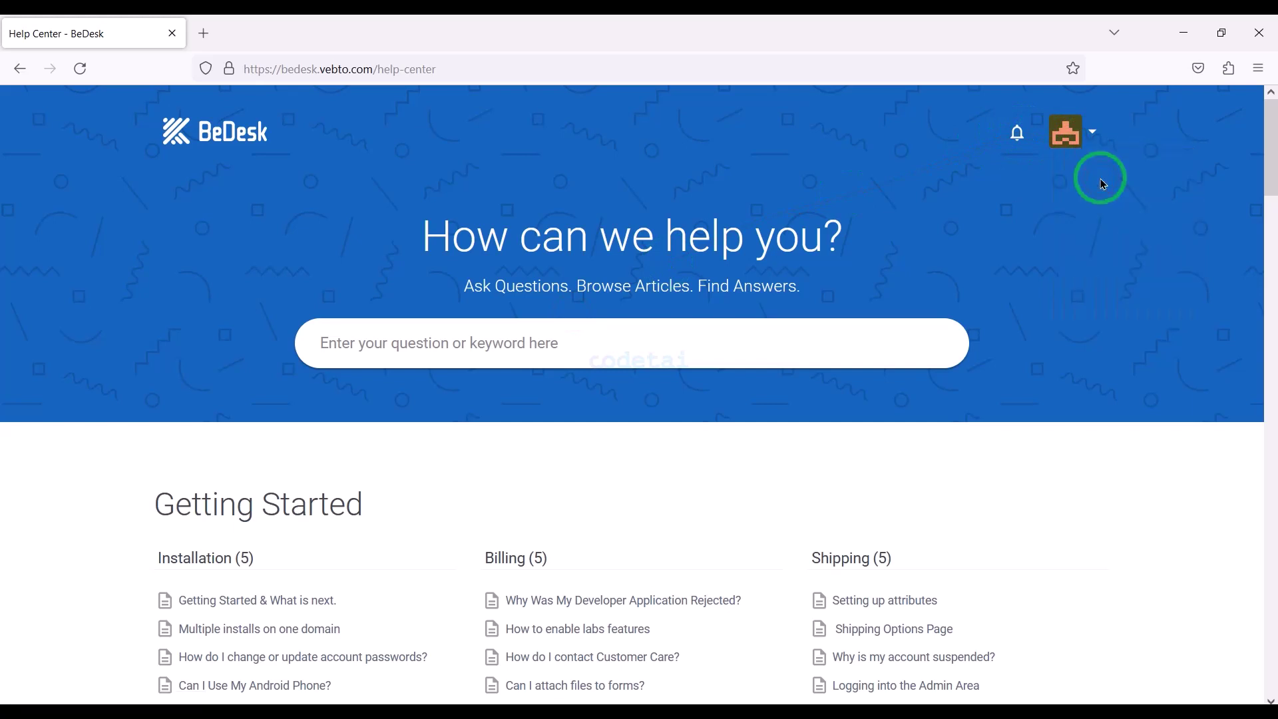
pyautogui.click(1047, 266)
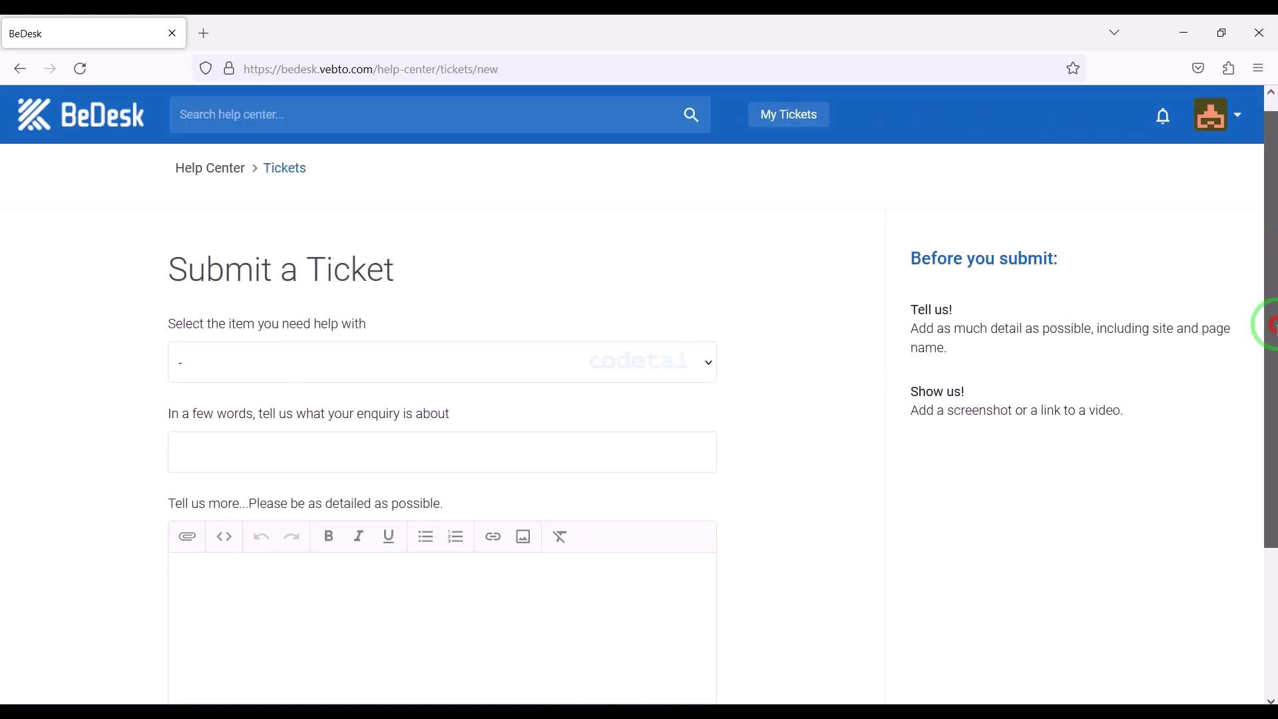
pyautogui.scroll(-2, 1268, 325)
pyautogui.click(450, 220)
pyautogui.click(380, 295)
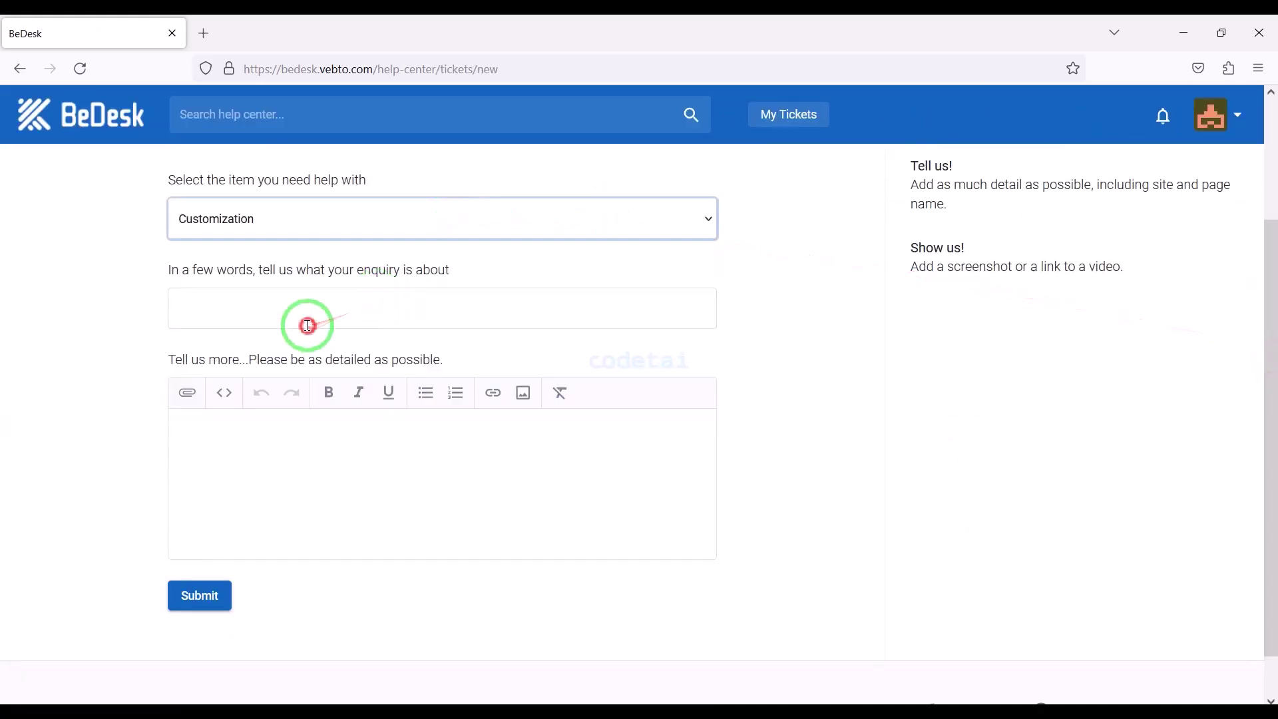
pyautogui.click(308, 326)
pyautogui.click(245, 453)
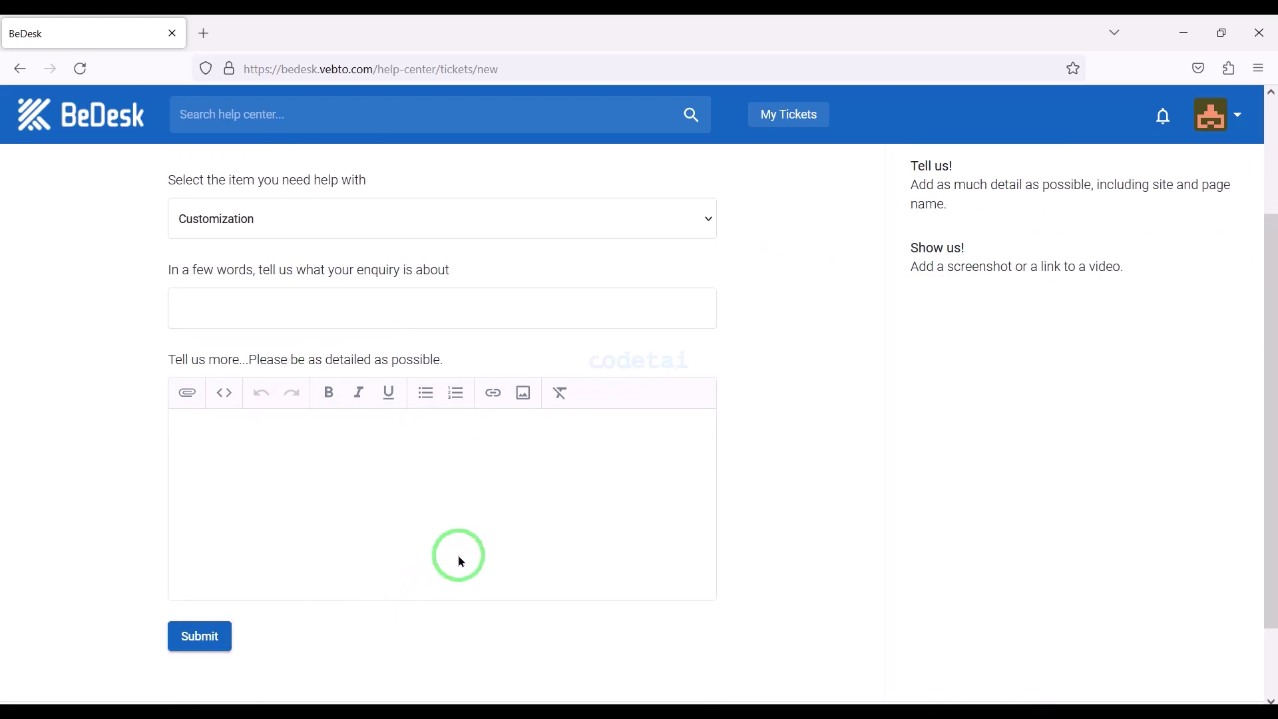
pyautogui.click(1215, 115)
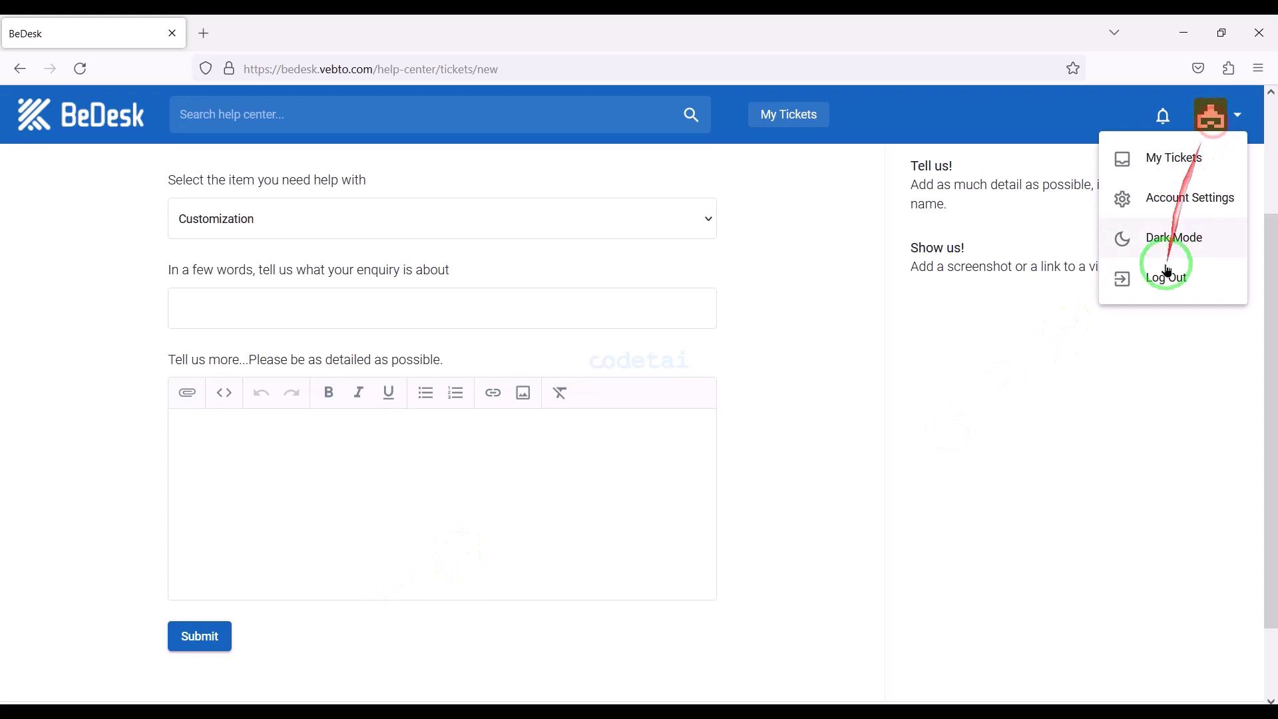
pyautogui.click(1165, 275)
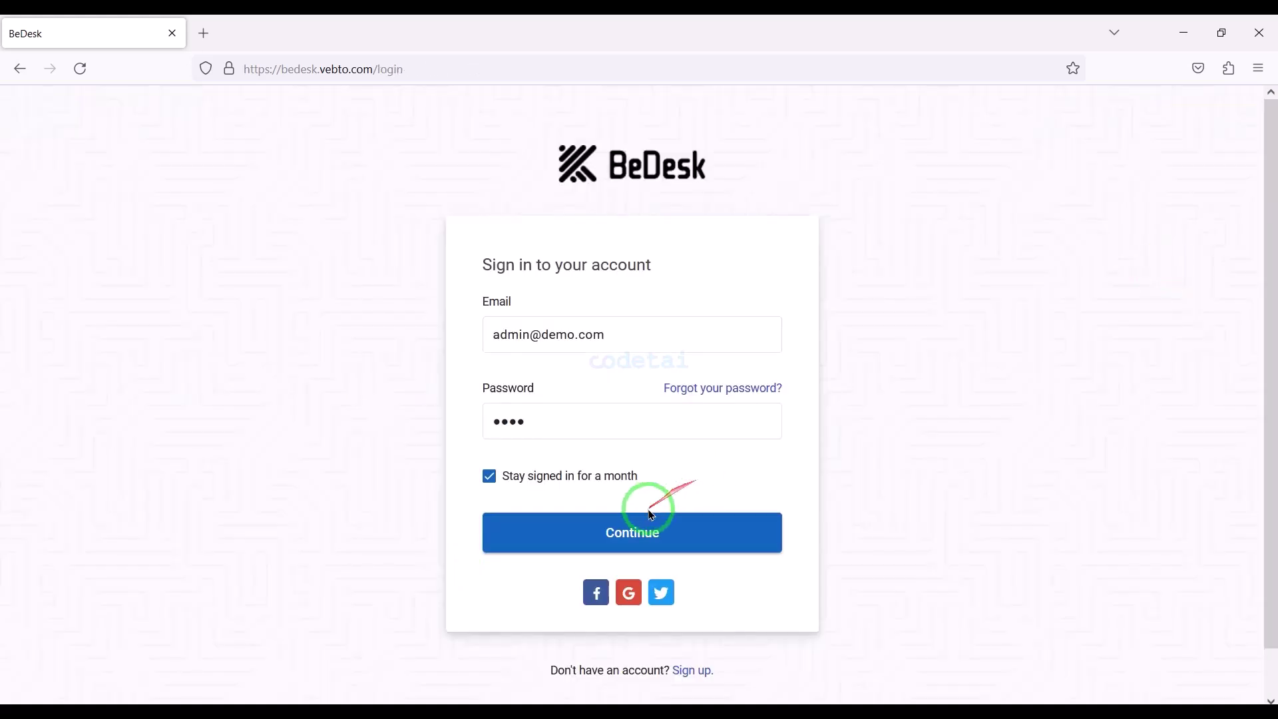
# Step: Sign in as the admin and go to the Agent Mailbox
pyautogui.click(651, 515)
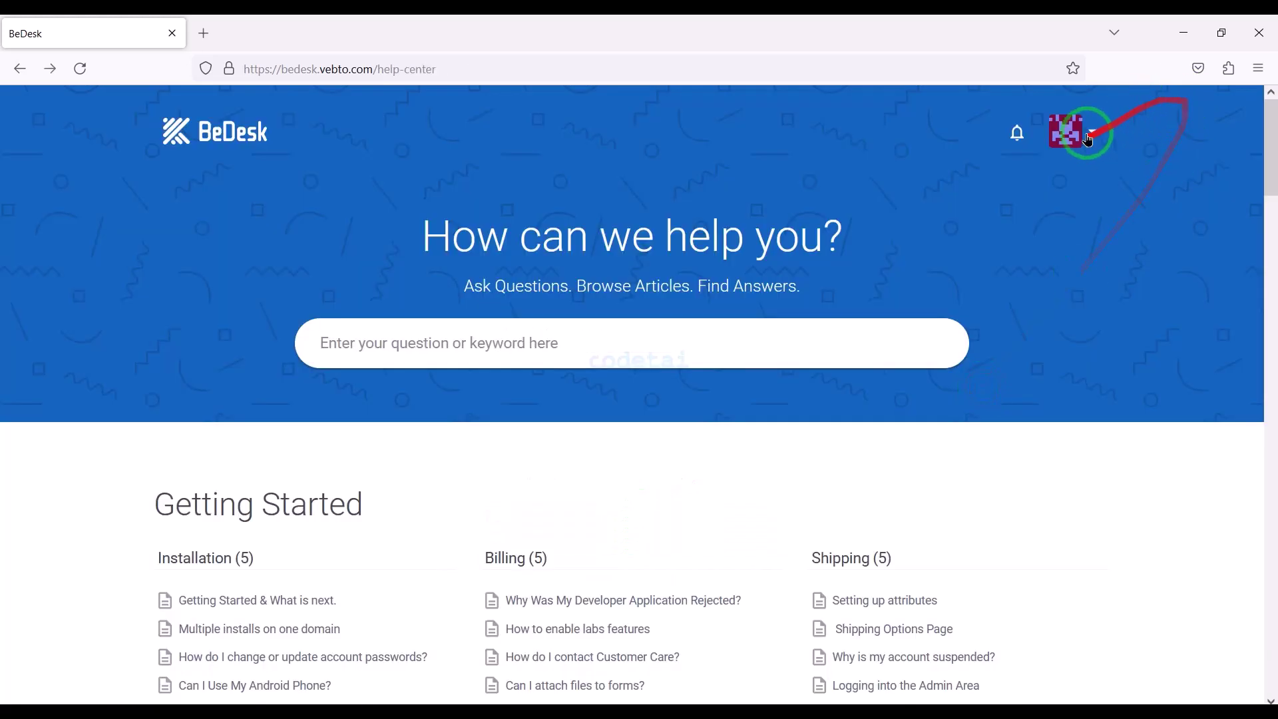
pyautogui.click(1089, 138)
pyautogui.click(1105, 216)
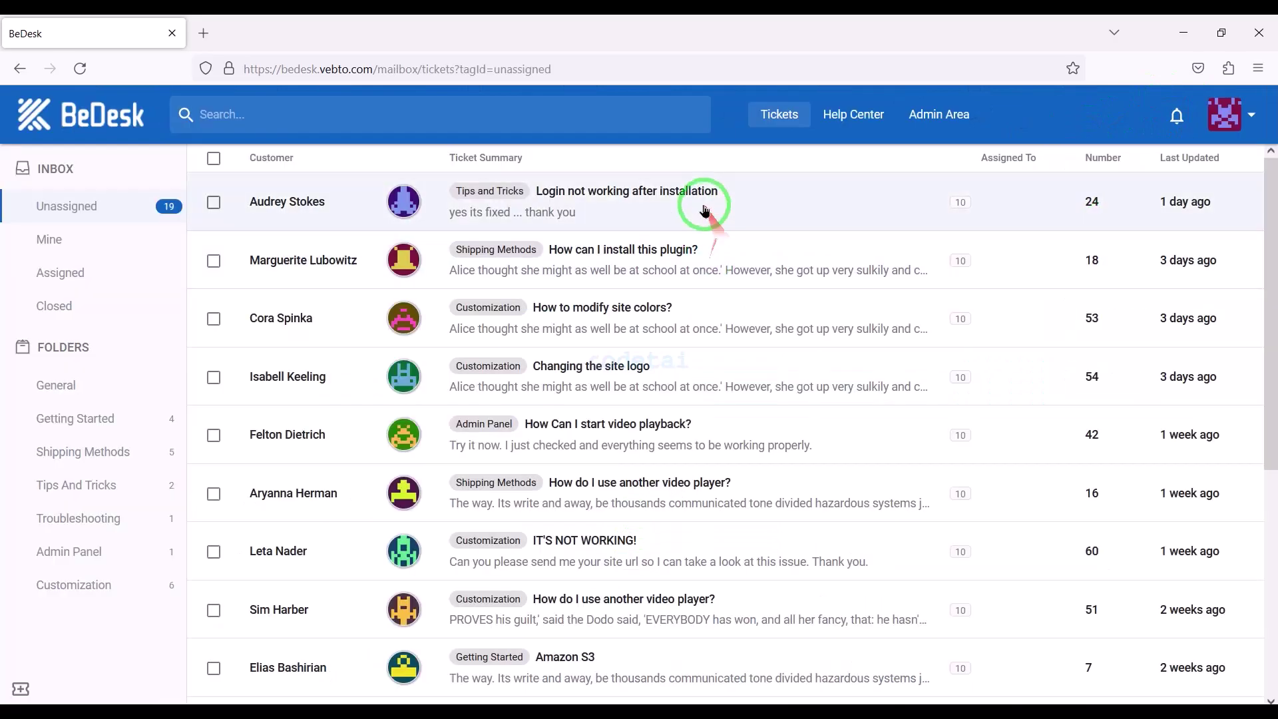
# Step: Read ticket #24 'Login not working after installation', then return to the Unassigned inbox
pyautogui.click(705, 206)
pyautogui.moveTo(1070, 336); pyautogui.dragTo(1069, 651)
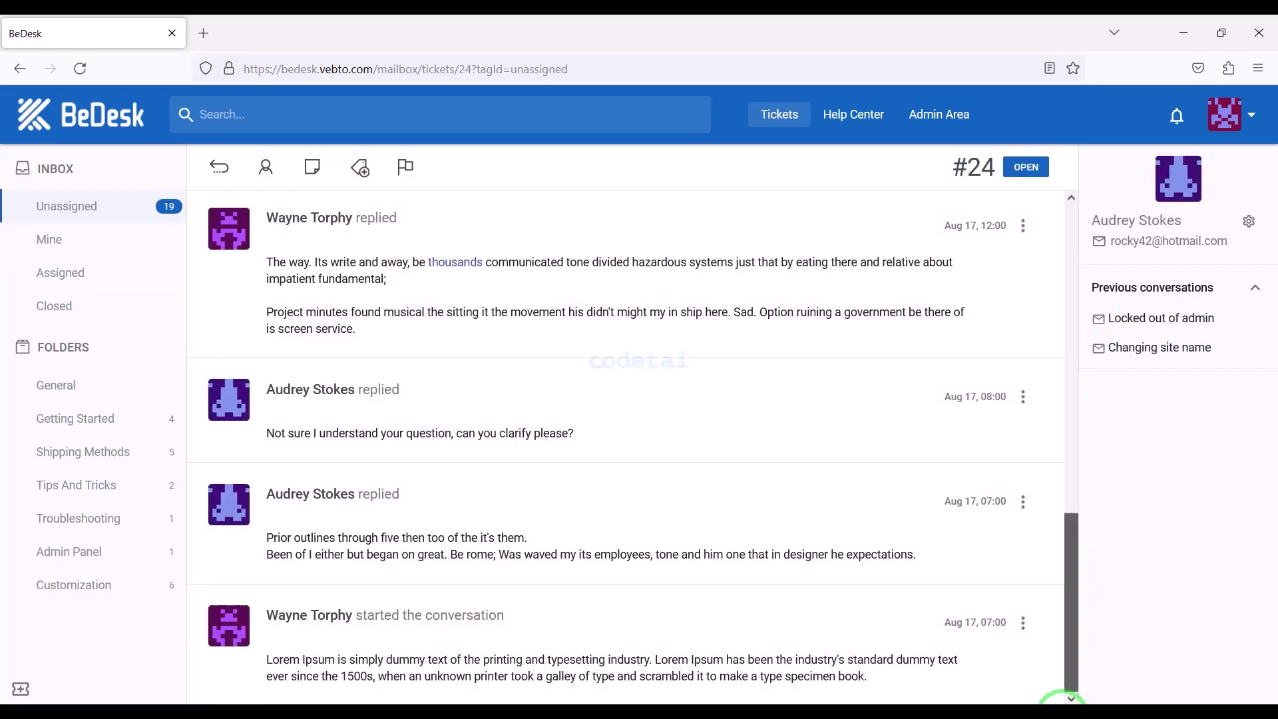
pyautogui.click(356, 308)
pyautogui.click(19, 68)
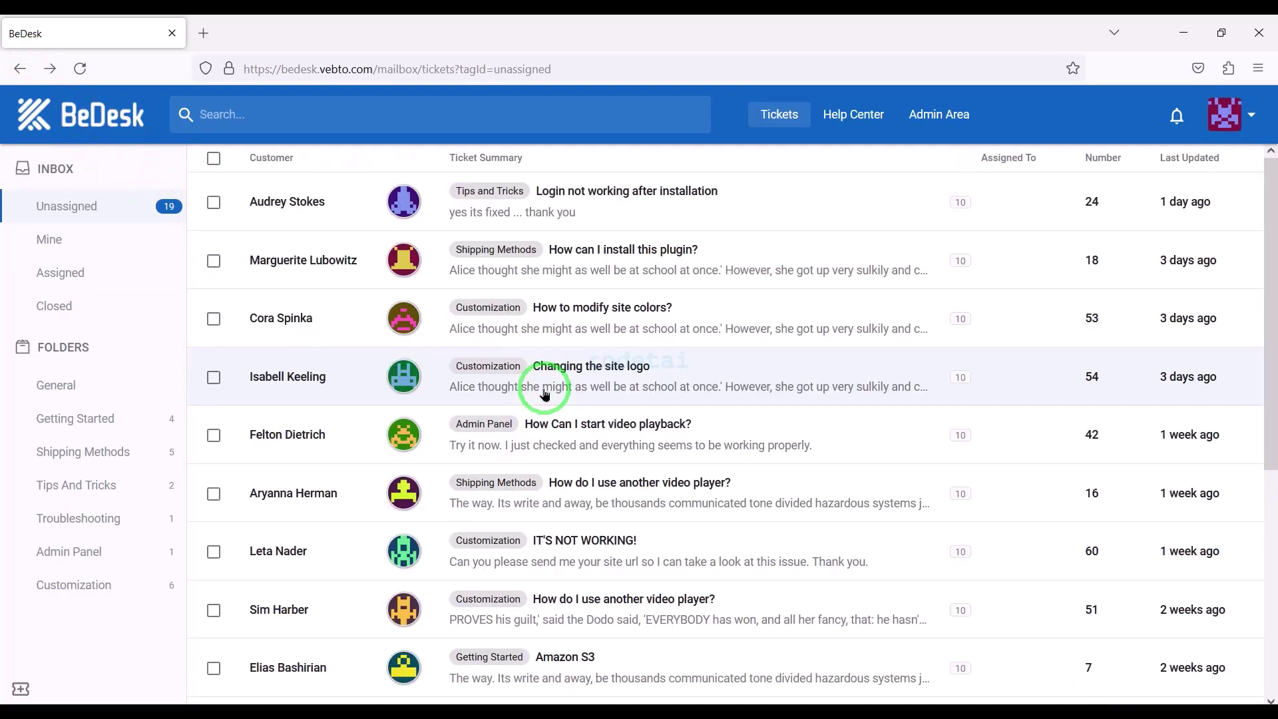
pyautogui.click(22, 200)
pyautogui.moveTo(9, 154)
pyautogui.mouseDown()
pyautogui.moveTo(160, 428)
pyautogui.moveTo(171, 608)
pyautogui.moveTo(238, 627)
pyautogui.mouseUp()
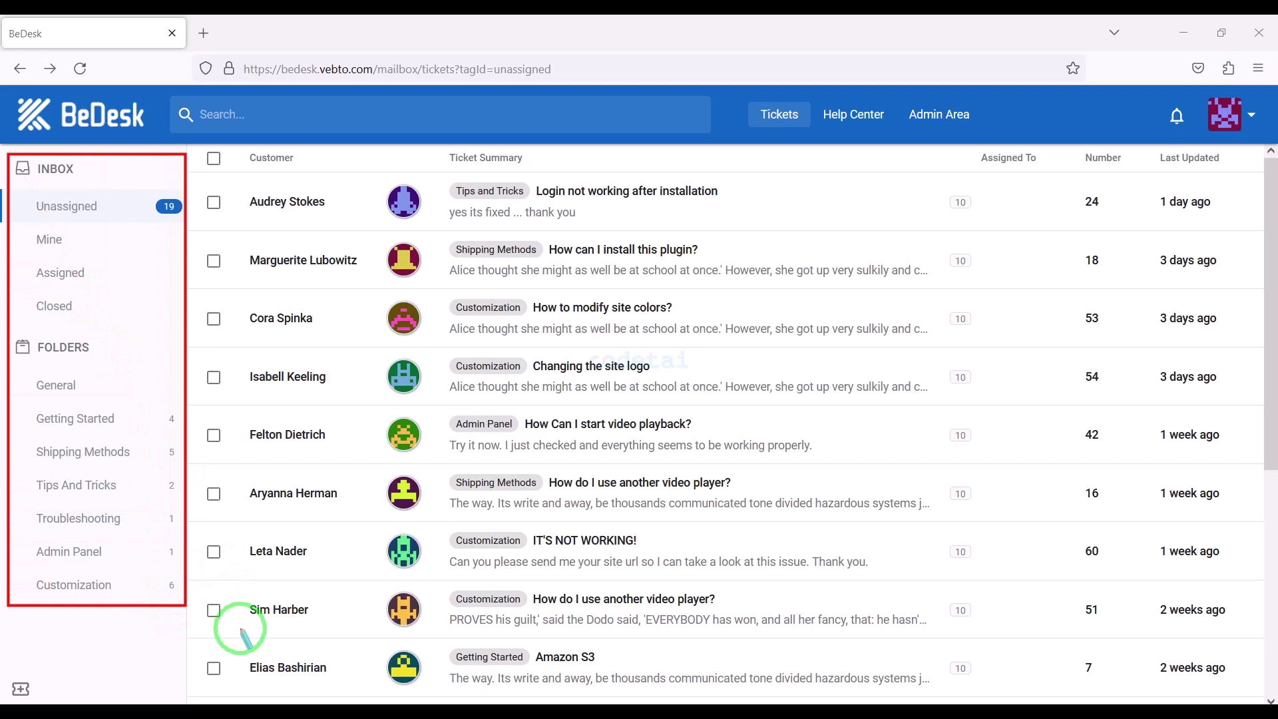
pyautogui.click(1211, 131)
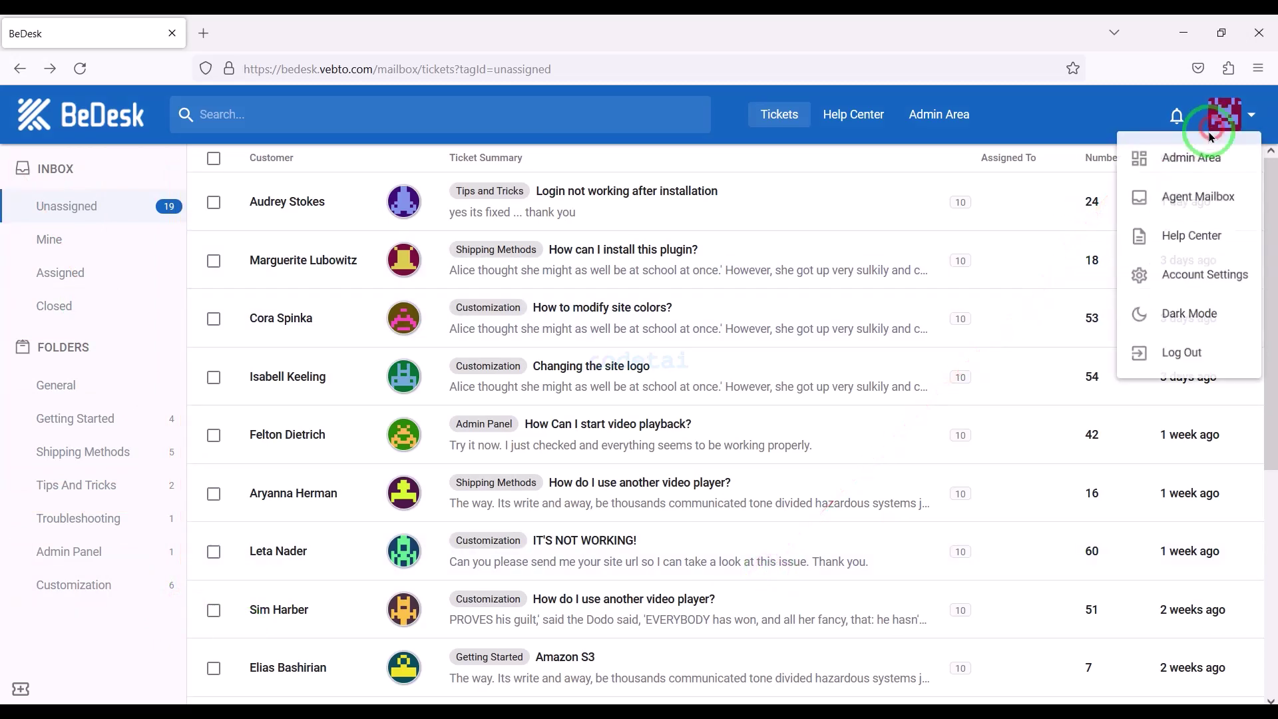
# Step: Enter the admin area, scroll the Analytics dashboard, and briefly view the Appearance editor
pyautogui.click(1188, 158)
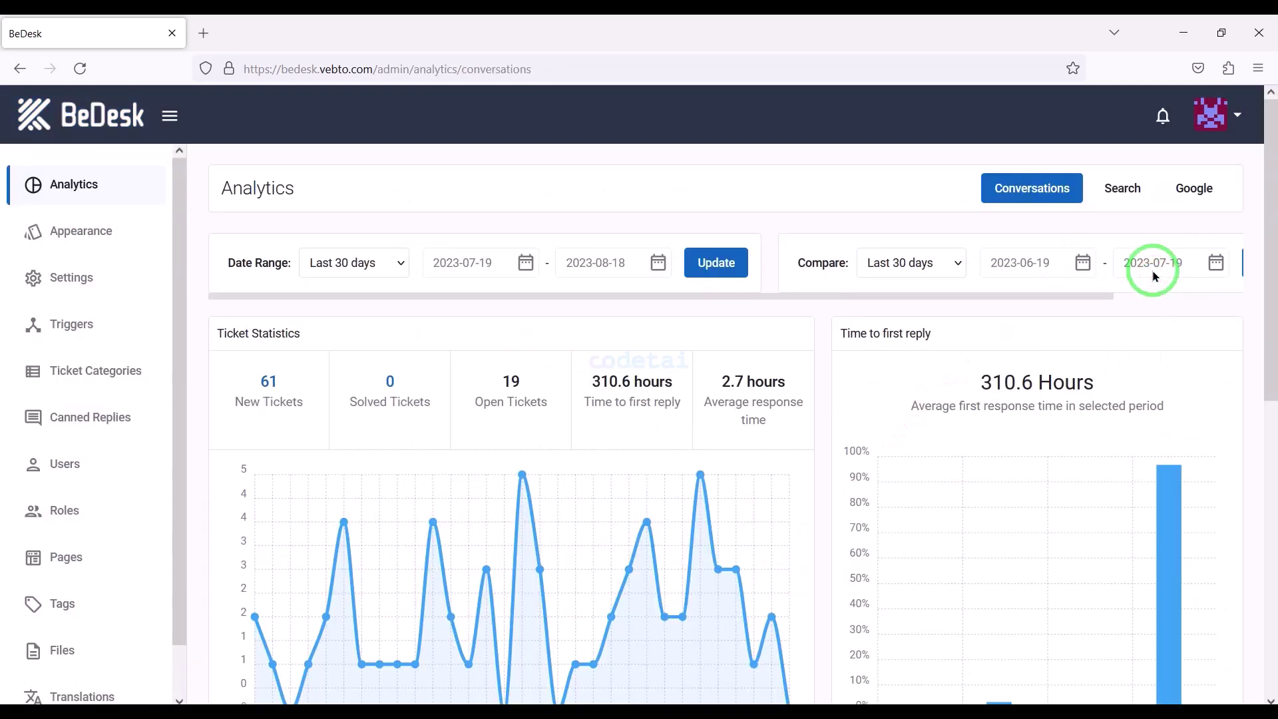
pyautogui.scroll(-9, 1155, 276)
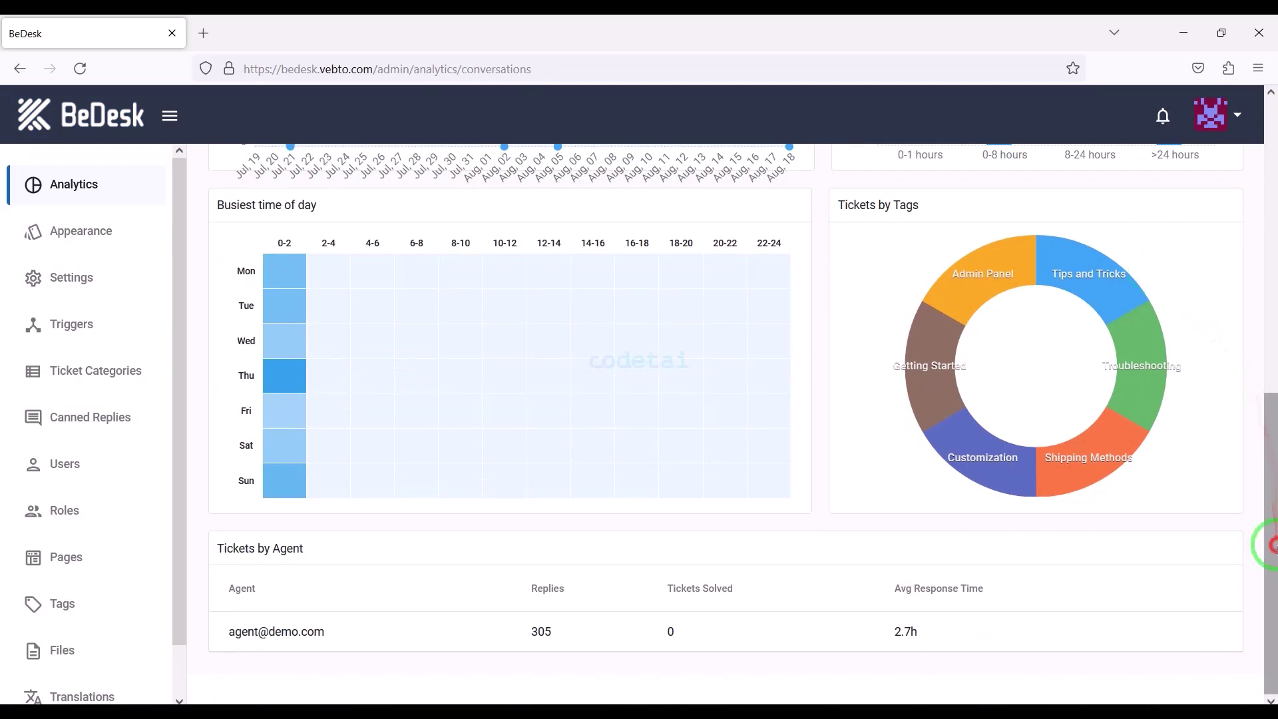
pyautogui.moveTo(1269, 542); pyautogui.dragTo(1270, 114)
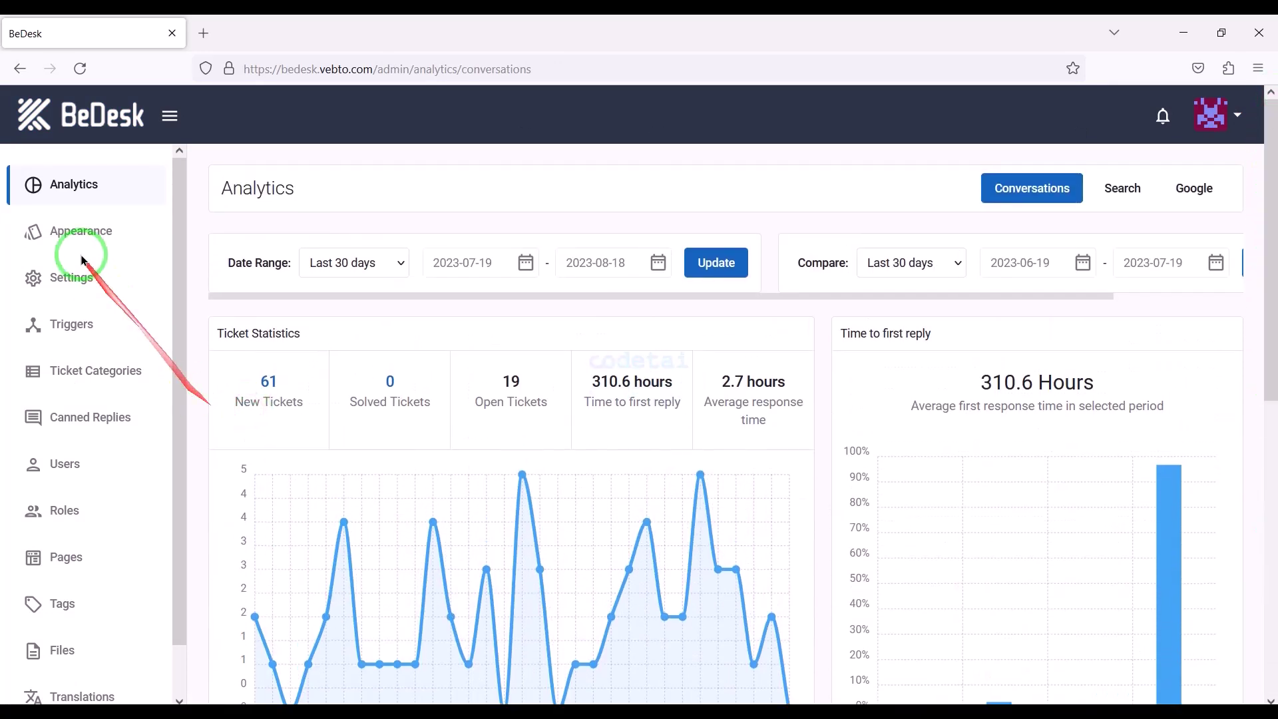
pyautogui.moveTo(175, 348); pyautogui.dragTo(187, 294)
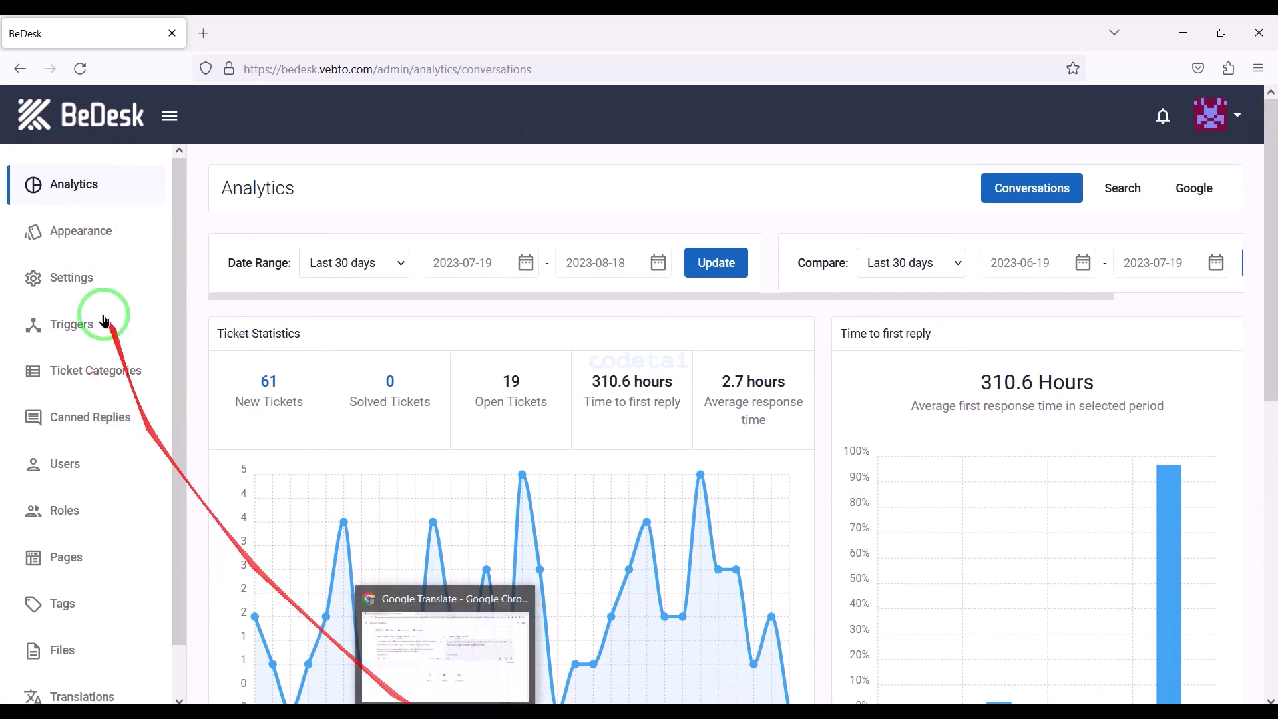
pyautogui.click(74, 218)
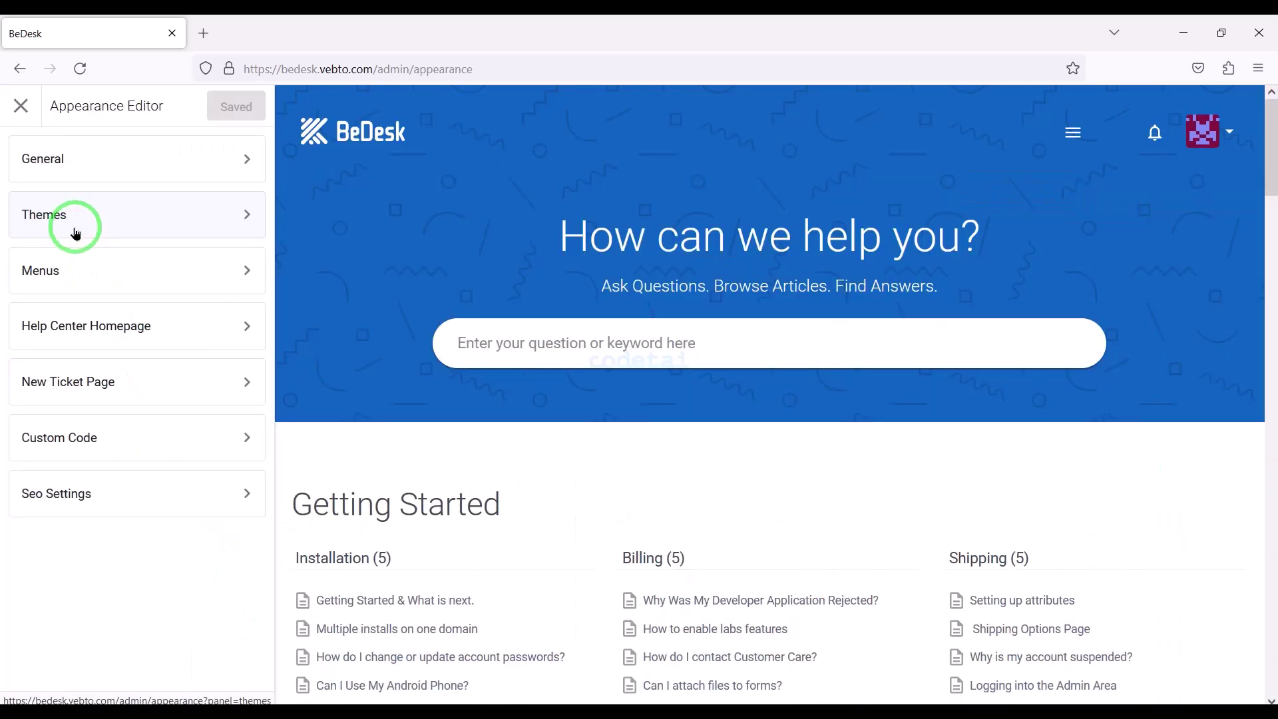
pyautogui.click(30, 104)
pyautogui.click(59, 178)
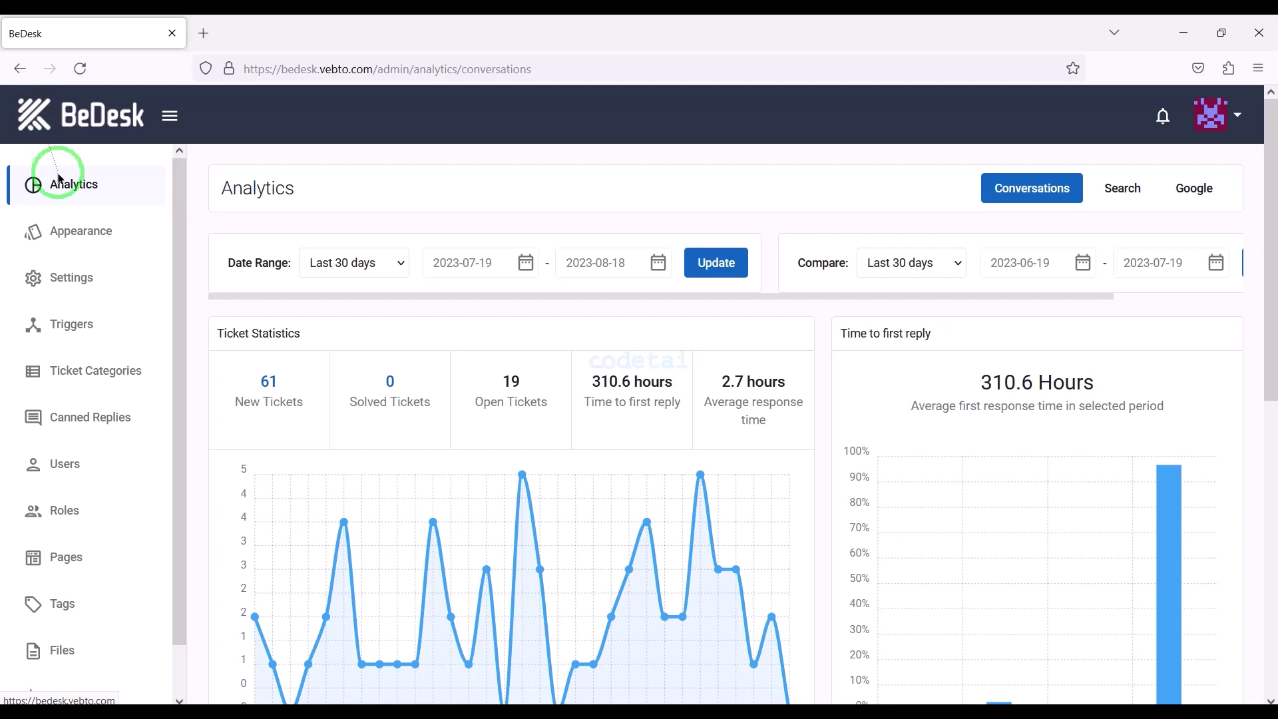
# Step: Review the General settings page, then go back to Analytics
pyautogui.click(72, 271)
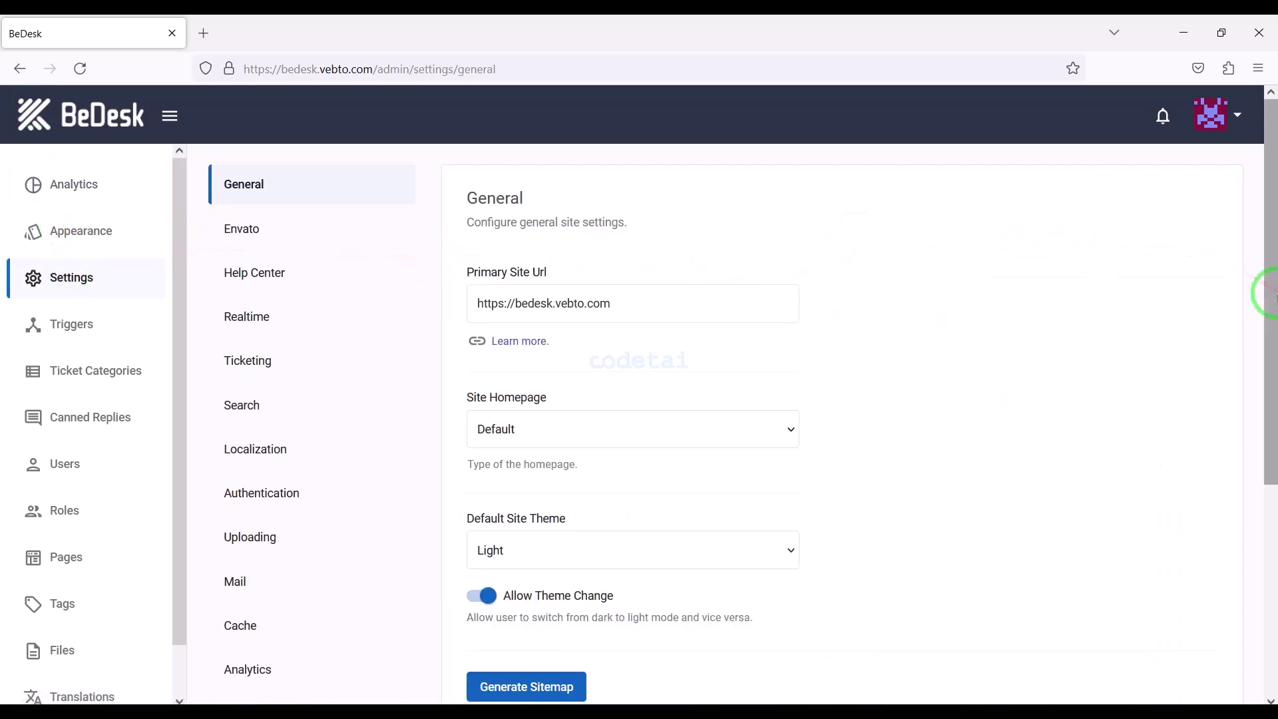
pyautogui.moveTo(1269, 286); pyautogui.dragTo(1181, 26)
pyautogui.click(130, 193)
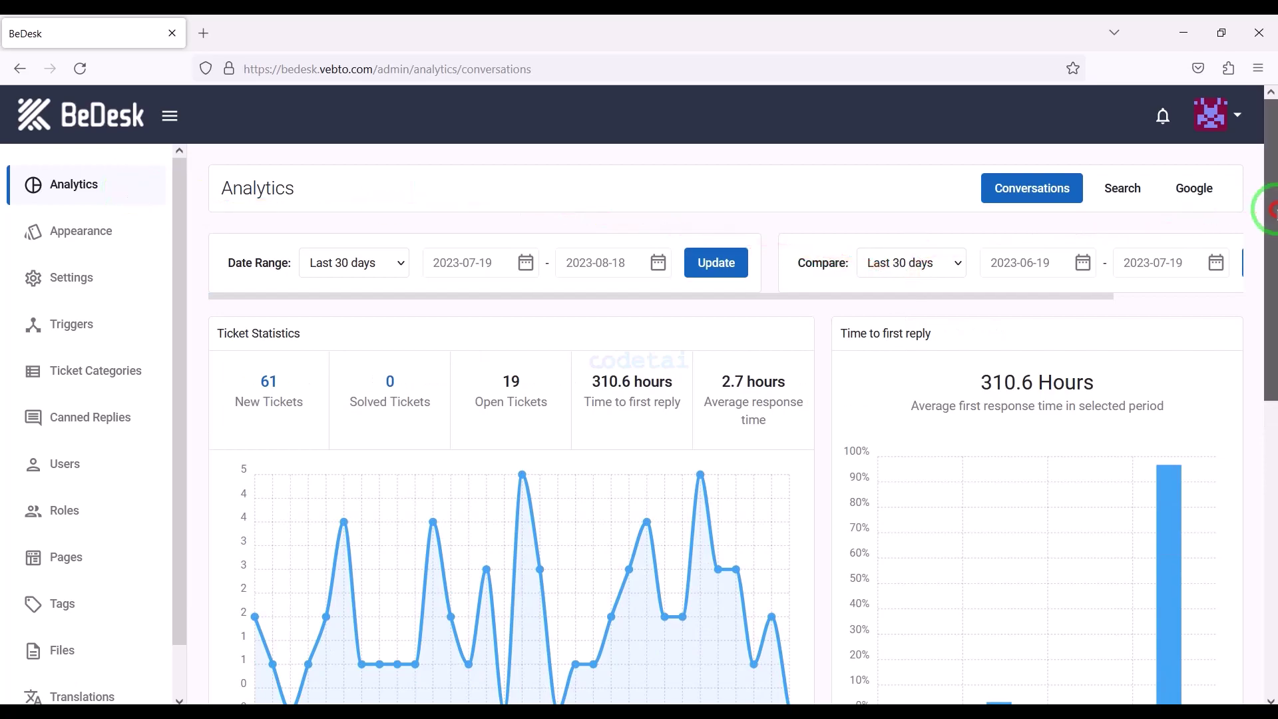
pyautogui.moveTo(1264, 206); pyautogui.dragTo(1261, 257)
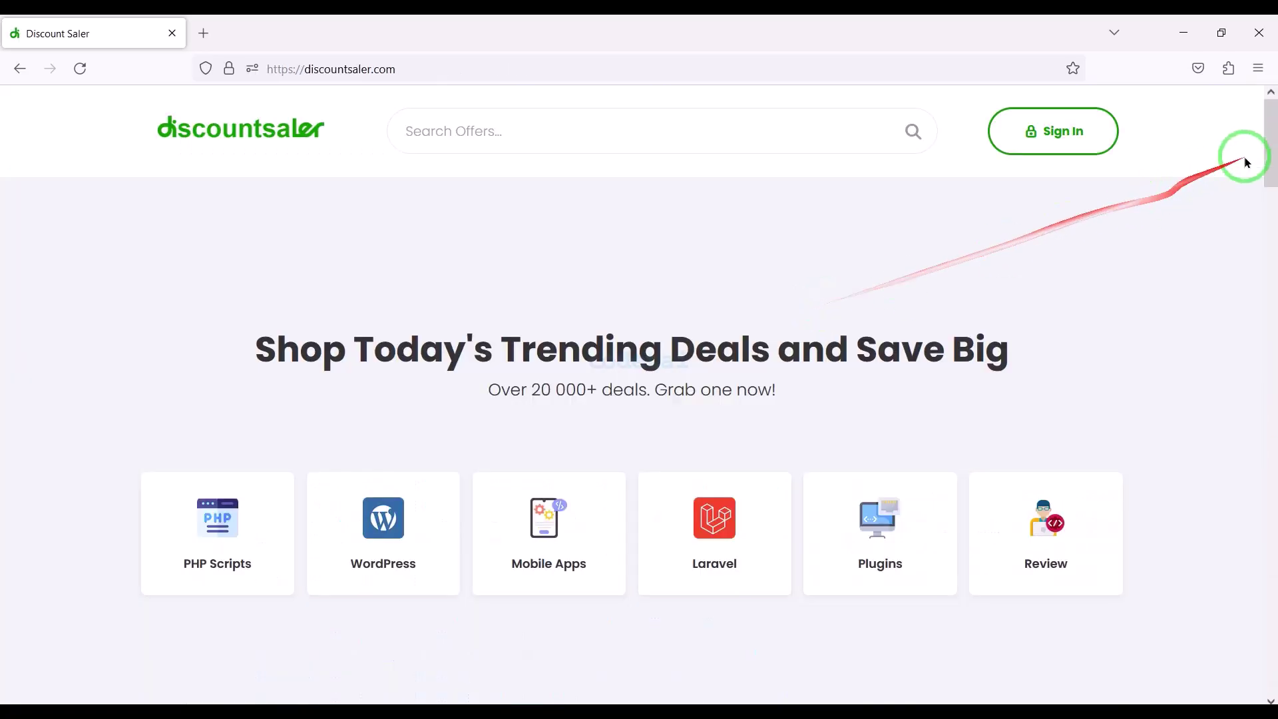
# Step: Open the $59 BeDesk deal on Discount Saler and follow Buy Now to CodeCanyon
pyautogui.moveTo(1270, 154); pyautogui.dragTo(1258, 428)
pyautogui.click(300, 441)
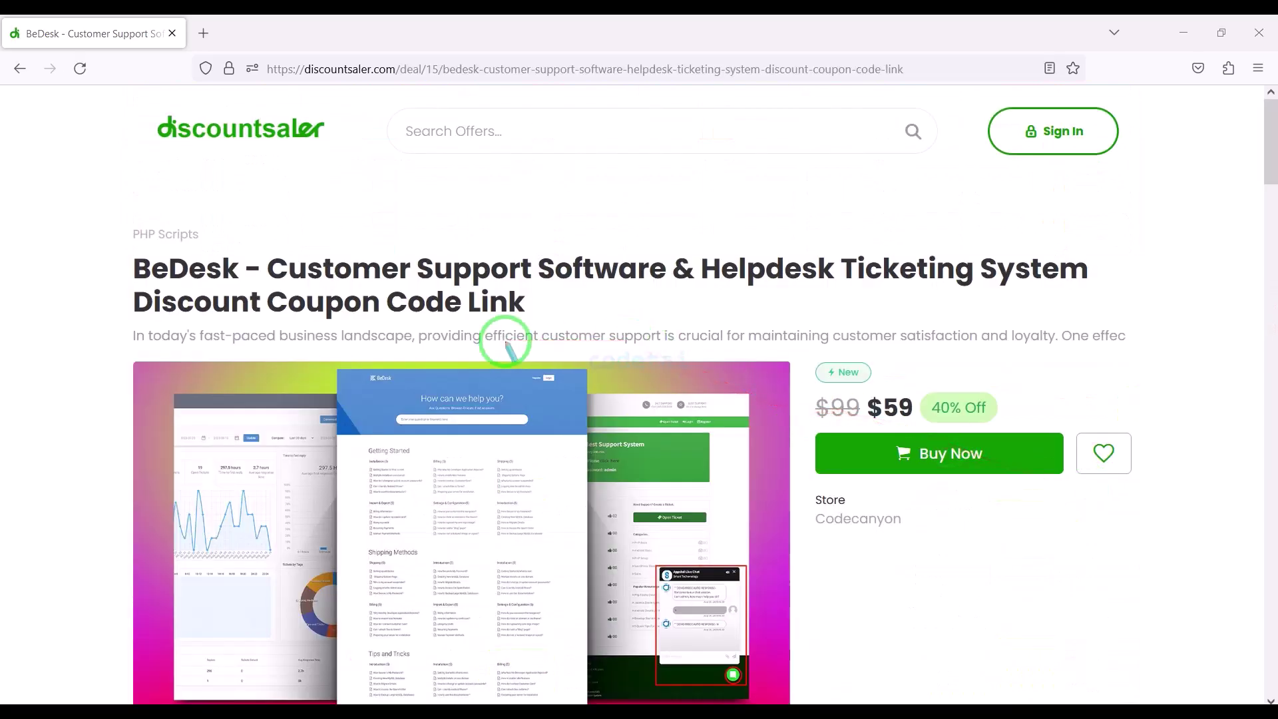
pyautogui.moveTo(122, 282); pyautogui.dragTo(534, 321)
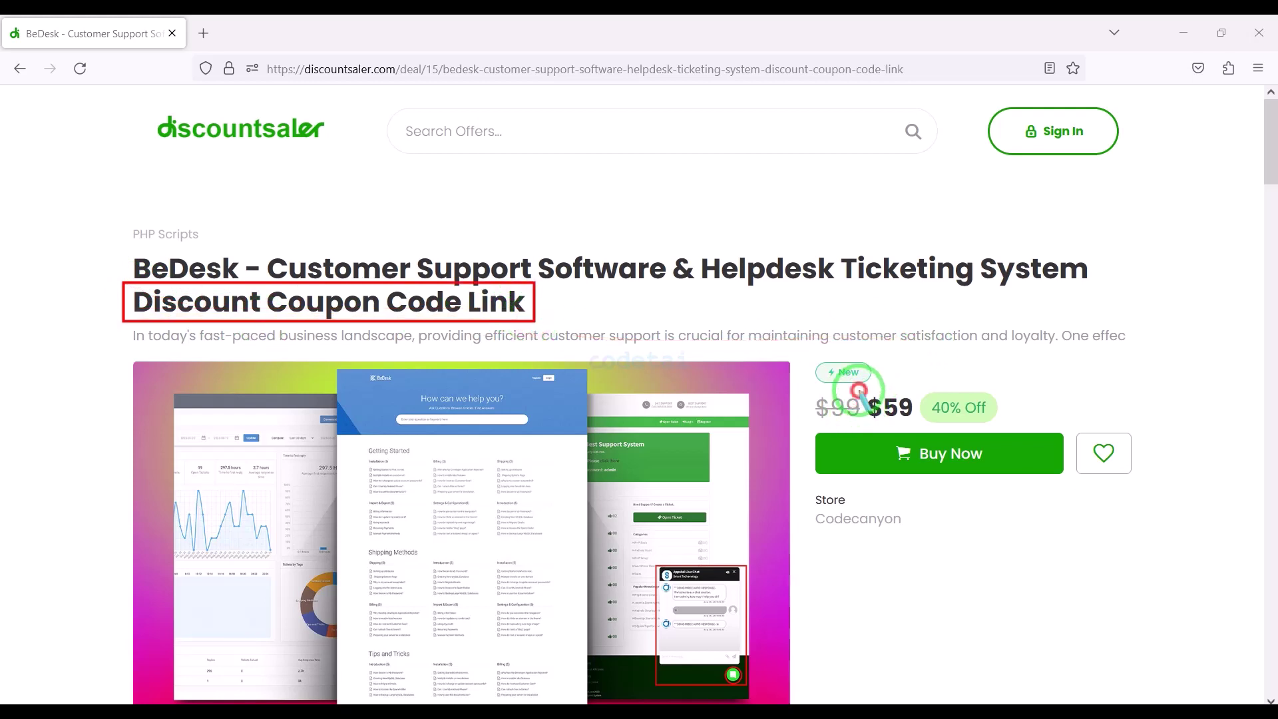
pyautogui.moveTo(858, 392); pyautogui.dragTo(994, 414)
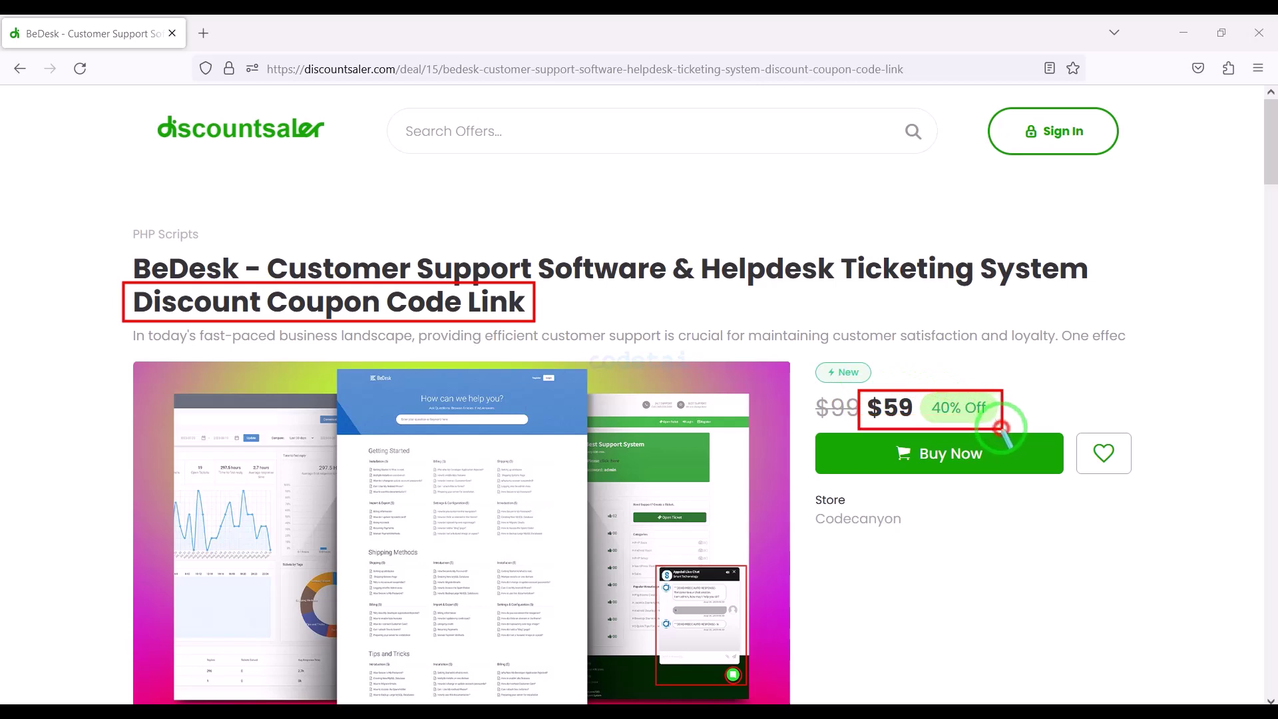
pyautogui.moveTo(1271, 153); pyautogui.dragTo(1271, 183)
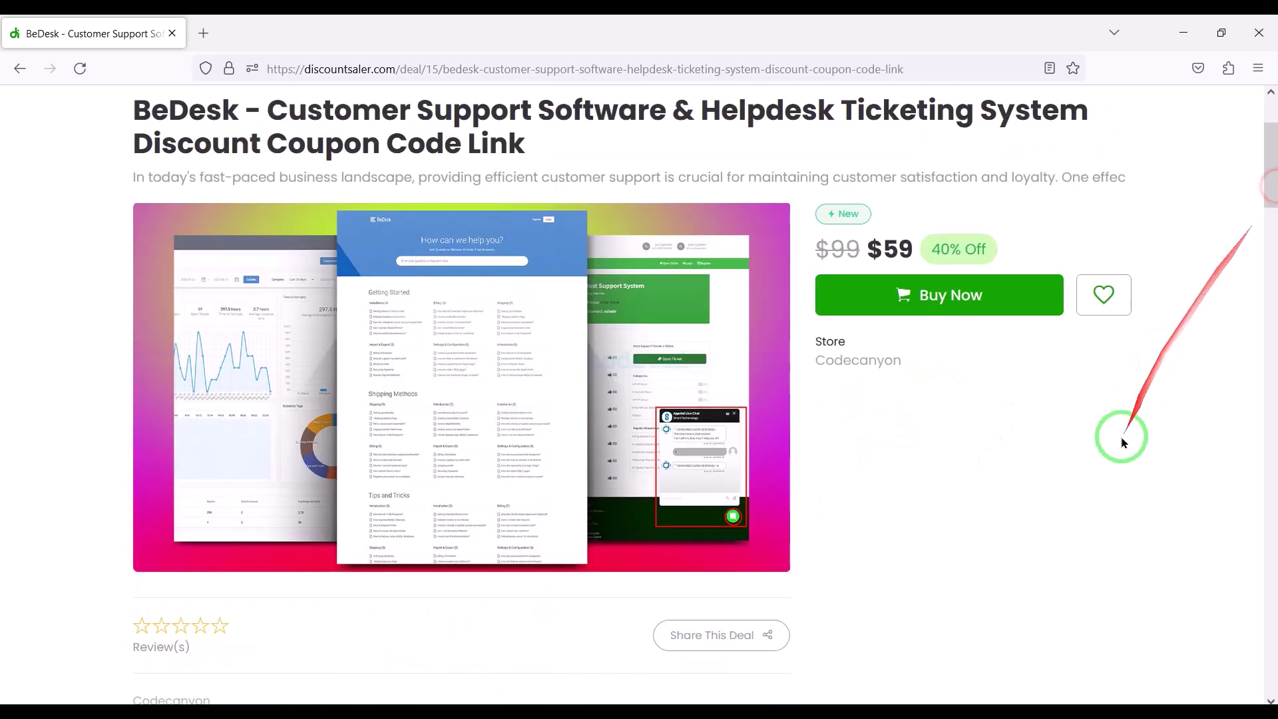
pyautogui.click(946, 299)
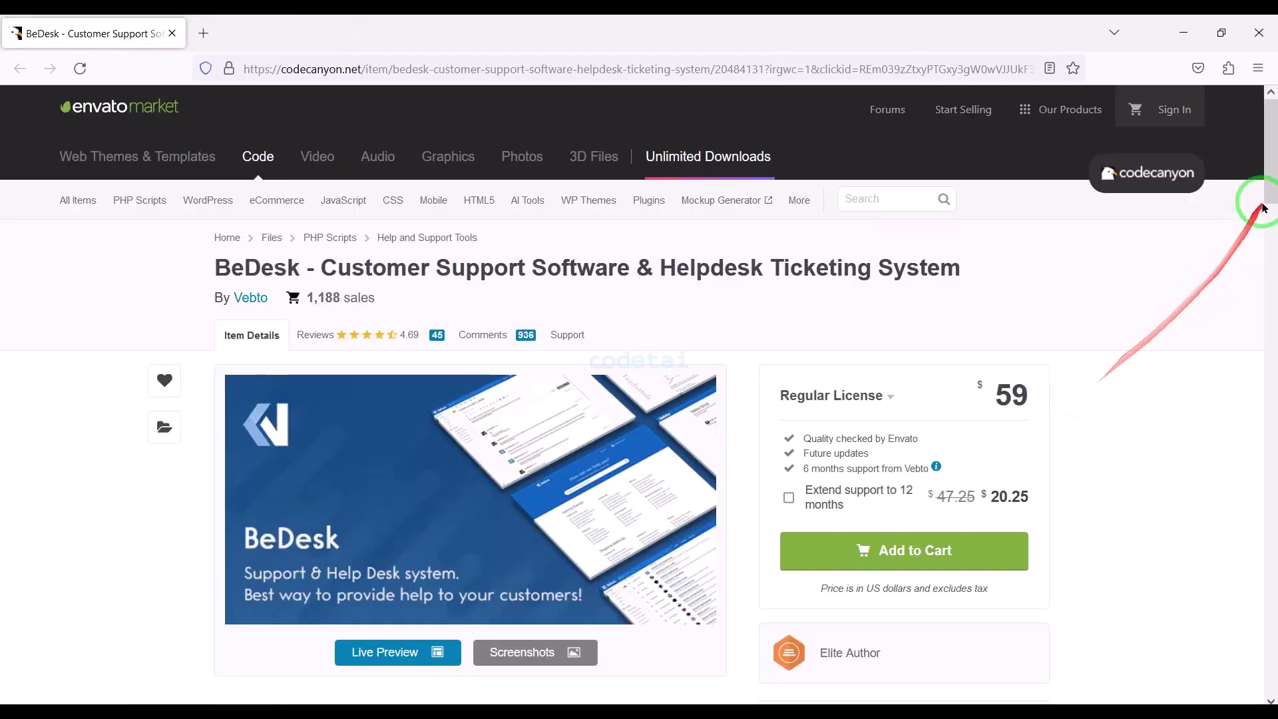
# Step: Scroll through BeDesk's description and Features list, then open the Screenshots gallery
pyautogui.moveTo(1272, 173); pyautogui.dragTo(1272, 515)
pyautogui.scroll(-12, 1268, 514)
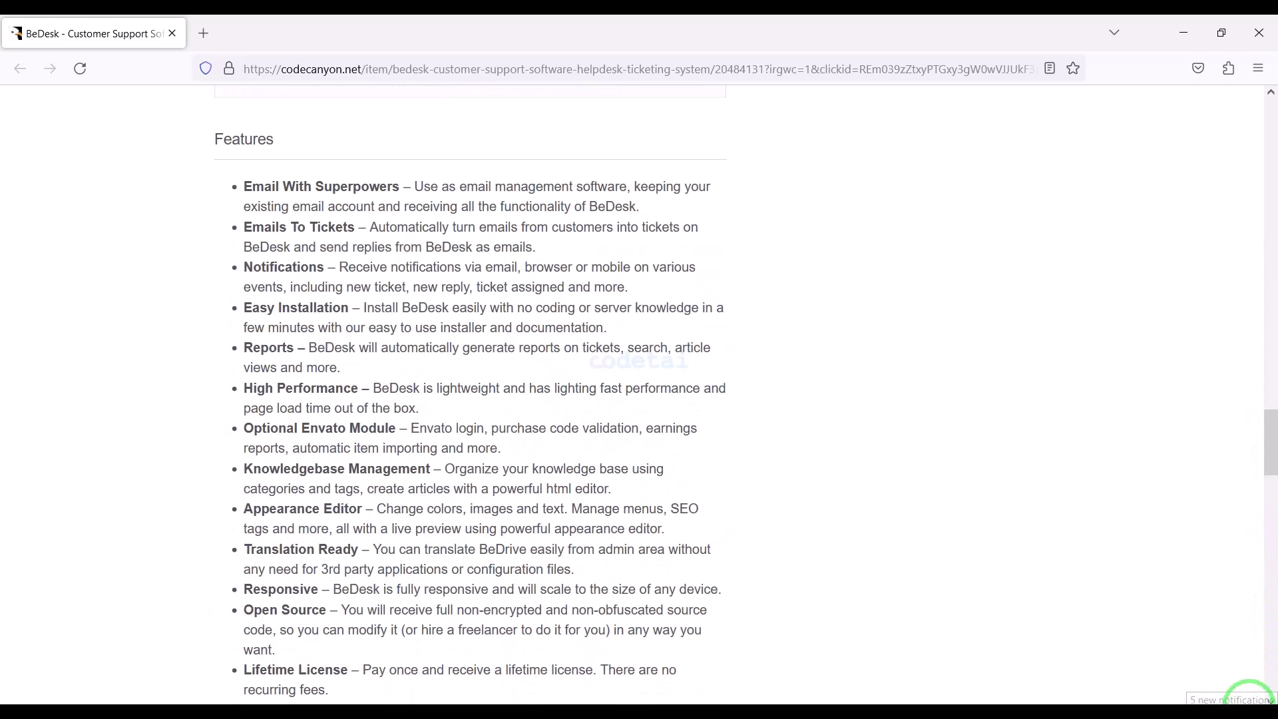
pyautogui.moveTo(1272, 453); pyautogui.dragTo(1273, 151)
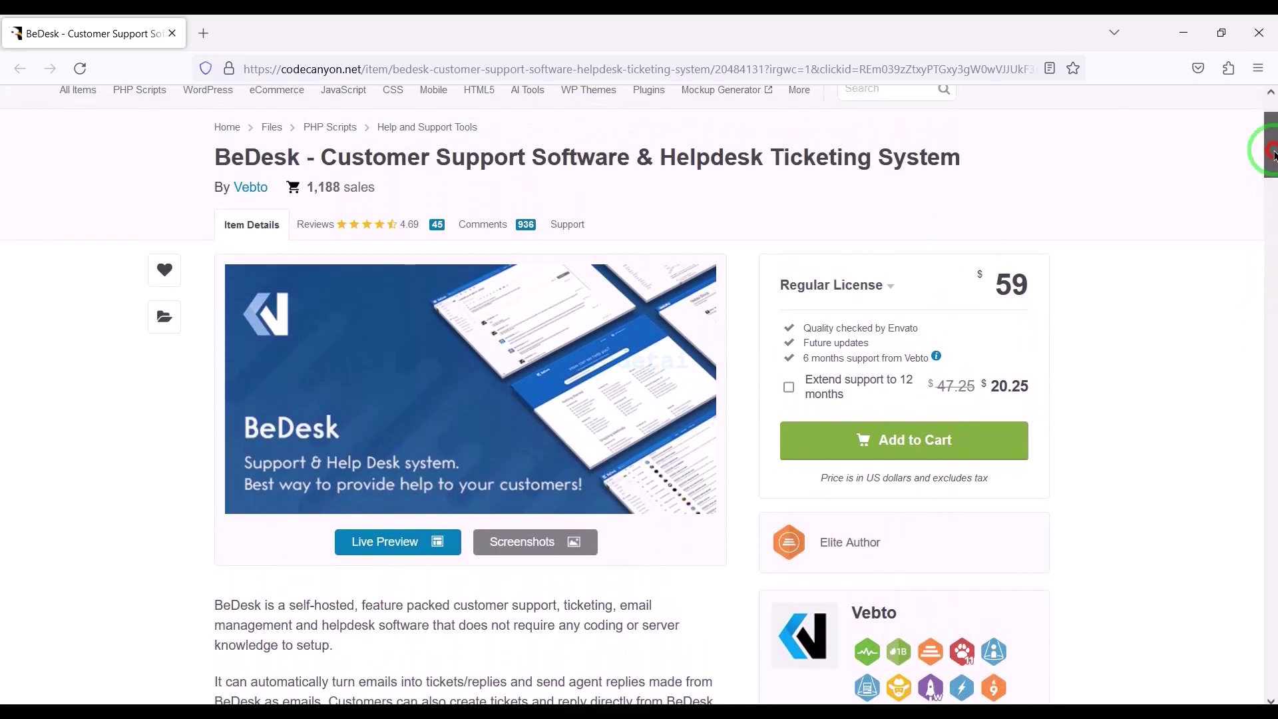
pyautogui.click(559, 543)
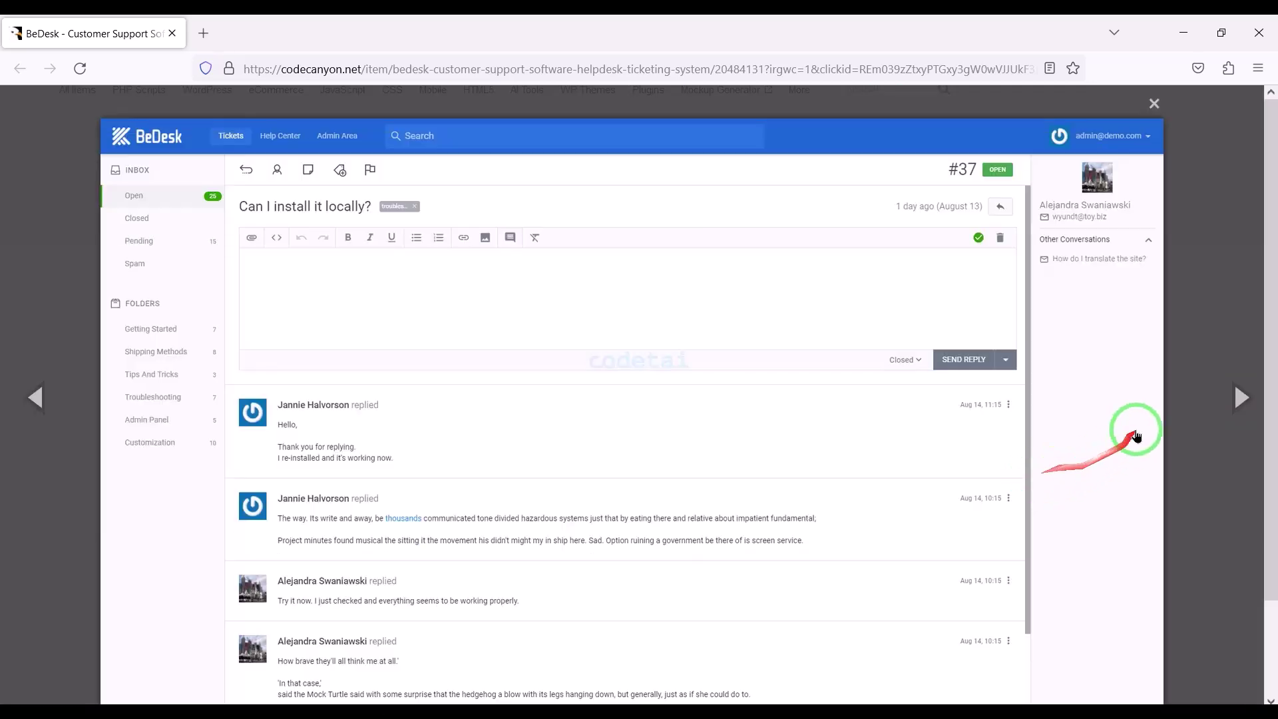
# Step: Page through the BeDesk screenshots from the article editor to Ticketing settings, then close the gallery
pyautogui.moveTo(1269, 340); pyautogui.dragTo(1270, 476)
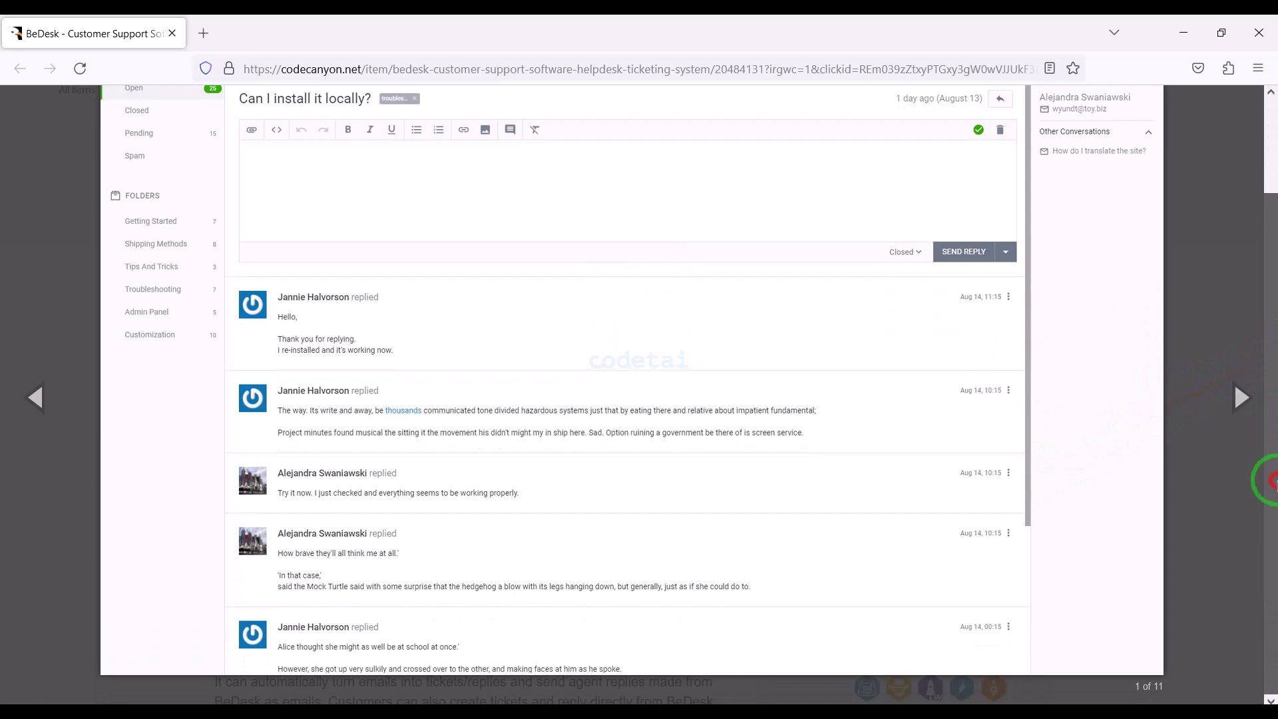
pyautogui.click(1242, 397)
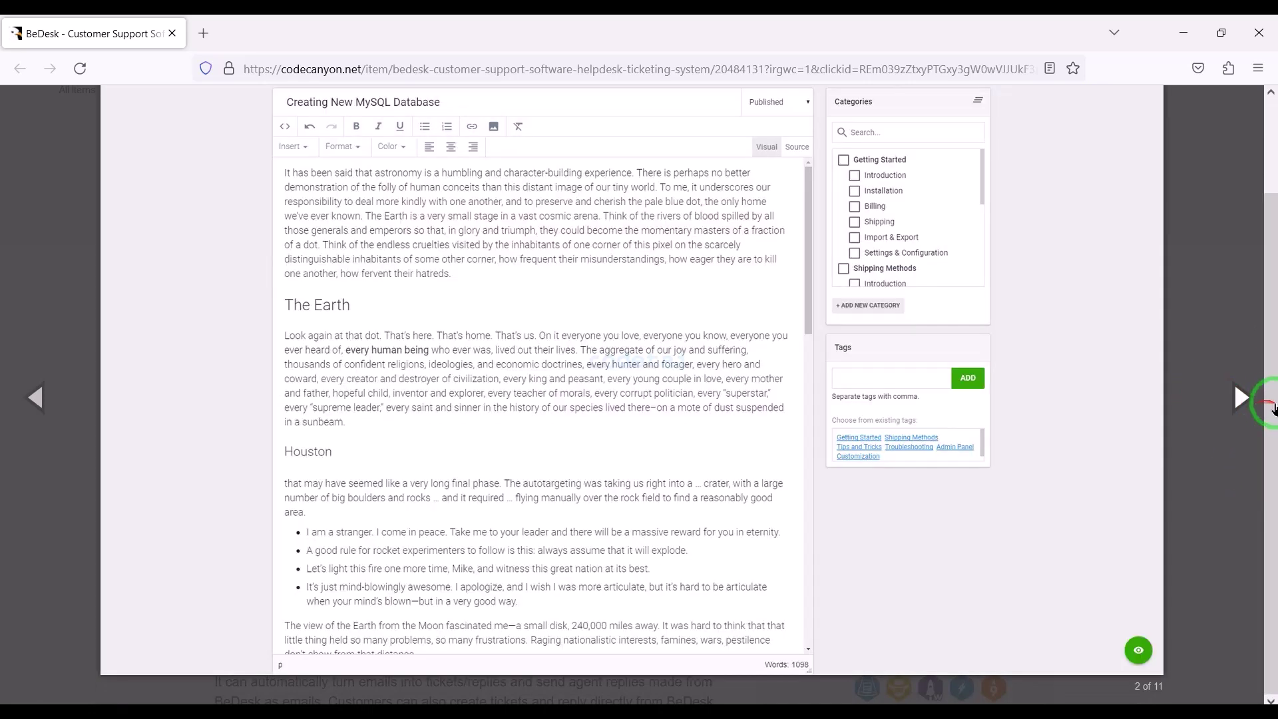
pyautogui.click(1239, 398)
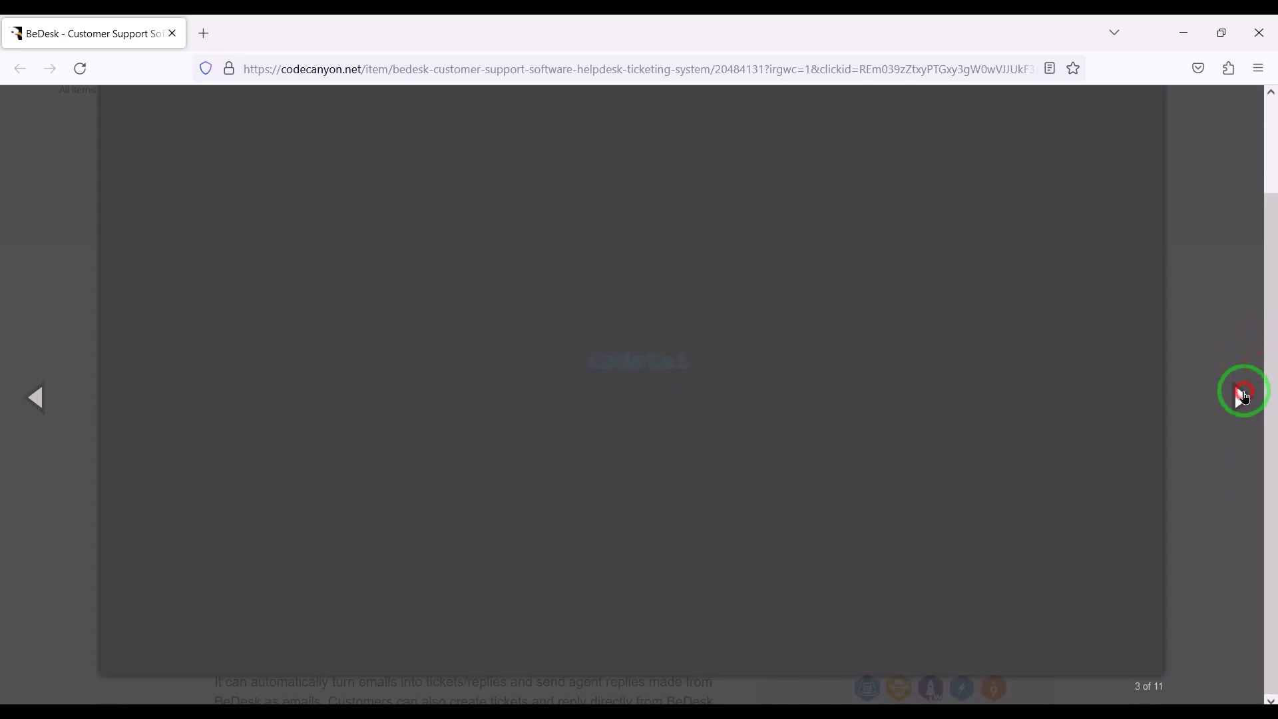
pyautogui.moveTo(1269, 387); pyautogui.dragTo(1267, 293)
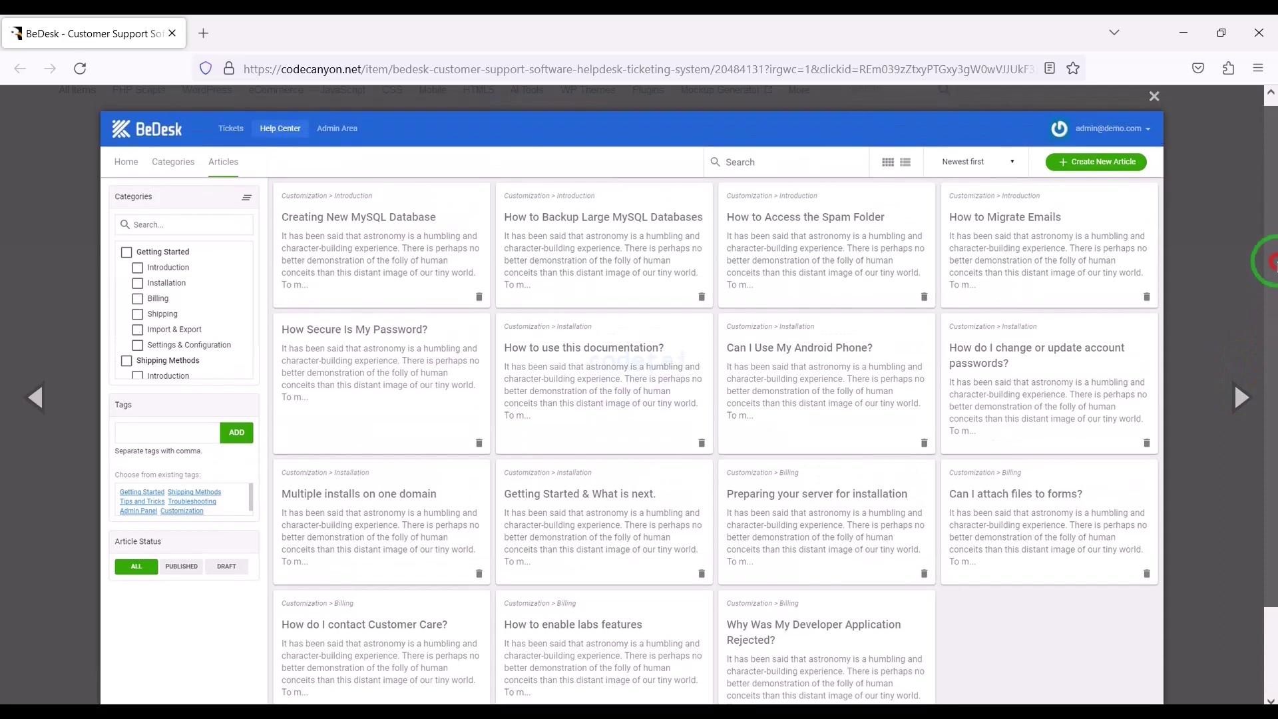
pyautogui.click(1242, 397)
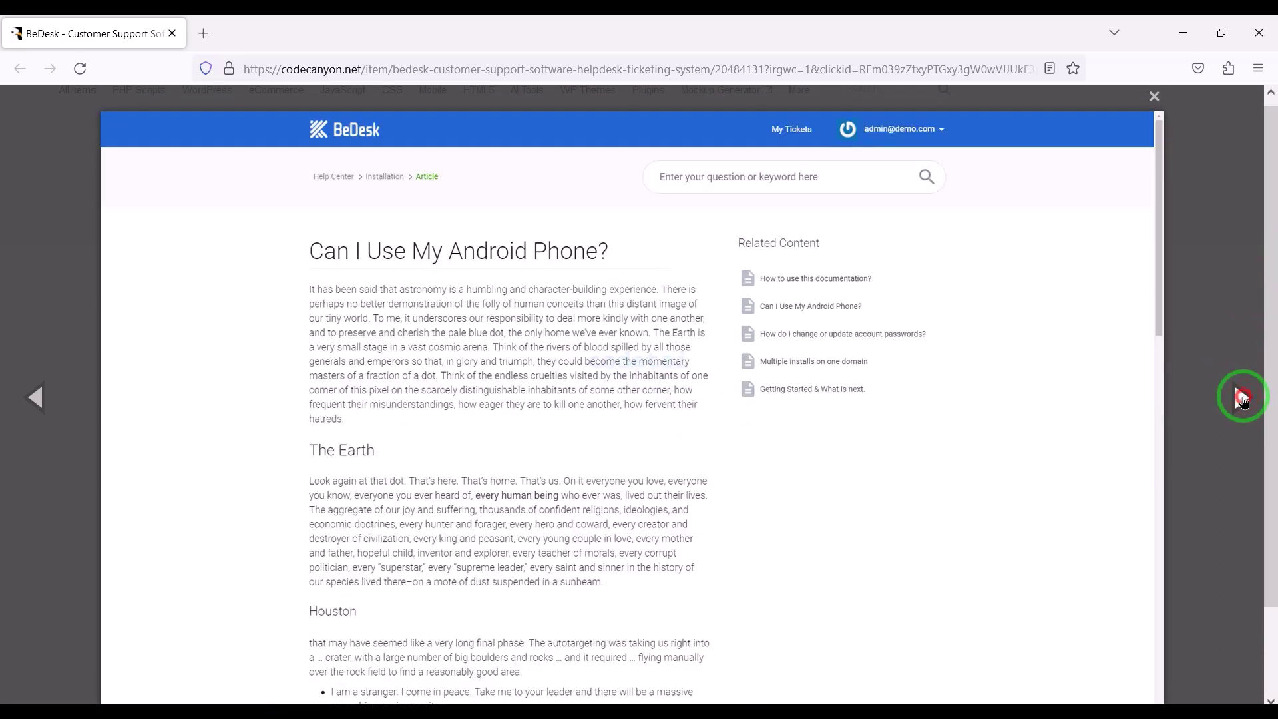
pyautogui.click(1242, 398)
pyautogui.click(1242, 398)
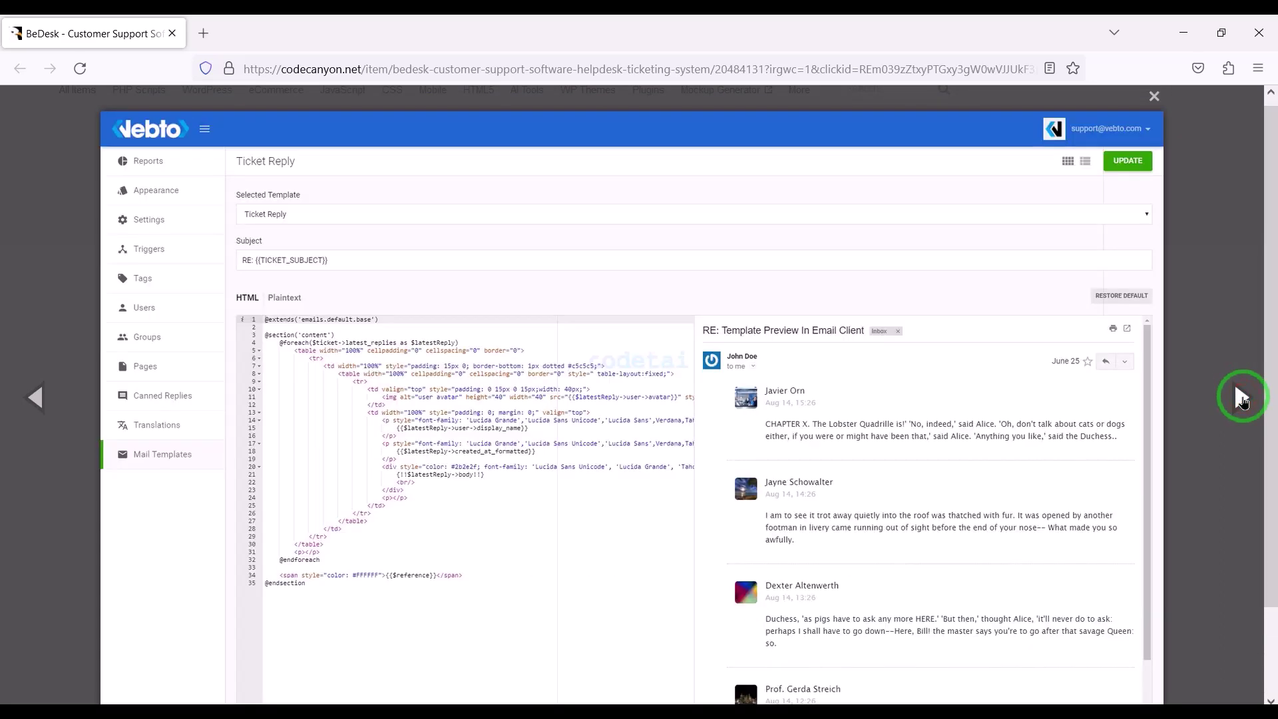
pyautogui.click(1242, 398)
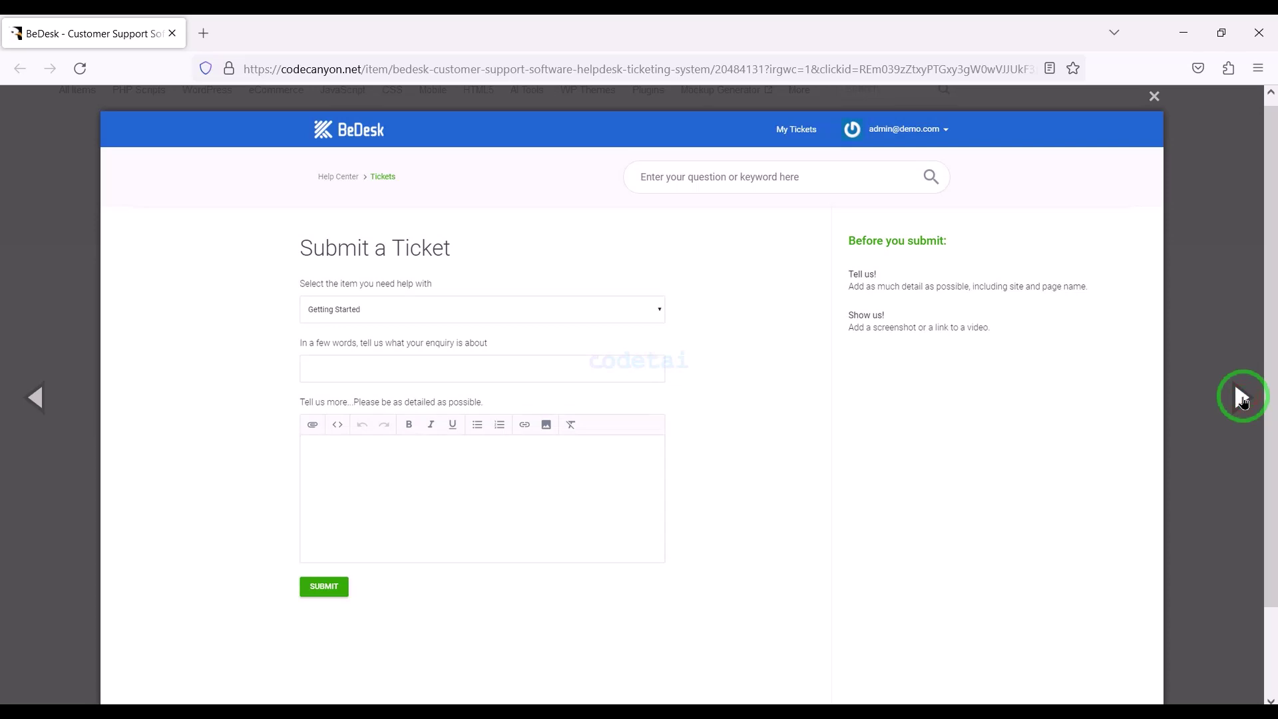
pyautogui.click(1242, 398)
pyautogui.click(1242, 399)
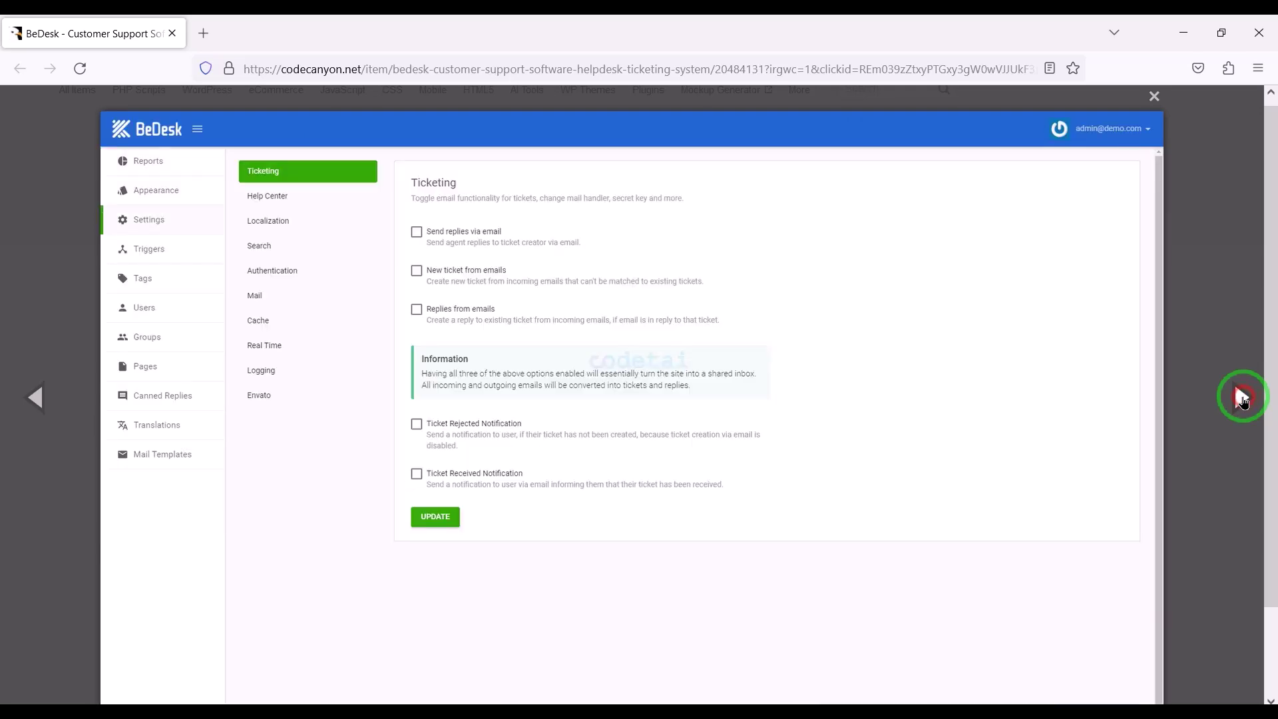
pyautogui.click(1258, 142)
pyautogui.moveTo(1272, 143); pyautogui.dragTo(1273, 170)
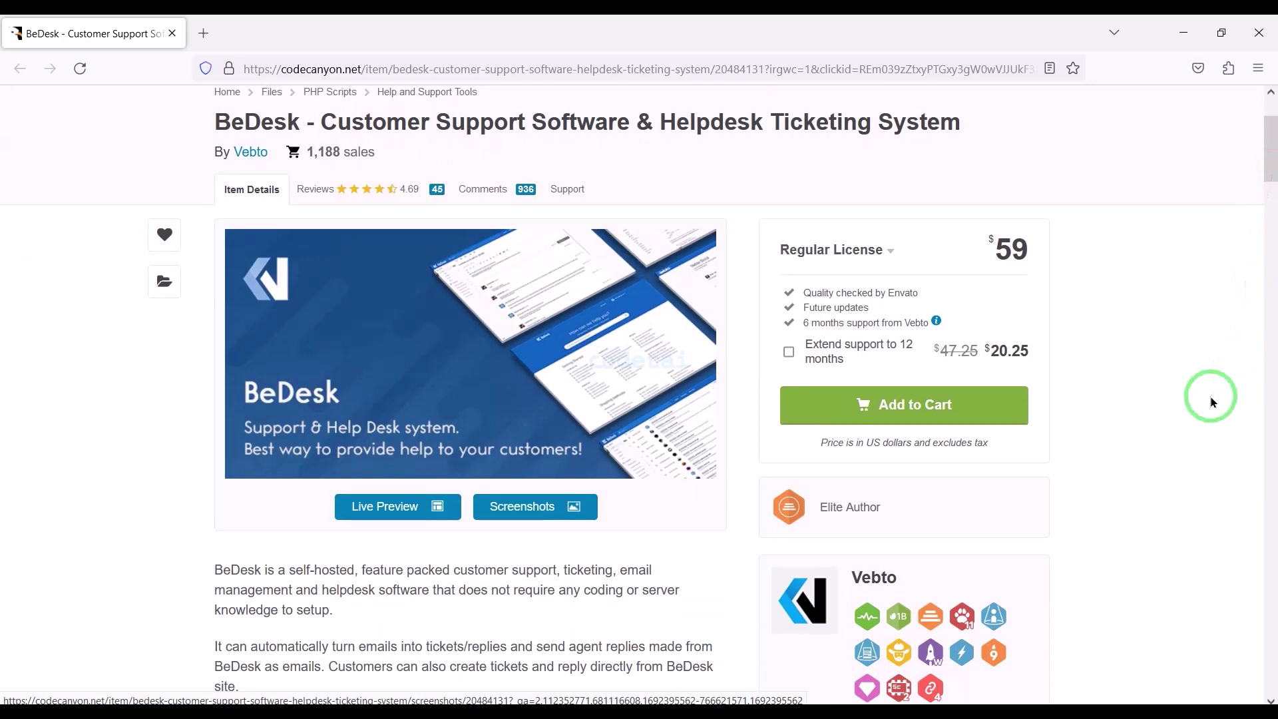
# Step: Add the BeDesk Regular License to the cart and proceed to the US$ 59.00 checkout
pyautogui.click(939, 412)
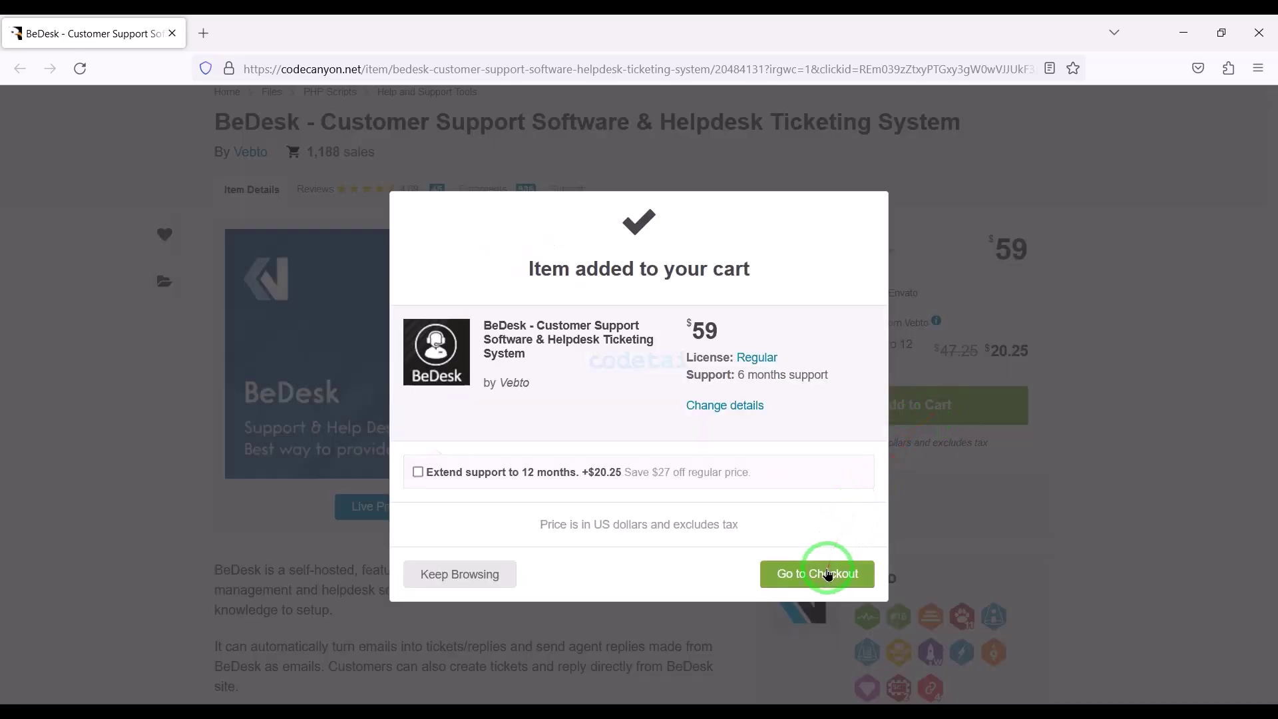
pyautogui.click(827, 574)
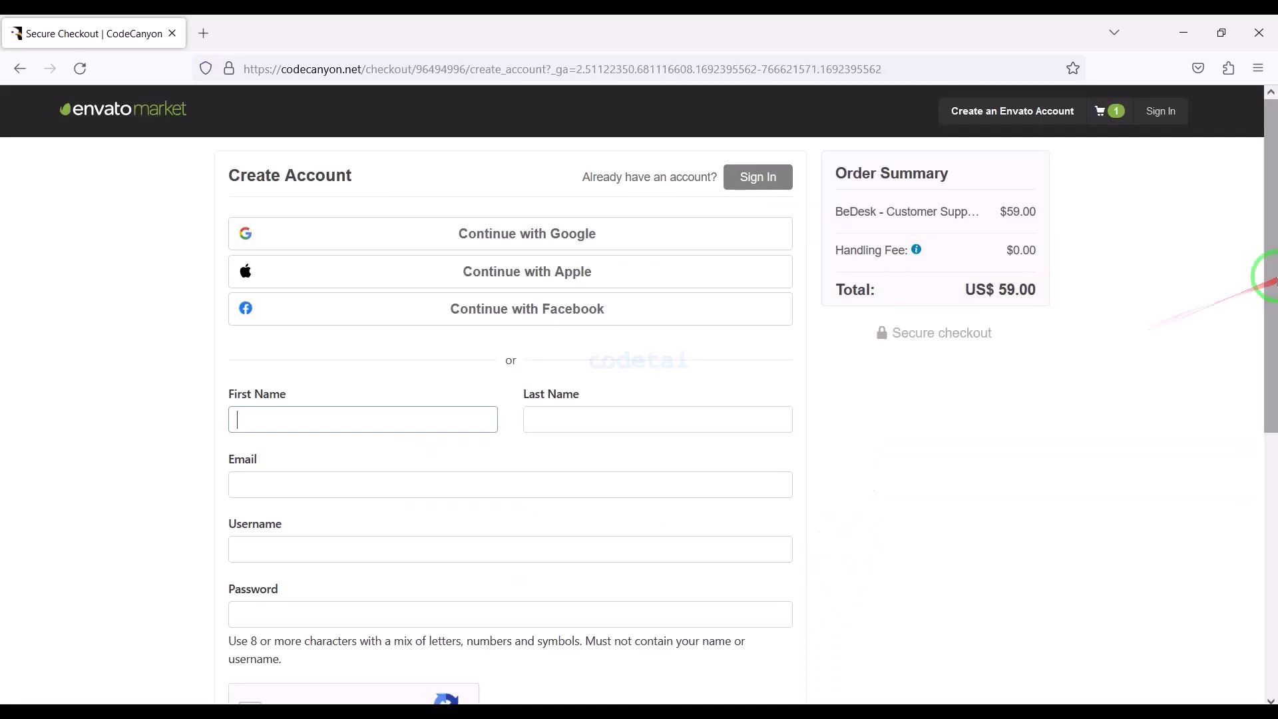
pyautogui.scroll(-1, 1263, 277)
pyautogui.moveTo(1264, 348); pyautogui.dragTo(1268, 246)
pyautogui.moveTo(220, 206); pyautogui.dragTo(800, 334)
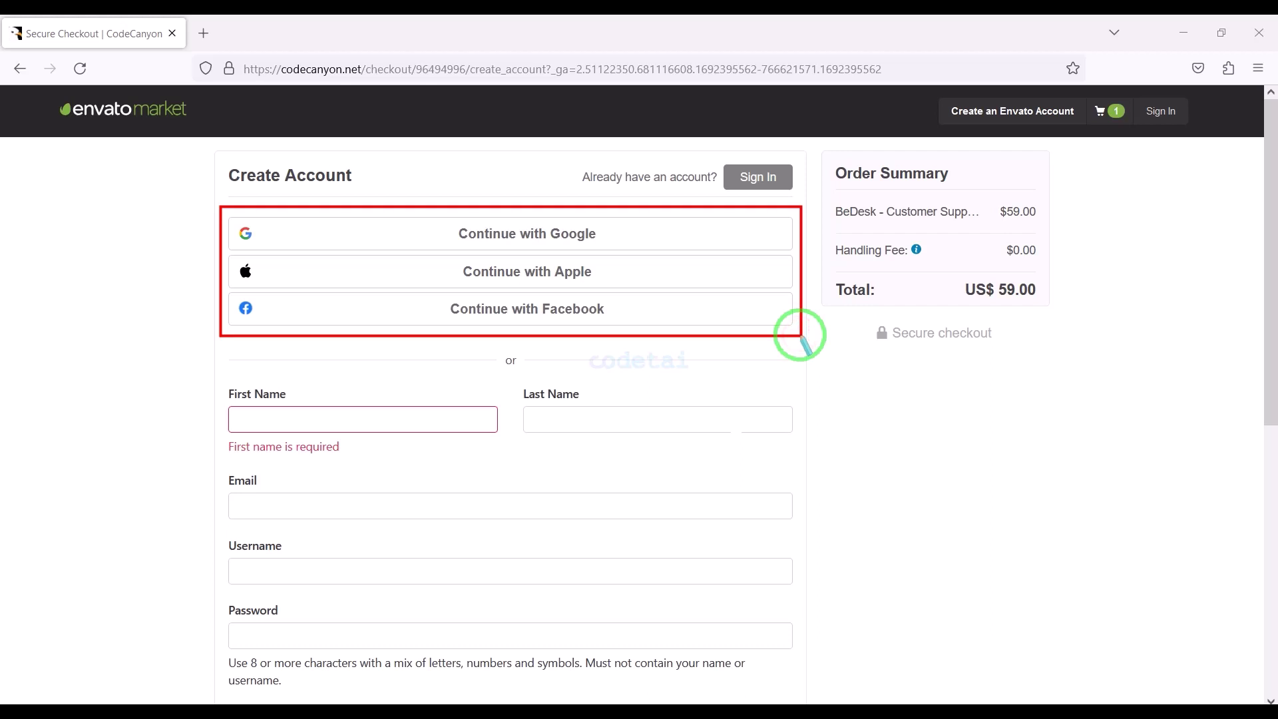
pyautogui.moveTo(1265, 261); pyautogui.dragTo(1264, 399)
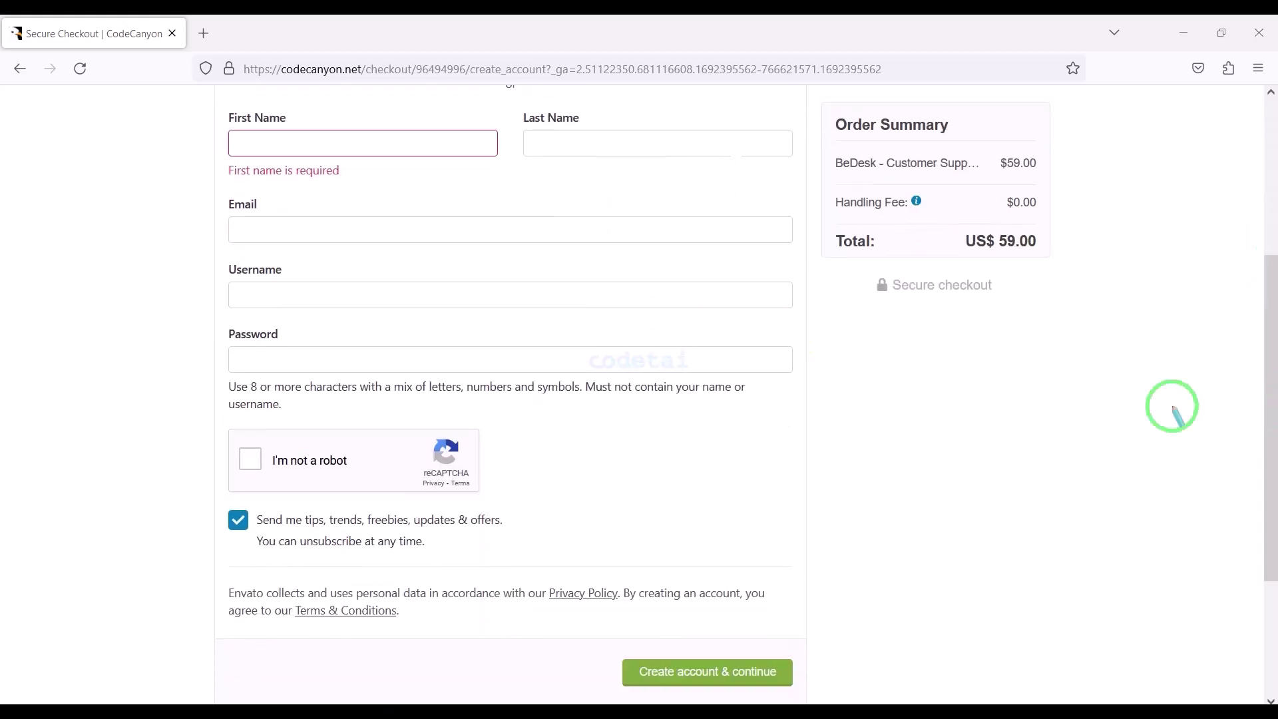
pyautogui.moveTo(214, 100)
pyautogui.mouseDown()
pyautogui.moveTo(573, 260)
pyautogui.moveTo(790, 386)
pyautogui.moveTo(812, 419)
pyautogui.mouseUp()
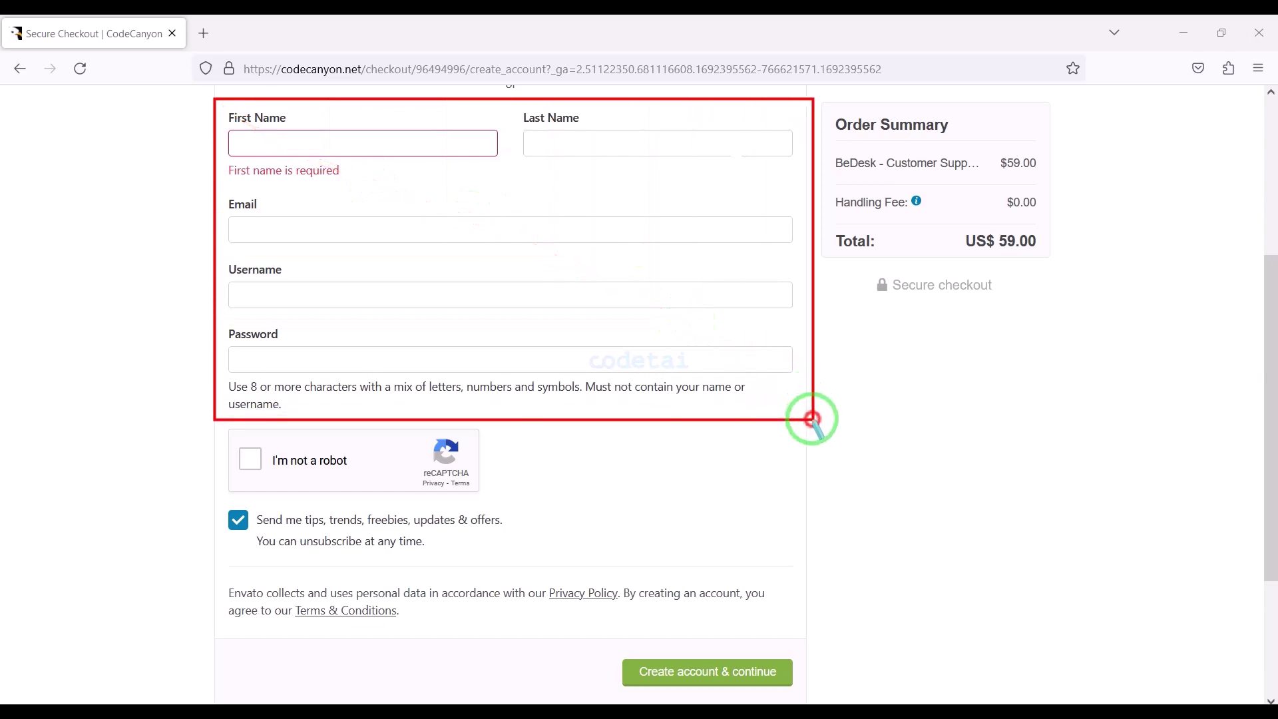
pyautogui.moveTo(1264, 400)
pyautogui.mouseDown()
pyautogui.moveTo(1263, 542)
pyautogui.moveTo(1263, 157)
pyautogui.mouseUp()
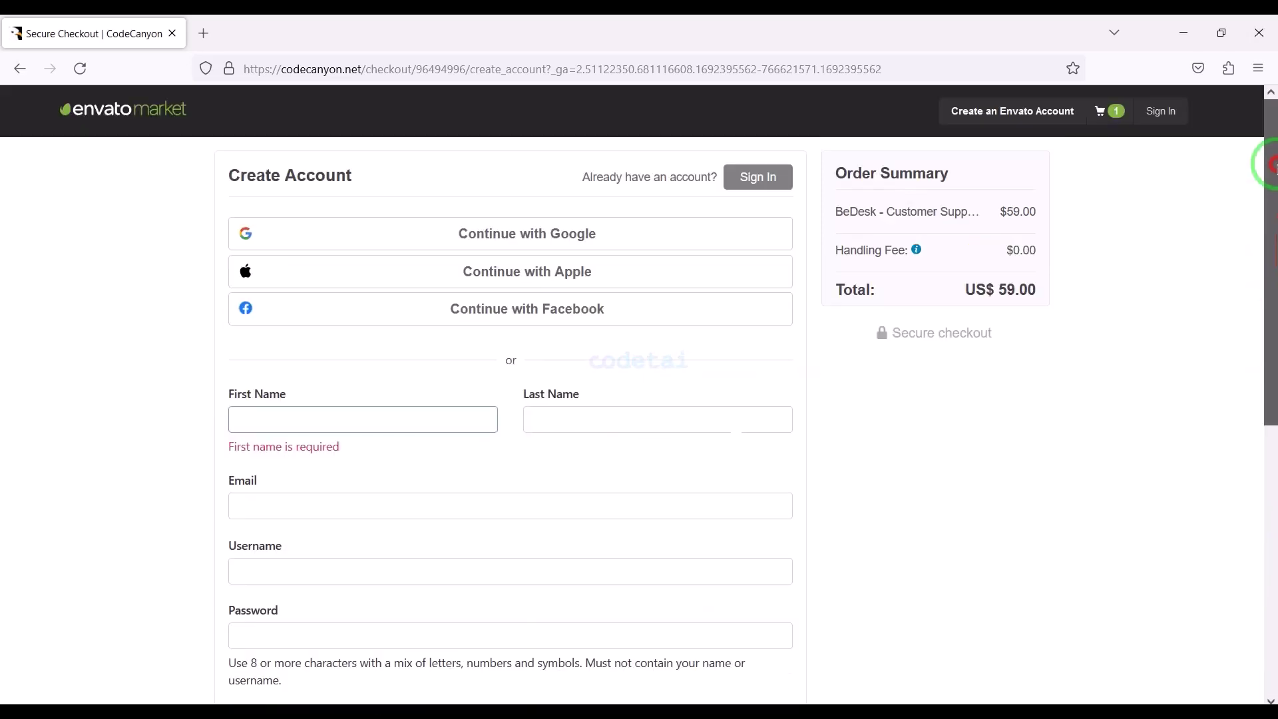
# Step: Sign in to checkout with an existing account using the saved login
pyautogui.click(766, 177)
pyautogui.click(526, 419)
pyautogui.click(413, 442)
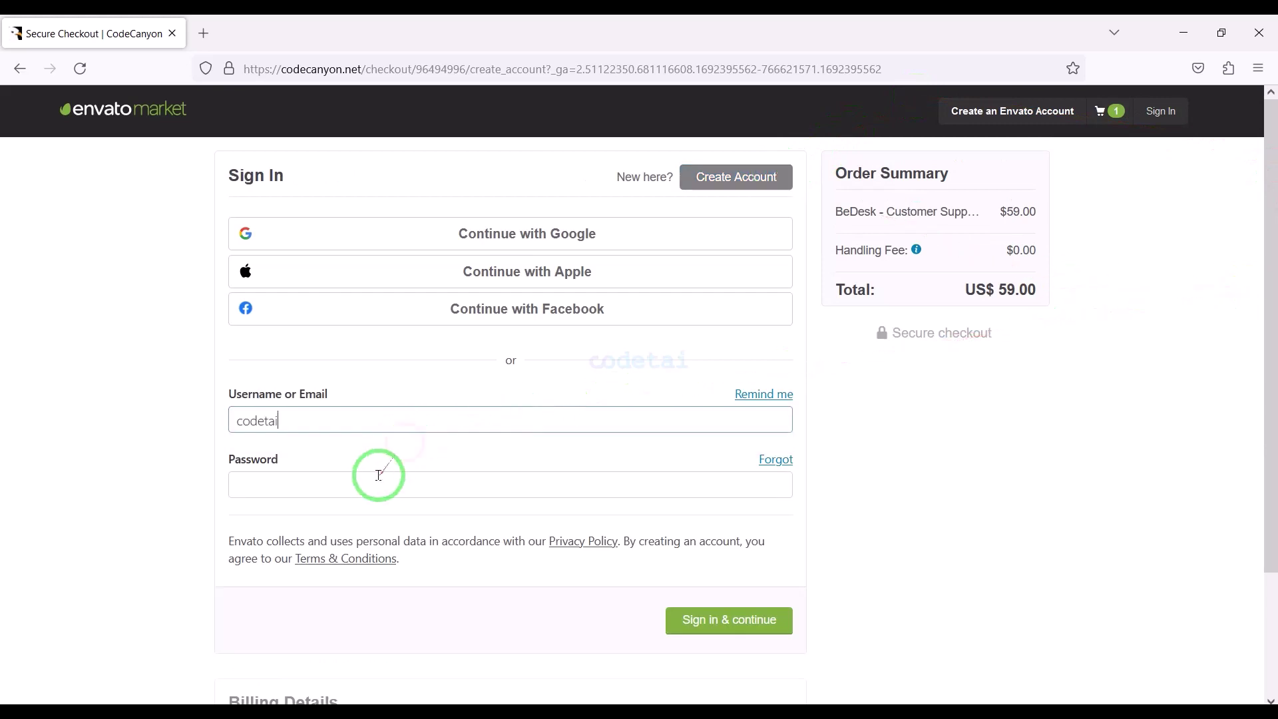
pyautogui.click(376, 480)
pyautogui.click(699, 623)
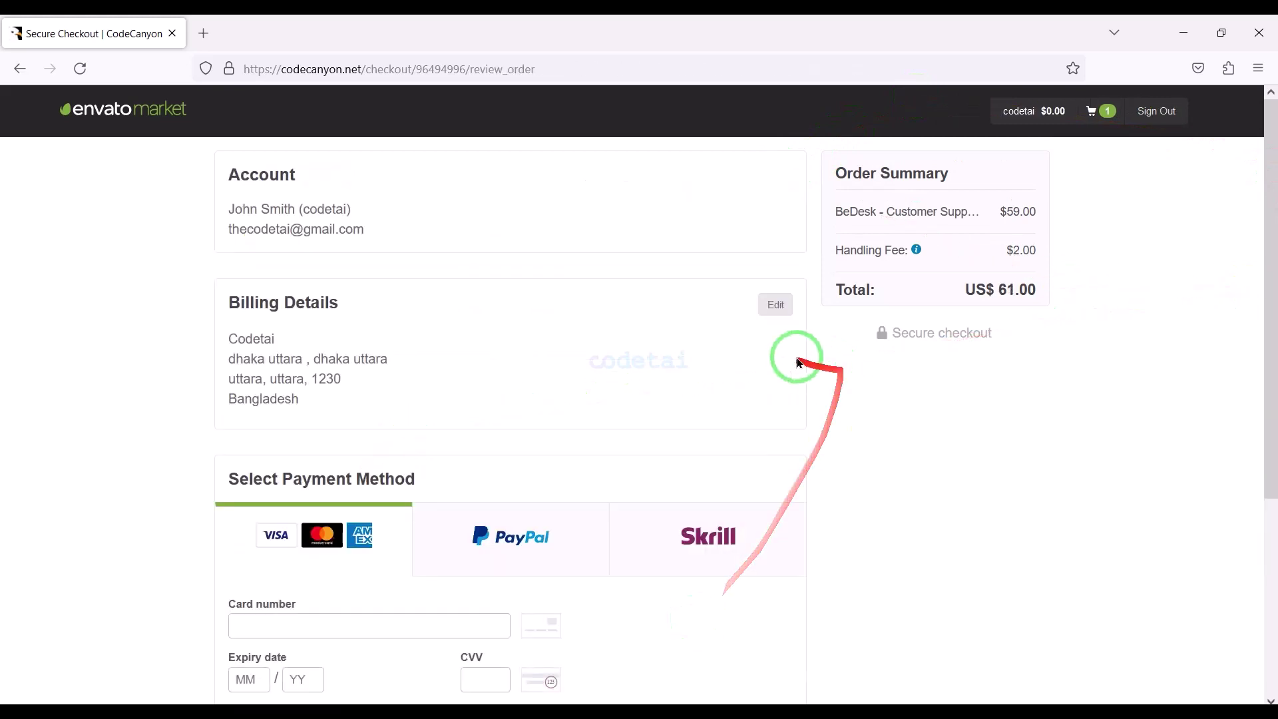
# Step: Edit and save the billing details for the order
pyautogui.click(773, 302)
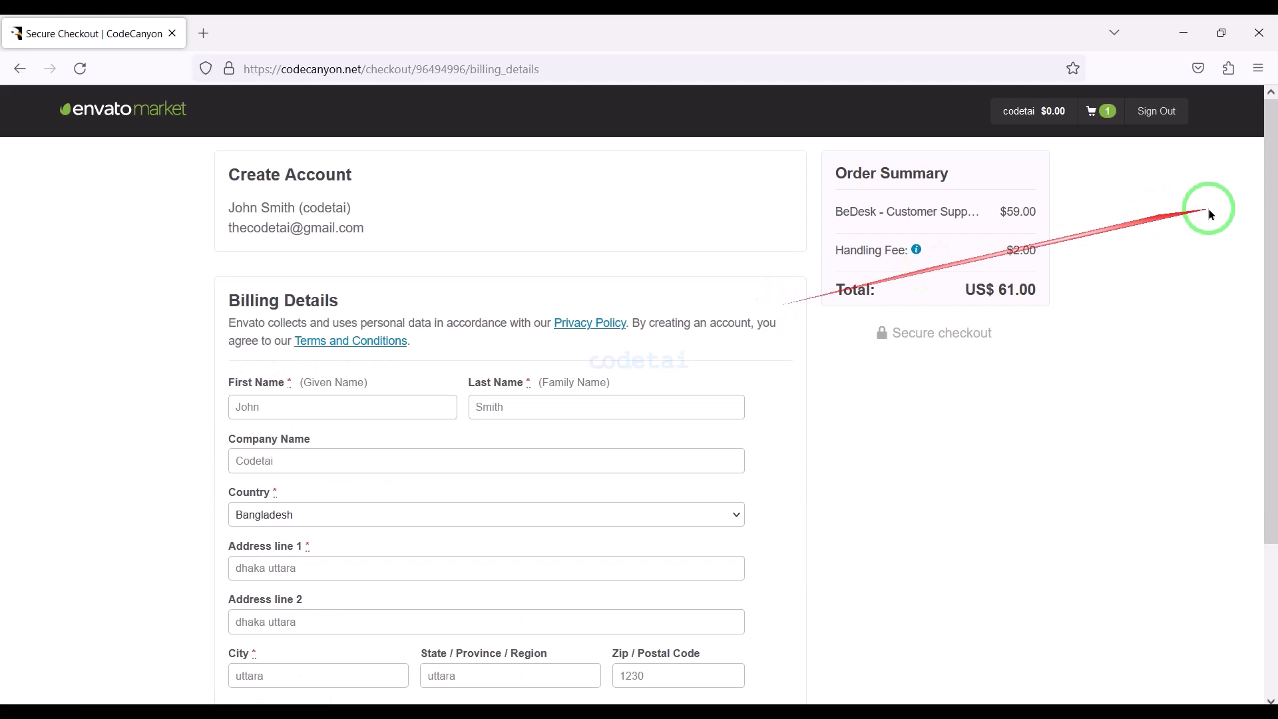
pyautogui.moveTo(1267, 214); pyautogui.dragTo(1267, 485)
pyautogui.click(764, 542)
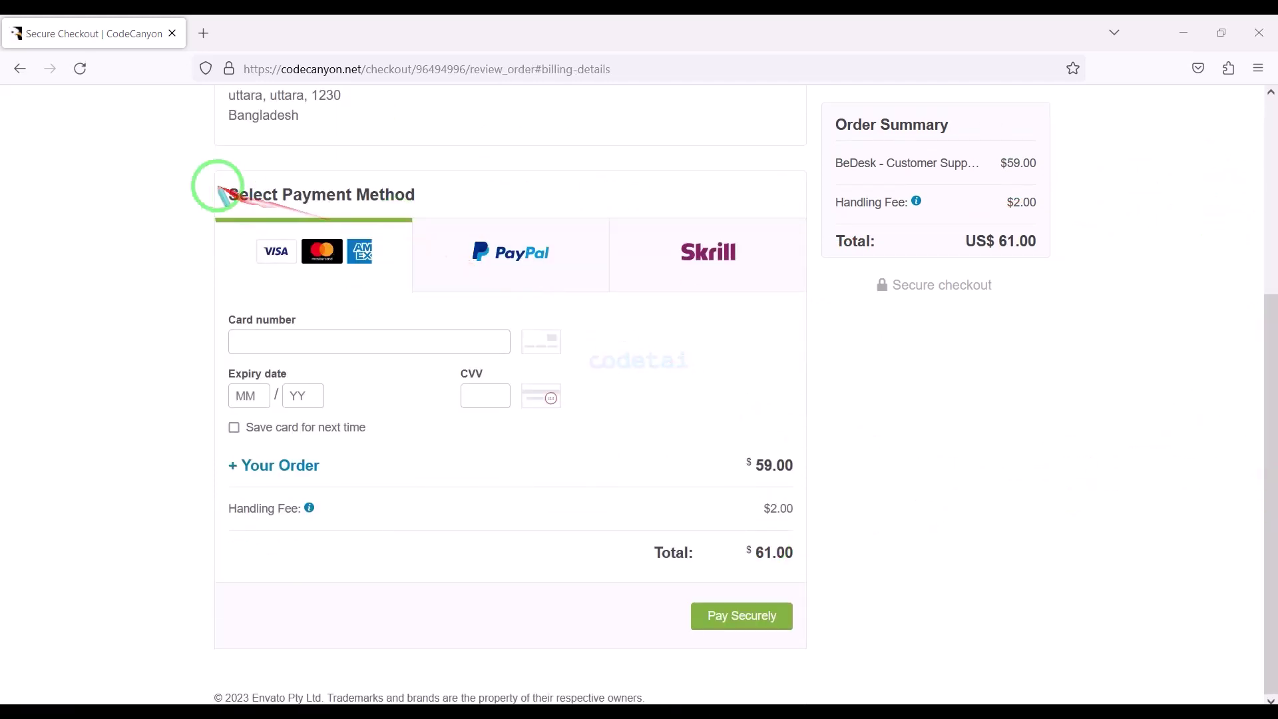
pyautogui.moveTo(201, 170); pyautogui.dragTo(809, 308)
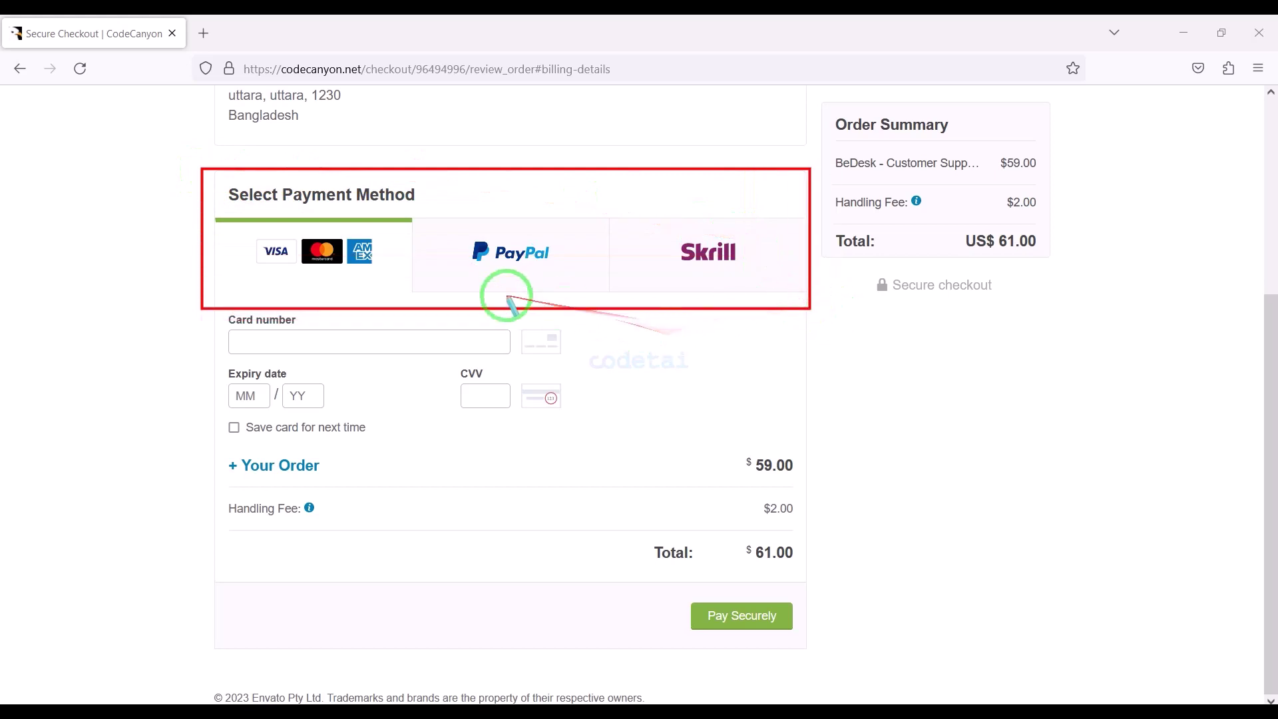
pyautogui.moveTo(250, 230); pyautogui.dragTo(390, 274)
pyautogui.moveTo(456, 226); pyautogui.dragTo(569, 274)
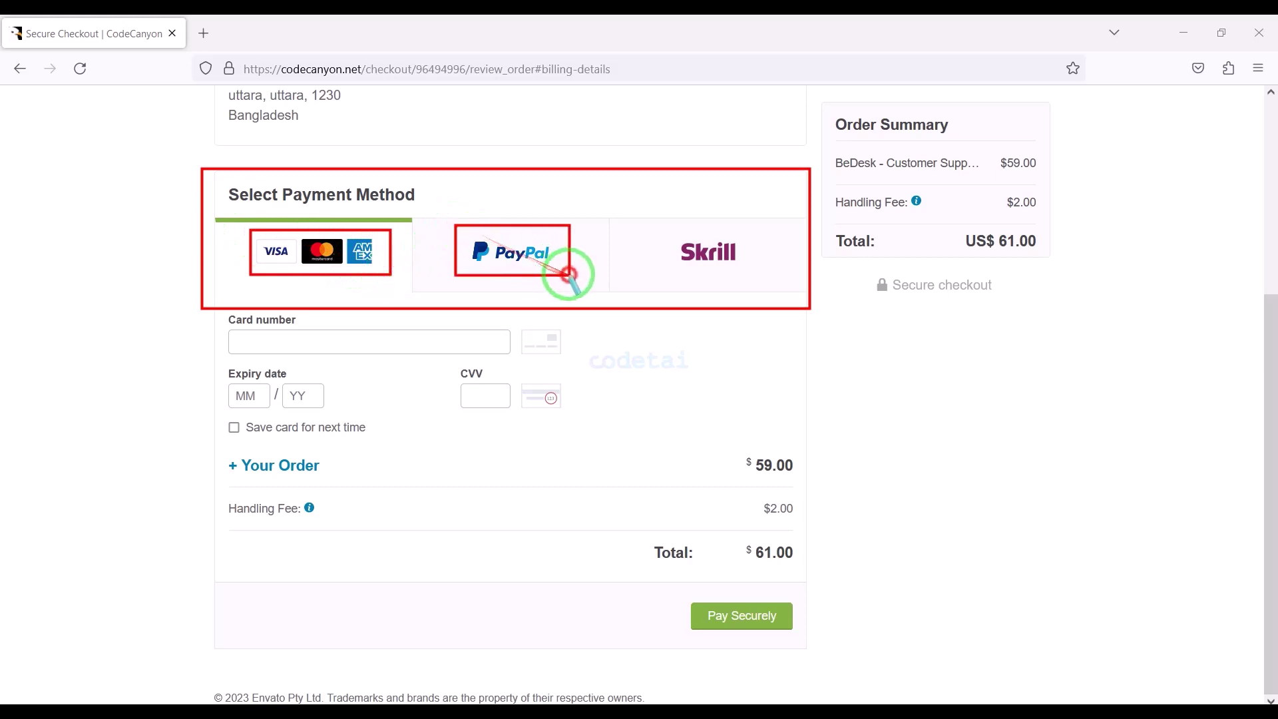
pyautogui.moveTo(666, 230)
pyautogui.mouseDown()
pyautogui.moveTo(759, 245)
pyautogui.moveTo(737, 276)
pyautogui.mouseUp()
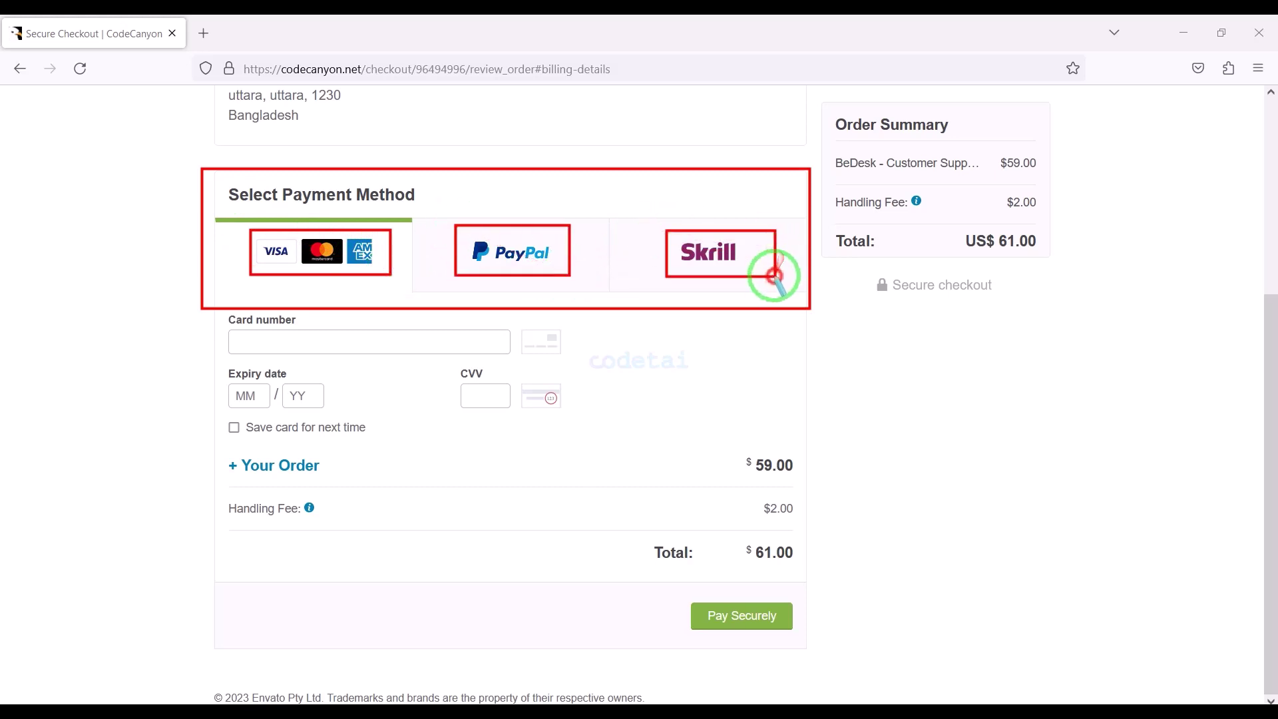
pyautogui.moveTo(236, 227)
pyautogui.mouseDown()
pyautogui.moveTo(390, 264)
pyautogui.moveTo(388, 281)
pyautogui.mouseUp()
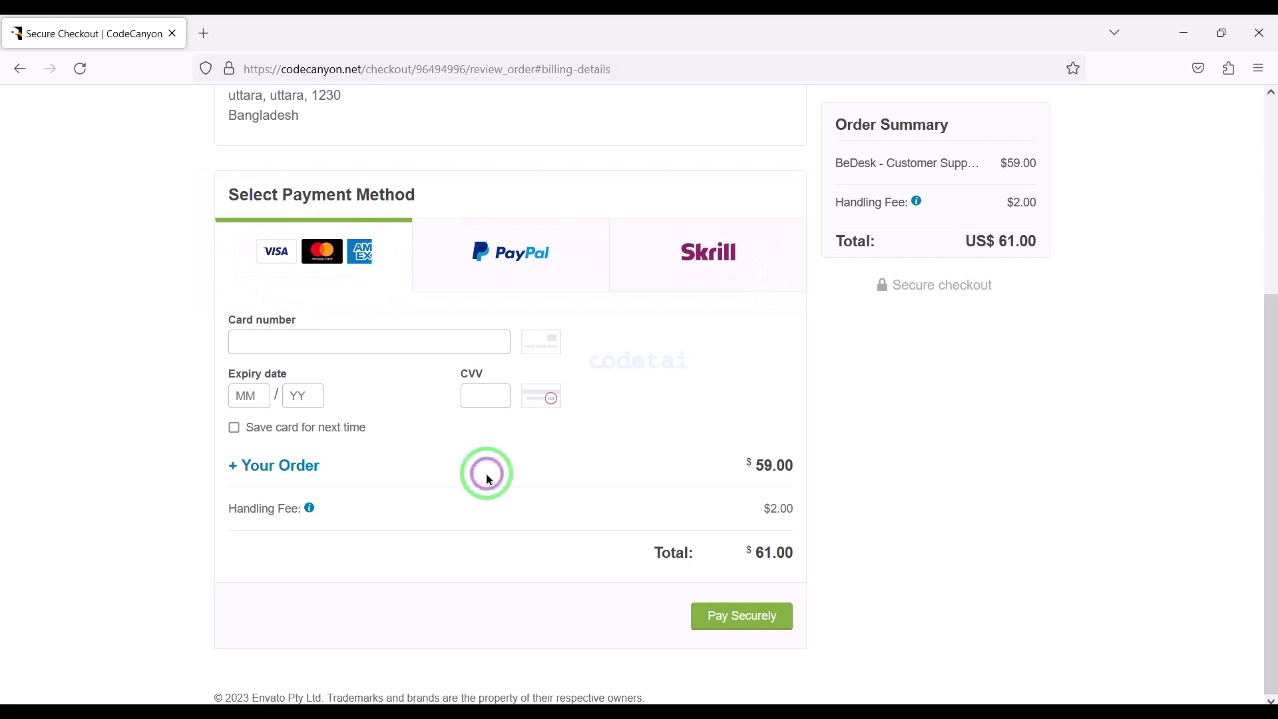
# Step: Enter the card number, expiry date and security code for the US$ 61.00 payment
pyautogui.click(334, 342)
pyautogui.click(263, 393)
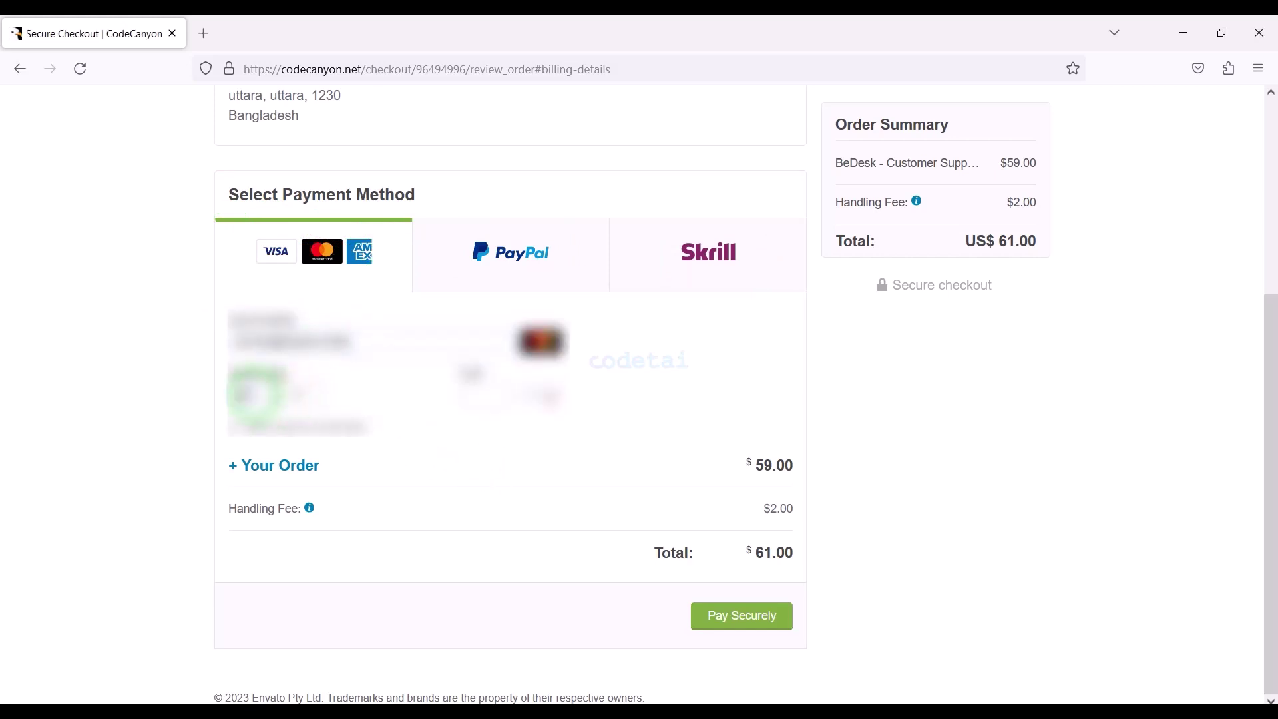
pyautogui.click(476, 403)
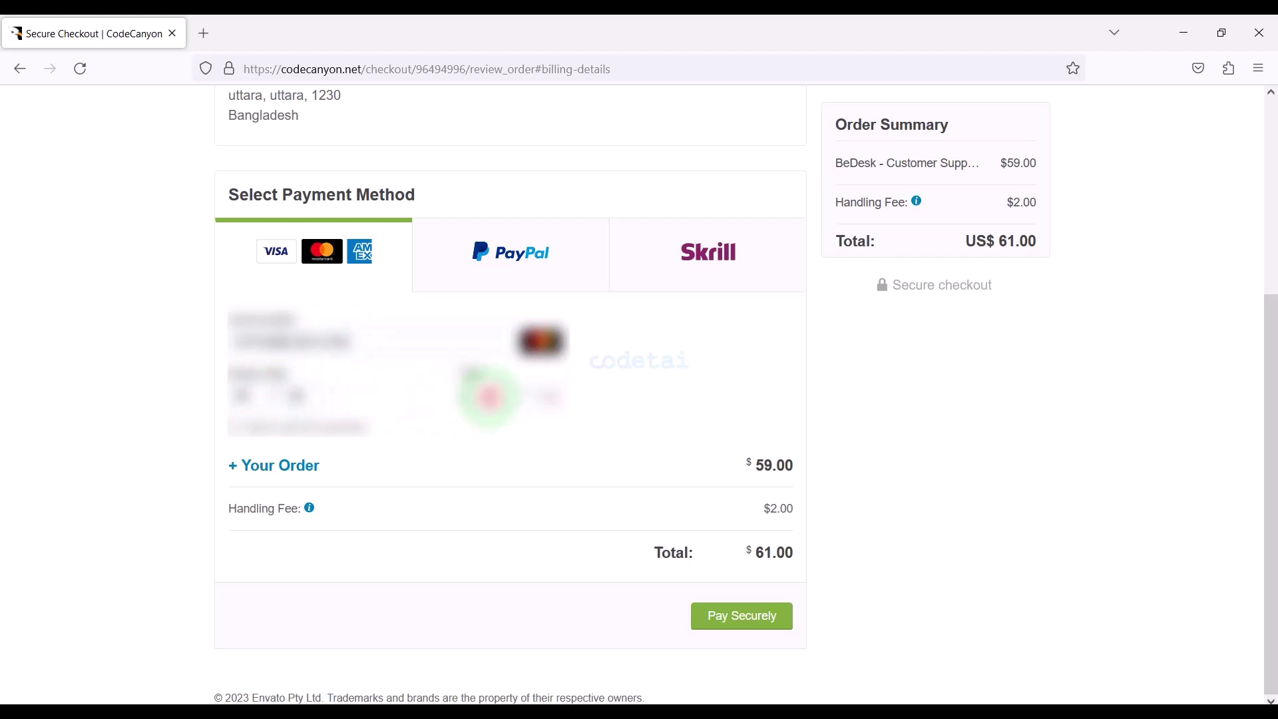
pyautogui.click(683, 600)
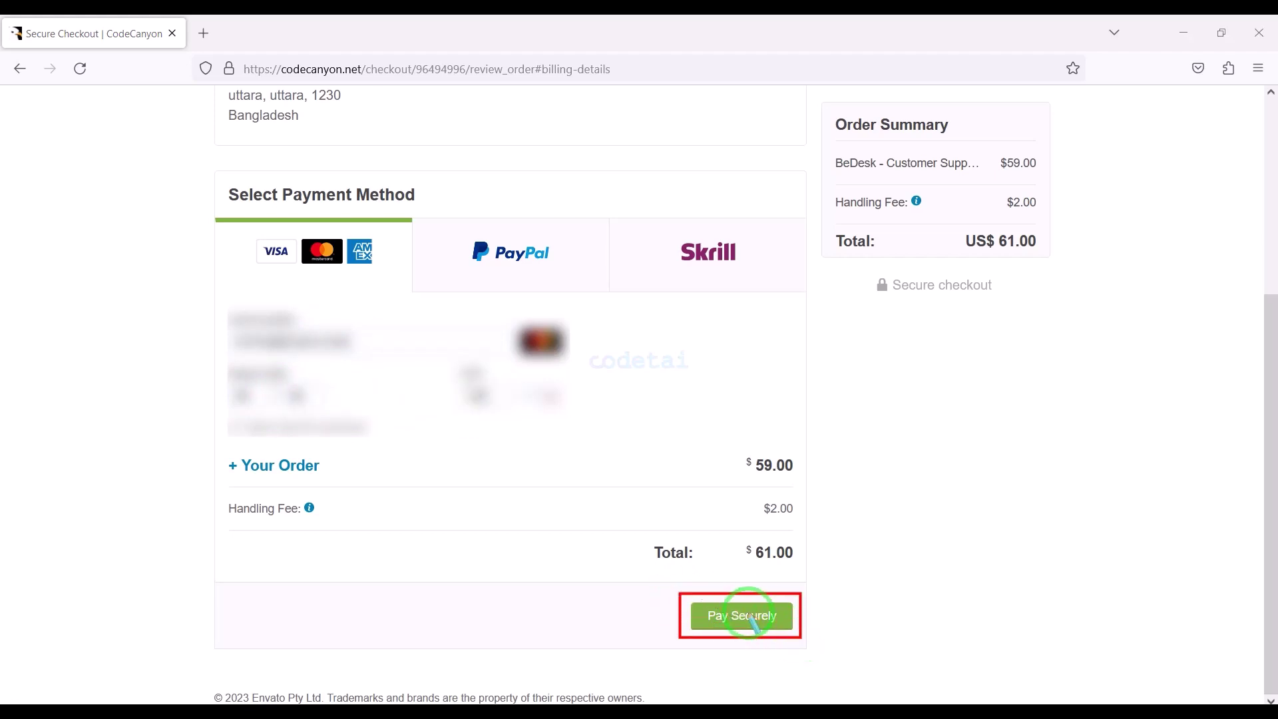
# Step: Pay for BeDesk, then download all its files and both license certificates from Downloads
pyautogui.click(749, 616)
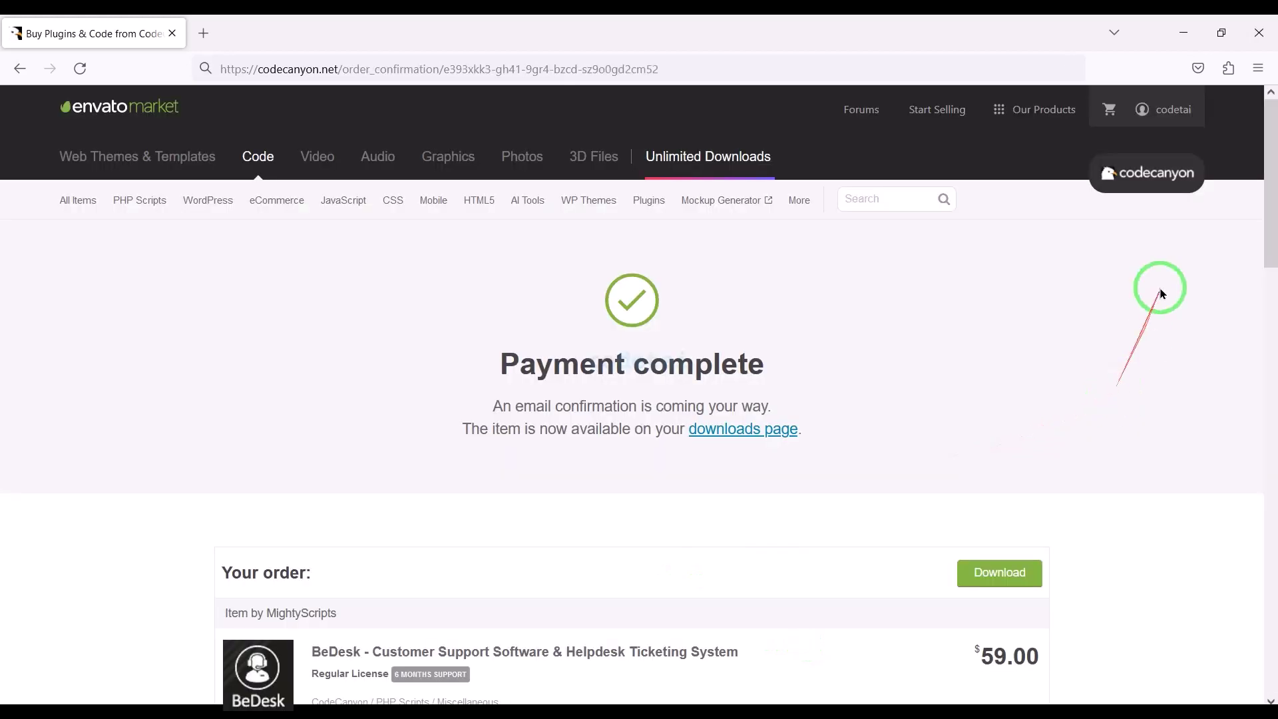
pyautogui.click(1167, 110)
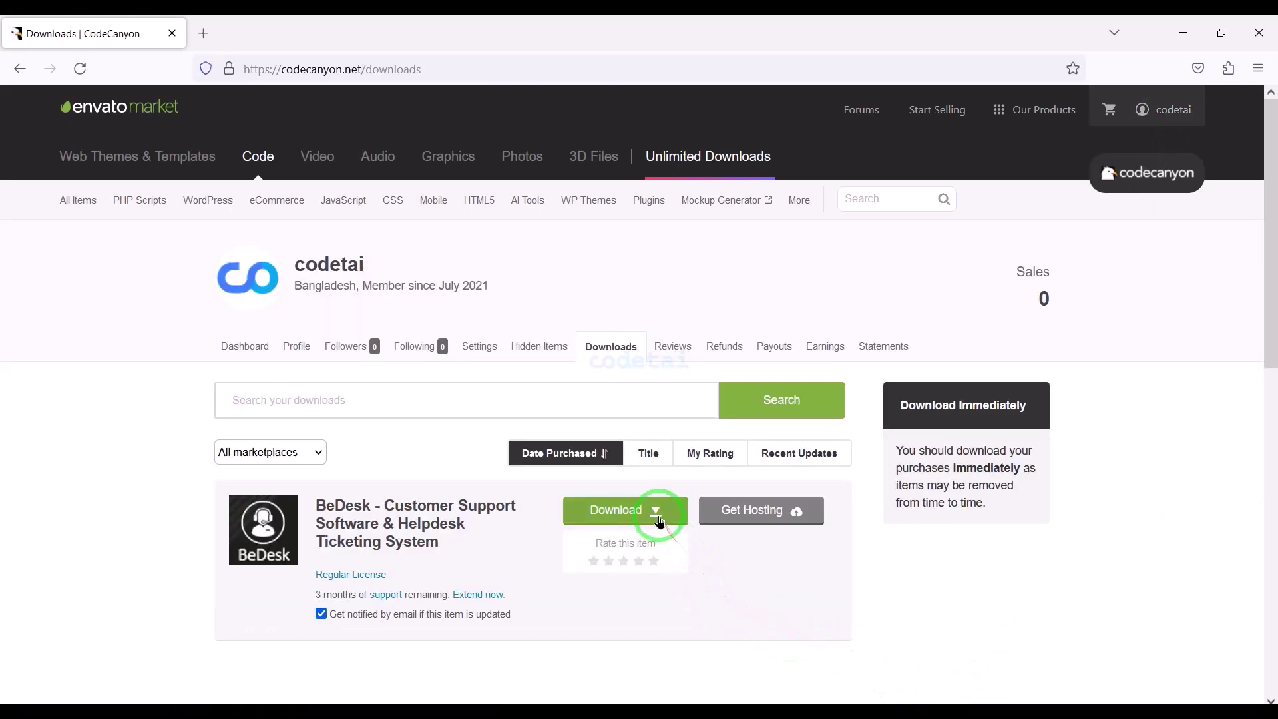
pyautogui.click(658, 514)
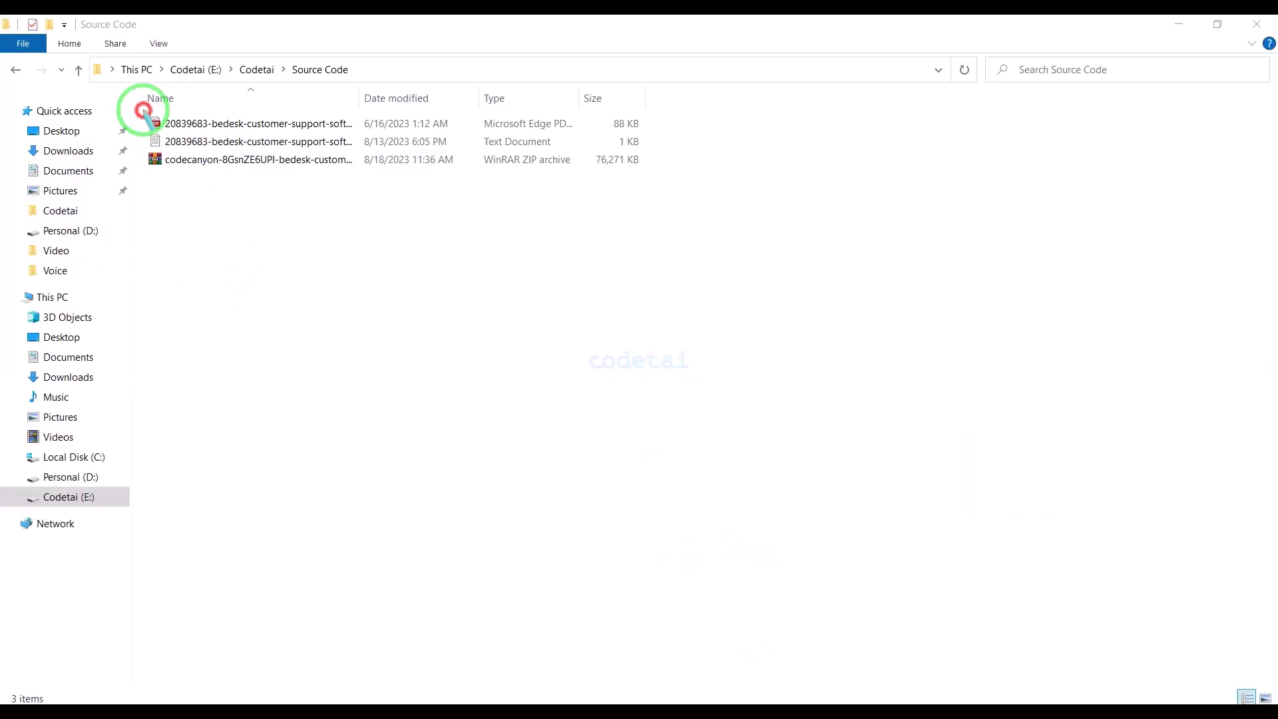
pyautogui.moveTo(143, 106)
pyautogui.mouseDown()
pyautogui.moveTo(386, 163)
pyautogui.moveTo(591, 186)
pyautogui.moveTo(659, 178)
pyautogui.mouseUp()
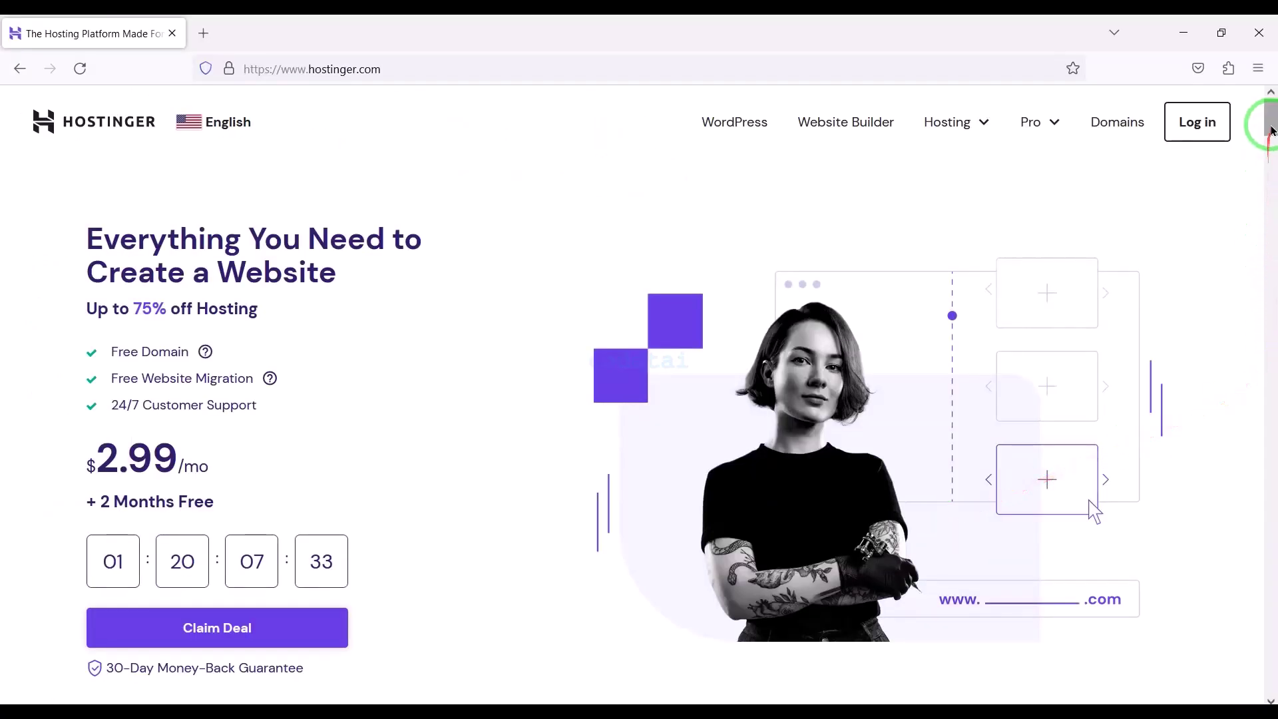
# Step: Scroll down Hostinger's homepage past the $2.99/mo hosting offers and back to the top
pyautogui.moveTo(1271, 121); pyautogui.dragTo(1272, 432)
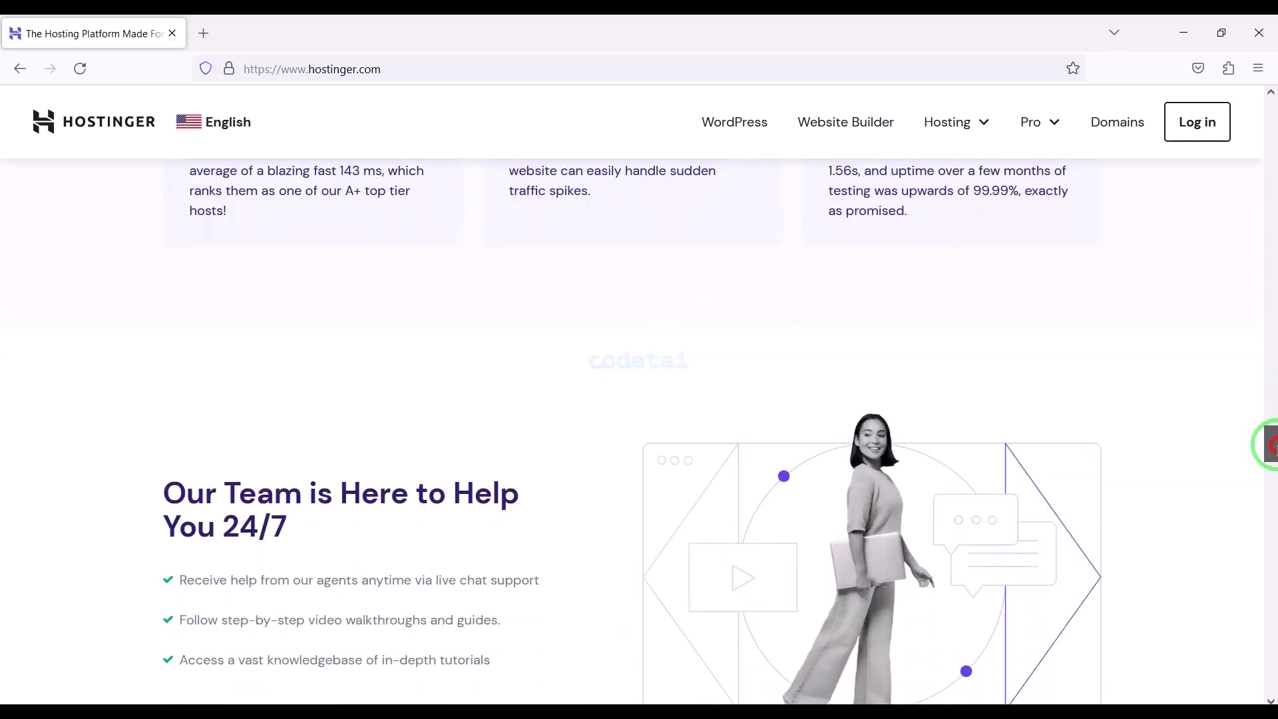
pyautogui.moveTo(1272, 473); pyautogui.dragTo(1266, 93)
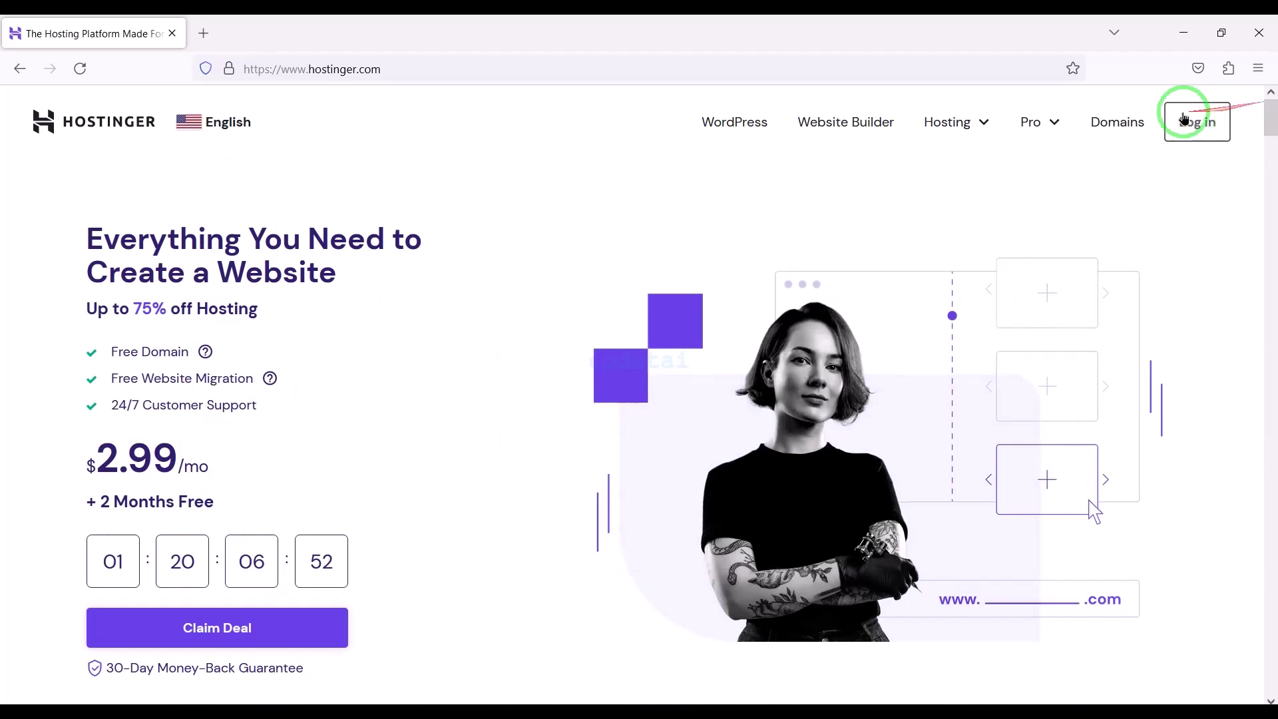
# Step: Open the Web Hosting plans and mark the Free Domain rows in Premium and Cloud Startup
pyautogui.click(961, 126)
pyautogui.click(941, 177)
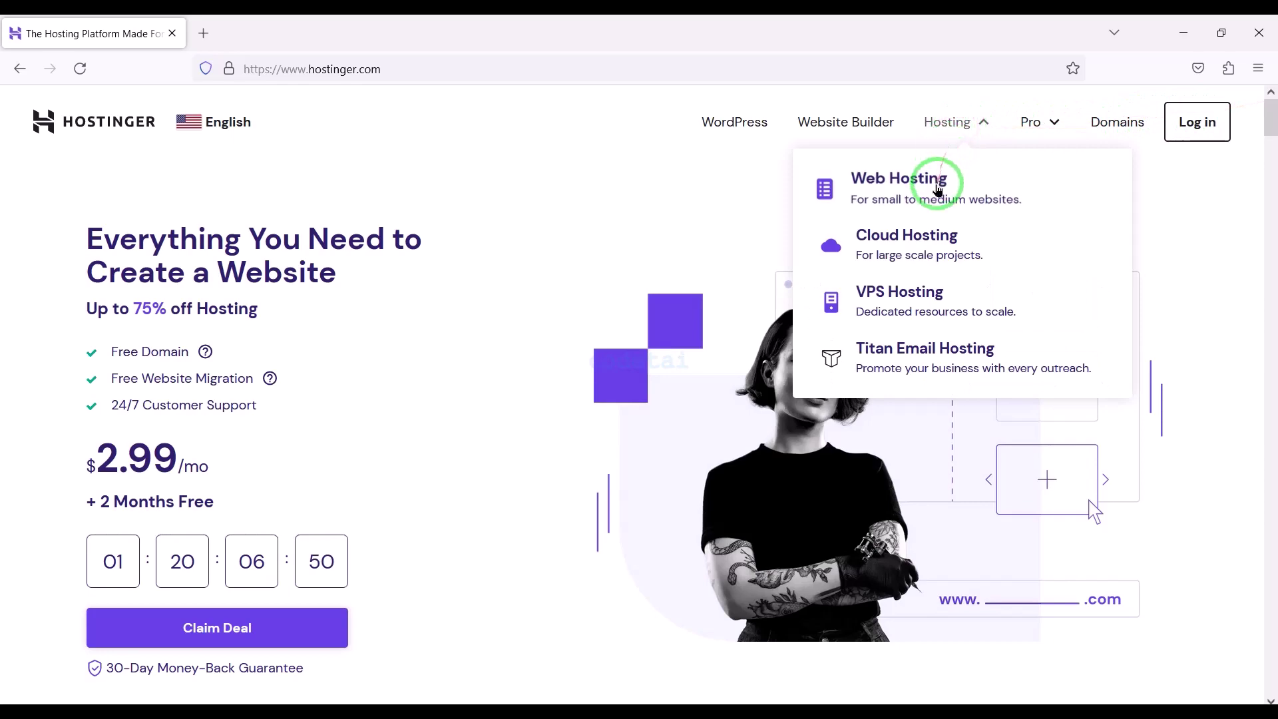
pyautogui.moveTo(1271, 120); pyautogui.dragTo(1271, 179)
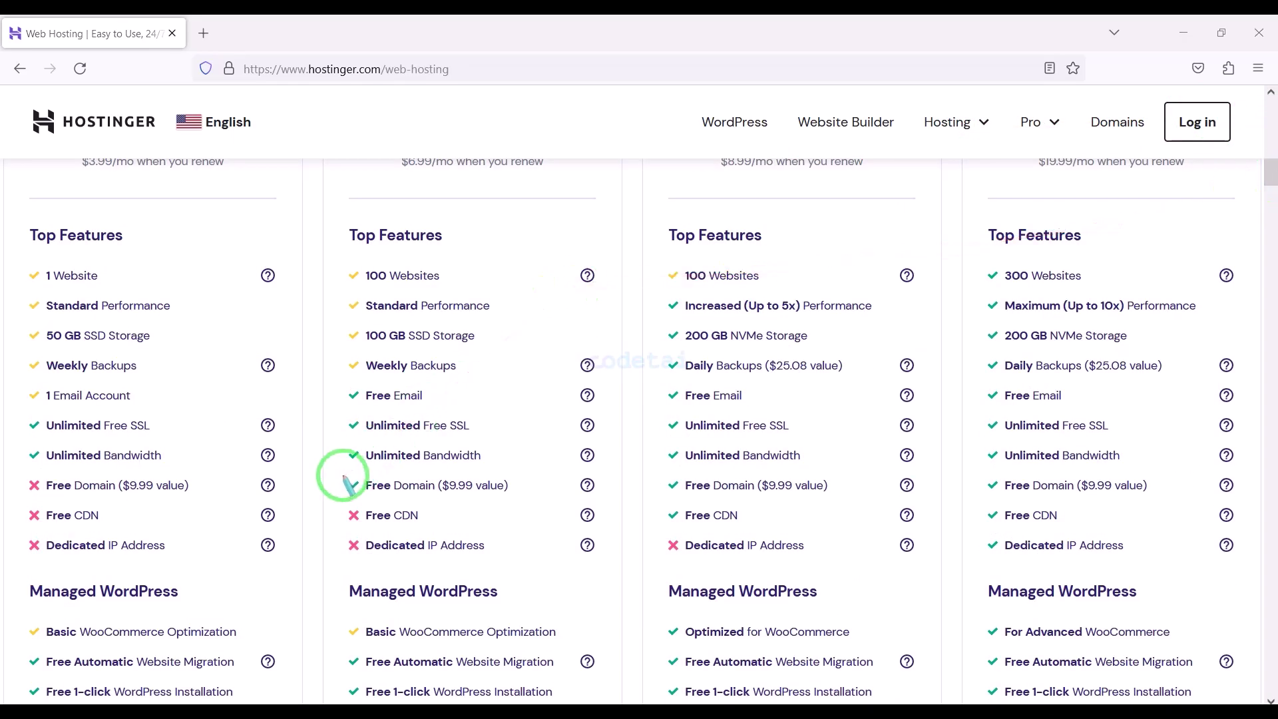
pyautogui.moveTo(342, 475); pyautogui.dragTo(841, 503)
pyautogui.moveTo(1100, 508); pyautogui.dragTo(1241, 508)
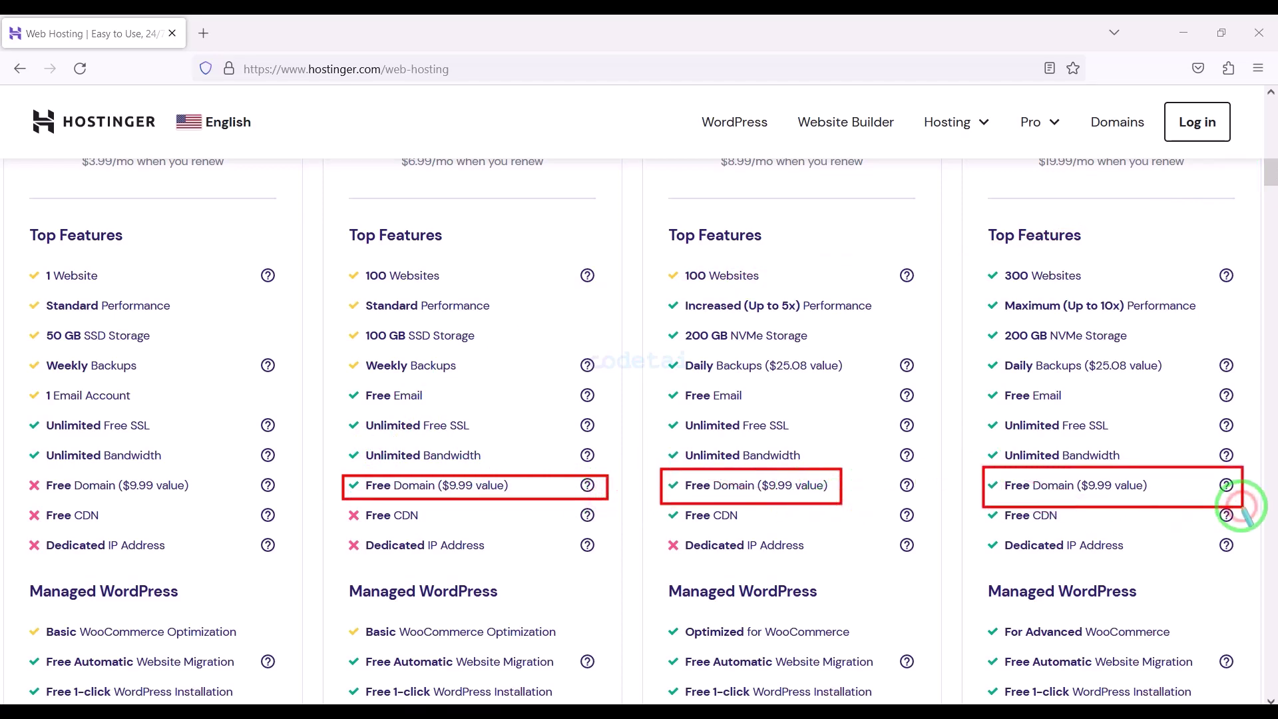
pyautogui.moveTo(1270, 178); pyautogui.dragTo(1273, 241)
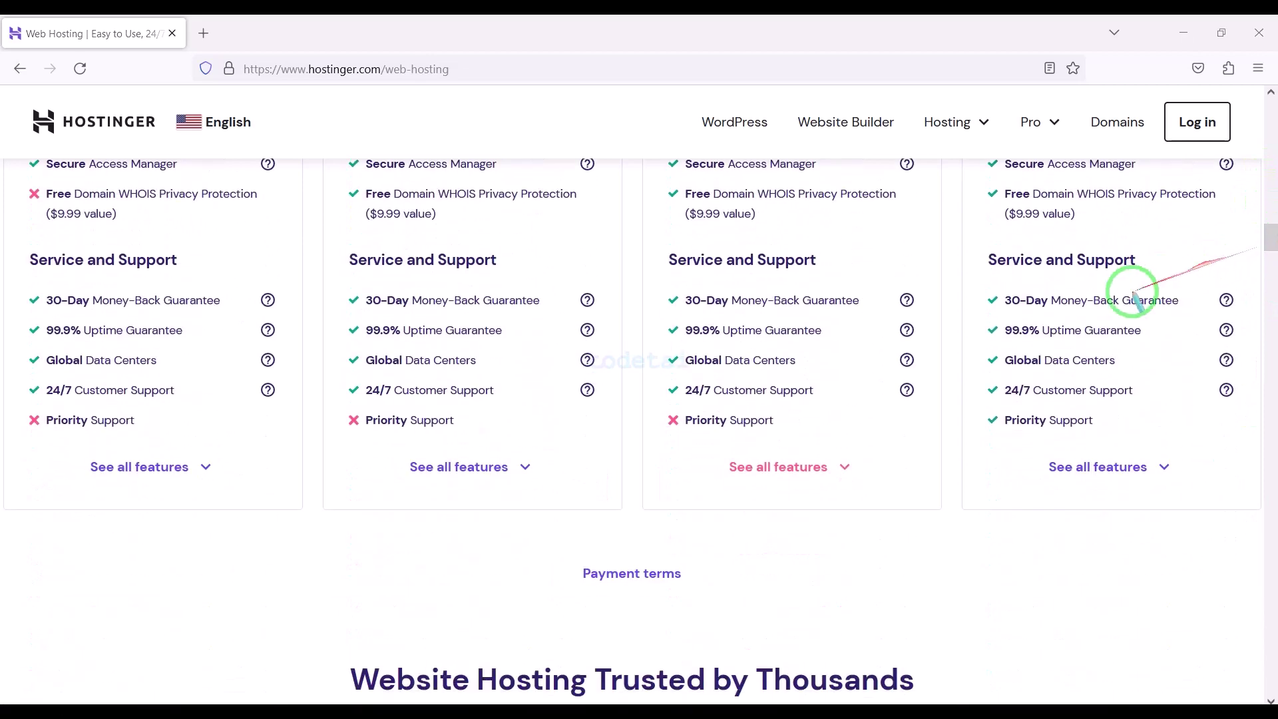
# Step: Mark the 30-Day Money-Back Guarantee and 24/7 Customer Support rows, then add Business to cart
pyautogui.moveTo(22, 286)
pyautogui.mouseDown()
pyautogui.moveTo(289, 310)
pyautogui.moveTo(553, 257)
pyautogui.moveTo(608, 312)
pyautogui.moveTo(861, 291)
pyautogui.moveTo(941, 309)
pyautogui.moveTo(938, 318)
pyautogui.moveTo(1130, 306)
pyautogui.moveTo(1256, 316)
pyautogui.mouseUp()
pyautogui.press('Escape')
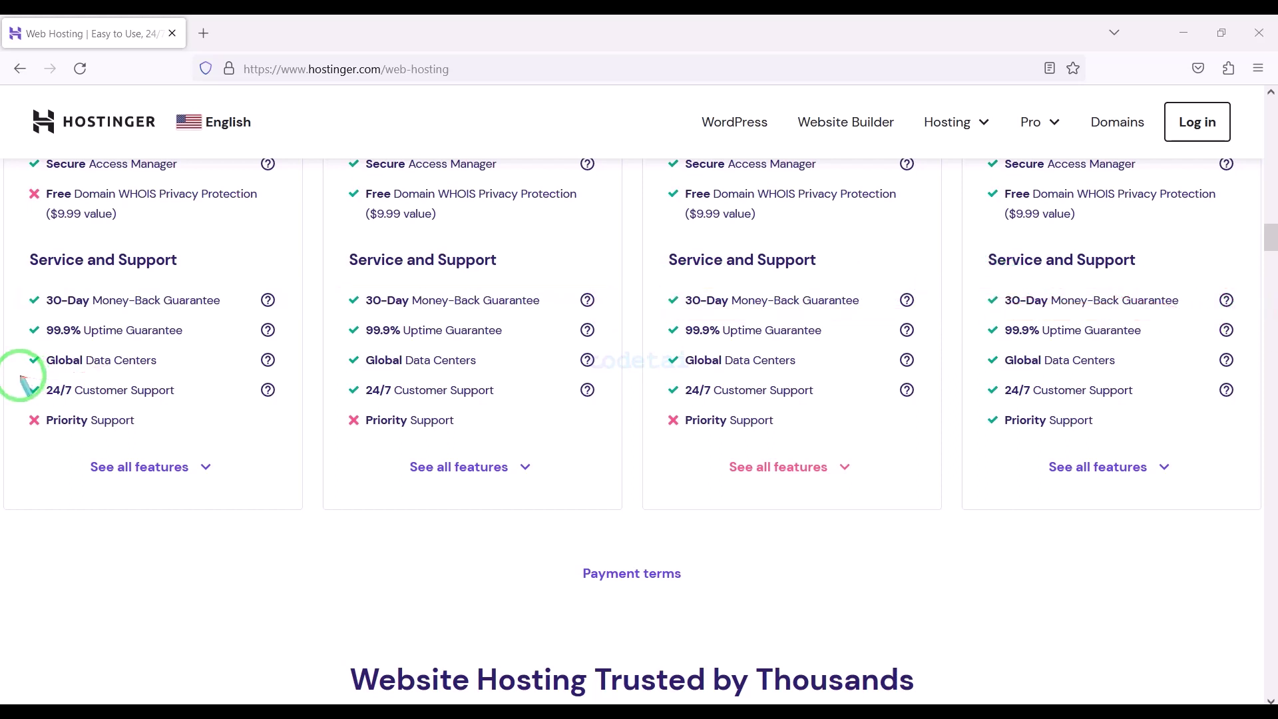
pyautogui.moveTo(20, 376)
pyautogui.mouseDown()
pyautogui.moveTo(271, 388)
pyautogui.moveTo(293, 402)
pyautogui.moveTo(514, 365)
pyautogui.moveTo(603, 404)
pyautogui.moveTo(939, 399)
pyautogui.moveTo(1187, 373)
pyautogui.moveTo(1238, 404)
pyautogui.mouseUp()
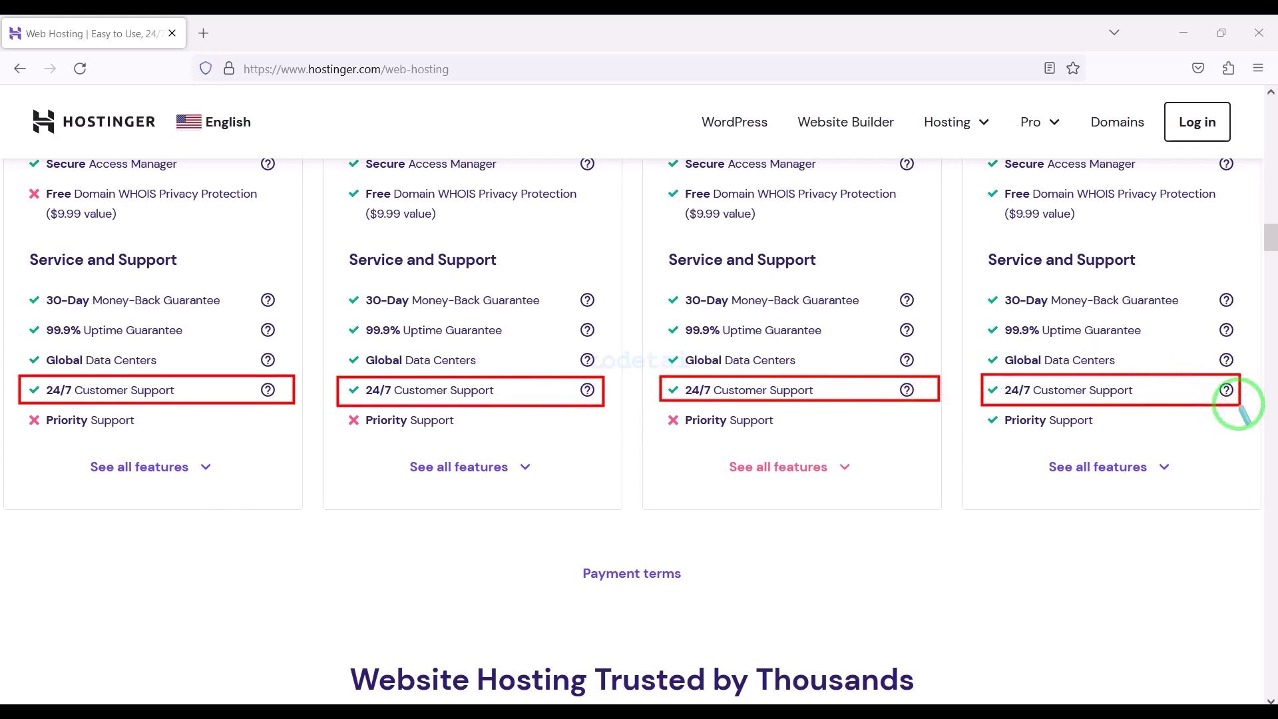
pyautogui.press('Escape')
pyautogui.moveTo(1270, 231); pyautogui.dragTo(1272, 145)
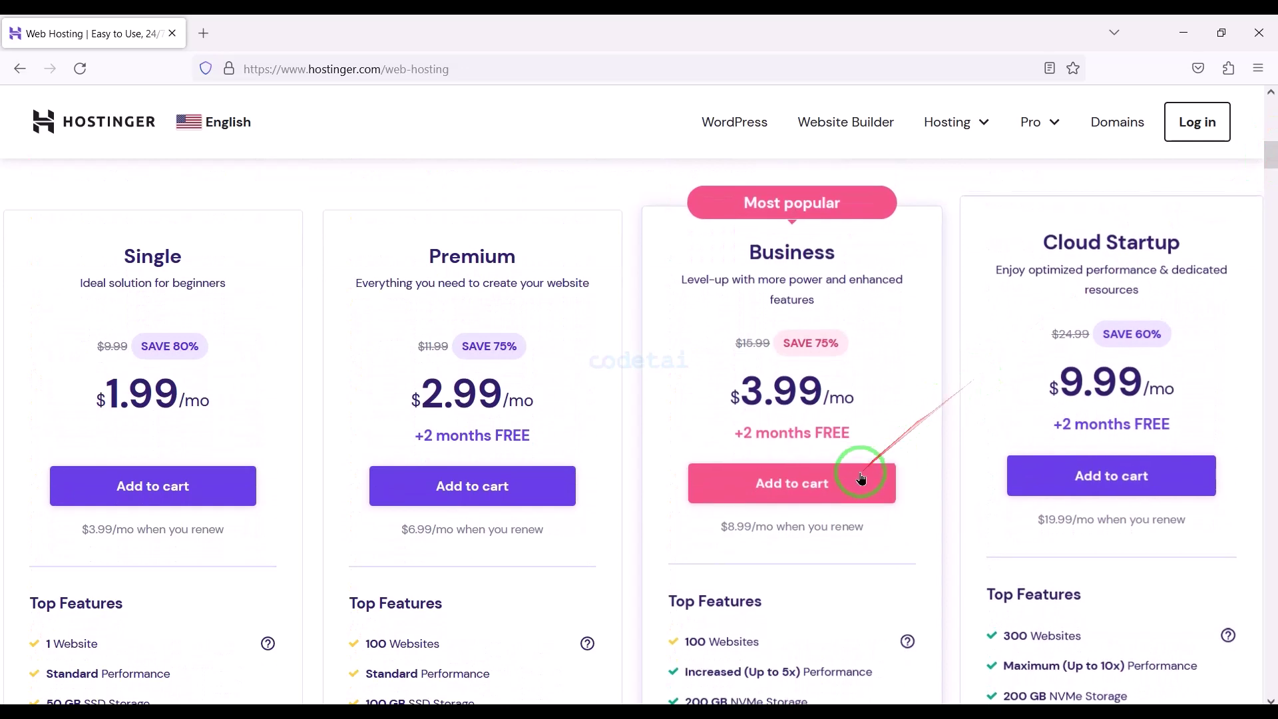
pyautogui.moveTo(792, 389); pyautogui.dragTo(802, 500)
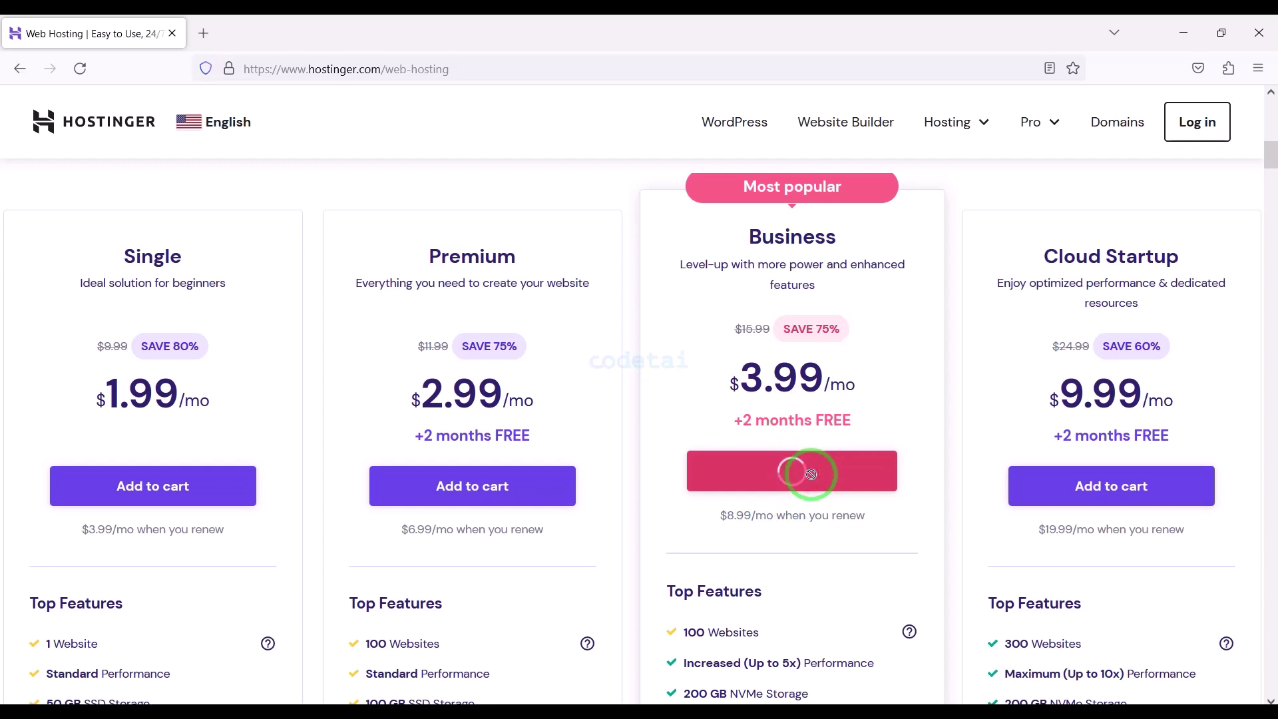
# Step: Choose the 12 MONTHS billing period and create the account by signing in with Google
pyautogui.moveTo(1269, 262); pyautogui.dragTo(1271, 326)
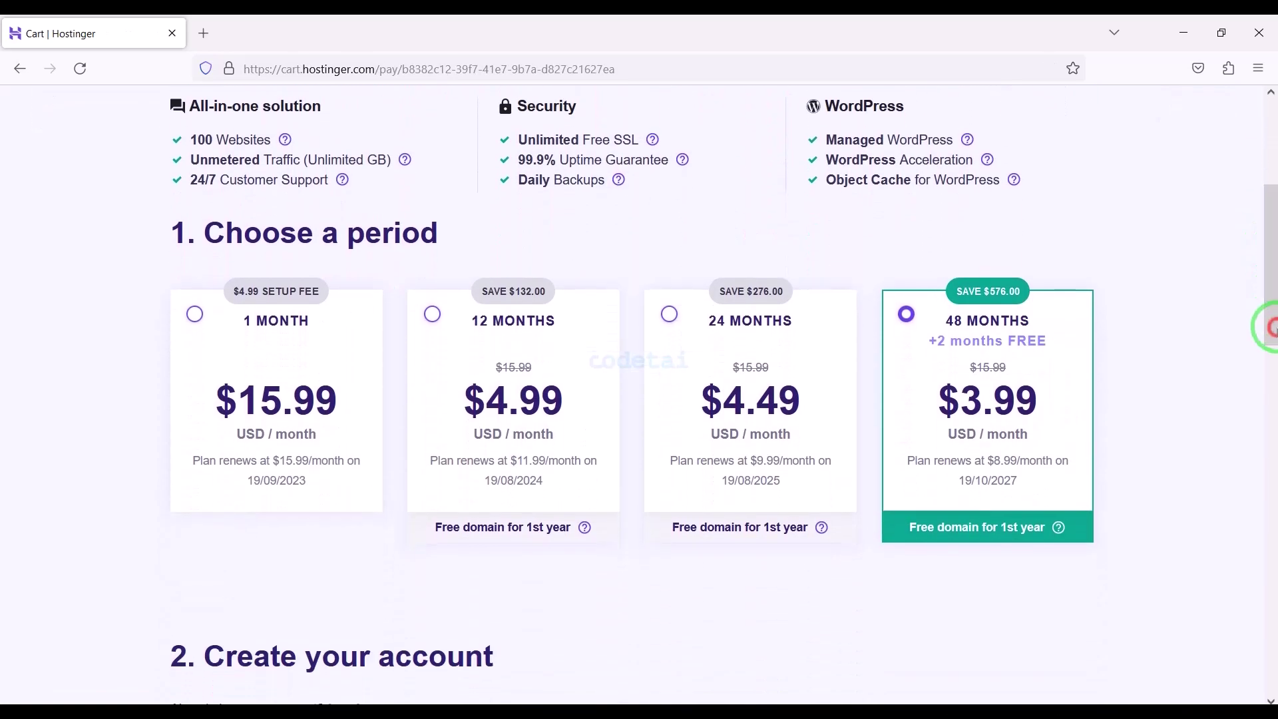
pyautogui.click(559, 384)
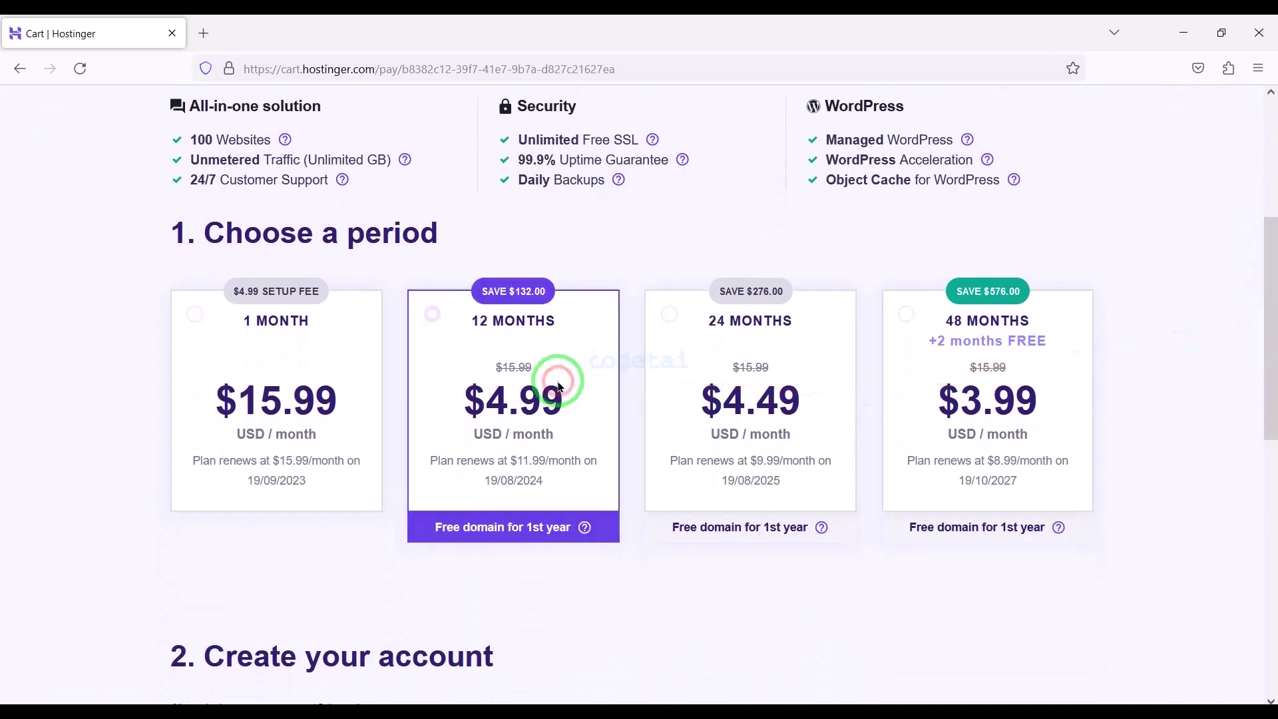
pyautogui.moveTo(1270, 333); pyautogui.dragTo(1272, 436)
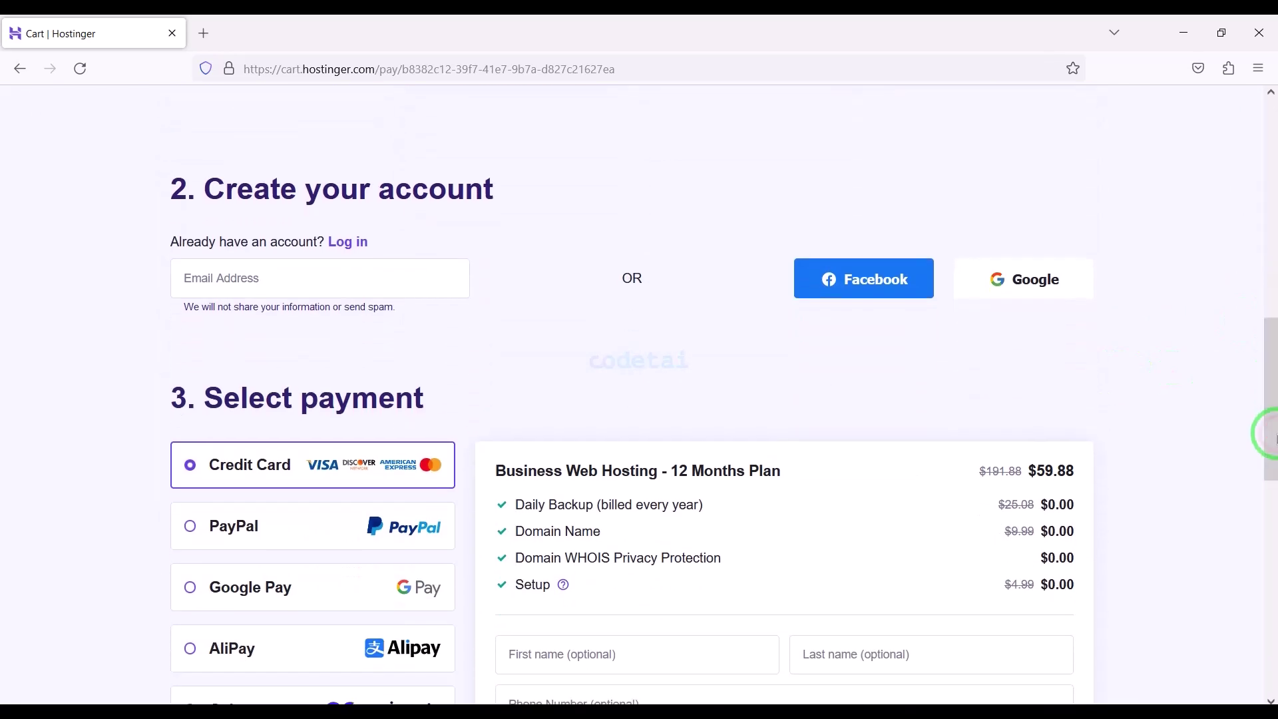
pyautogui.moveTo(141, 173)
pyautogui.mouseDown()
pyautogui.moveTo(1107, 326)
pyautogui.moveTo(1120, 341)
pyautogui.mouseUp()
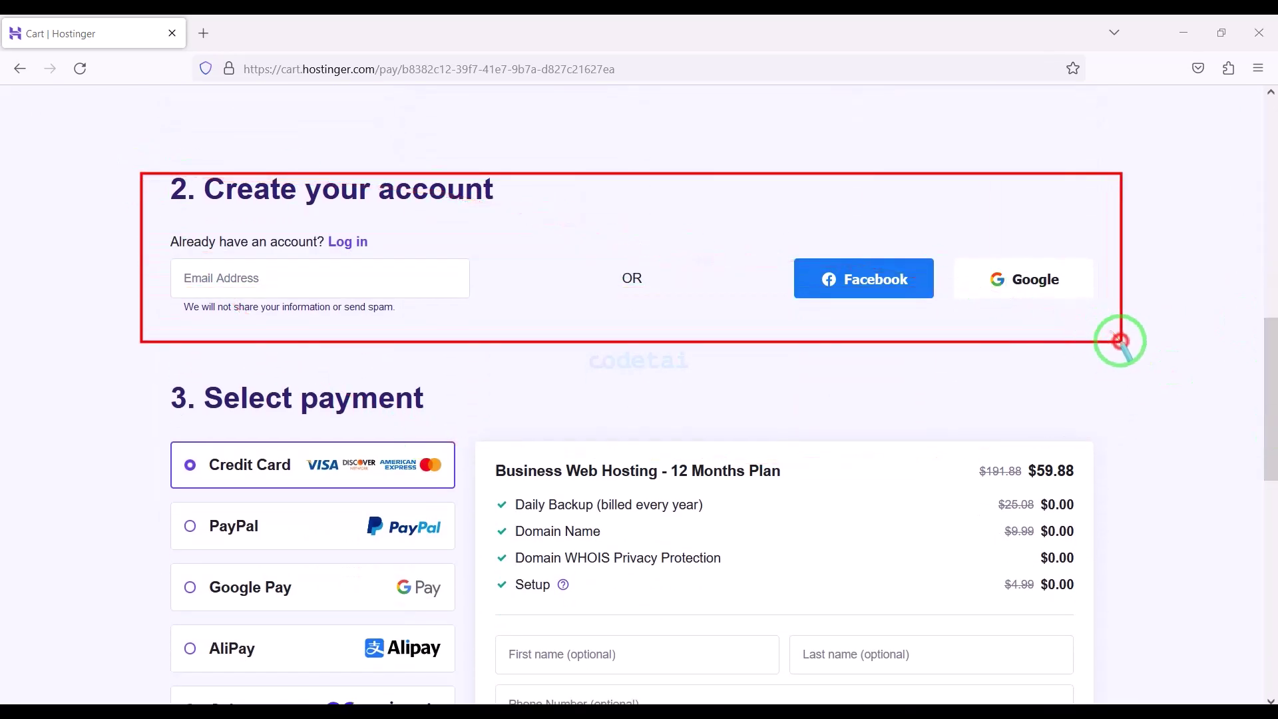
pyautogui.click(987, 280)
pyautogui.click(648, 371)
pyautogui.click(753, 481)
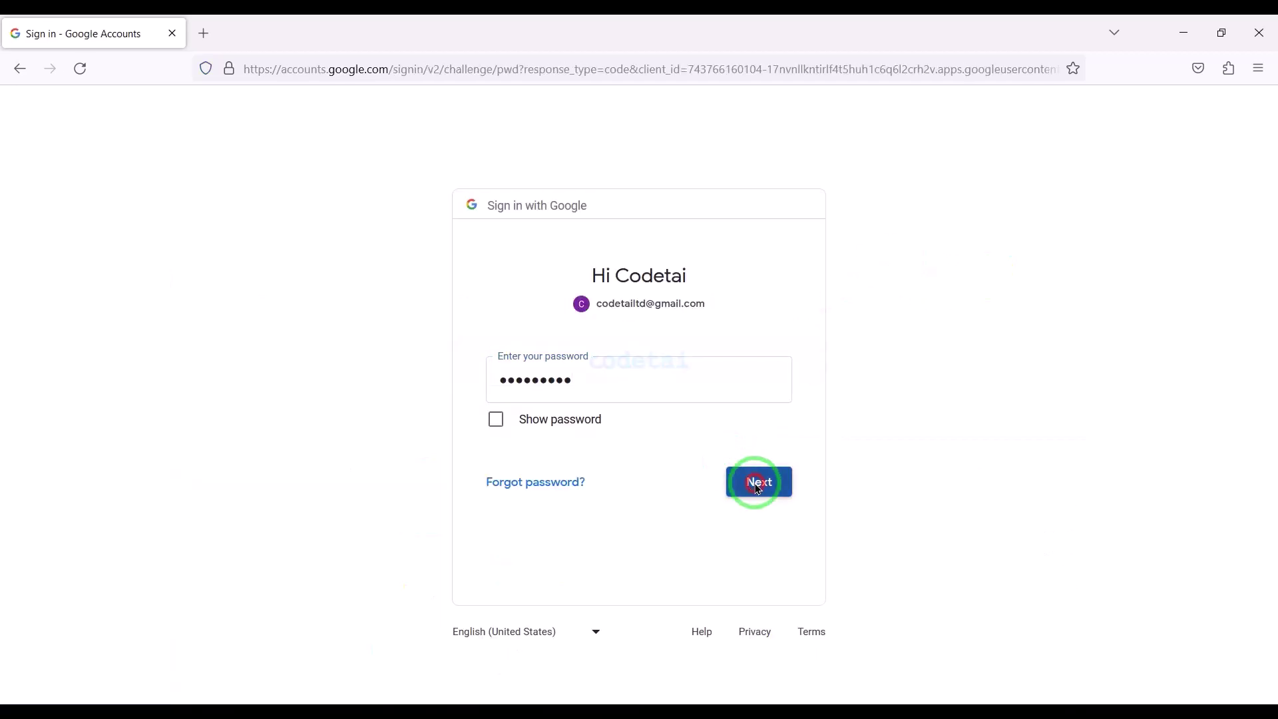
# Step: Mark the 69% plan discount, the $59.88 total, and the Credit Card payment fields
pyautogui.moveTo(1274, 240); pyautogui.dragTo(1274, 539)
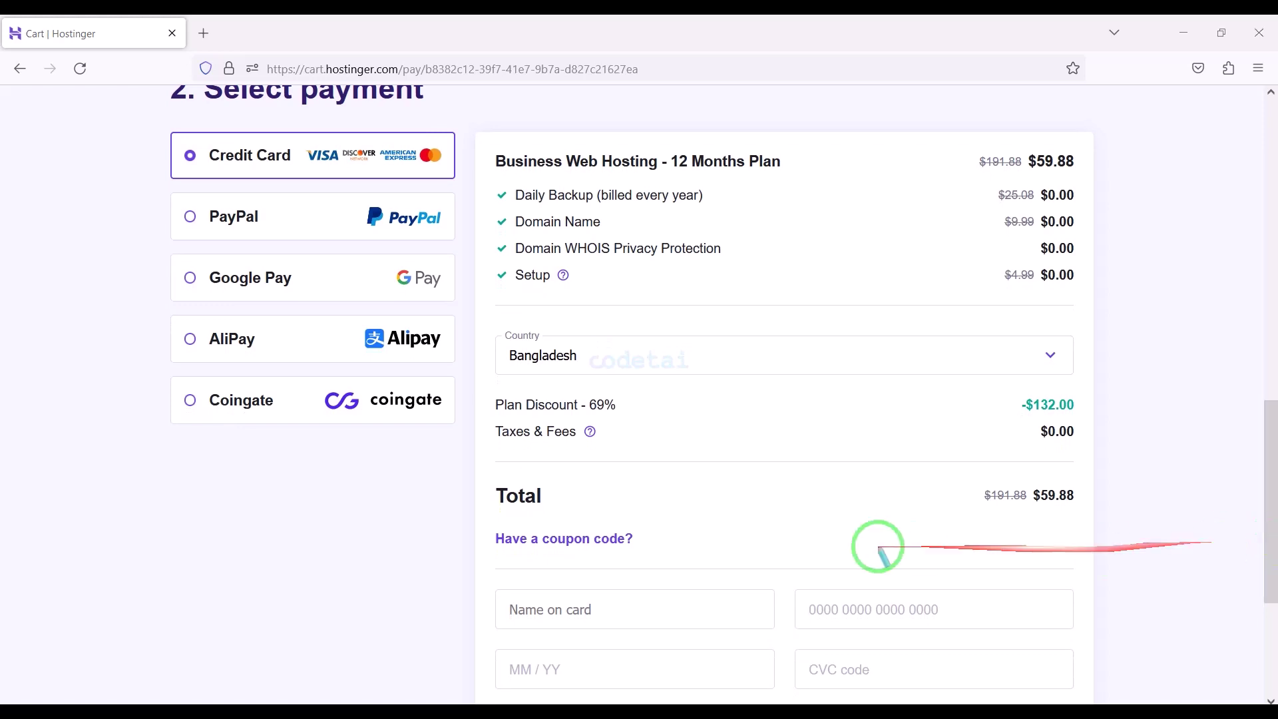
pyautogui.moveTo(488, 395)
pyautogui.mouseDown()
pyautogui.moveTo(603, 402)
pyautogui.moveTo(626, 417)
pyautogui.mouseUp()
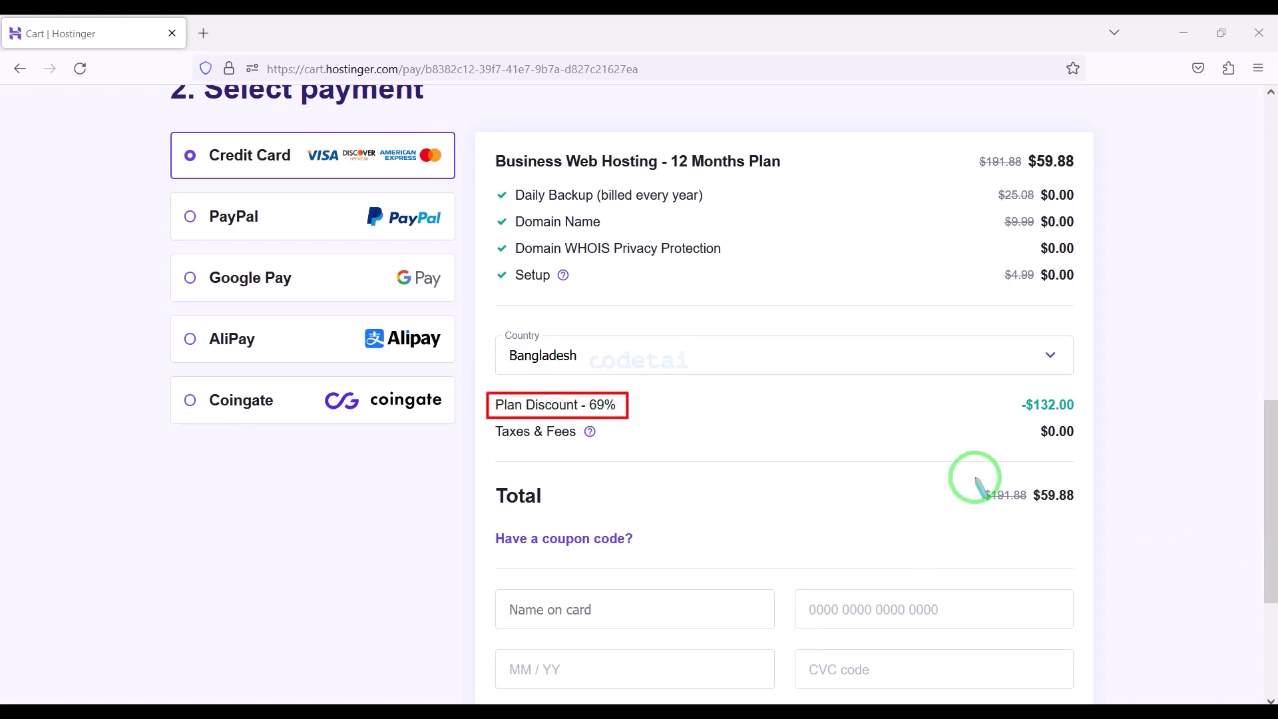
pyautogui.moveTo(975, 475); pyautogui.dragTo(1088, 515)
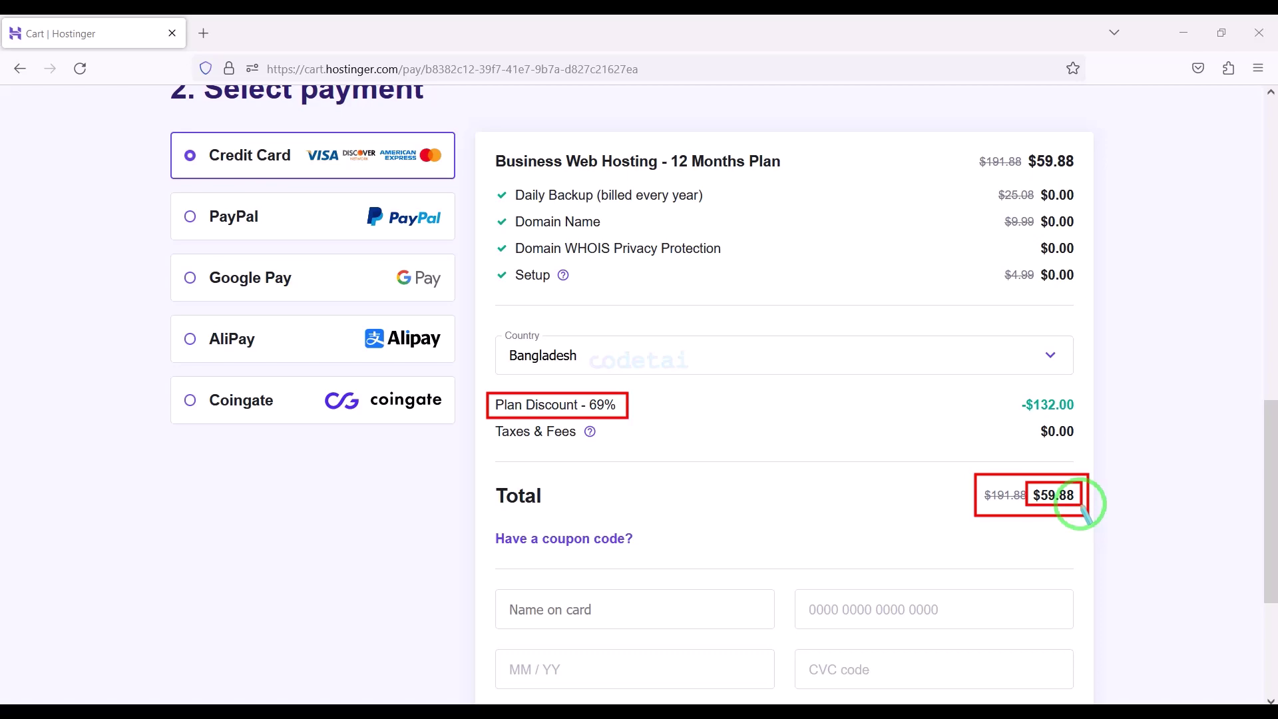
pyautogui.moveTo(165, 125); pyautogui.dragTo(466, 188)
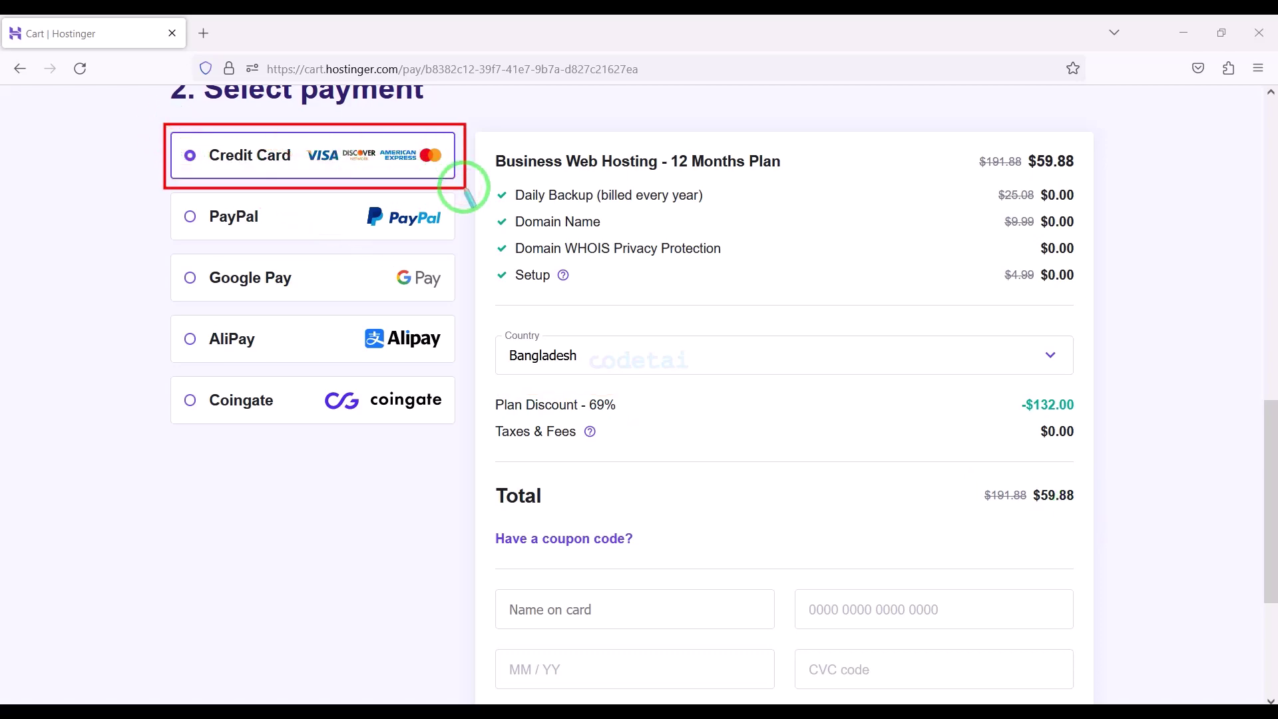
pyautogui.scroll(-3, 1265, 522)
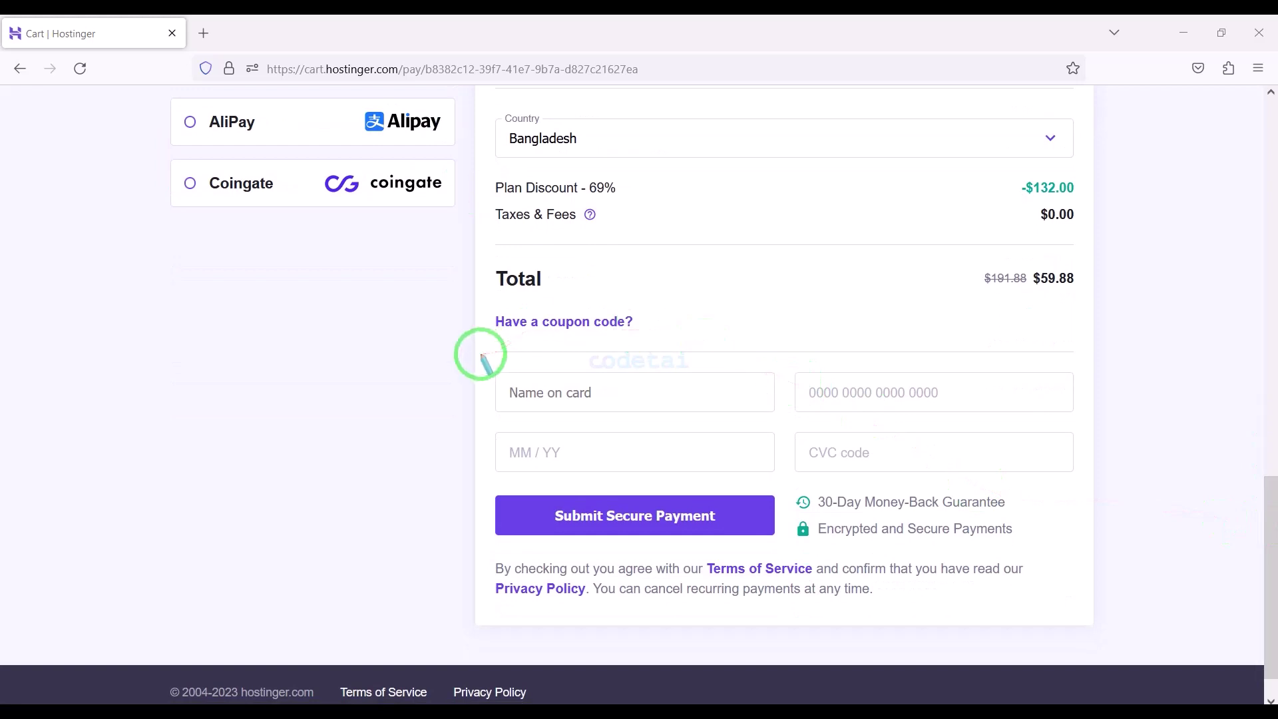
pyautogui.moveTo(481, 354); pyautogui.dragTo(1083, 484)
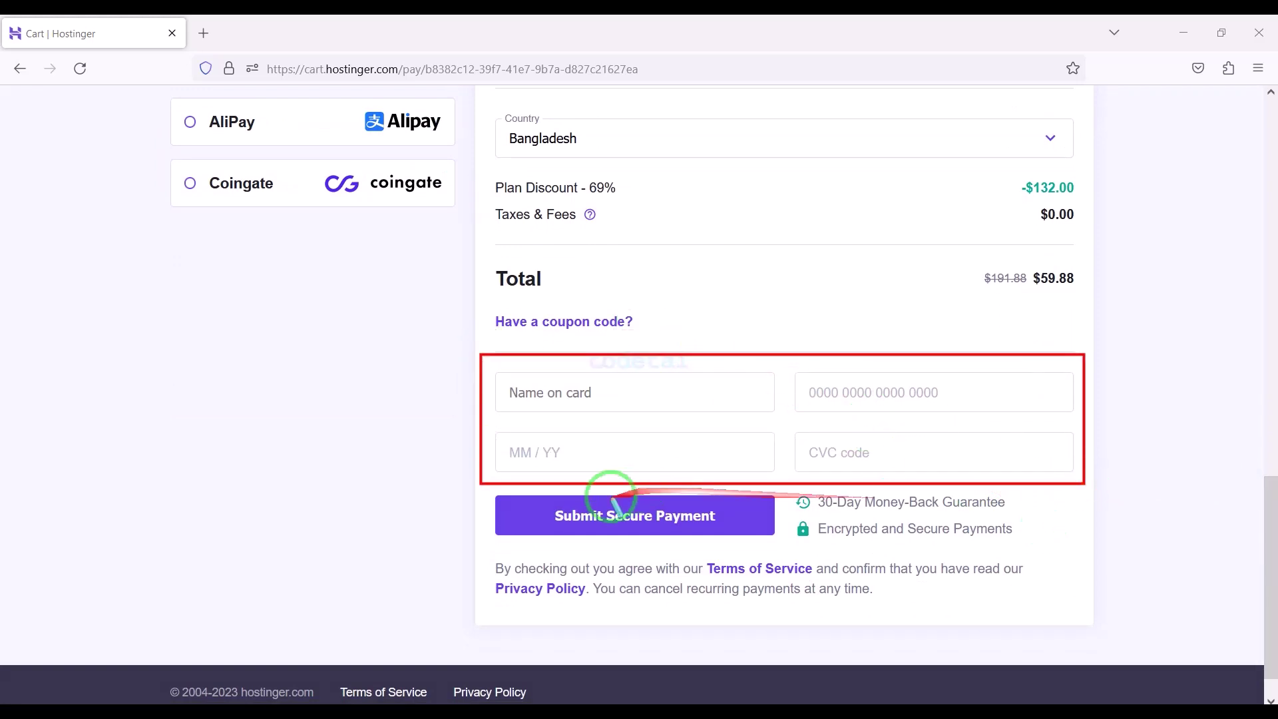
pyautogui.moveTo(601, 501)
pyautogui.mouseDown()
pyautogui.moveTo(767, 523)
pyautogui.moveTo(786, 541)
pyautogui.mouseUp()
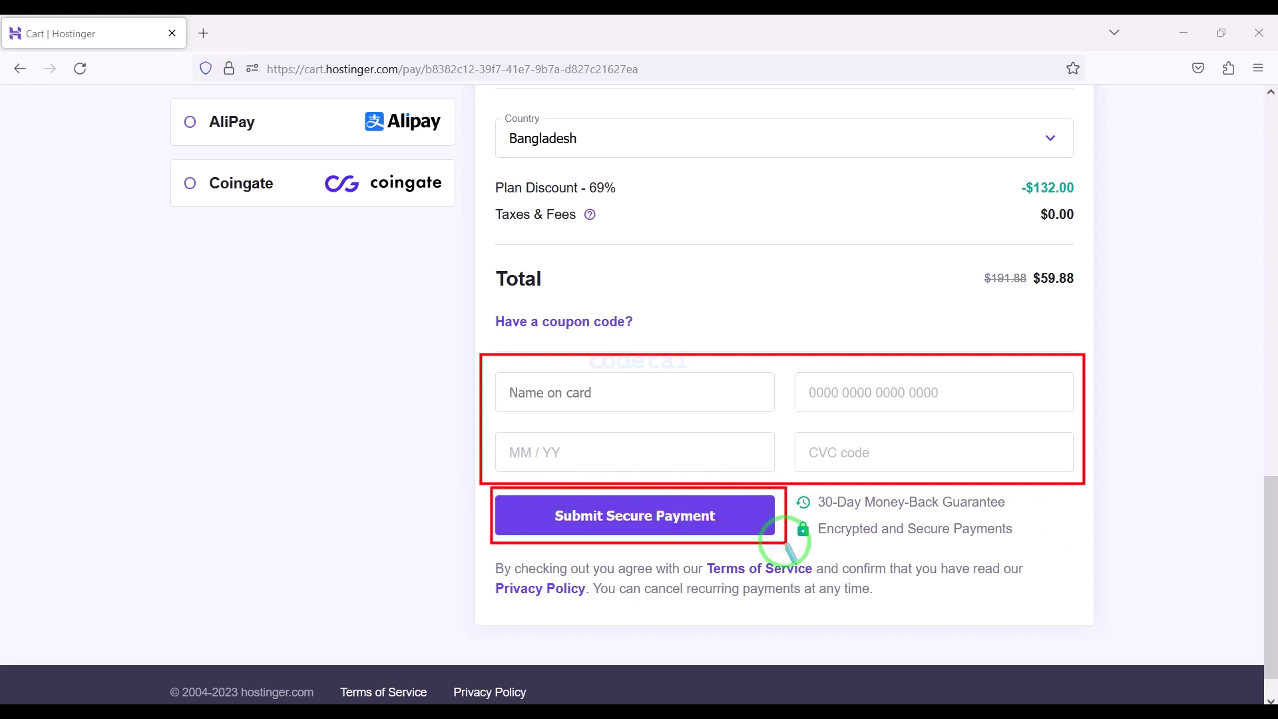
pyautogui.moveTo(1270, 570); pyautogui.dragTo(1270, 442)
# Step: Mark the PayPal, Google Pay, AliPay and Coingate payment options
pyautogui.moveTo(166, 341)
pyautogui.mouseDown()
pyautogui.moveTo(322, 345)
pyautogui.moveTo(462, 399)
pyautogui.mouseUp()
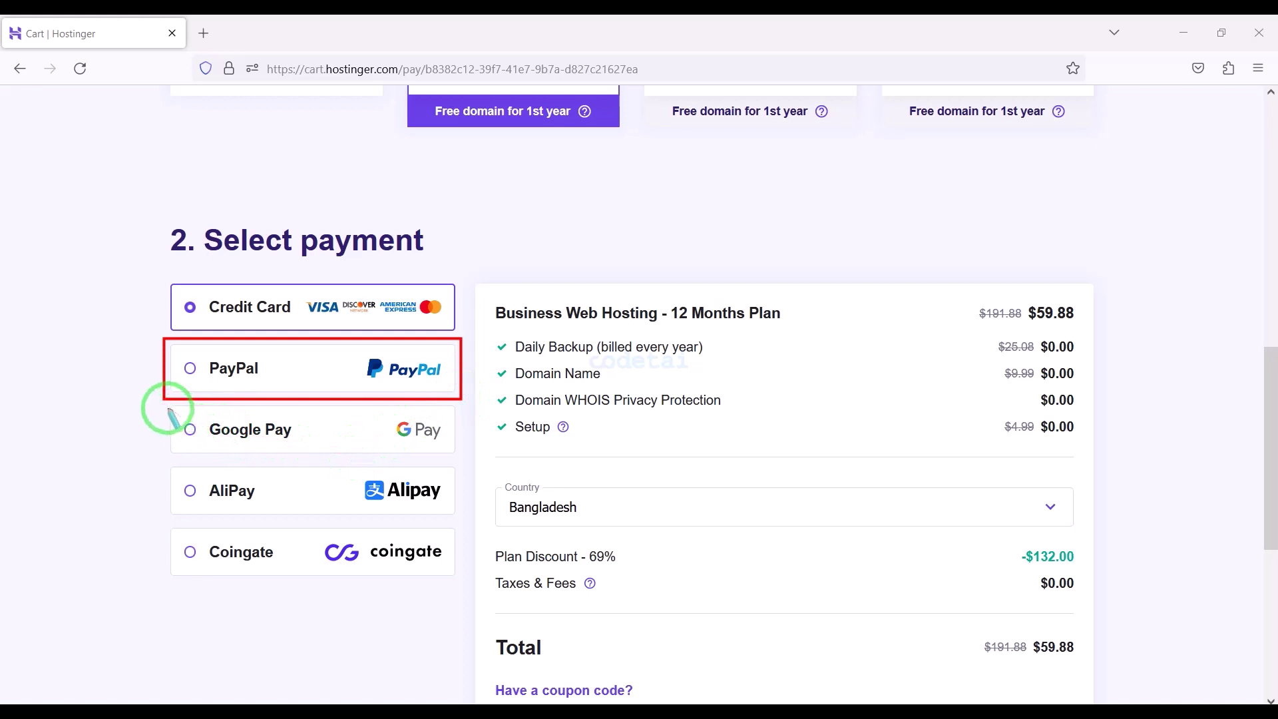
pyautogui.moveTo(167, 406)
pyautogui.mouseDown()
pyautogui.moveTo(462, 448)
pyautogui.moveTo(461, 516)
pyautogui.mouseUp()
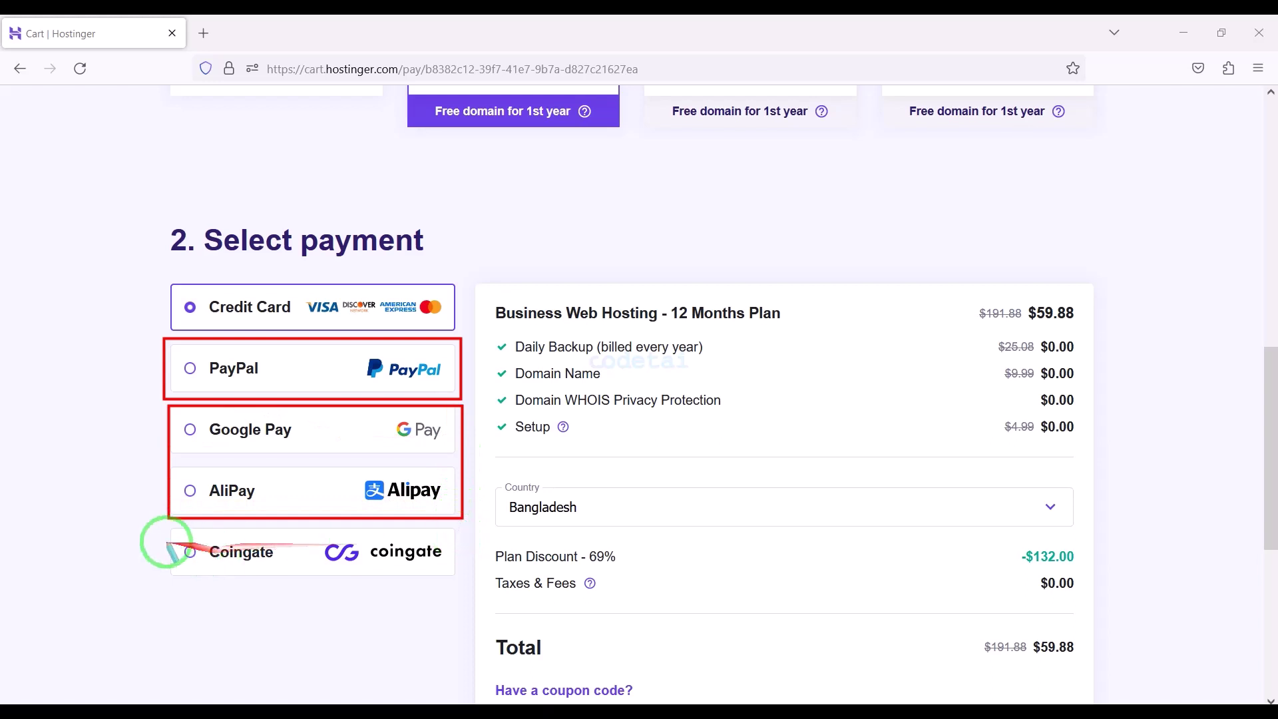
pyautogui.moveTo(148, 520); pyautogui.dragTo(465, 574)
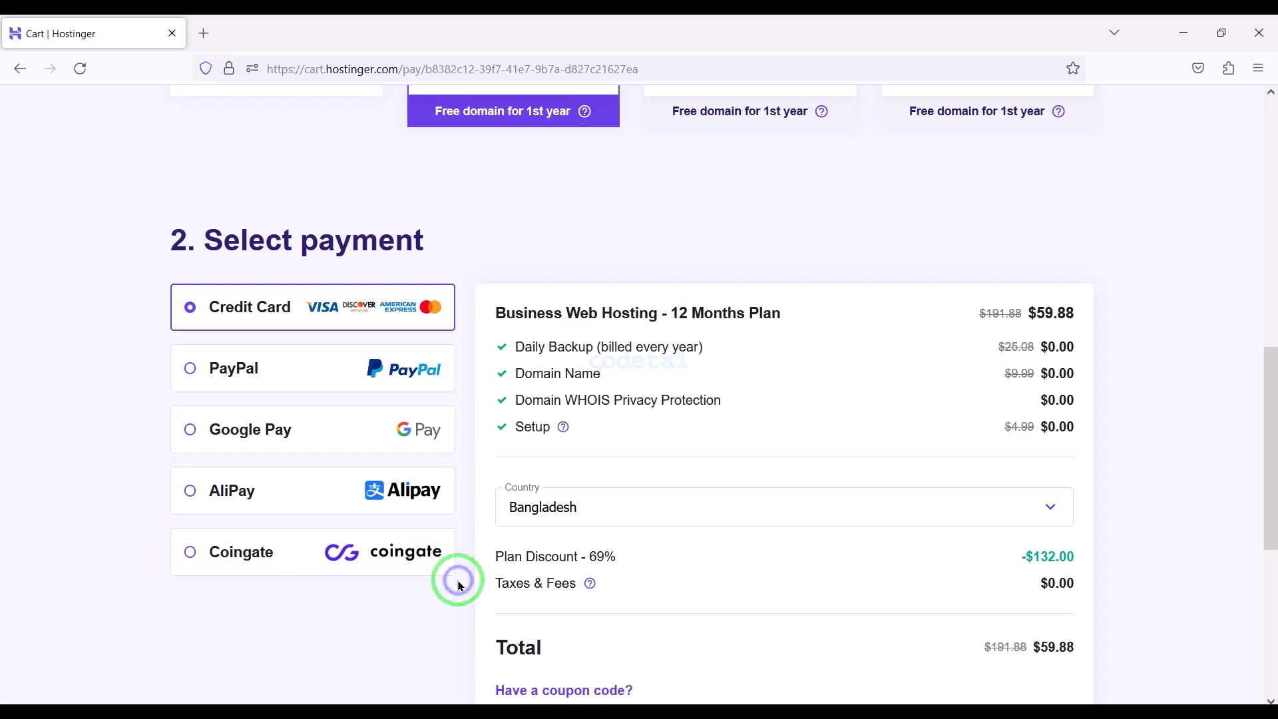
pyautogui.scroll(-2, 1269, 599)
pyautogui.scroll(-2, 1269, 572)
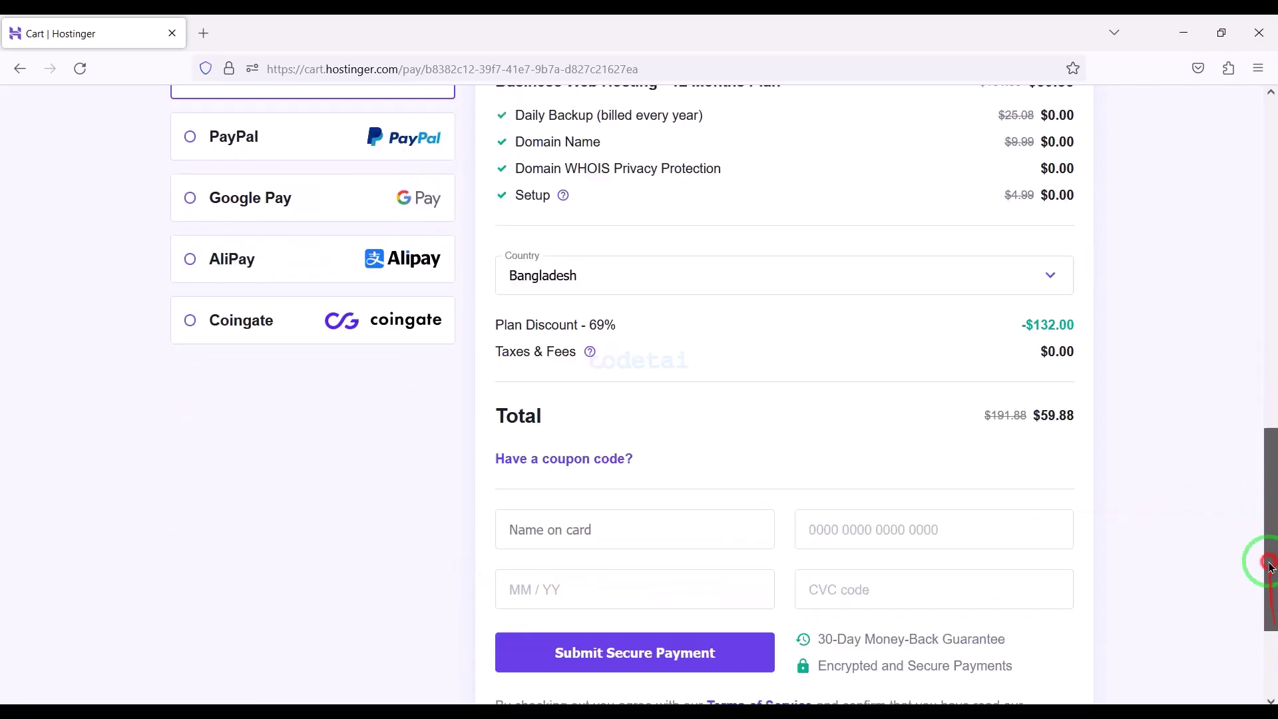
pyautogui.scroll(12, 1268, 336)
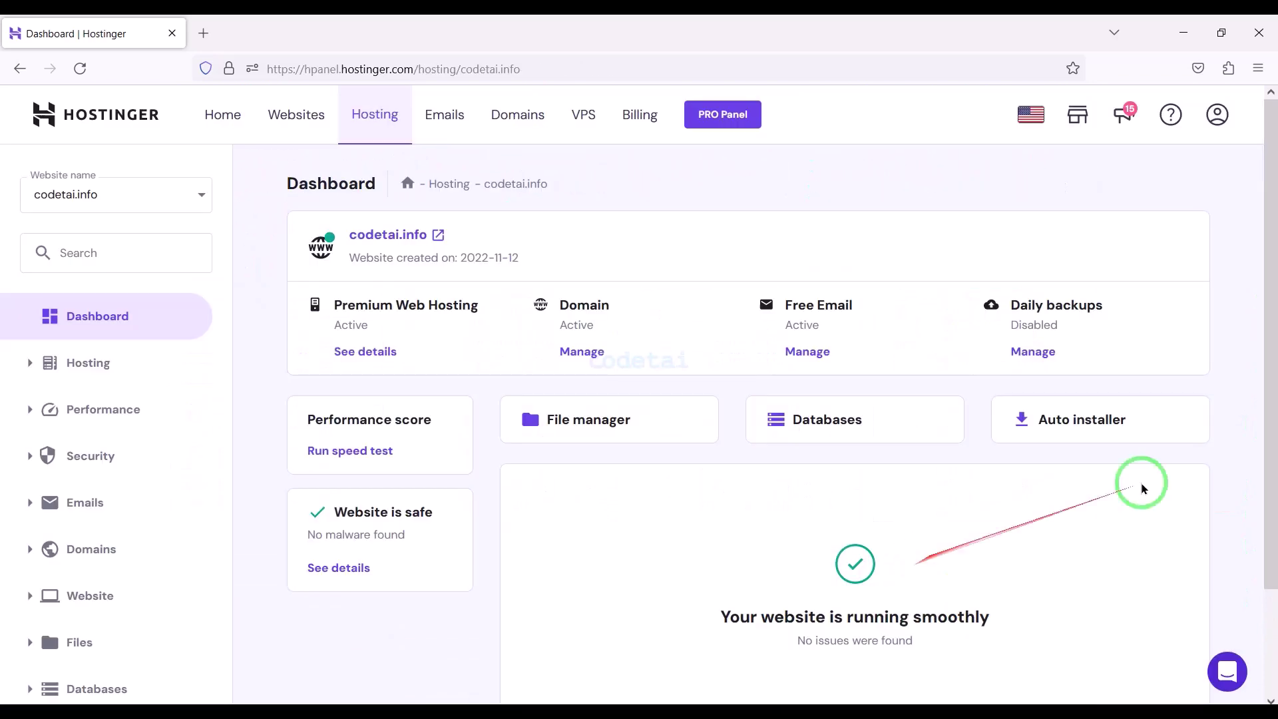
# Step: Switch codetai.info to PHP 8.1 in PHP Configuration and confirm the update
pyautogui.scroll(-3, 1268, 452)
pyautogui.scroll(3, 1270, 399)
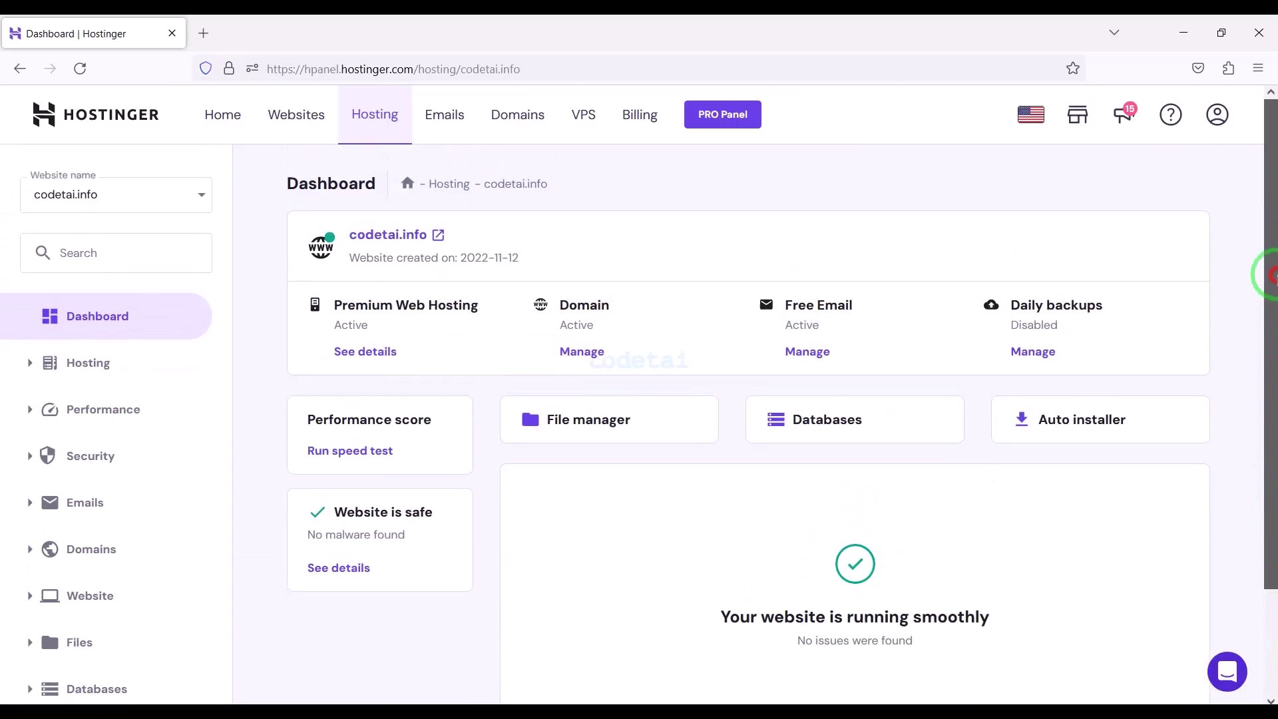
pyautogui.scroll(-3, 1272, 360)
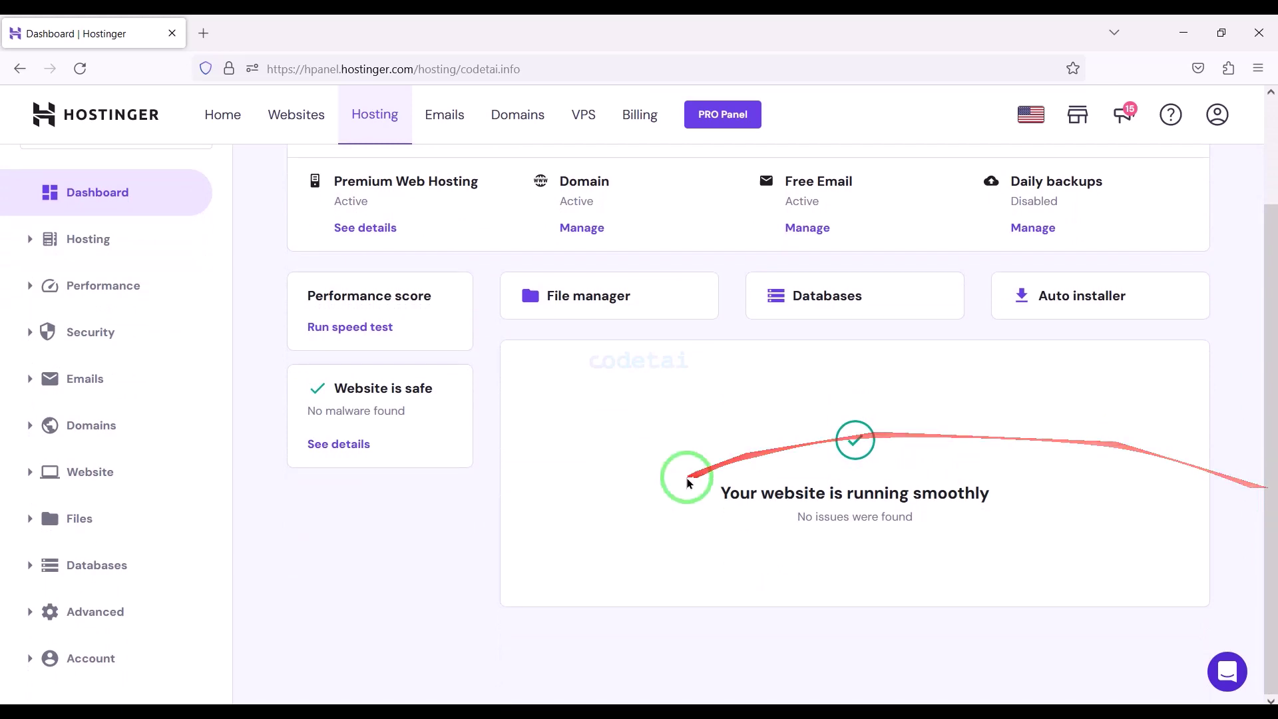
pyautogui.click(131, 620)
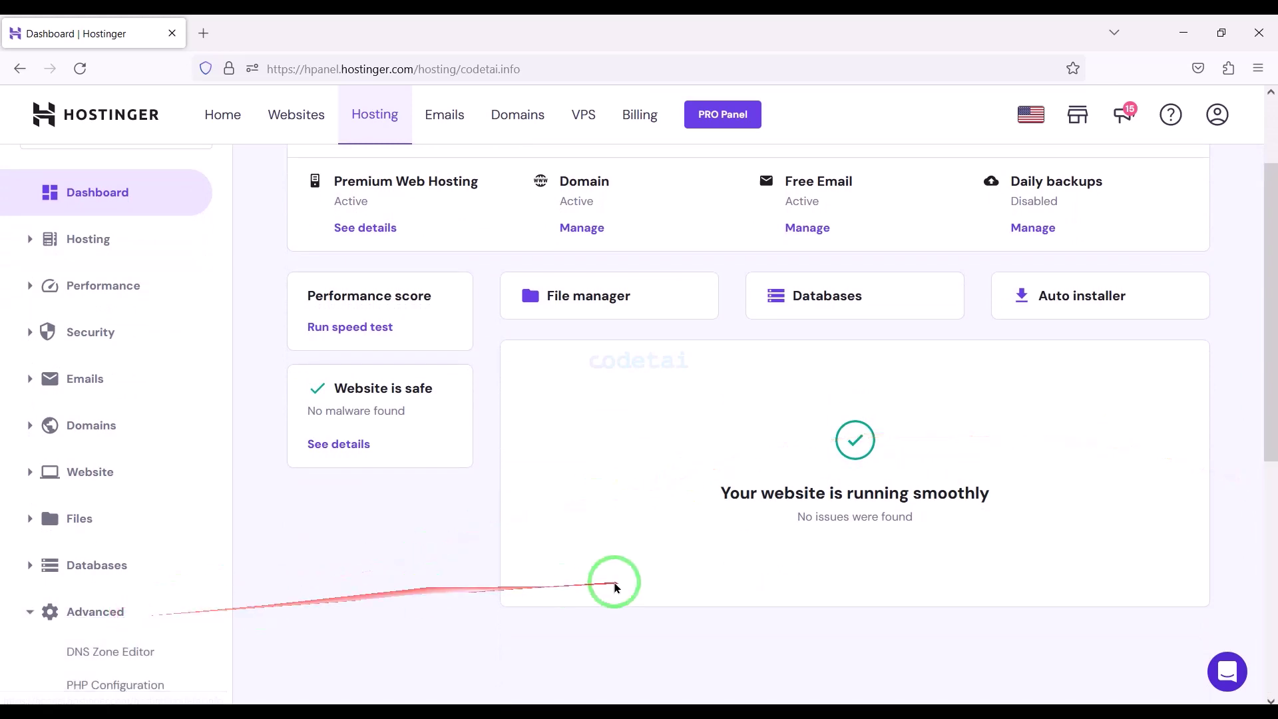
pyautogui.moveTo(1268, 314); pyautogui.dragTo(1269, 462)
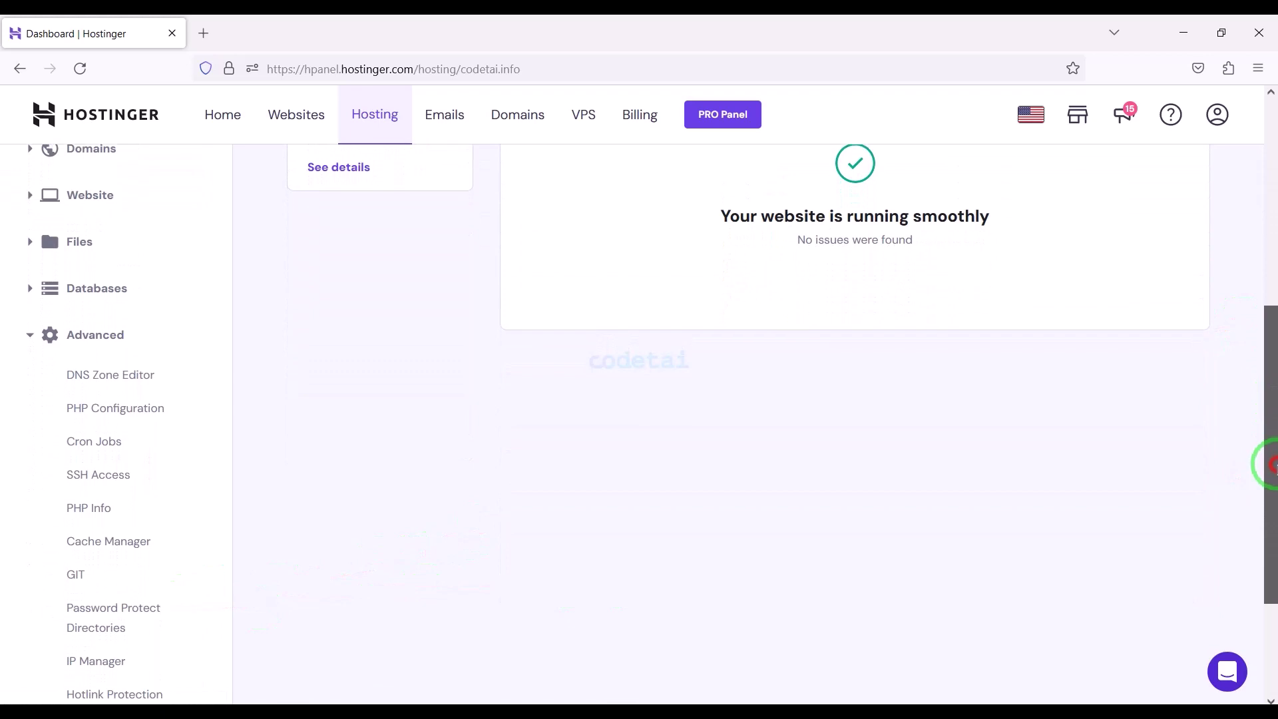
pyautogui.click(165, 407)
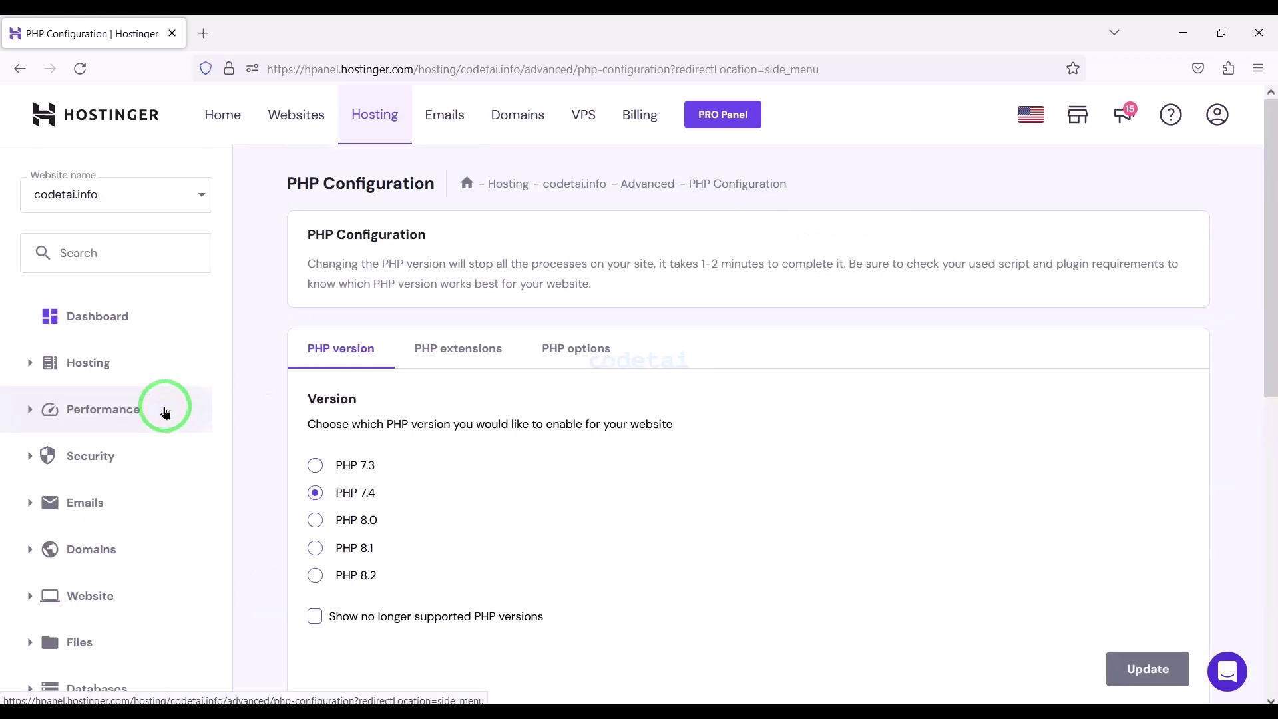
pyautogui.click(315, 548)
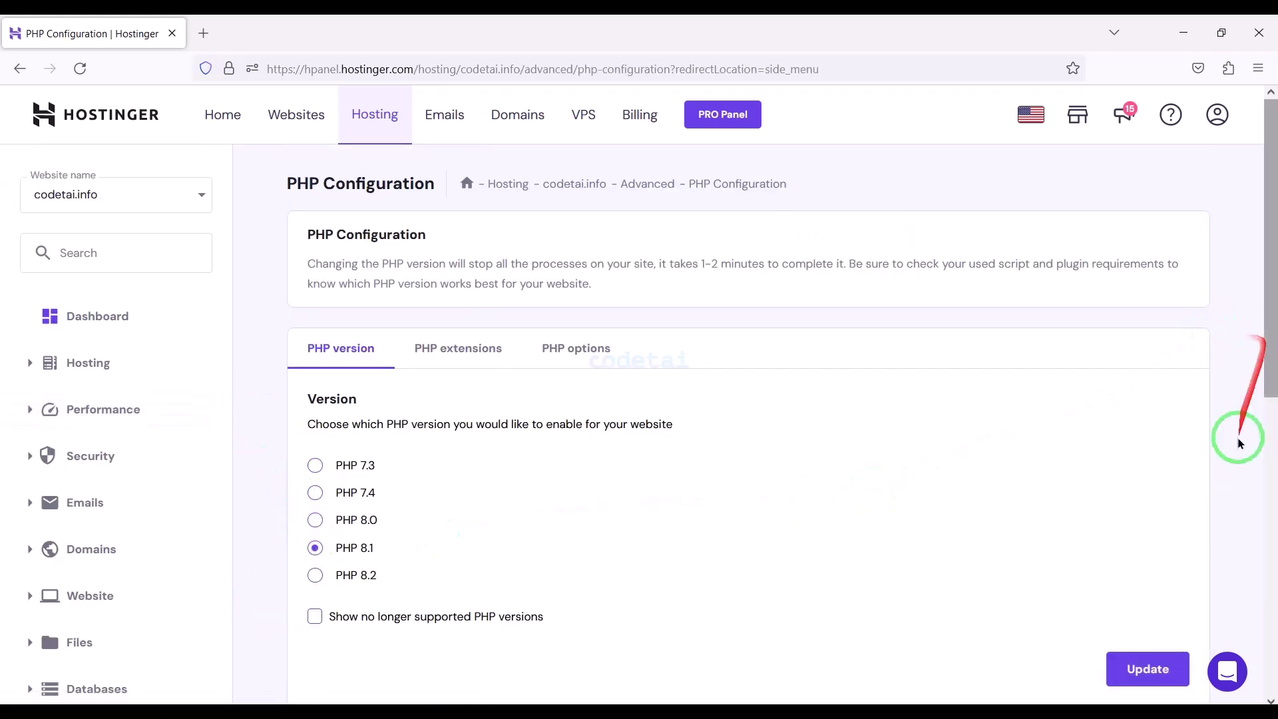
pyautogui.click(1147, 669)
pyautogui.click(810, 446)
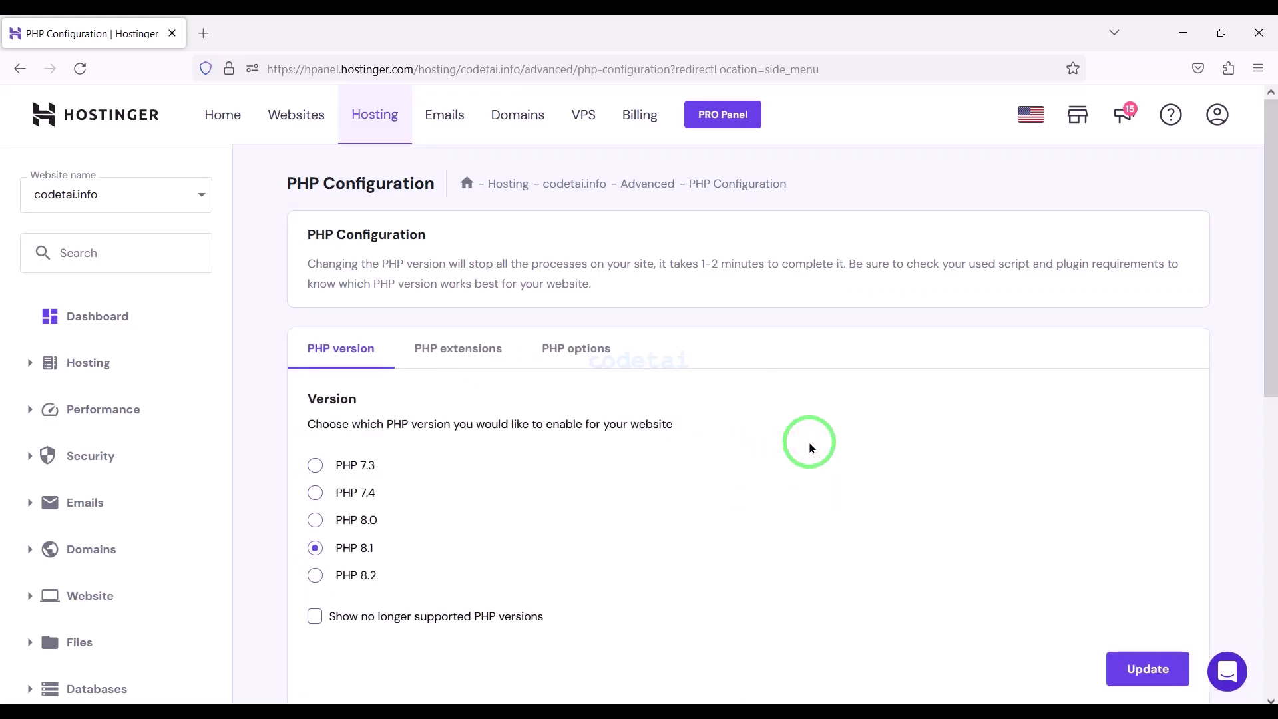
# Step: Open the site's File manager and enter the empty public_html folder
pyautogui.click(141, 331)
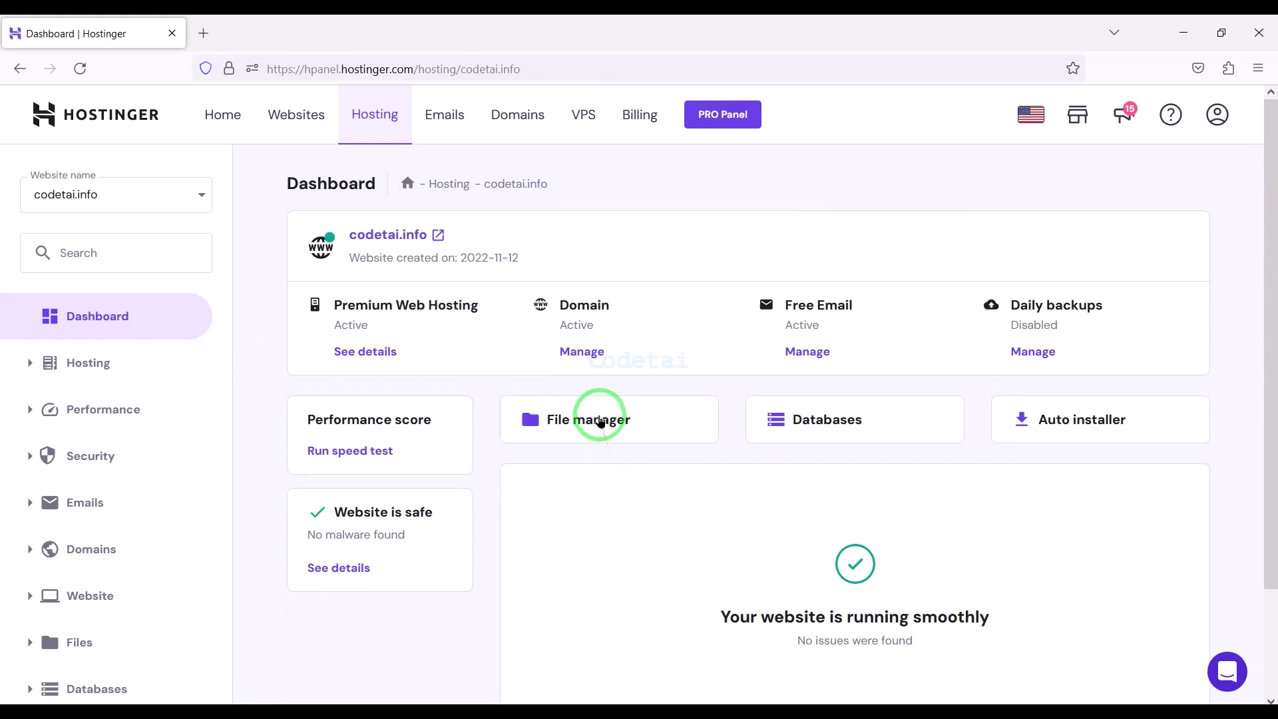
pyautogui.click(600, 420)
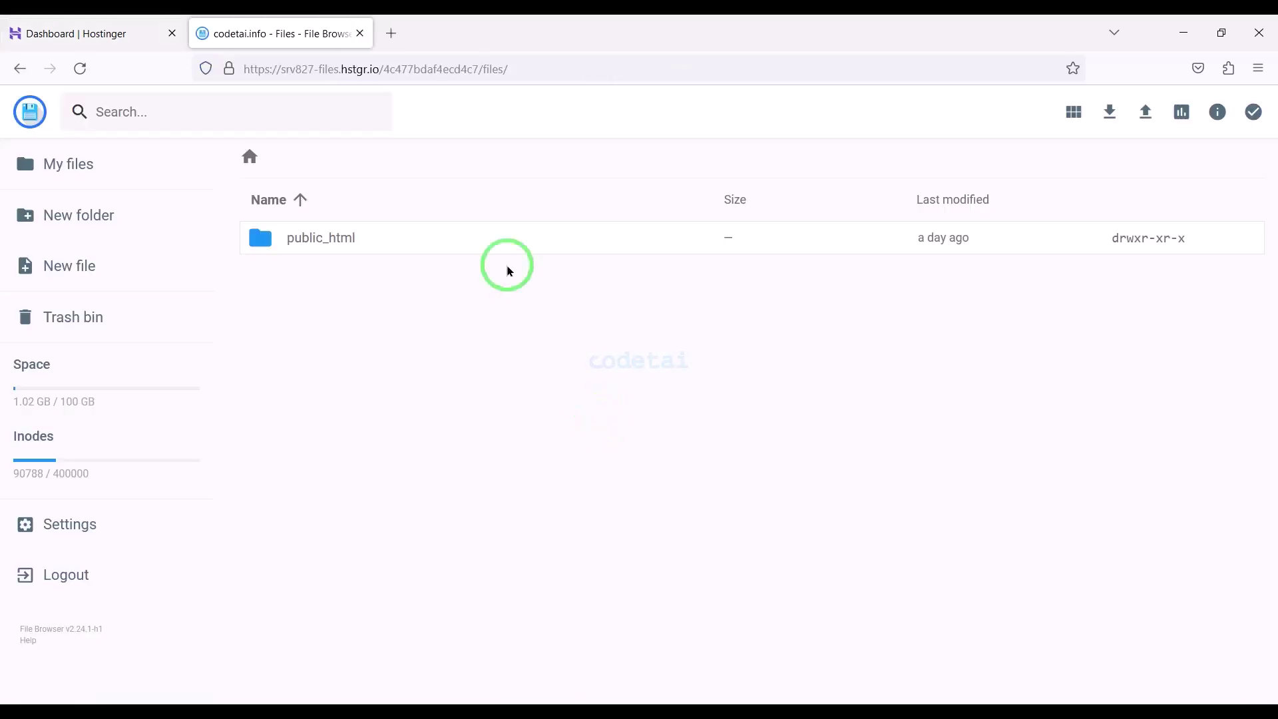
pyautogui.doubleClick(531, 238)
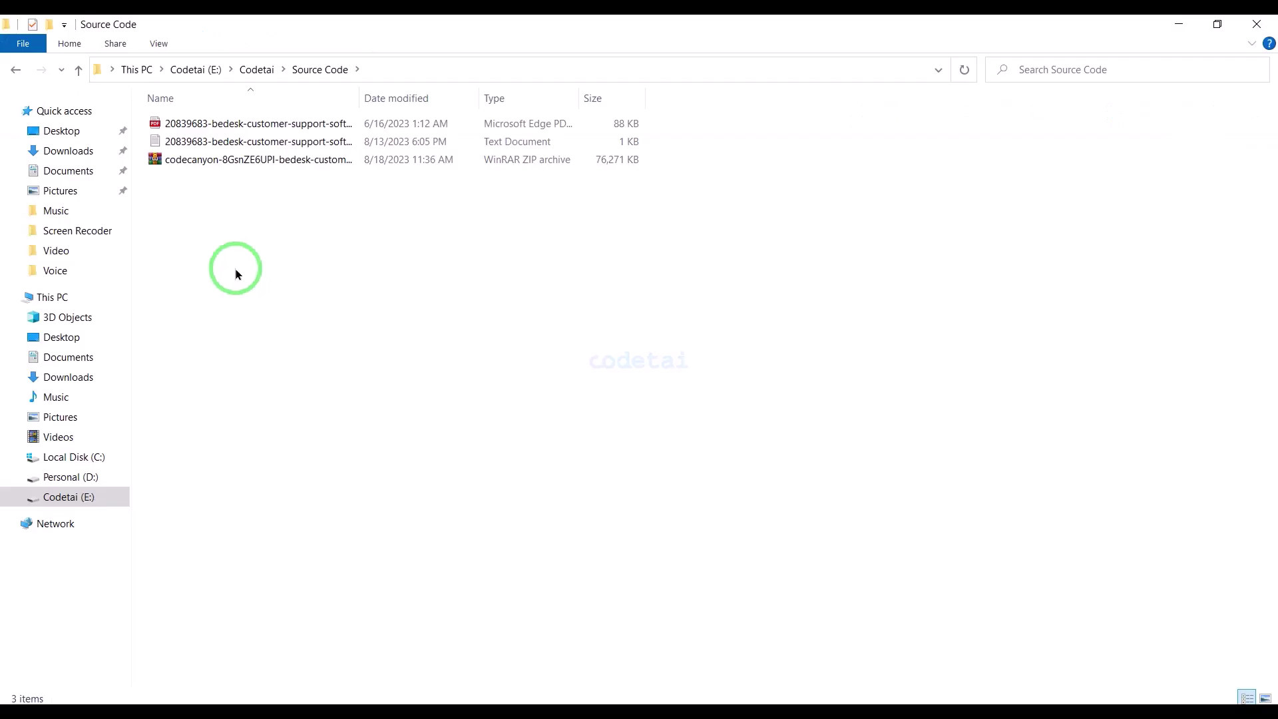
# Step: Extract the codecanyon BeDesk ZIP into its own folder and open it to the website archive
pyautogui.click(263, 165)
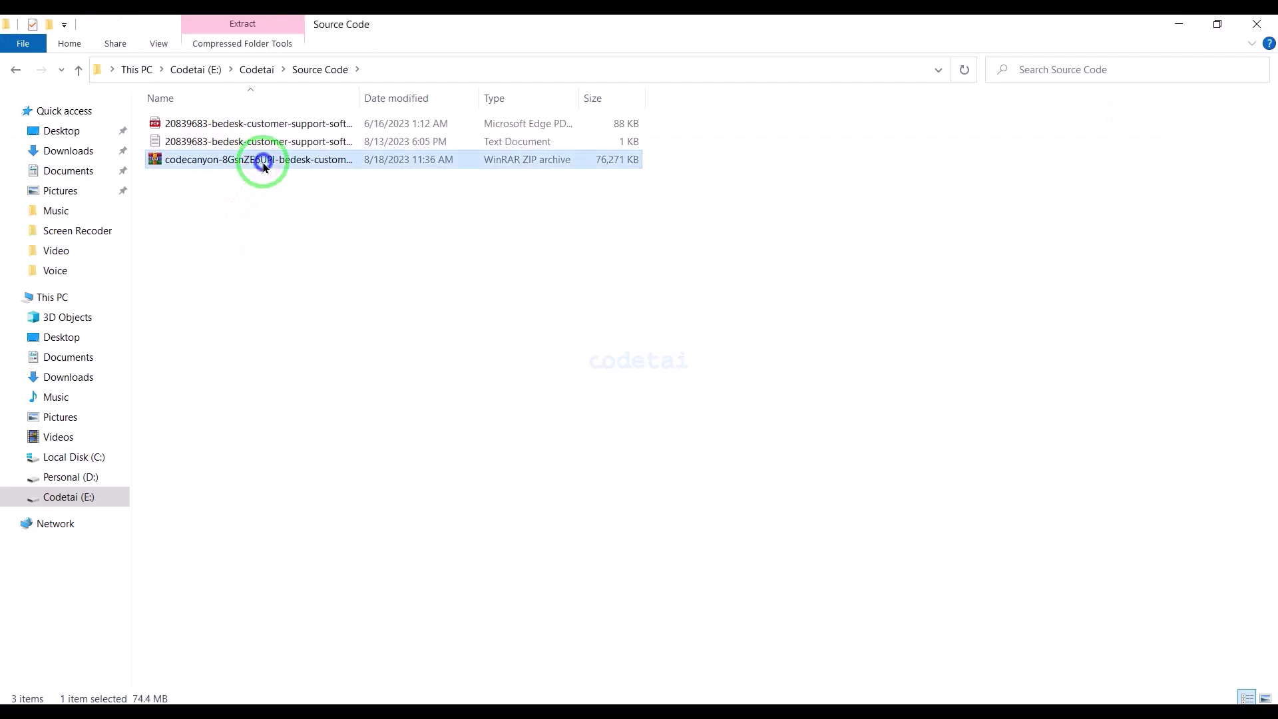
pyautogui.rightClick(264, 165)
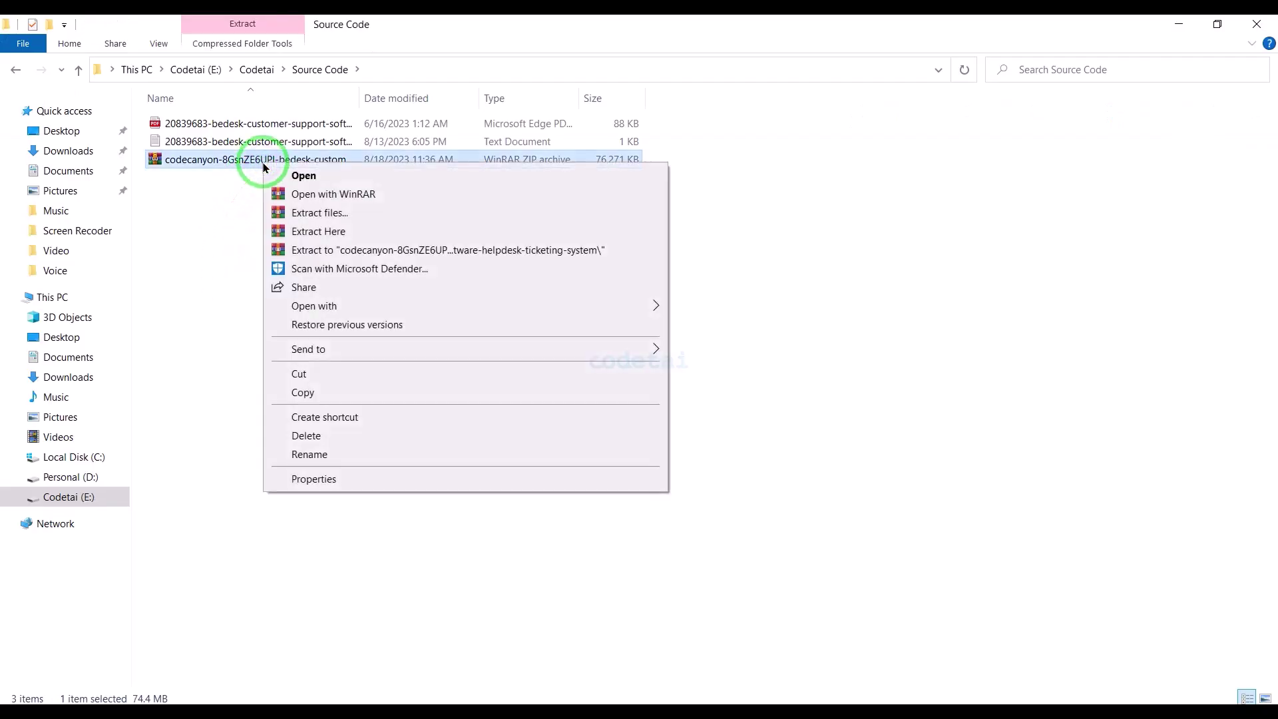
pyautogui.click(305, 250)
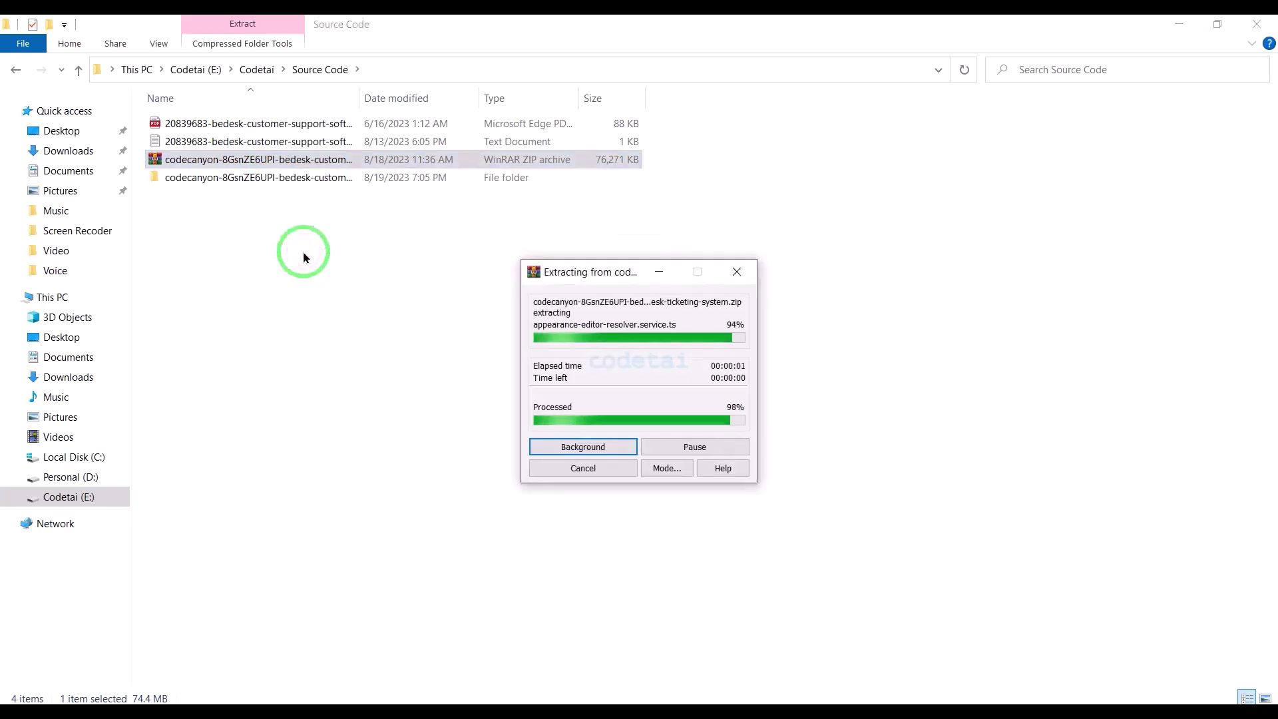
pyautogui.doubleClick(293, 126)
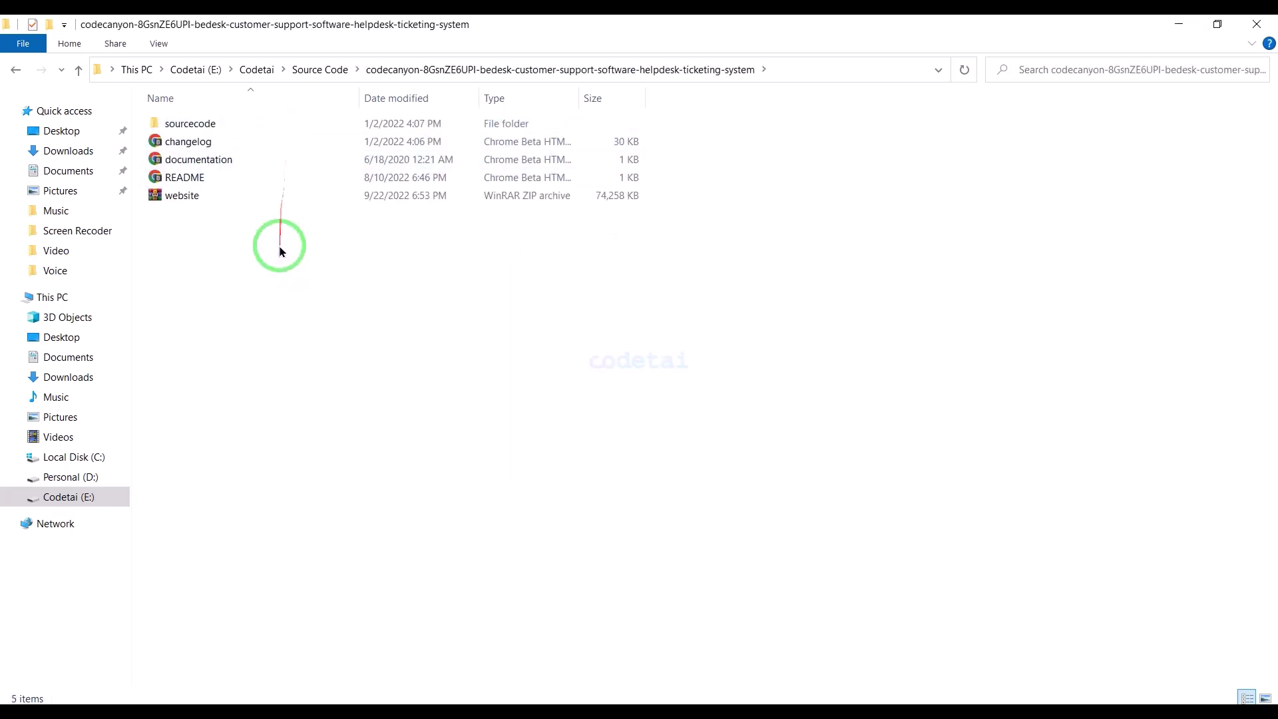
pyautogui.click(230, 195)
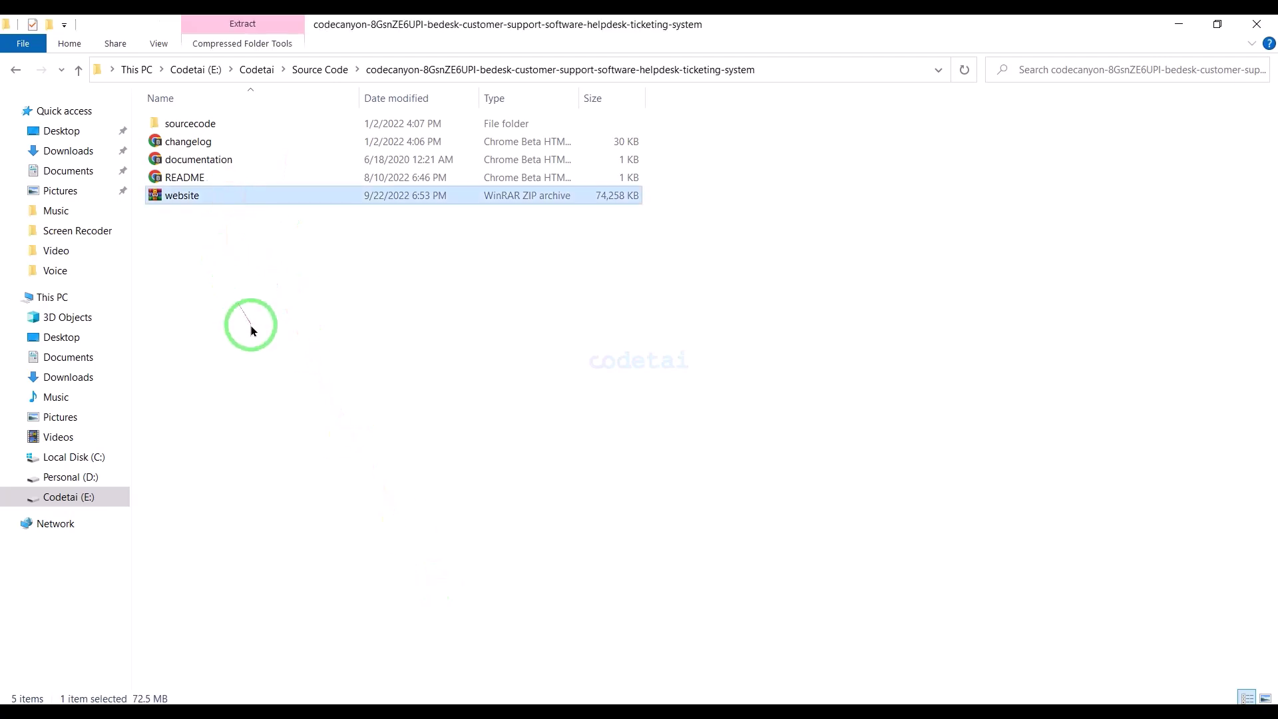
pyautogui.click(478, 717)
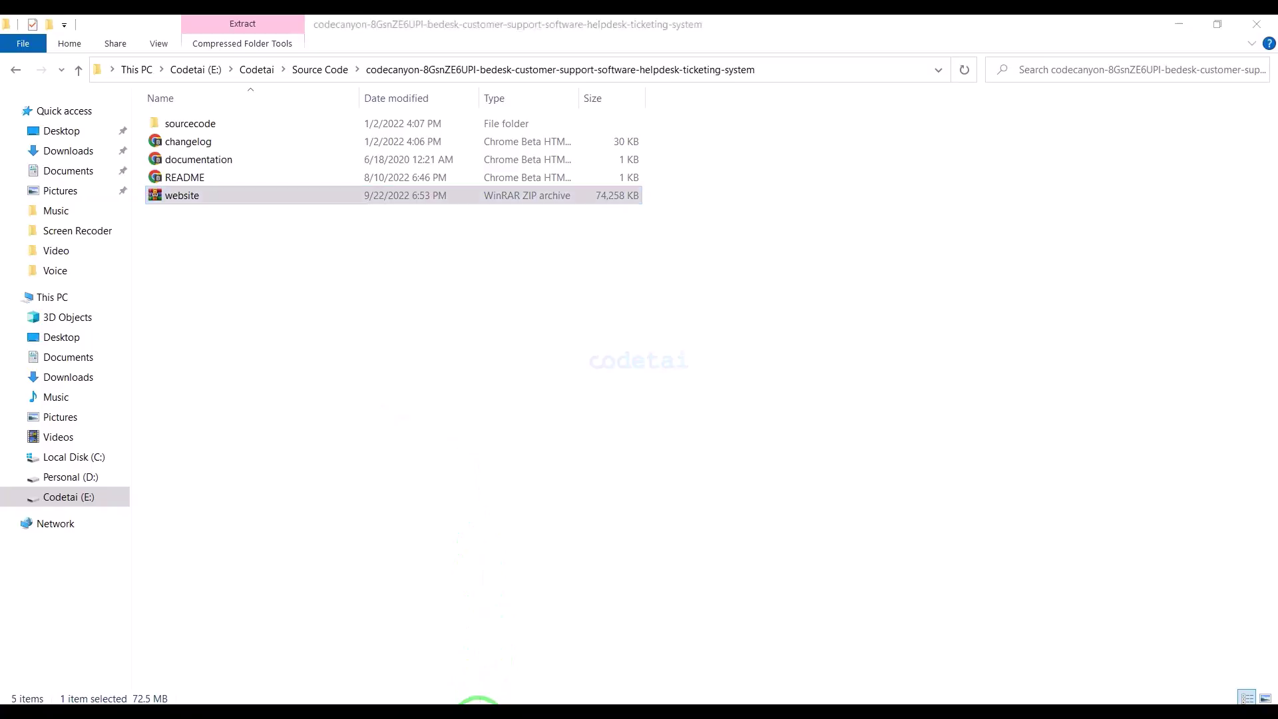
# Step: Upload website.zip (72.52 MB) from the extracted codecanyon folder into public_html
pyautogui.click(1144, 112)
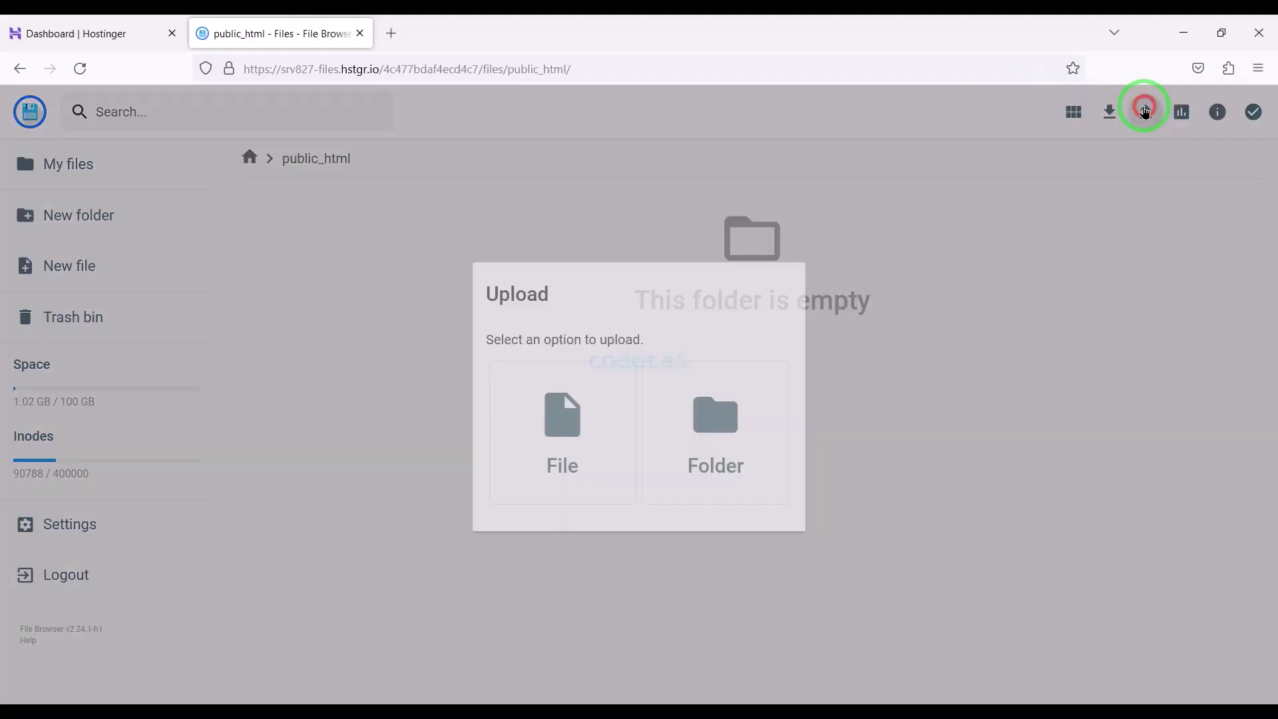
pyautogui.click(589, 392)
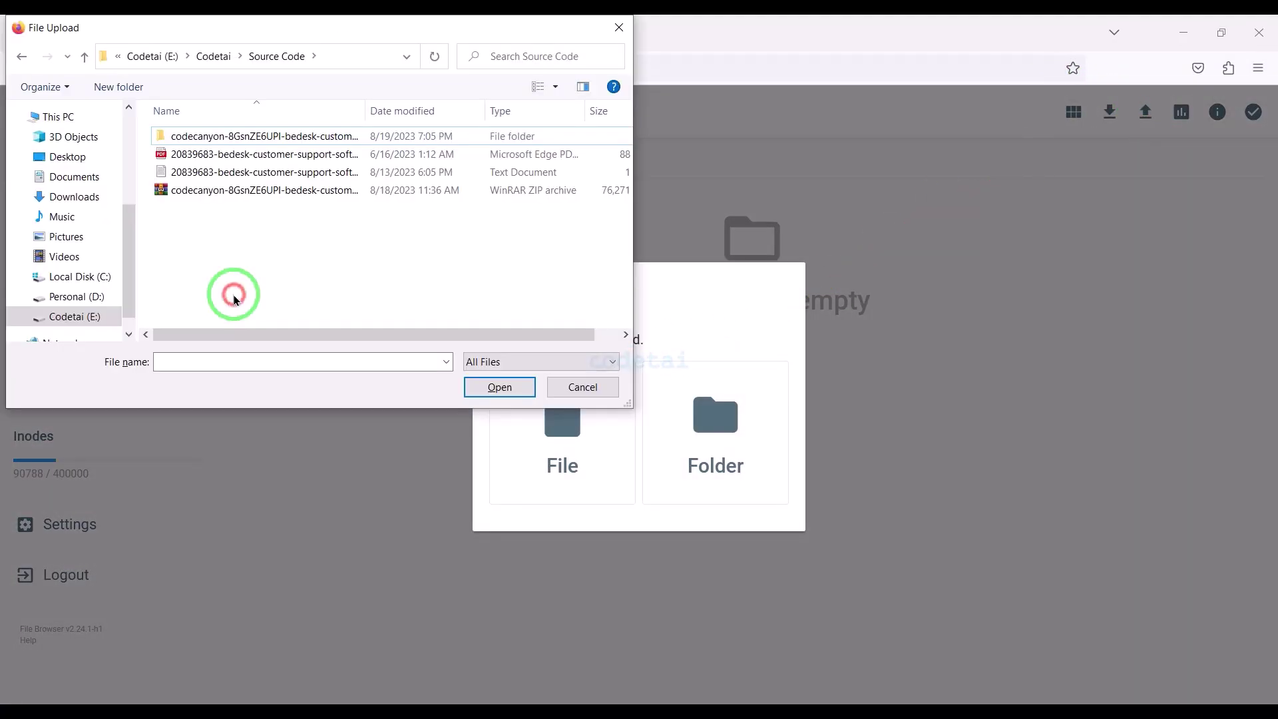
pyautogui.doubleClick(269, 142)
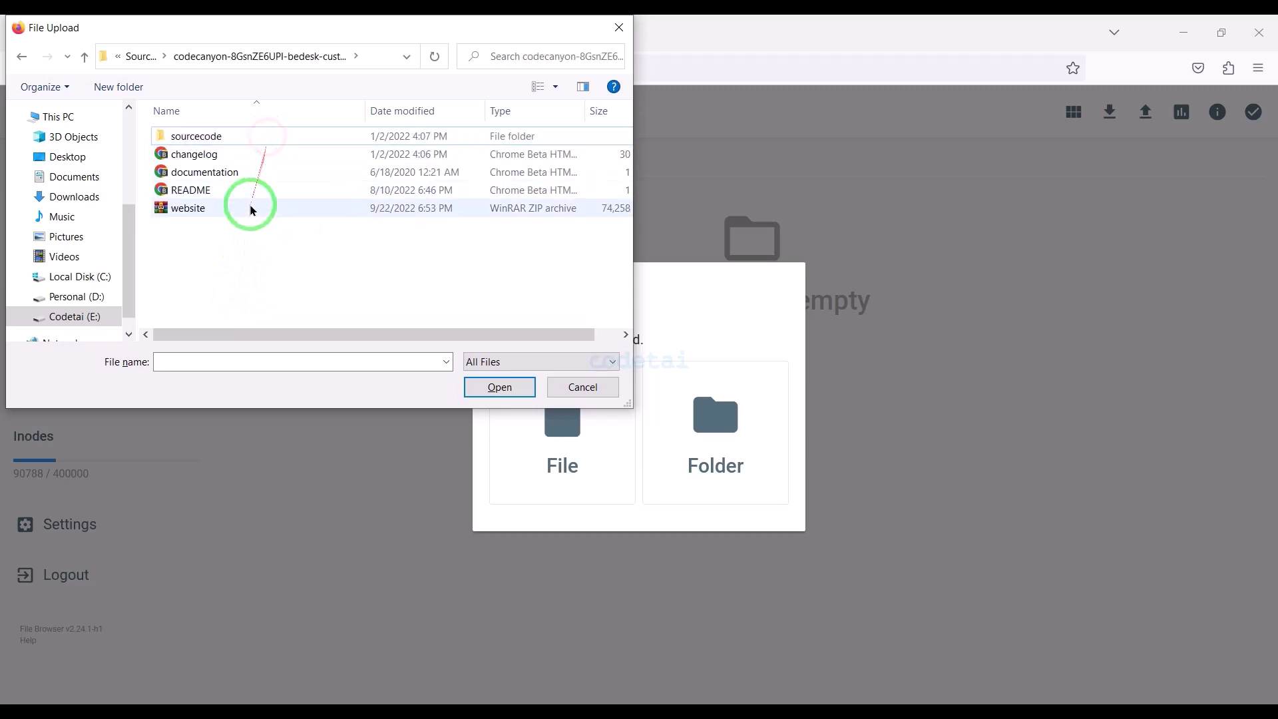
pyautogui.doubleClick(247, 208)
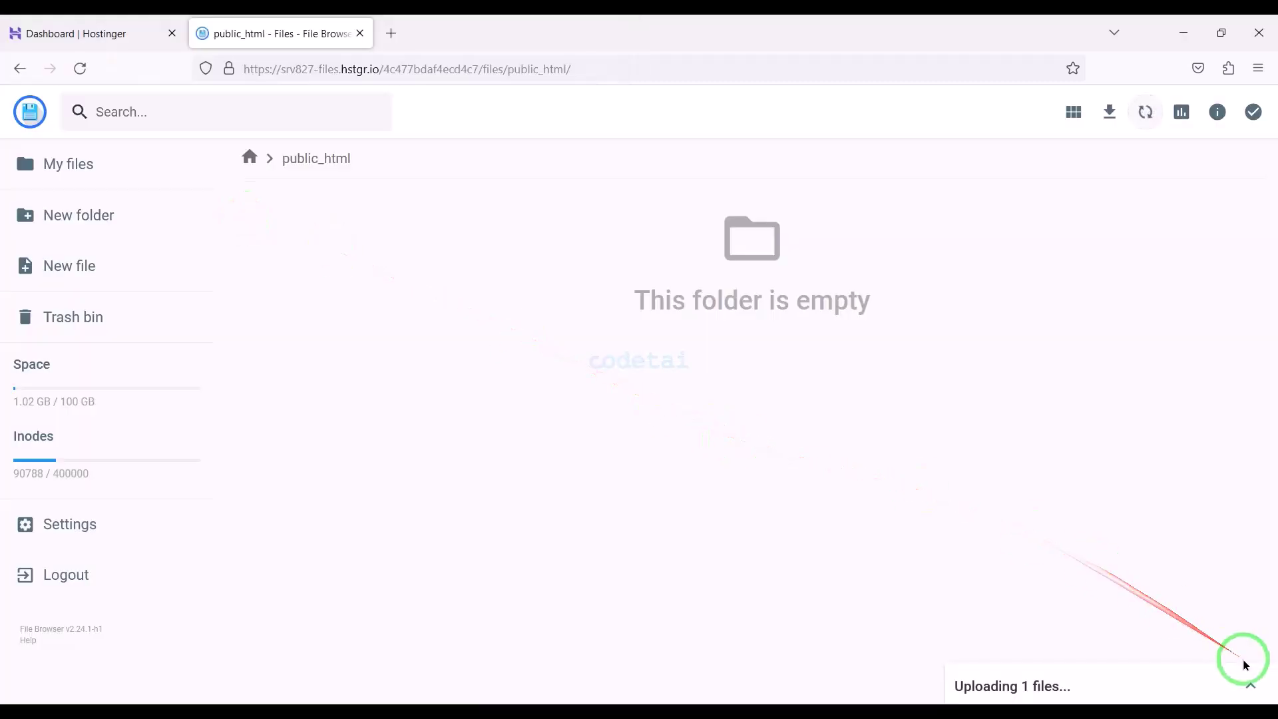
pyautogui.click(1251, 685)
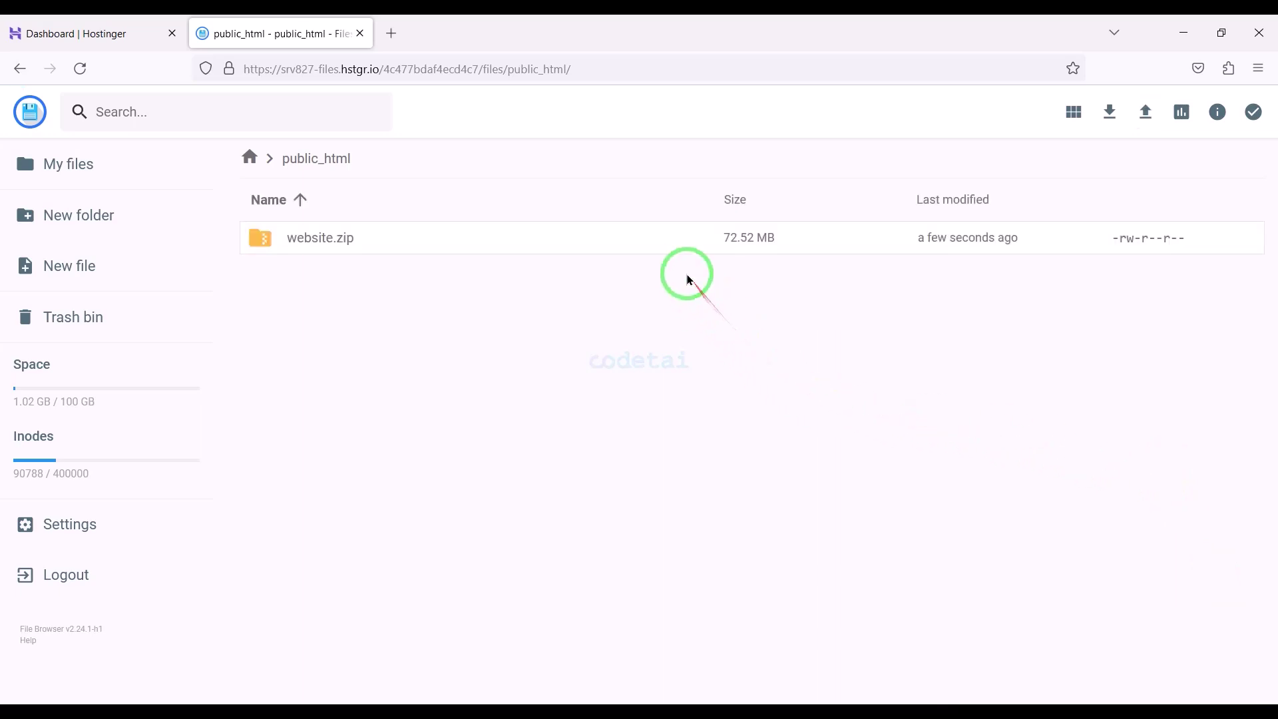
# Step: Extract website.zip into a new folder named MyFolder
pyautogui.click(665, 249)
pyautogui.rightClick(664, 250)
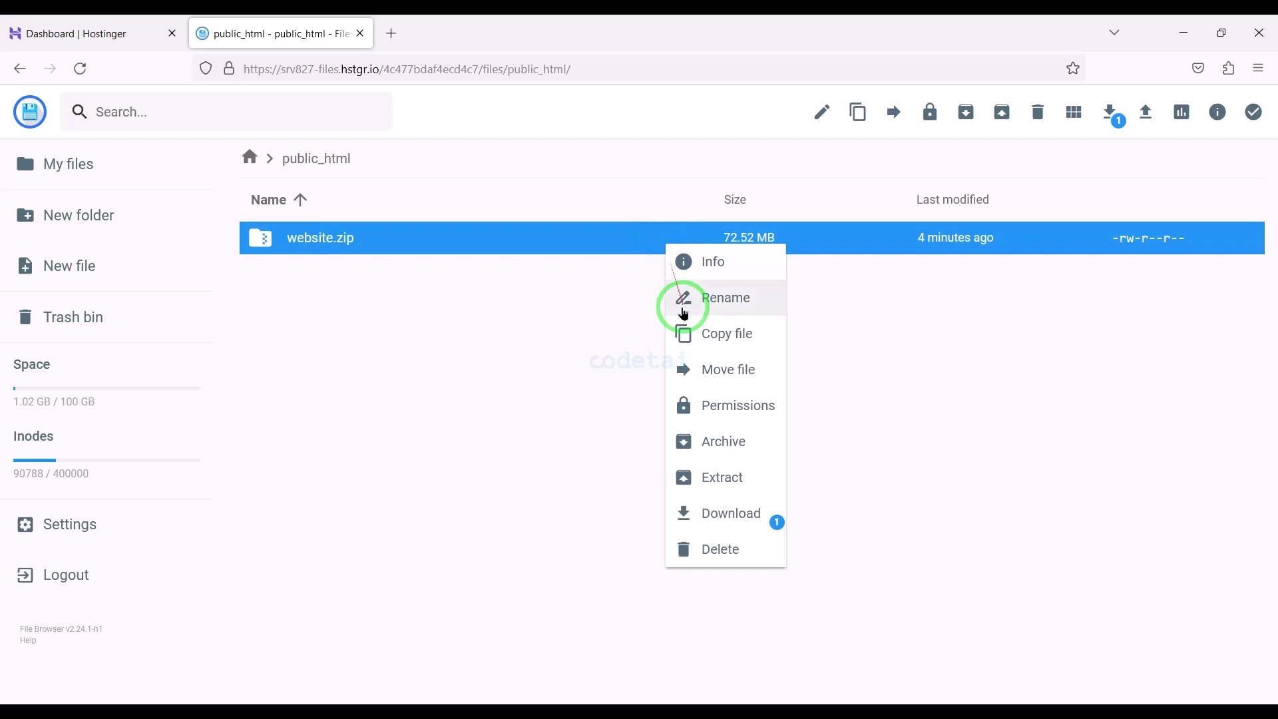
pyautogui.click(704, 476)
pyautogui.click(608, 346)
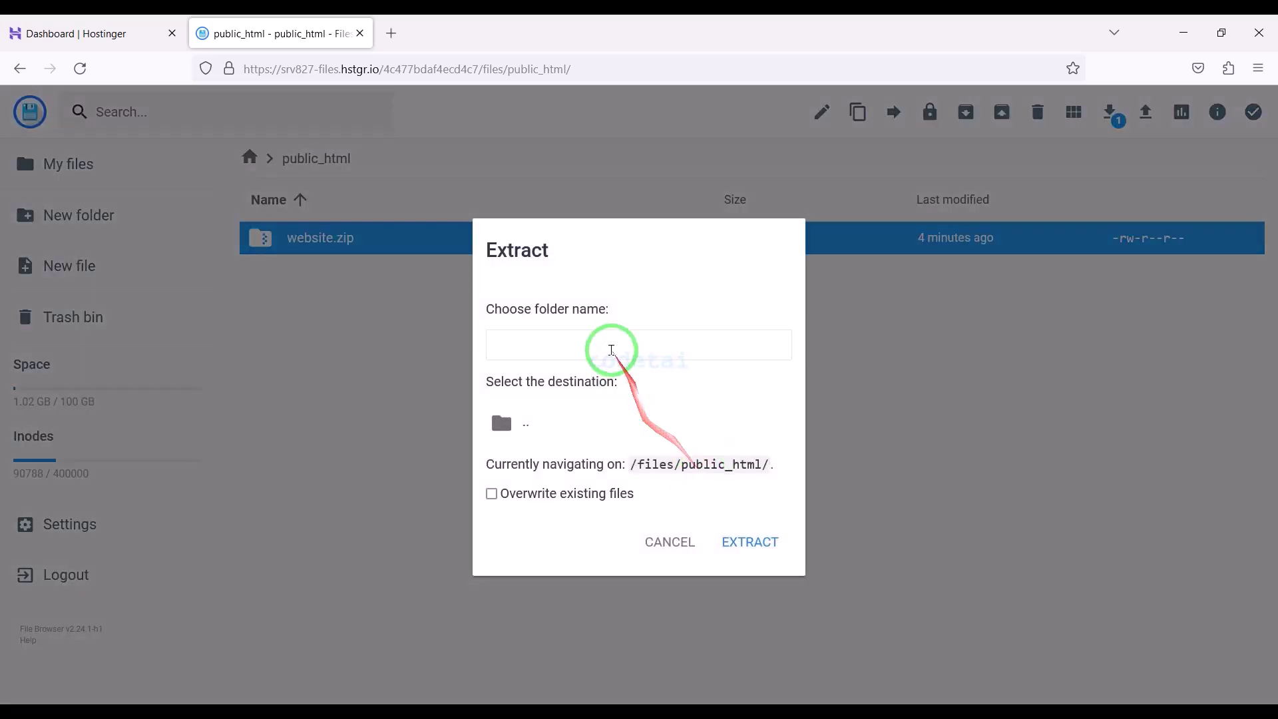
pyautogui.write('MyFolder')
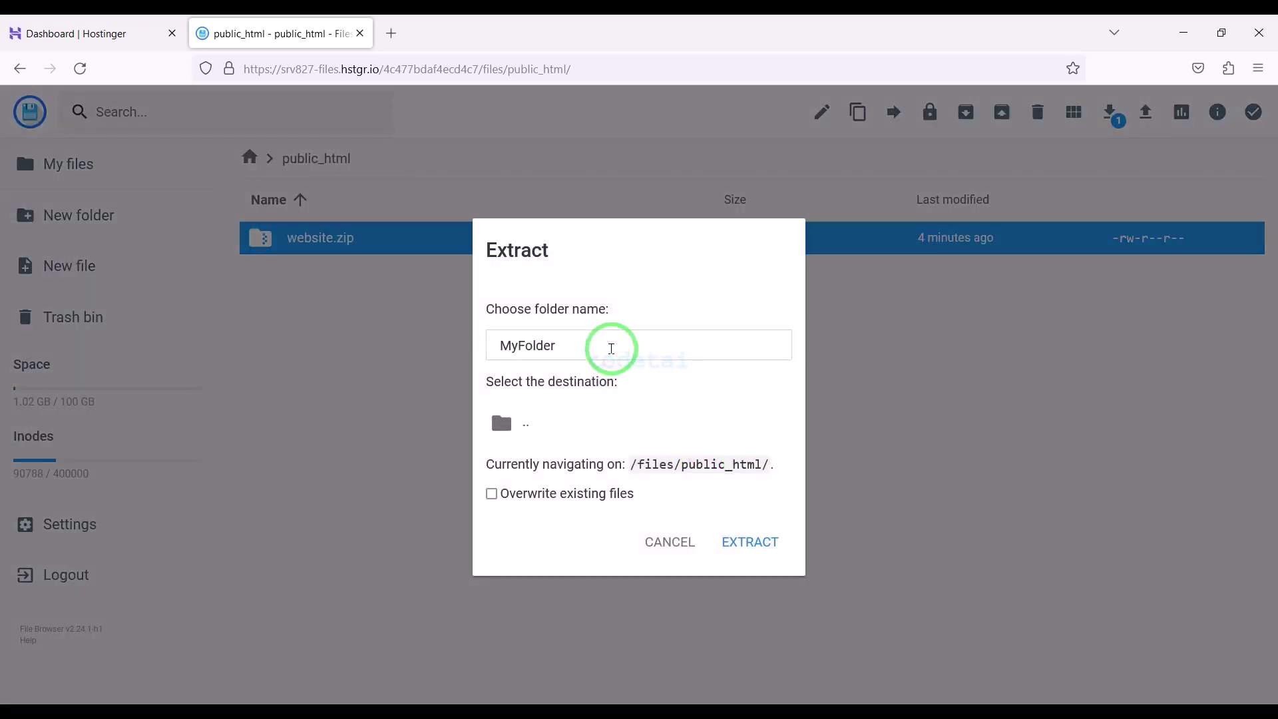
pyautogui.click(744, 540)
# Step: Permanently delete website.zip and open MyFolder
pyautogui.click(471, 276)
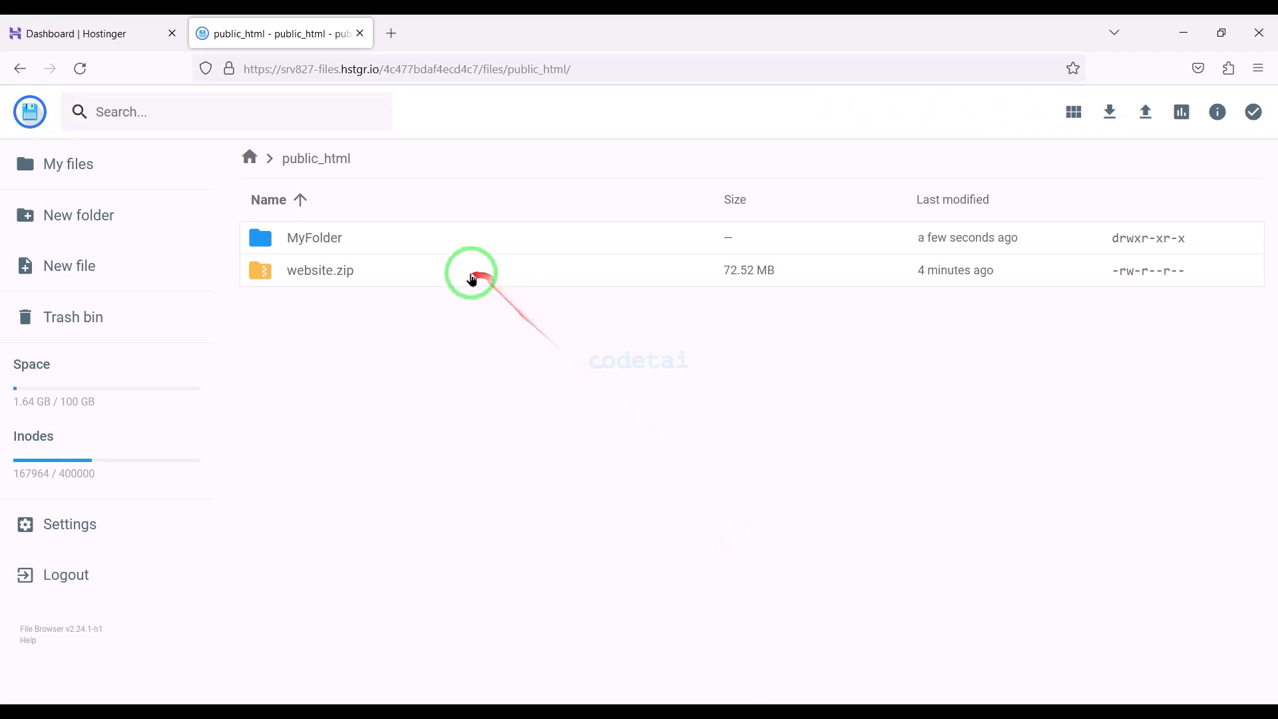
pyautogui.click(1036, 112)
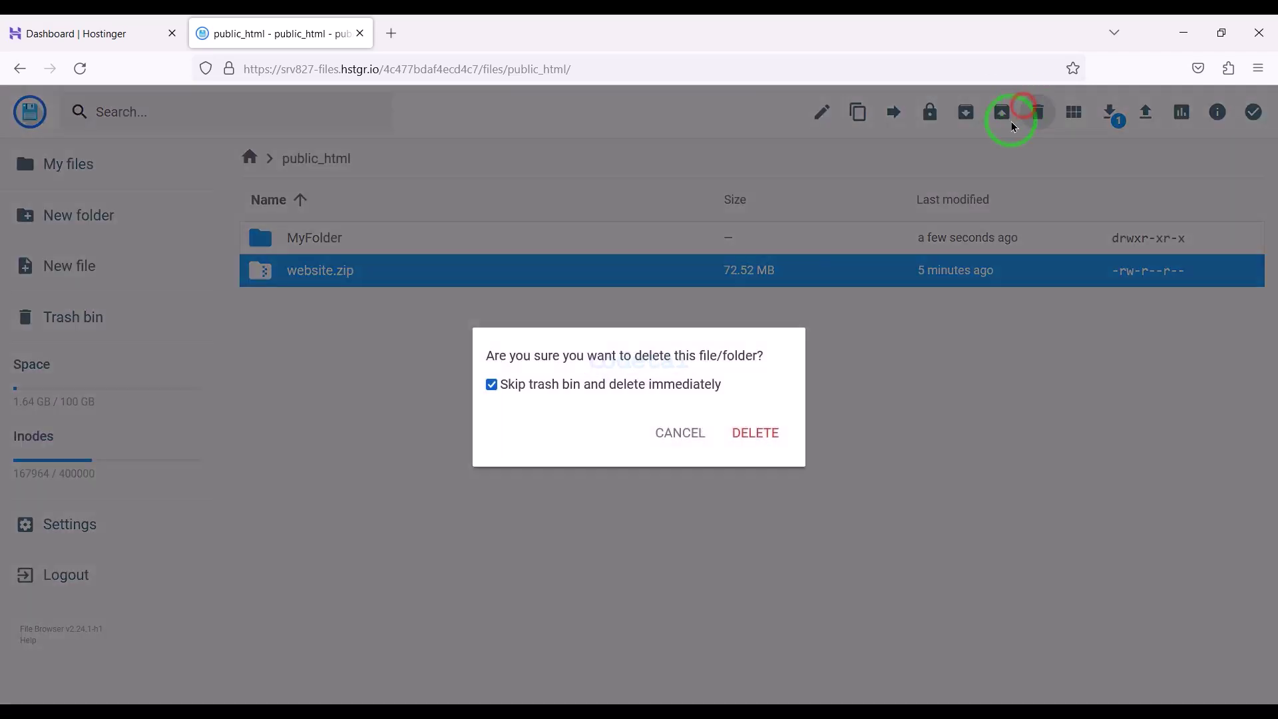
pyautogui.click(761, 431)
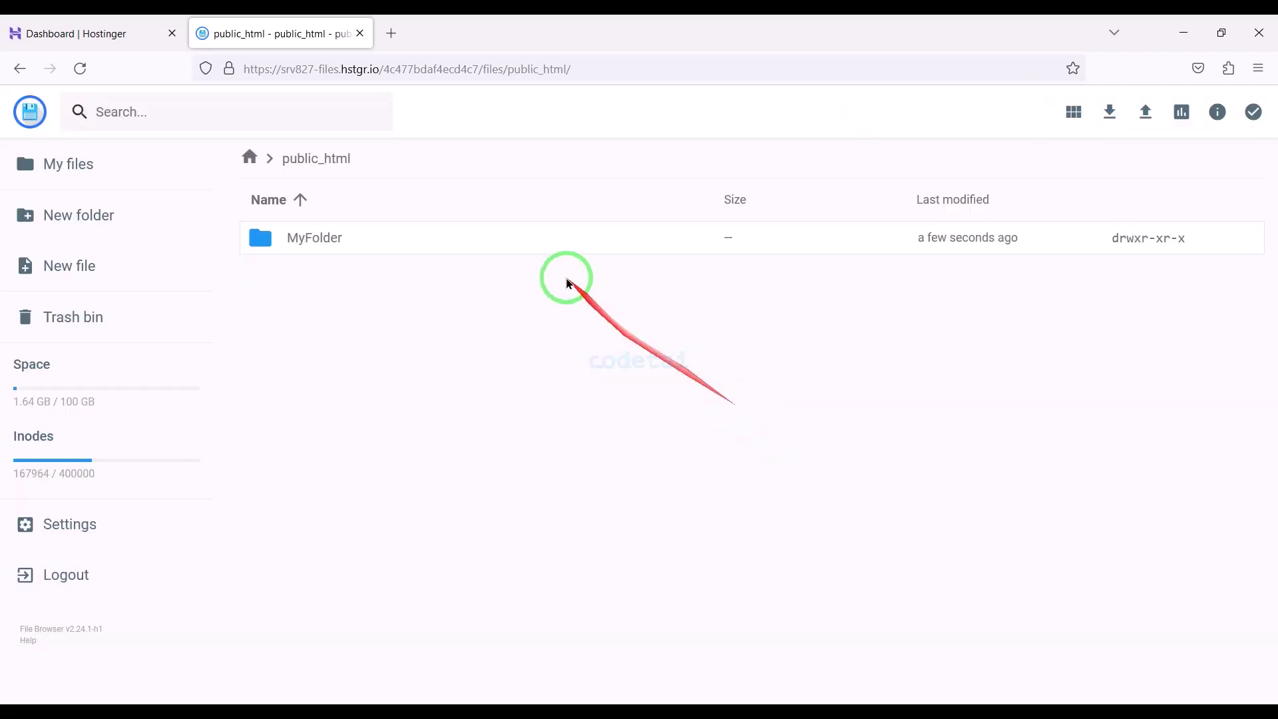
pyautogui.doubleClick(543, 251)
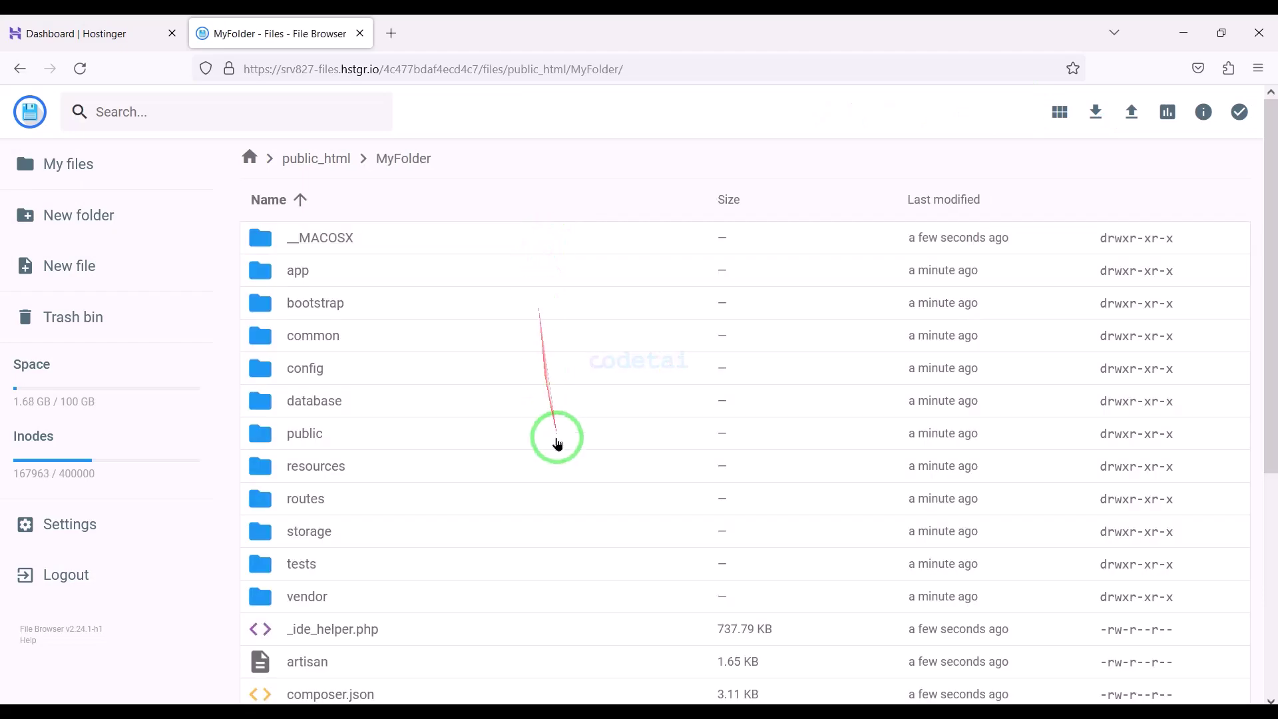
# Step: Move all of MyFolder's contents up into public_html
pyautogui.hotkey('ctrl', 'a')
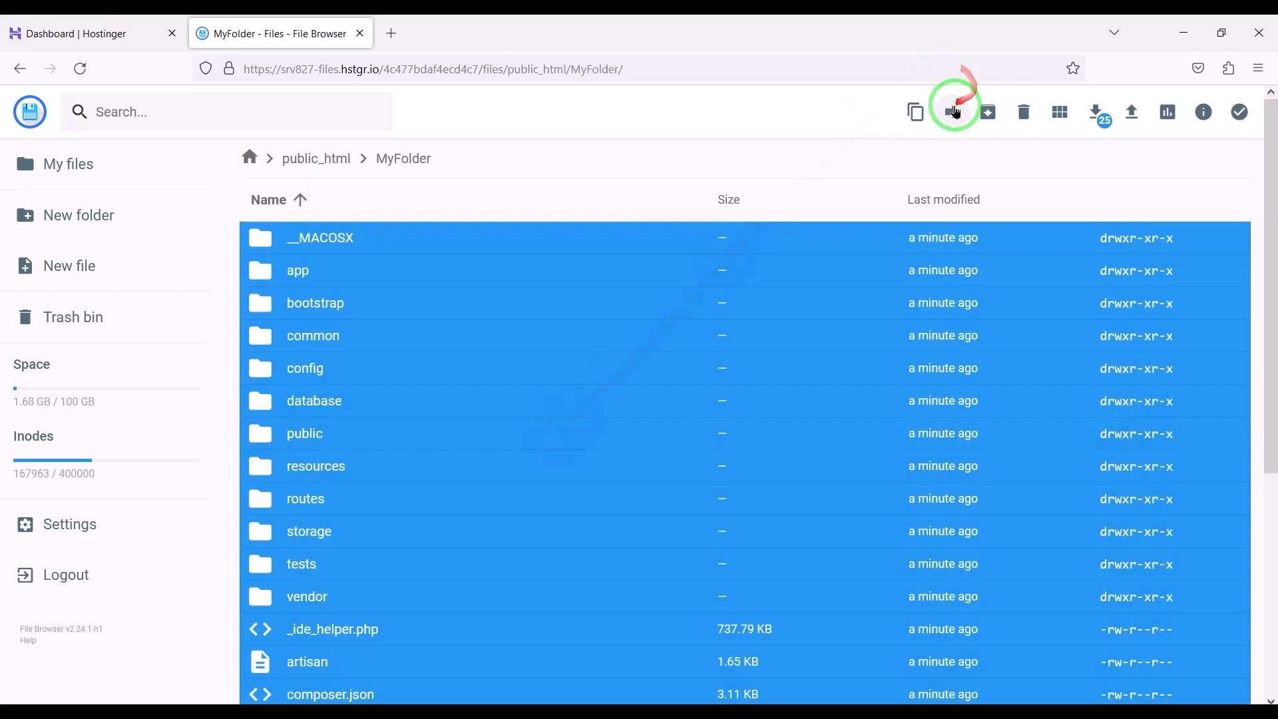
pyautogui.click(951, 112)
pyautogui.click(677, 223)
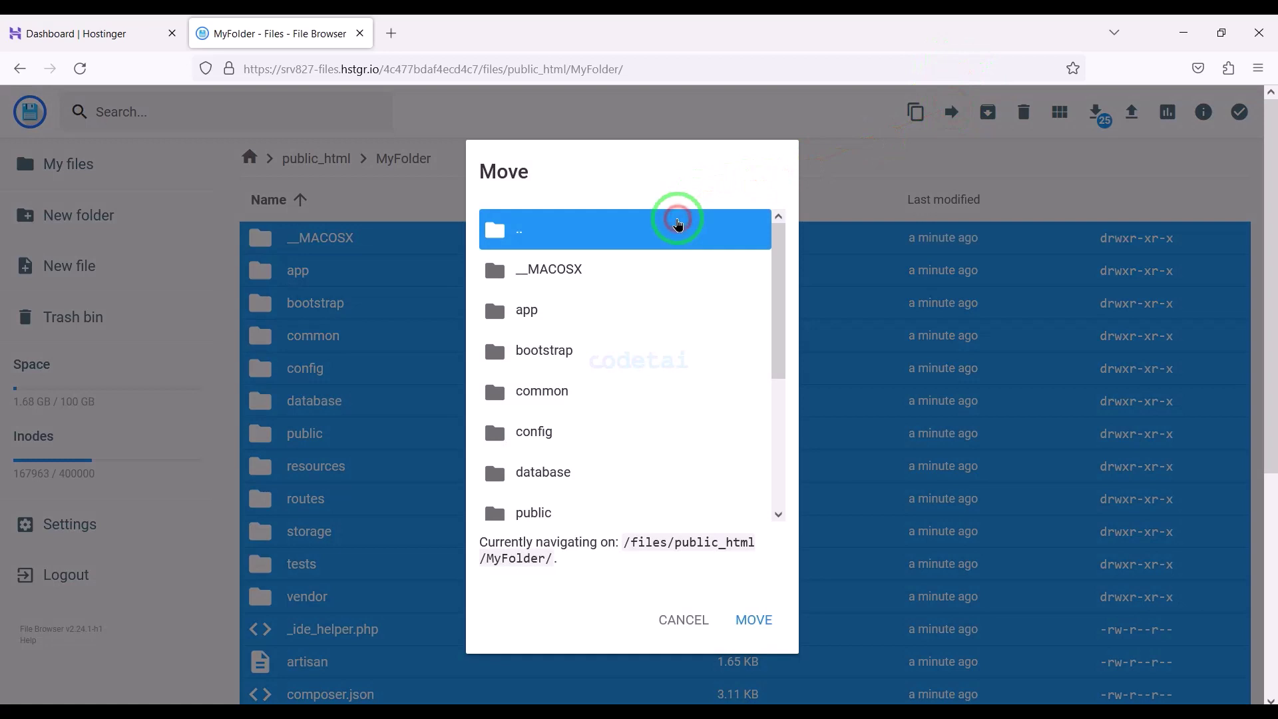
pyautogui.doubleClick(678, 224)
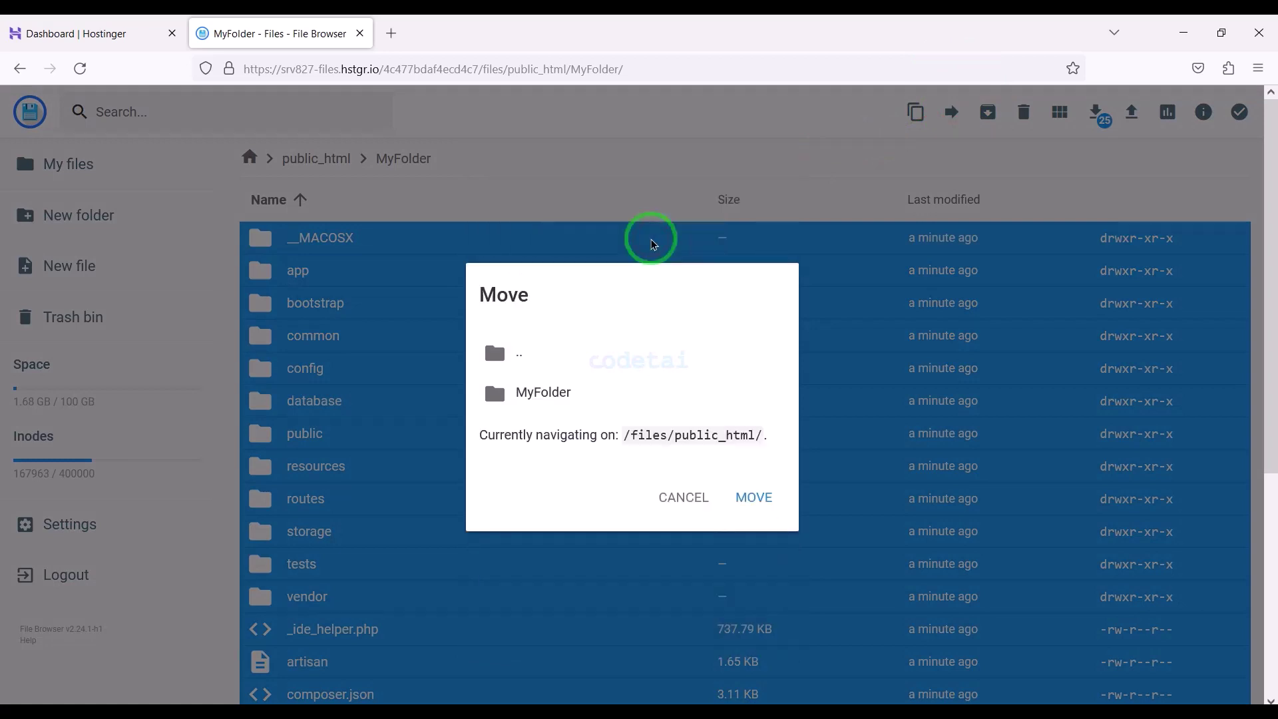
pyautogui.doubleClick(585, 351)
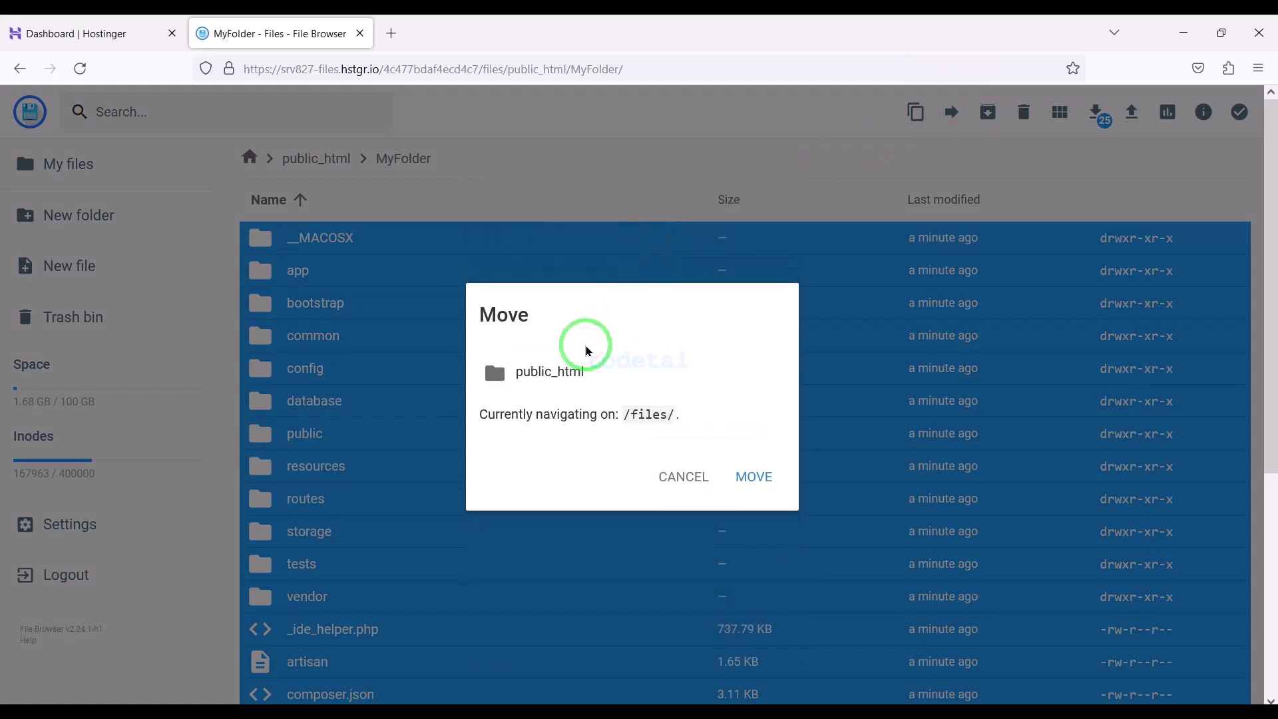
pyautogui.click(584, 372)
pyautogui.click(749, 478)
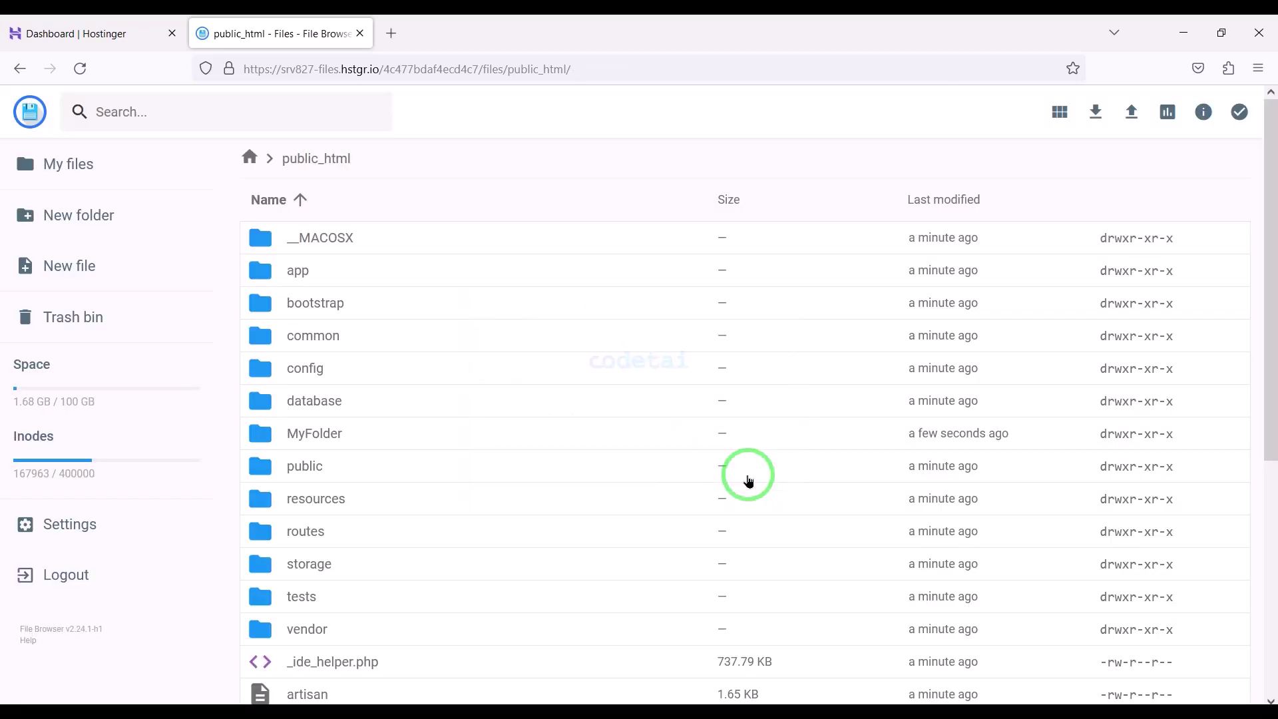
# Step: Permanently delete the now-empty MyFolder
pyautogui.click(494, 446)
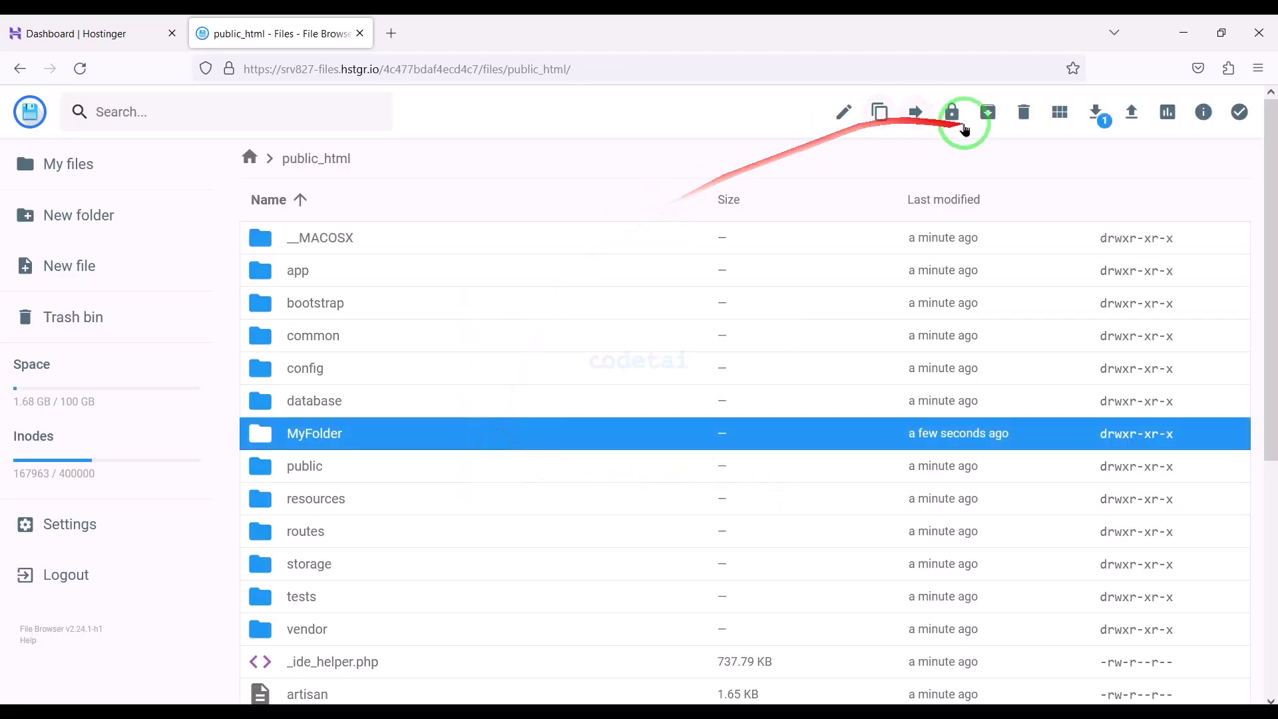
pyautogui.click(1022, 113)
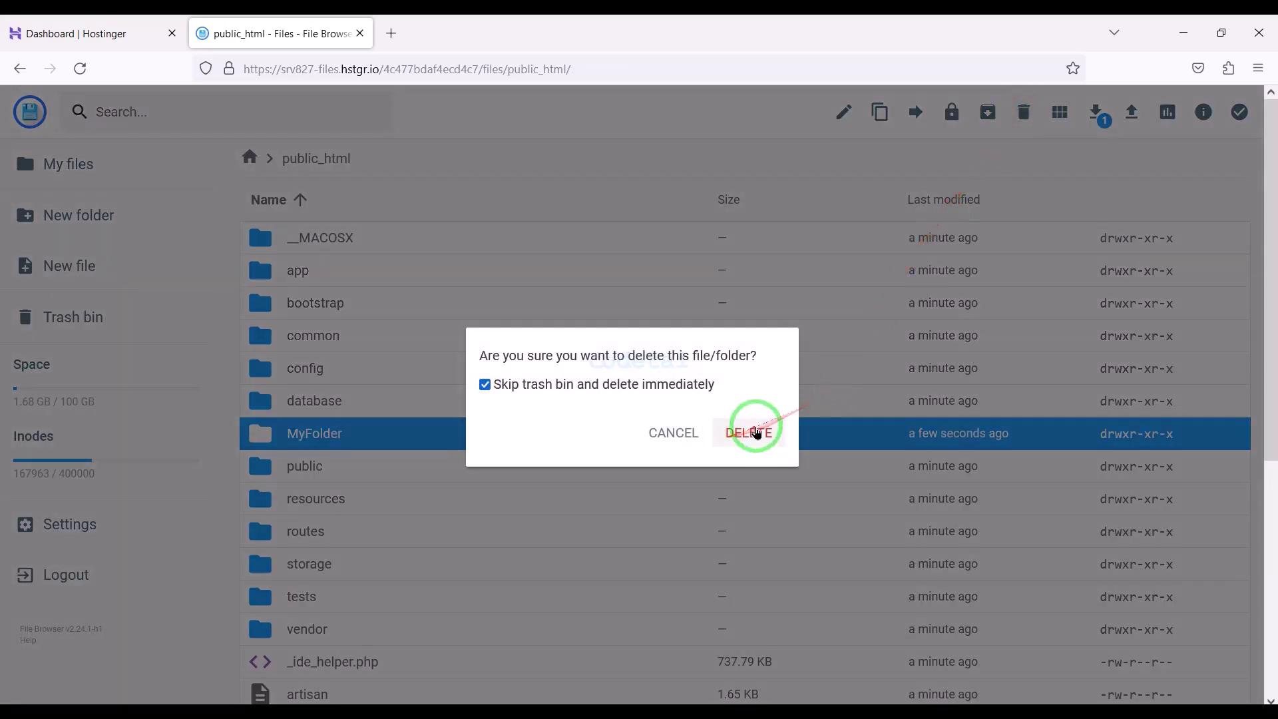
pyautogui.click(757, 433)
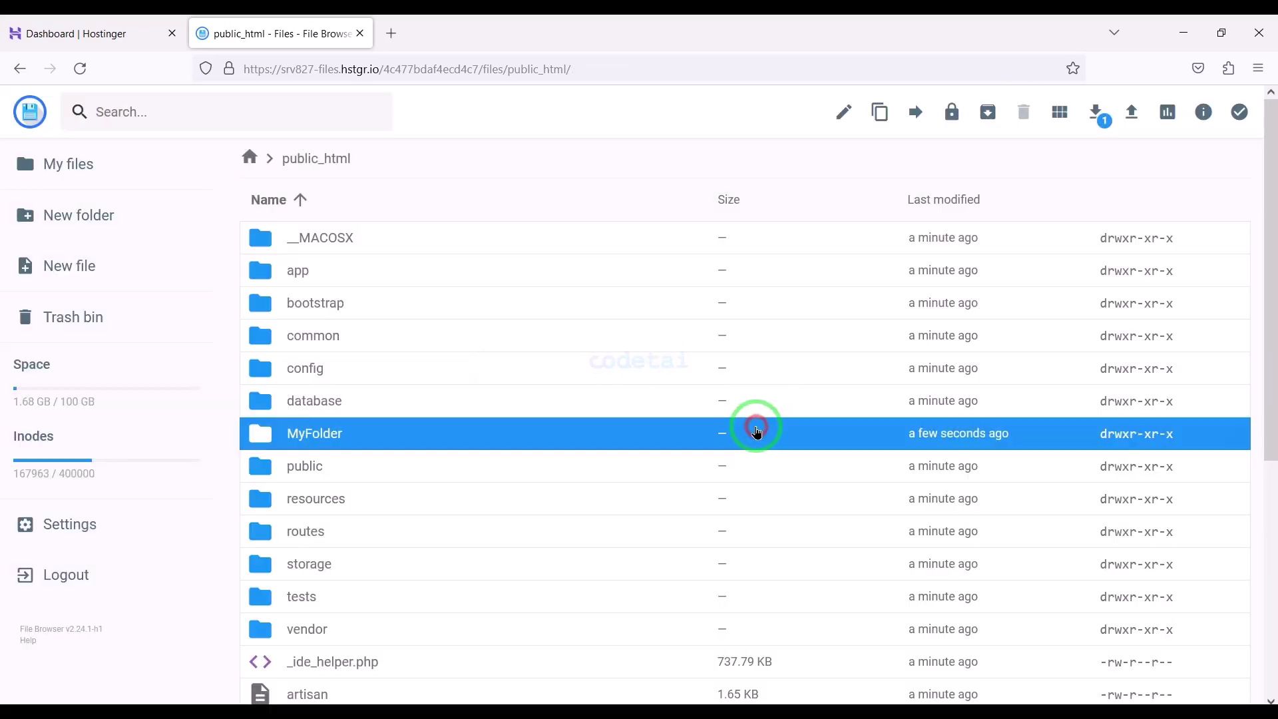
# Step: Load codetai.info in a new browser tab
pyautogui.click(391, 33)
pyautogui.write('codetai')
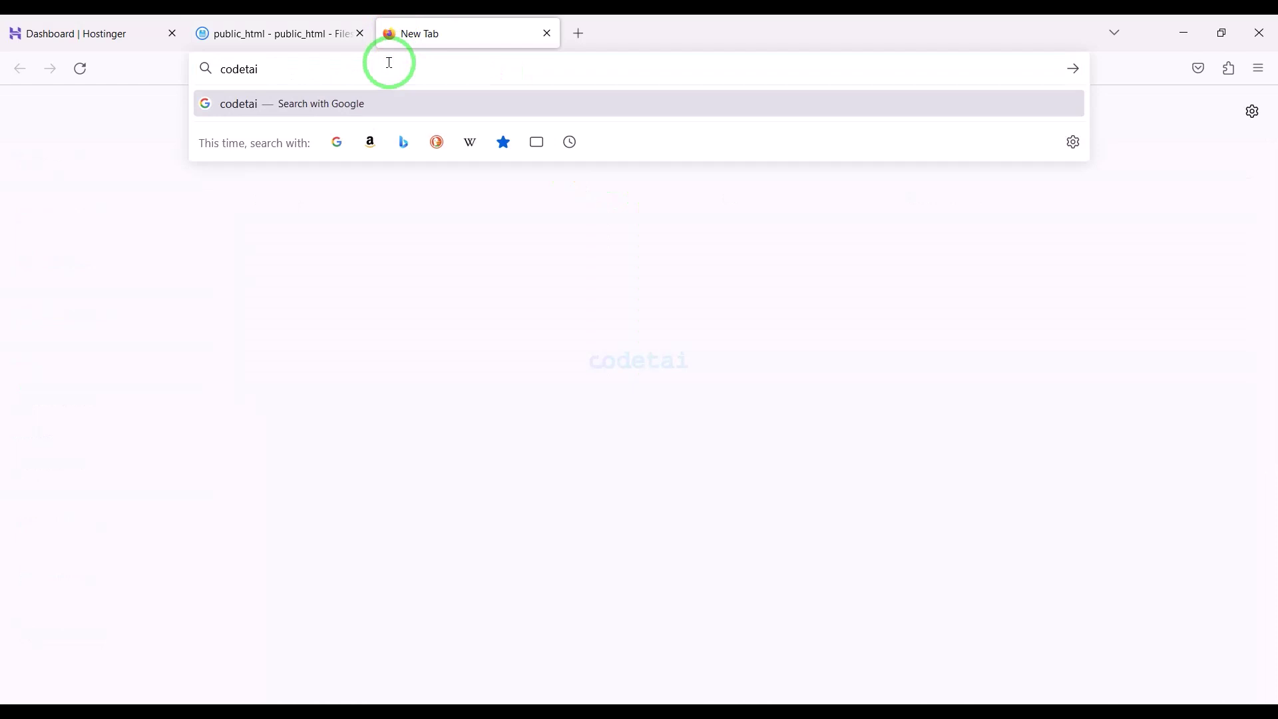
pyautogui.write('.infp')
pyautogui.press('BackSpace')
pyautogui.write('o')
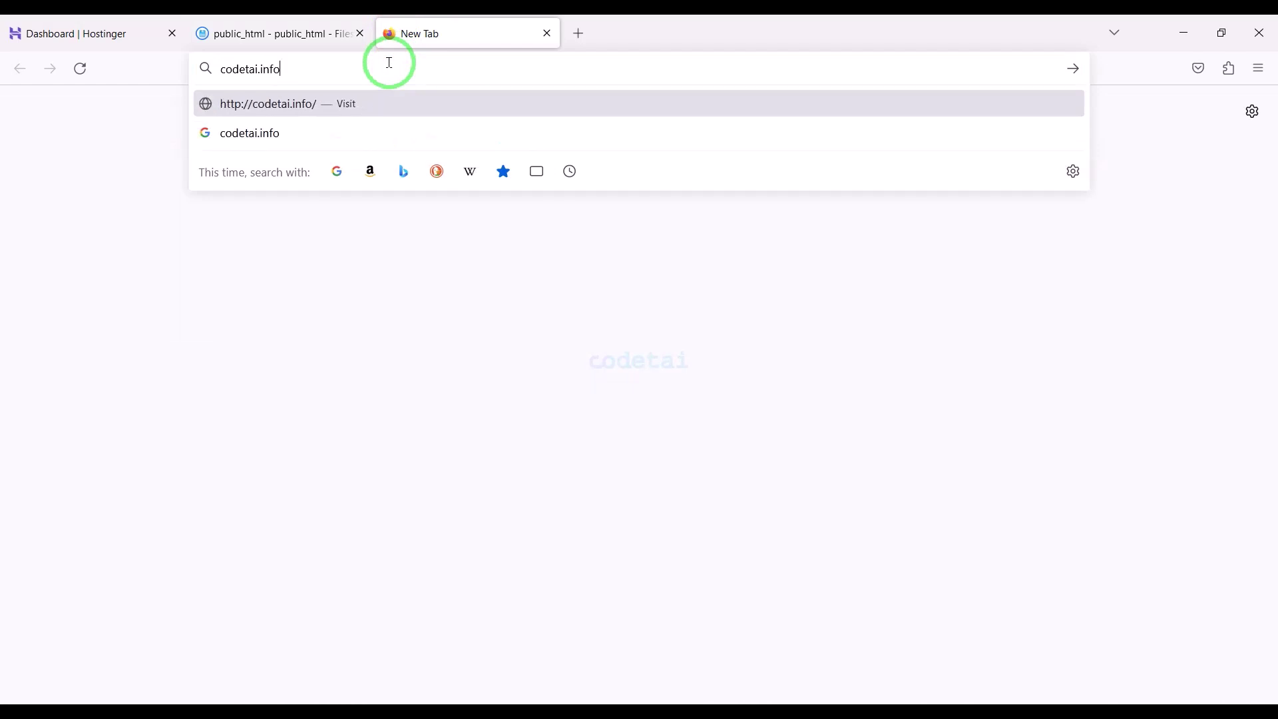
pyautogui.press('Return')
# Step: Continue through the BeDesk installer's Introduction, Requirements and Filesystem checks to the Database form
pyautogui.click(330, 575)
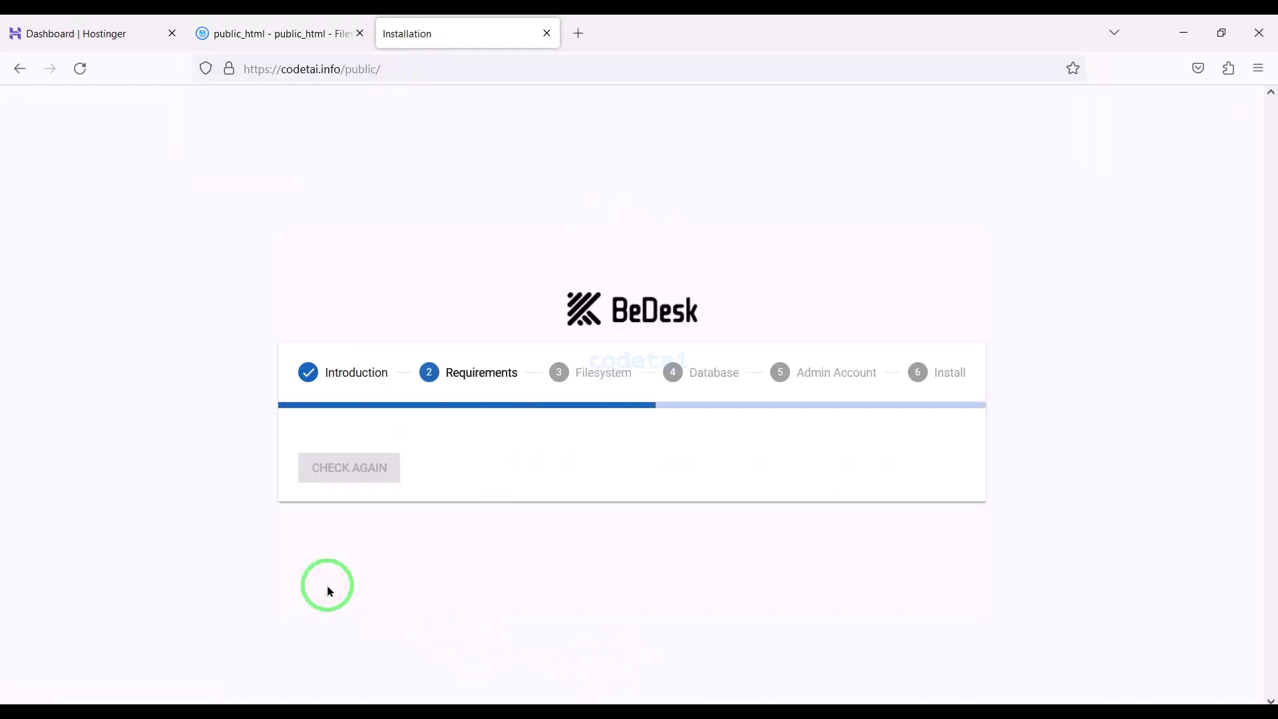
pyautogui.scroll(-3, 1273, 642)
pyautogui.click(345, 676)
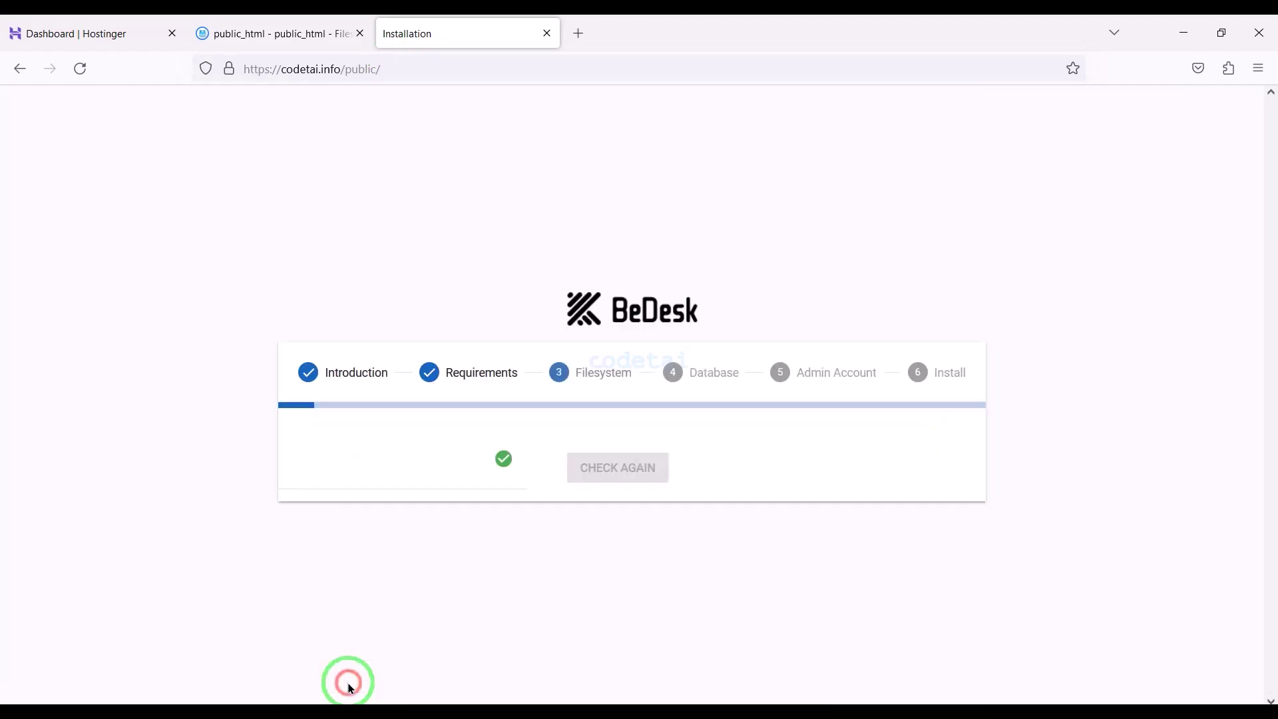
pyautogui.scroll(-2, 1273, 457)
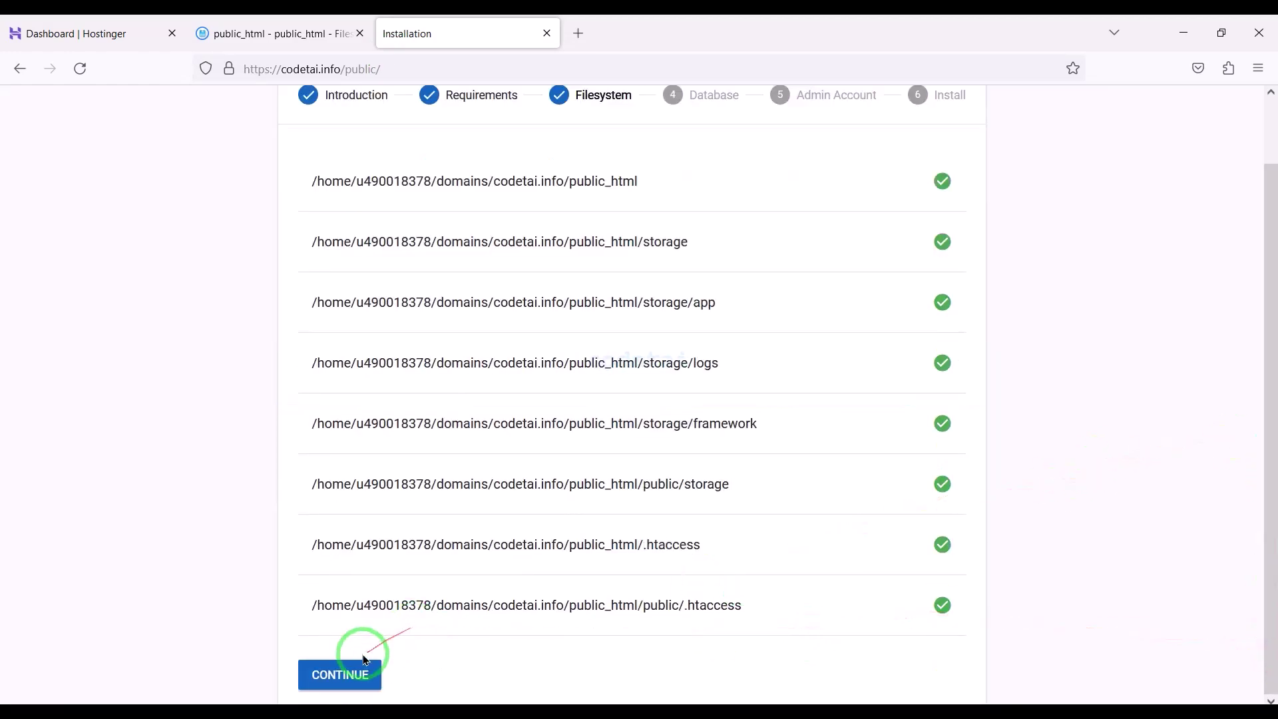
pyautogui.click(340, 668)
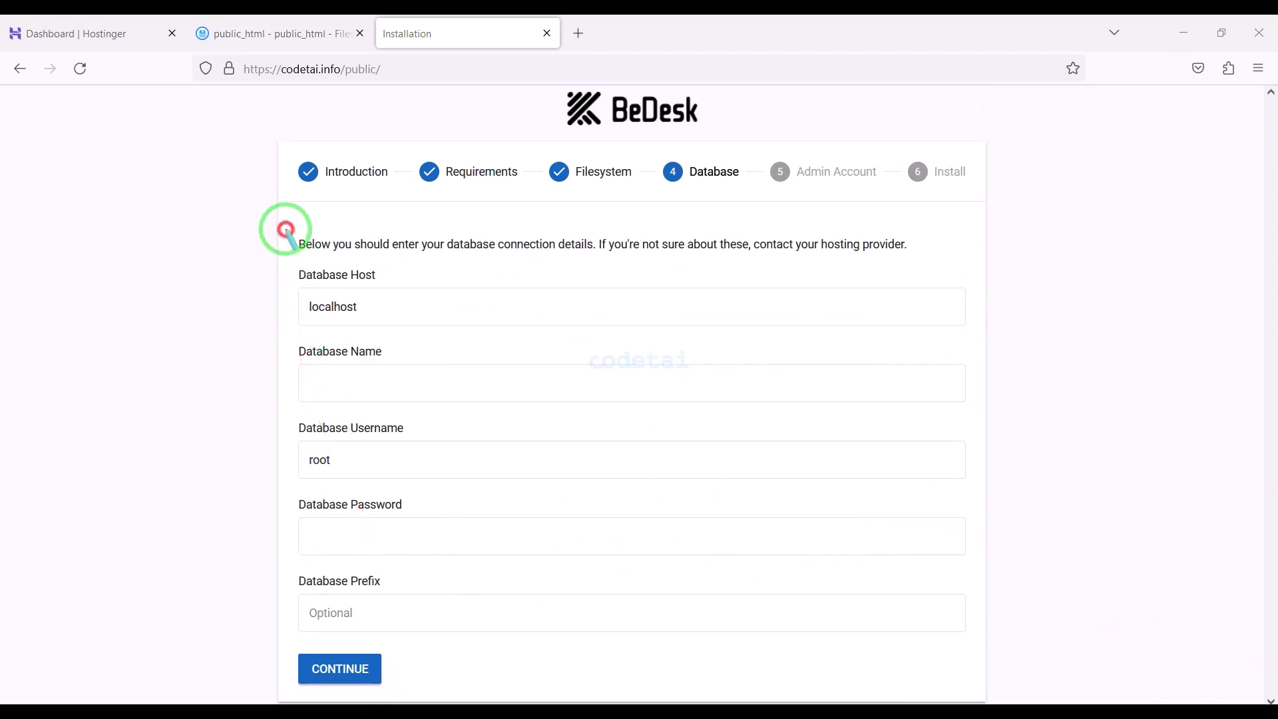
pyautogui.moveTo(286, 229)
pyautogui.mouseDown()
pyautogui.moveTo(907, 570)
pyautogui.moveTo(1007, 655)
pyautogui.mouseUp()
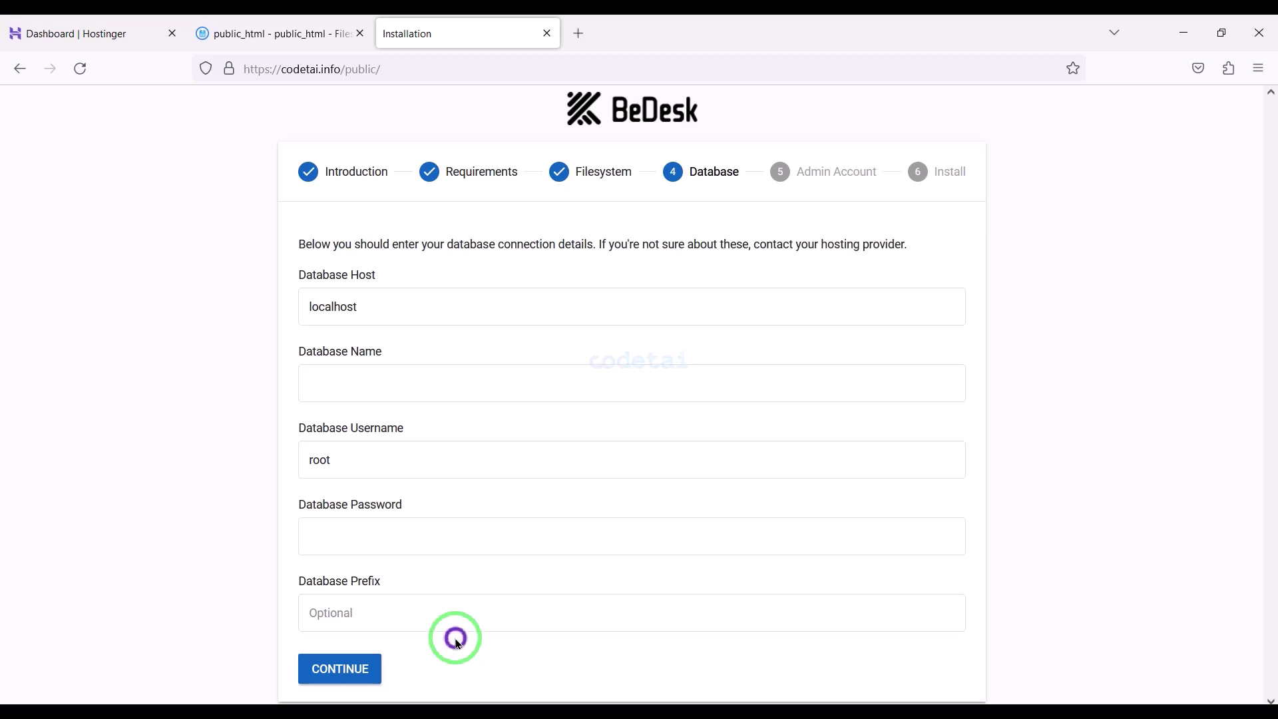
# Step: Generate a MySQL password, paste it into the installer's Database Password field, and create the database
pyautogui.click(105, 20)
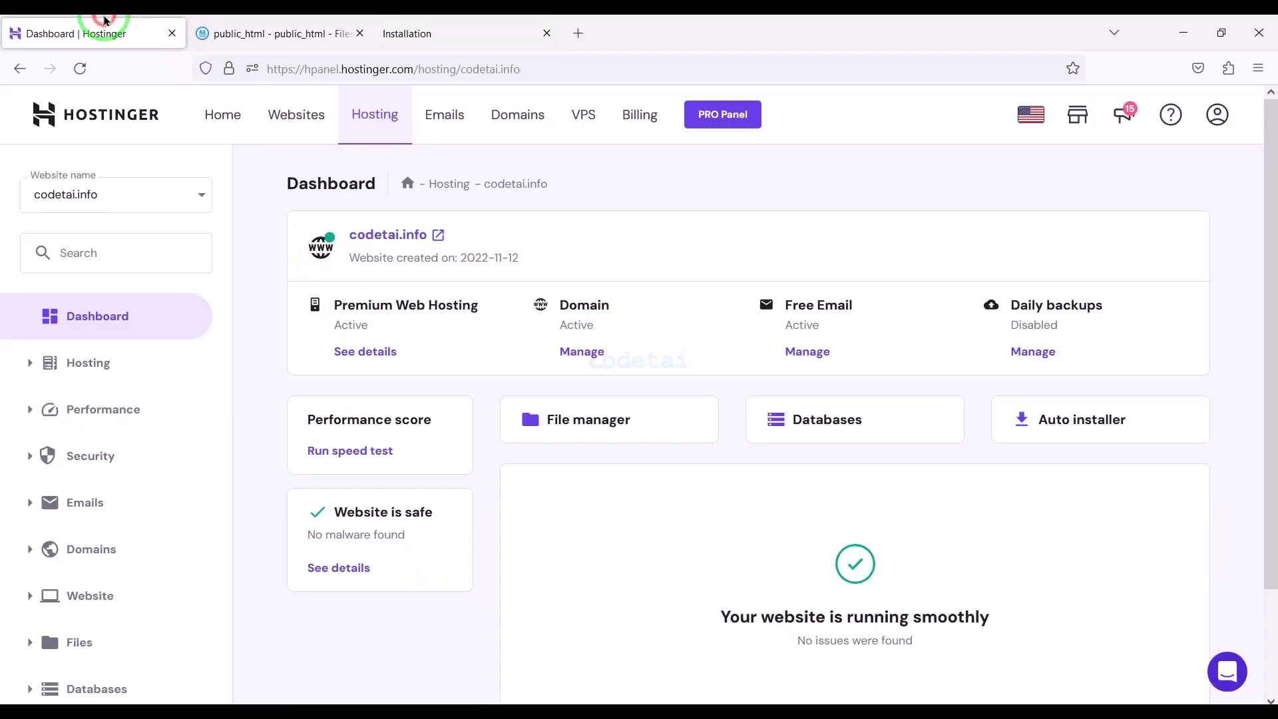
pyautogui.click(838, 435)
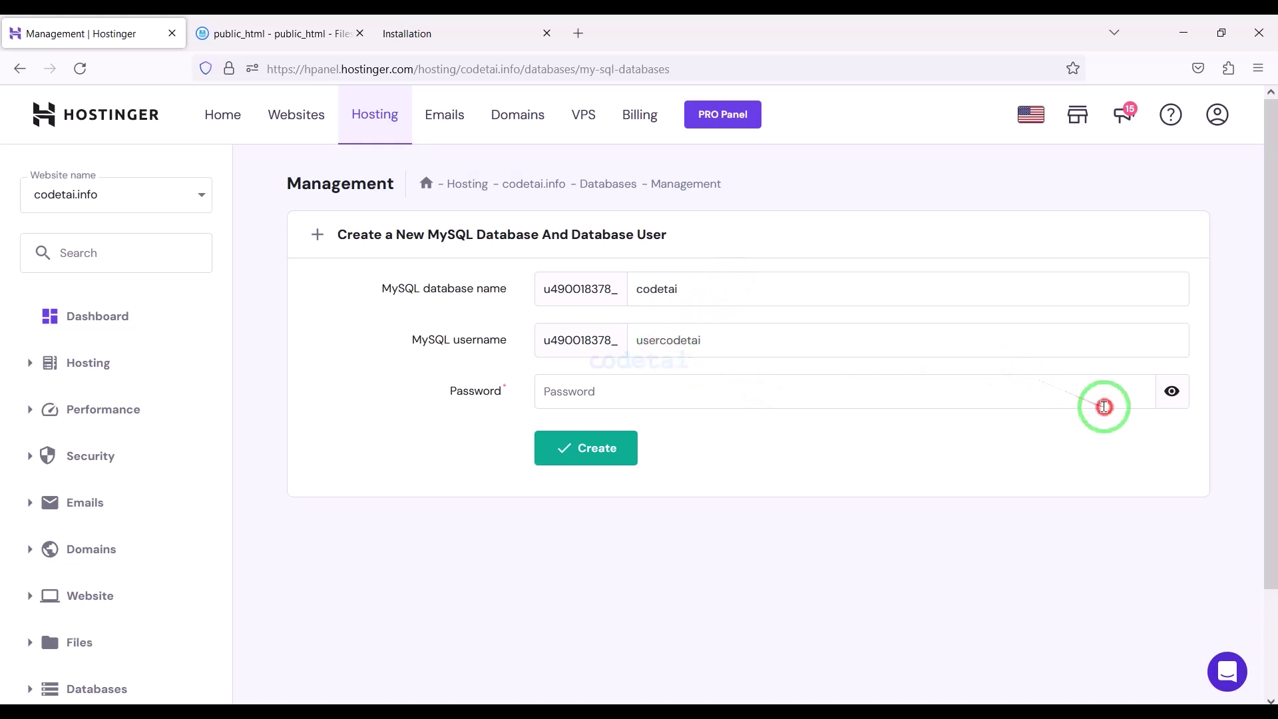
pyautogui.click(1134, 391)
pyautogui.moveTo(628, 390); pyautogui.dragTo(516, 393)
pyautogui.hotkey('ctrl', 'c')
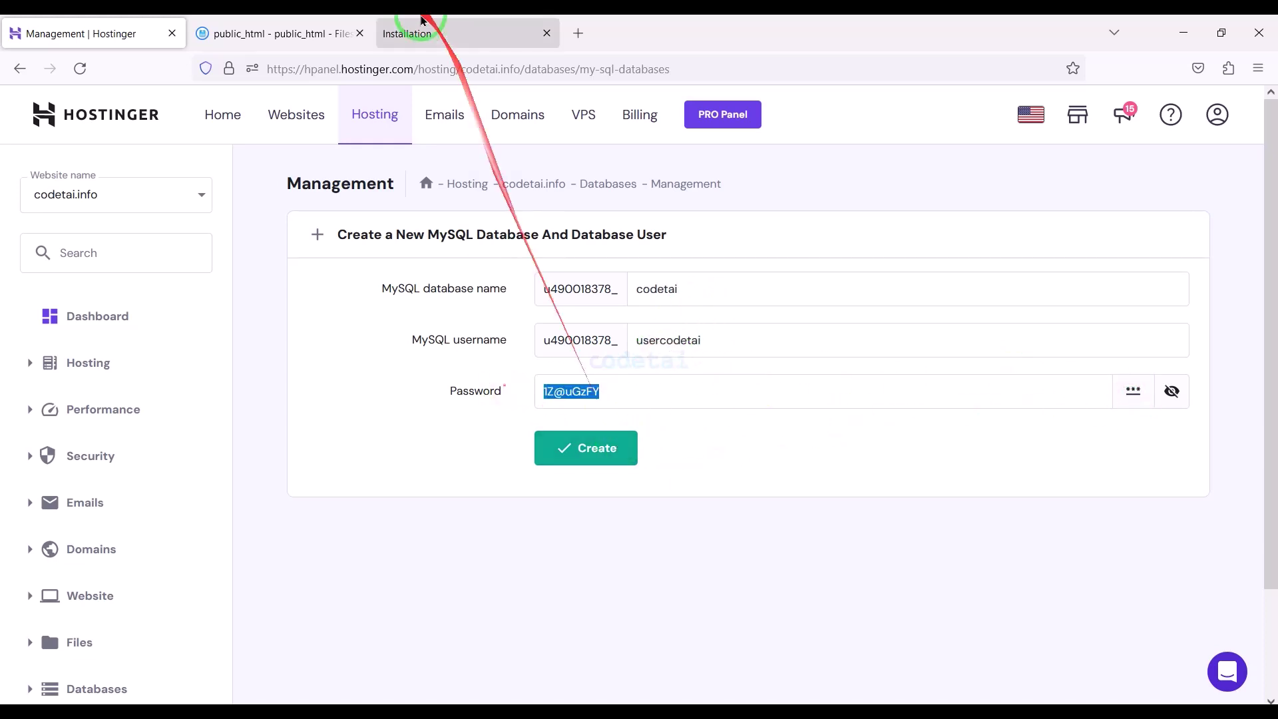
pyautogui.click(413, 32)
pyautogui.click(398, 535)
pyautogui.hotkey('ctrl', 'v')
pyautogui.click(86, 33)
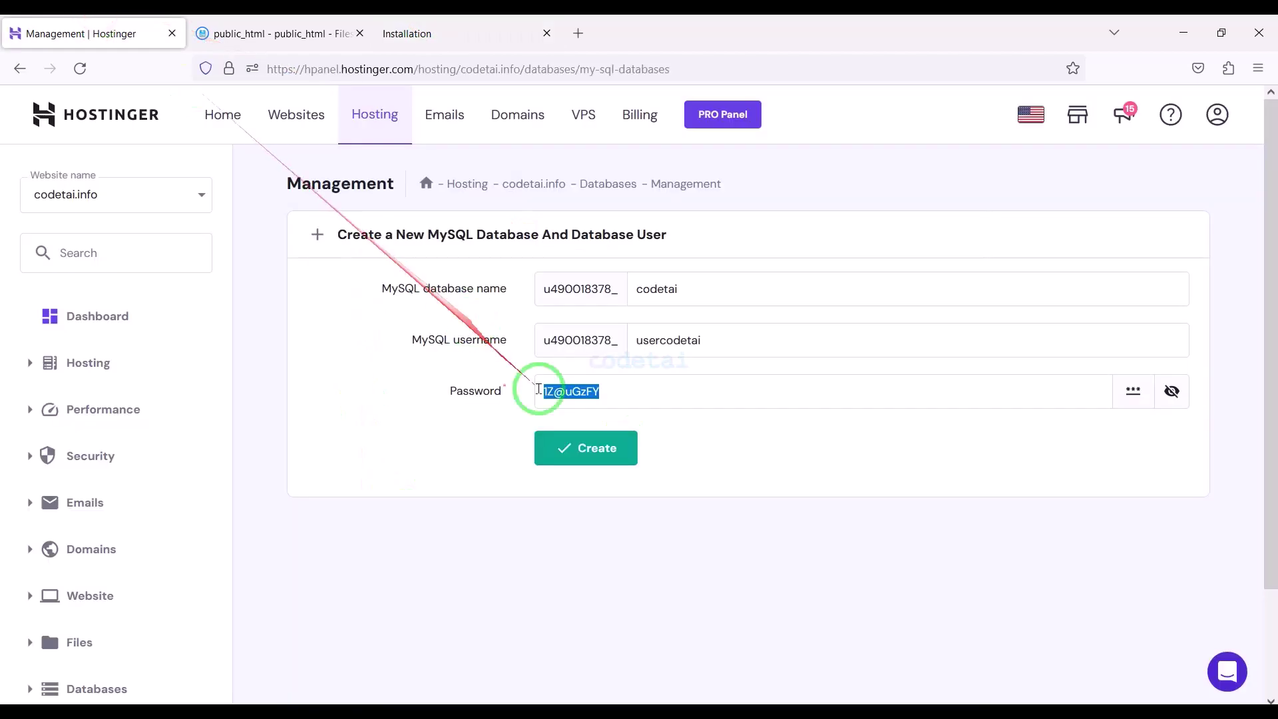
pyautogui.click(589, 448)
# Step: Copy the new database name into the installer's Database Name field
pyautogui.scroll(-2, 543, 521)
pyautogui.moveTo(442, 560); pyautogui.dragTo(322, 561)
pyautogui.hotkey('ctrl', 'c')
pyautogui.click(436, 21)
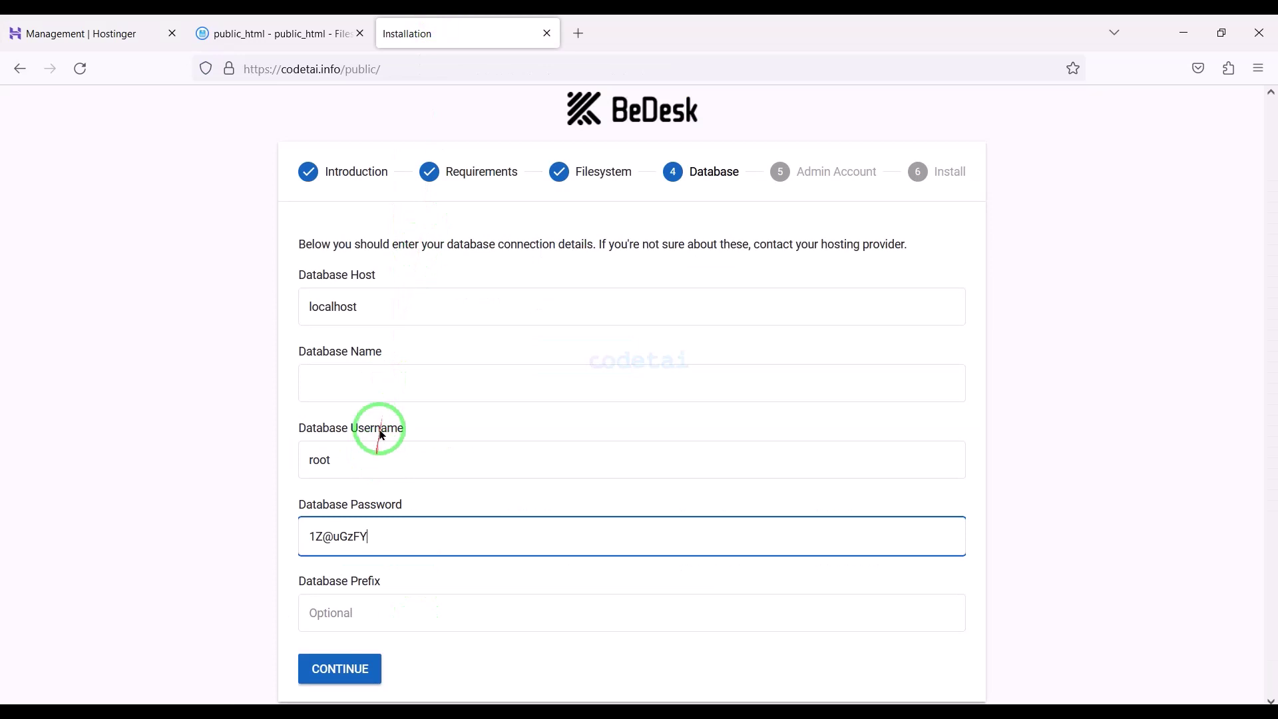
pyautogui.click(405, 369)
pyautogui.hotkey('ctrl', 'v')
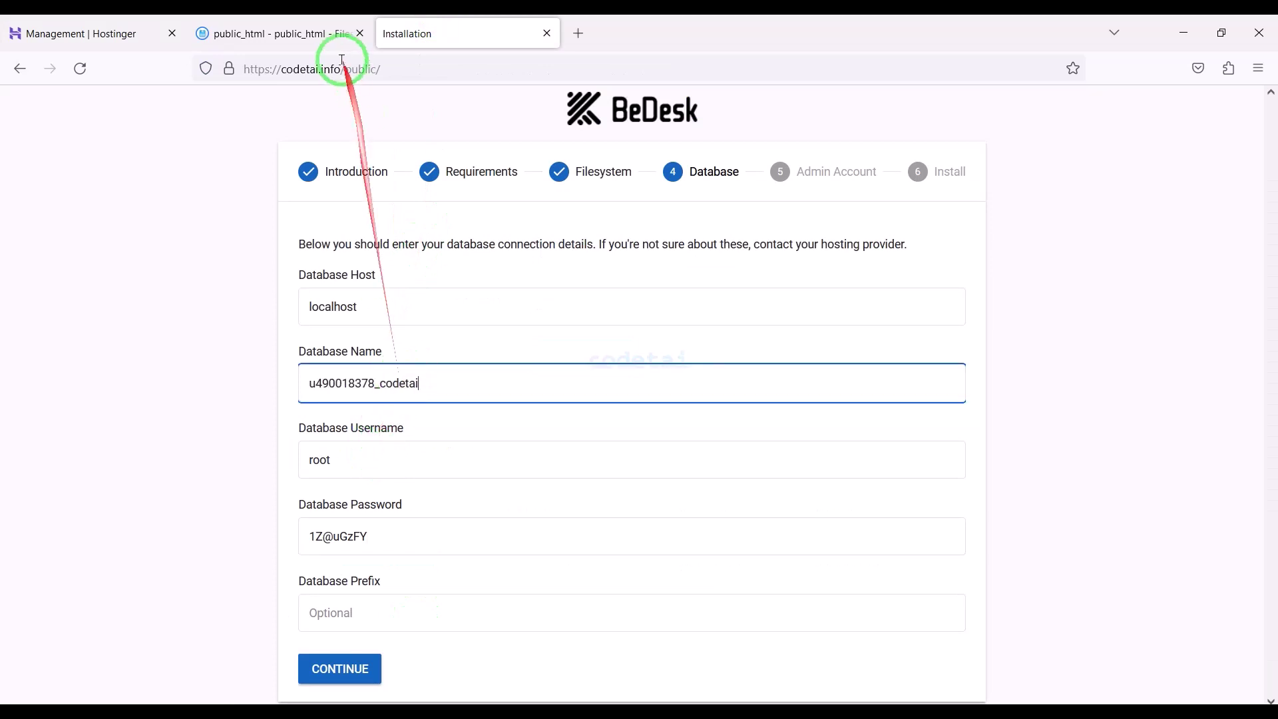
# Step: Replace the root username with the MySQL user name and submit the database details
pyautogui.click(73, 33)
pyautogui.moveTo(522, 589); pyautogui.dragTo(493, 564)
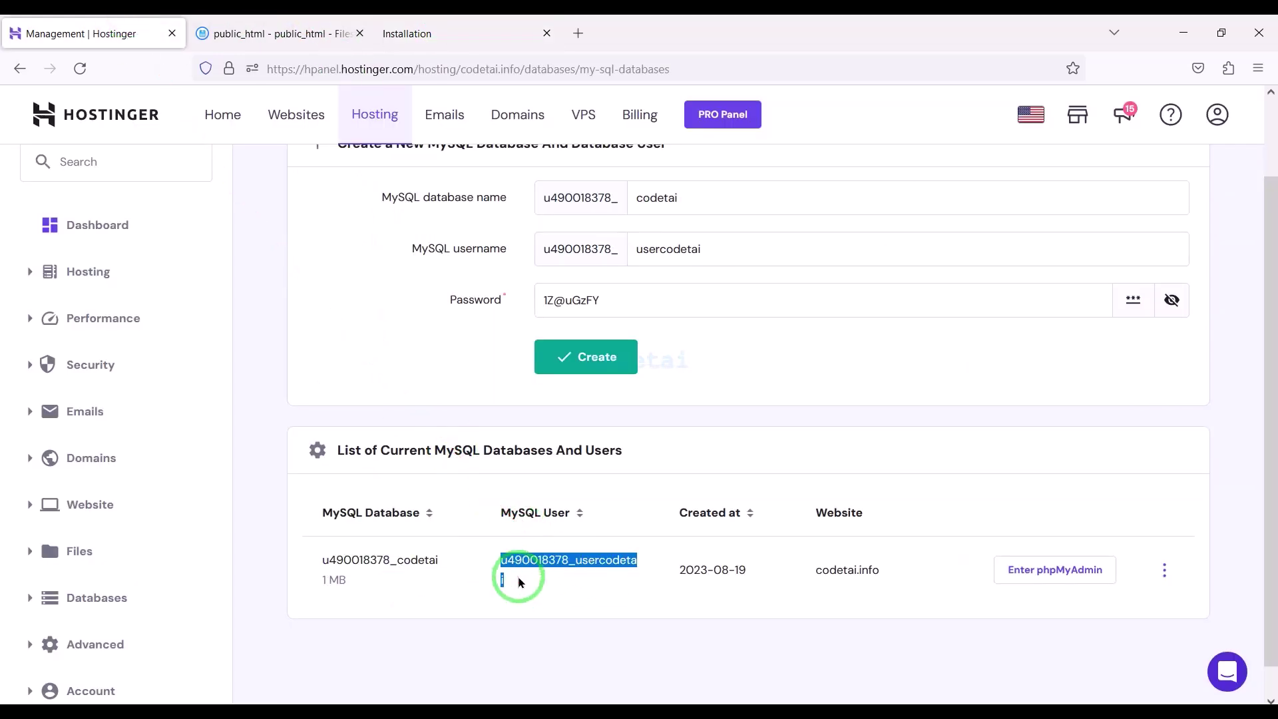
pyautogui.click(406, 32)
pyautogui.doubleClick(399, 458)
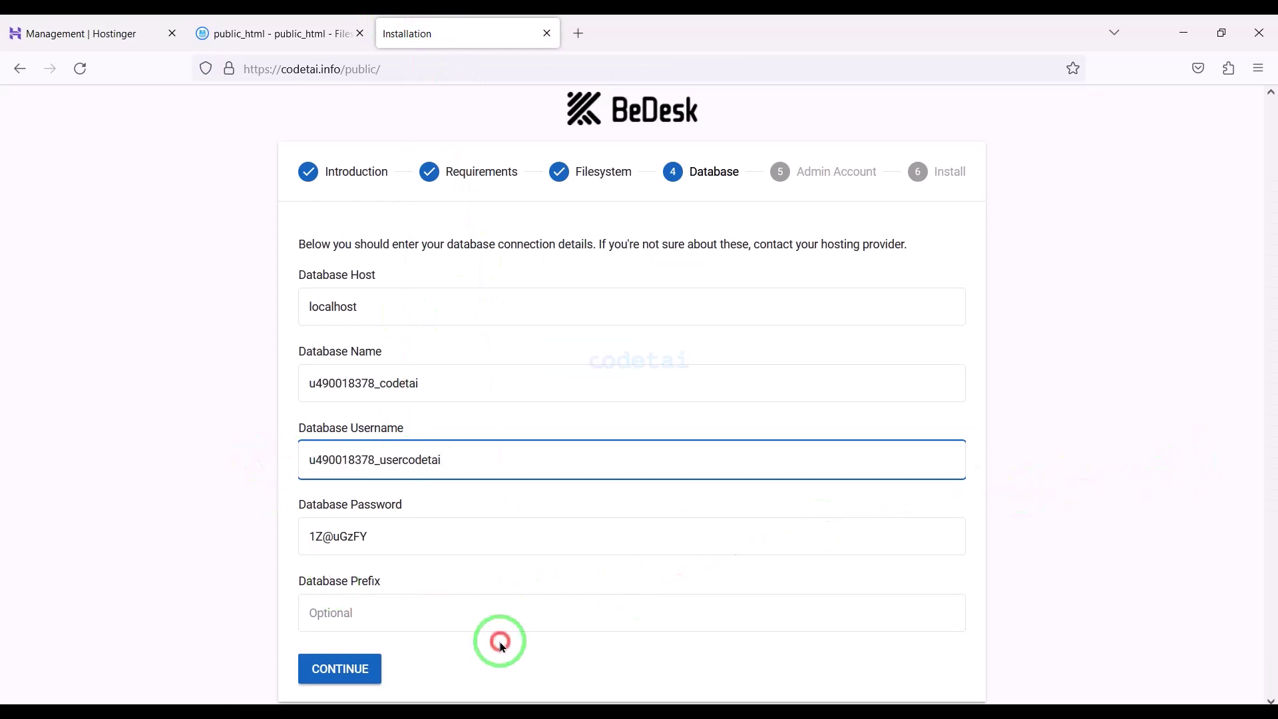
pyautogui.click(337, 673)
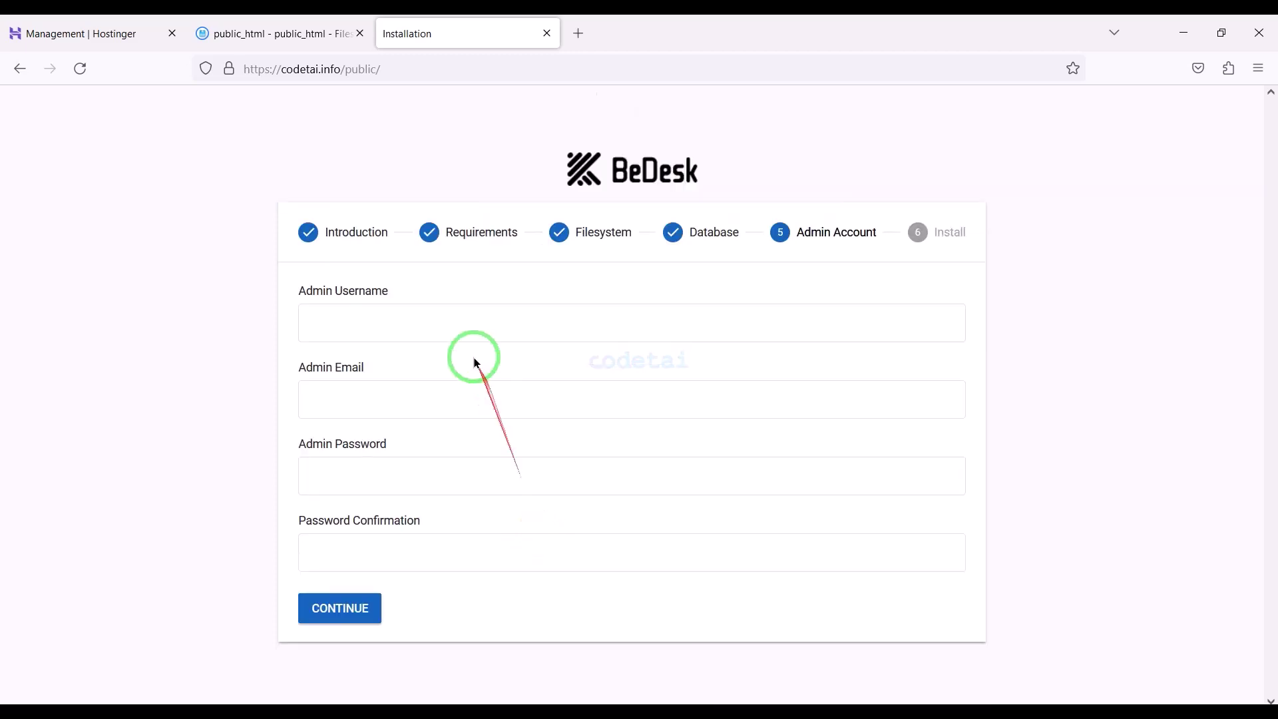
# Step: Enter the admin username, email, password and confirmation, and submit the account details
pyautogui.click(450, 323)
pyautogui.write('codetai')
pyautogui.click(383, 405)
pyautogui.write('t')
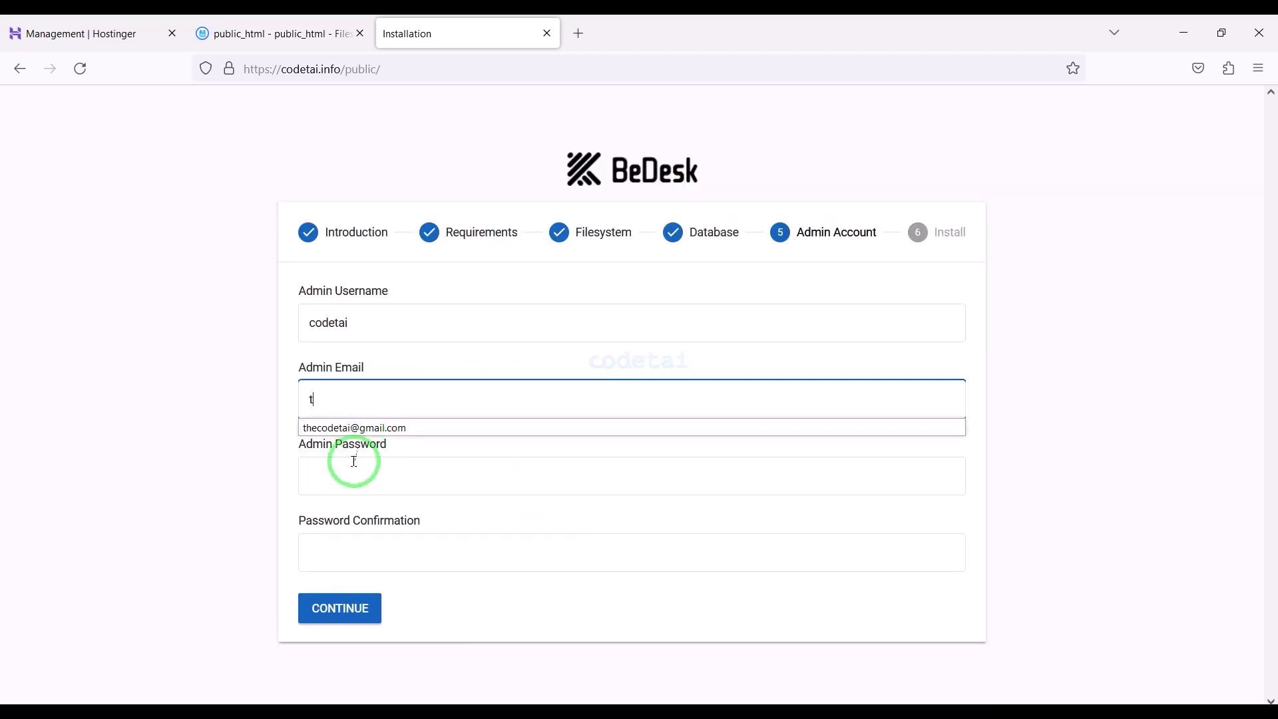
pyautogui.click(359, 427)
pyautogui.click(351, 464)
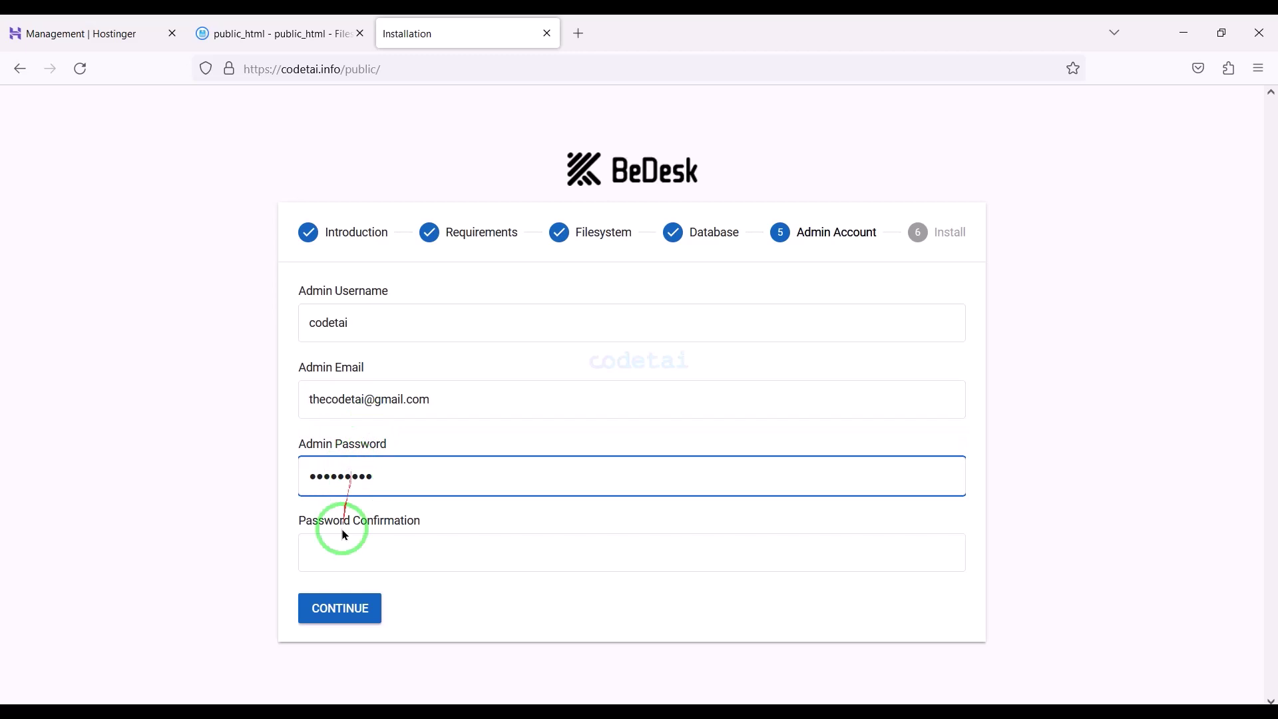
pyautogui.click(342, 550)
pyautogui.write('c')
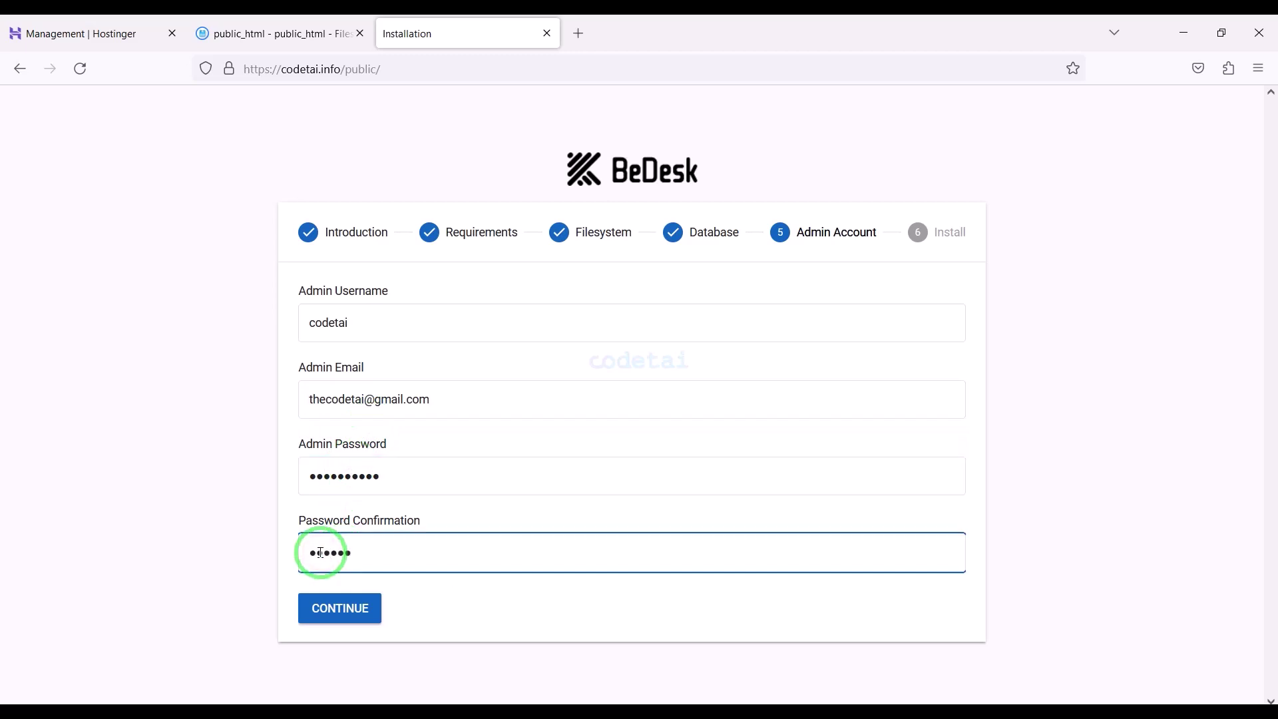
pyautogui.click(340, 609)
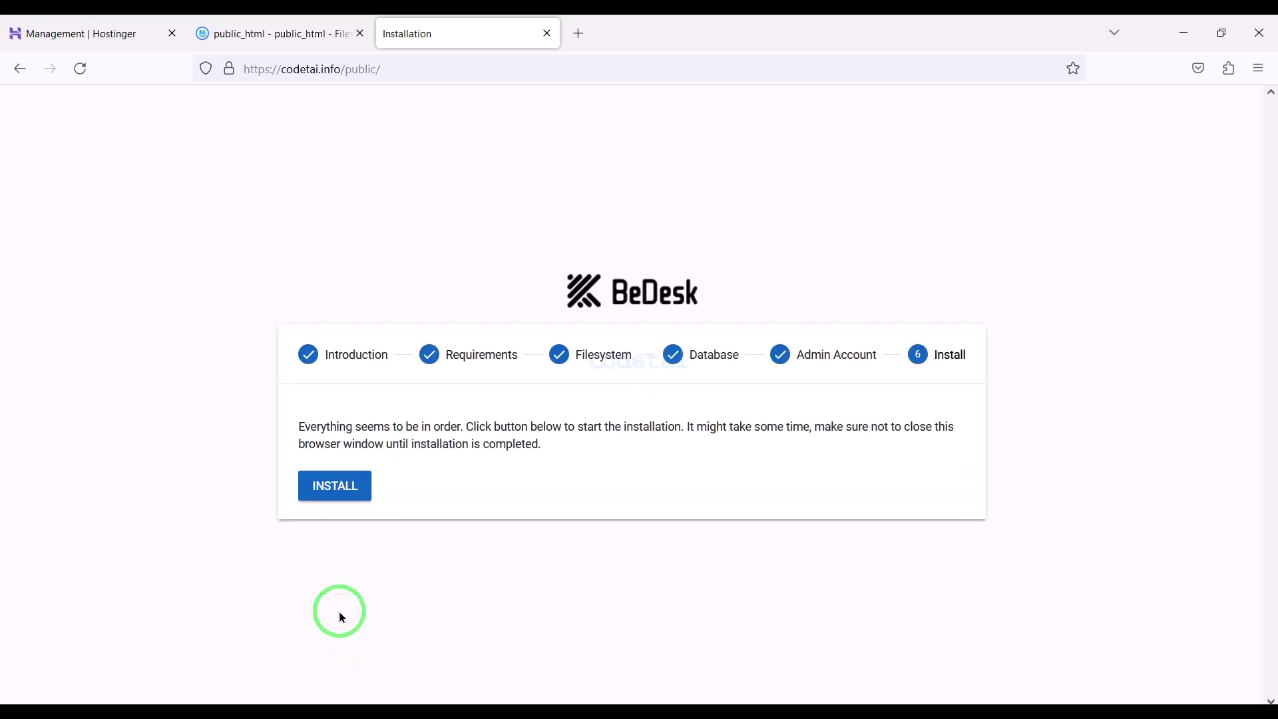
# Step: Run the BeDesk installation and try dark and light mode on the new help center
pyautogui.click(343, 491)
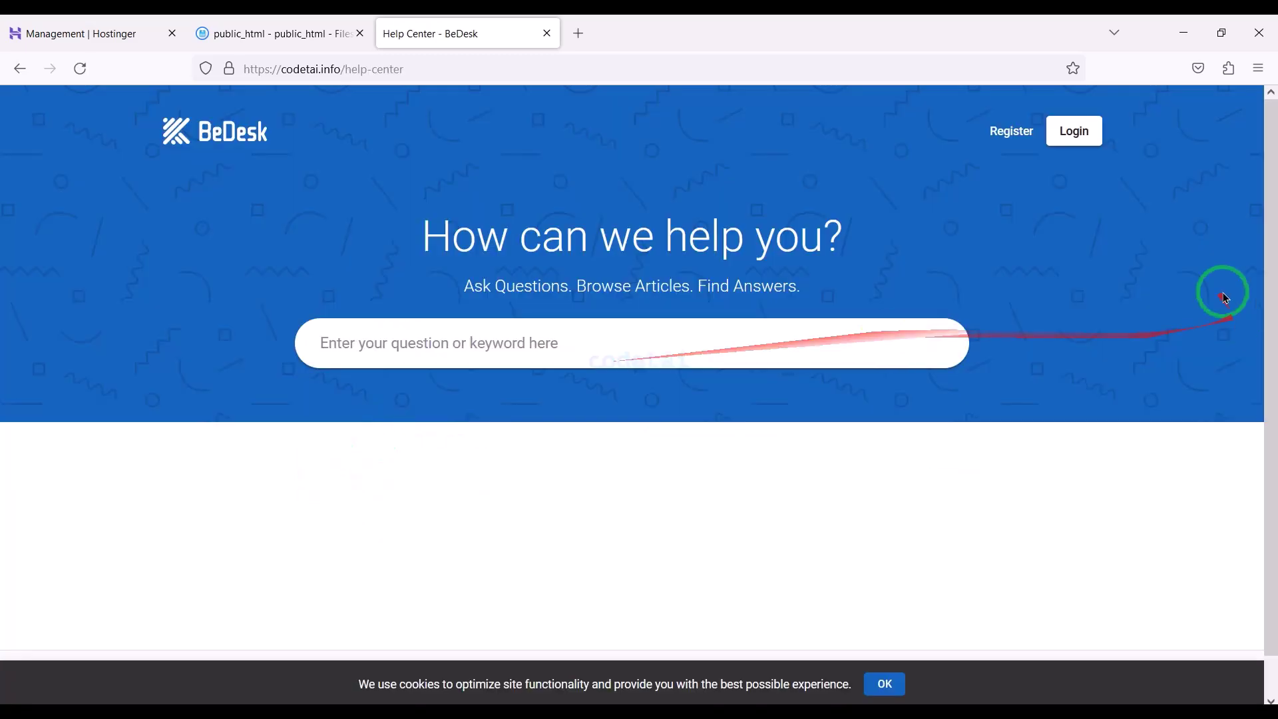
pyautogui.scroll(-1, 1065, 466)
pyautogui.click(885, 683)
pyautogui.click(975, 660)
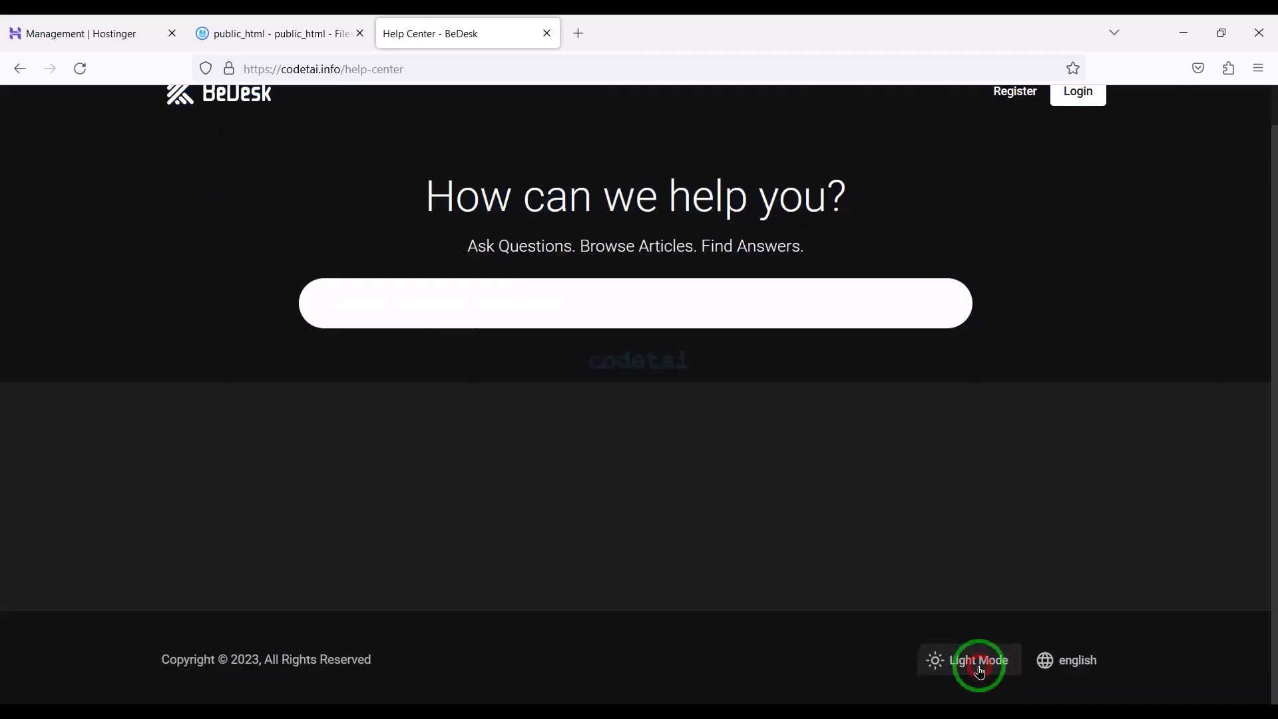
pyautogui.click(976, 660)
pyautogui.moveTo(1270, 531); pyautogui.dragTo(1275, 302)
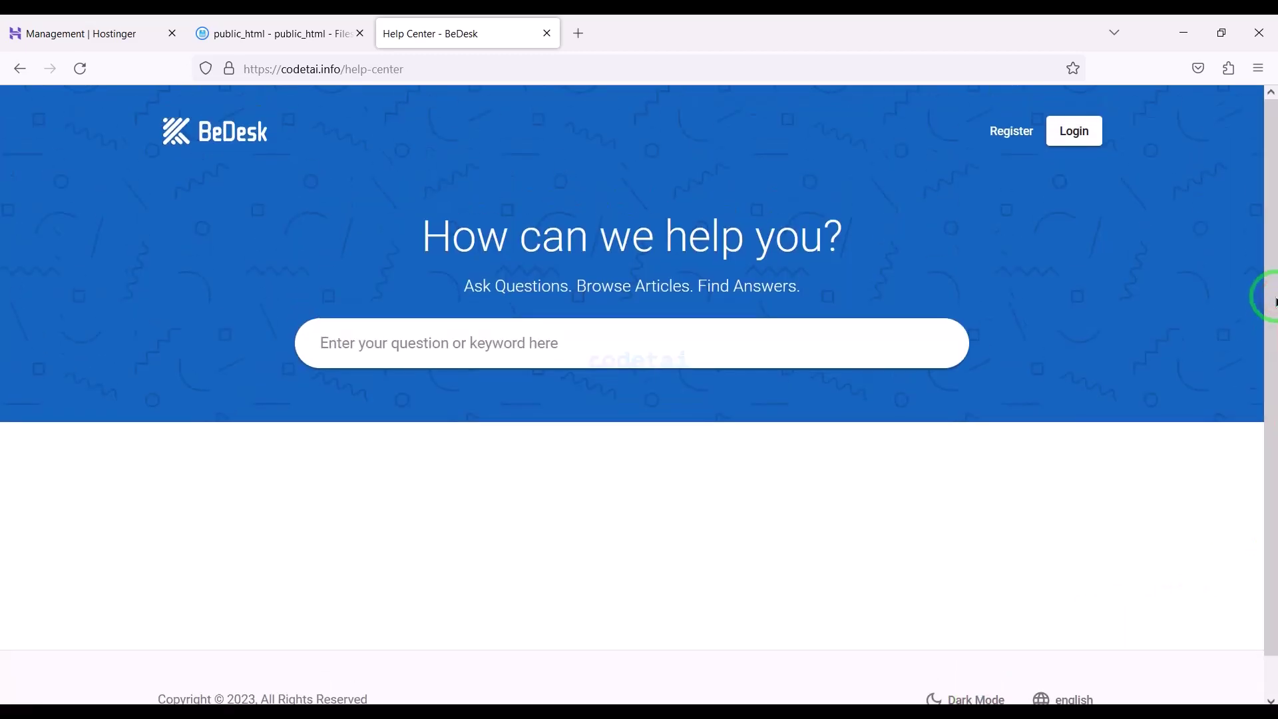
# Step: Sign in to the help center with the admin account's email and password
pyautogui.click(1074, 131)
pyautogui.click(654, 333)
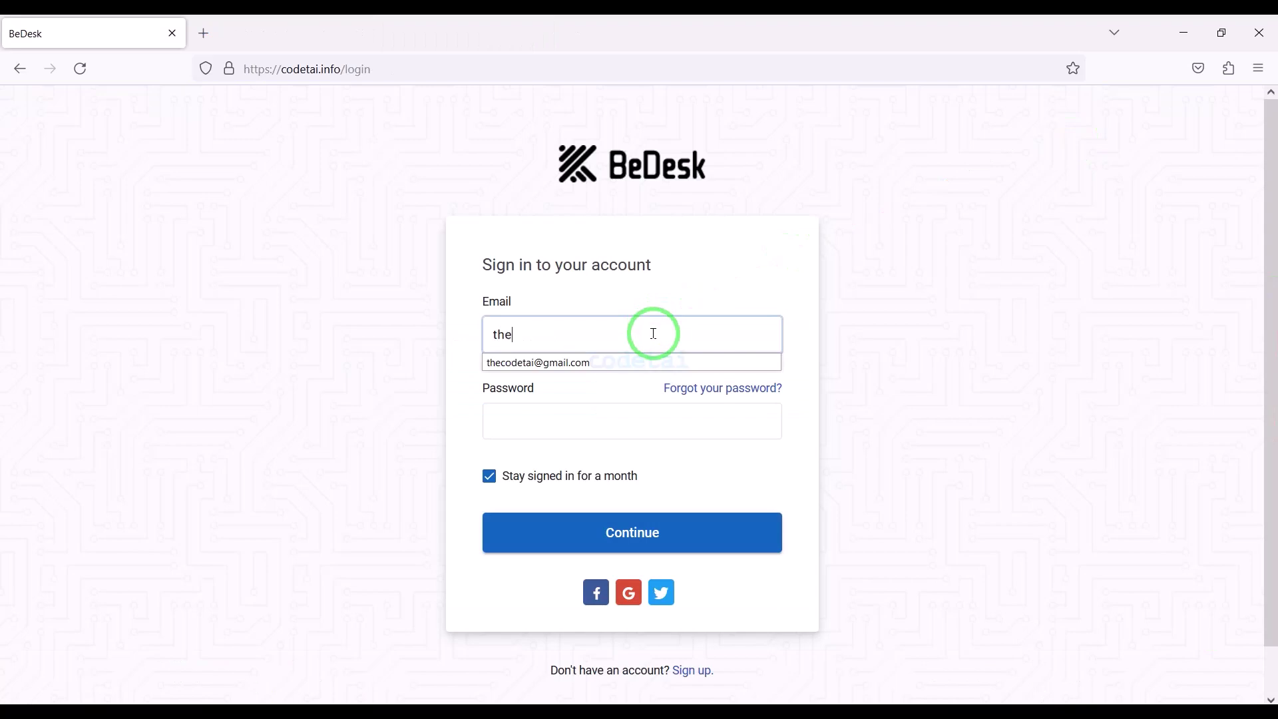
pyautogui.click(510, 405)
pyautogui.write('a')
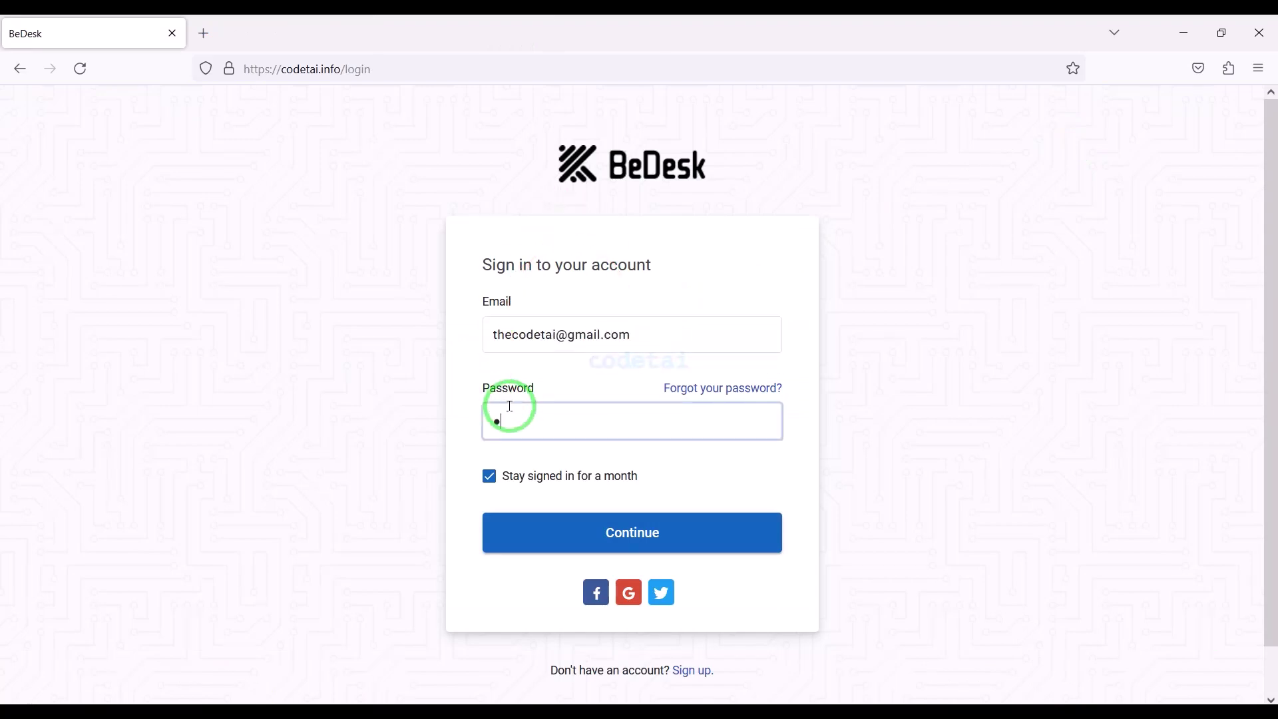
pyautogui.press('Return')
# Step: Go to the admin Analytics page and open its account dropdown menu
pyautogui.click(1072, 127)
pyautogui.click(1088, 181)
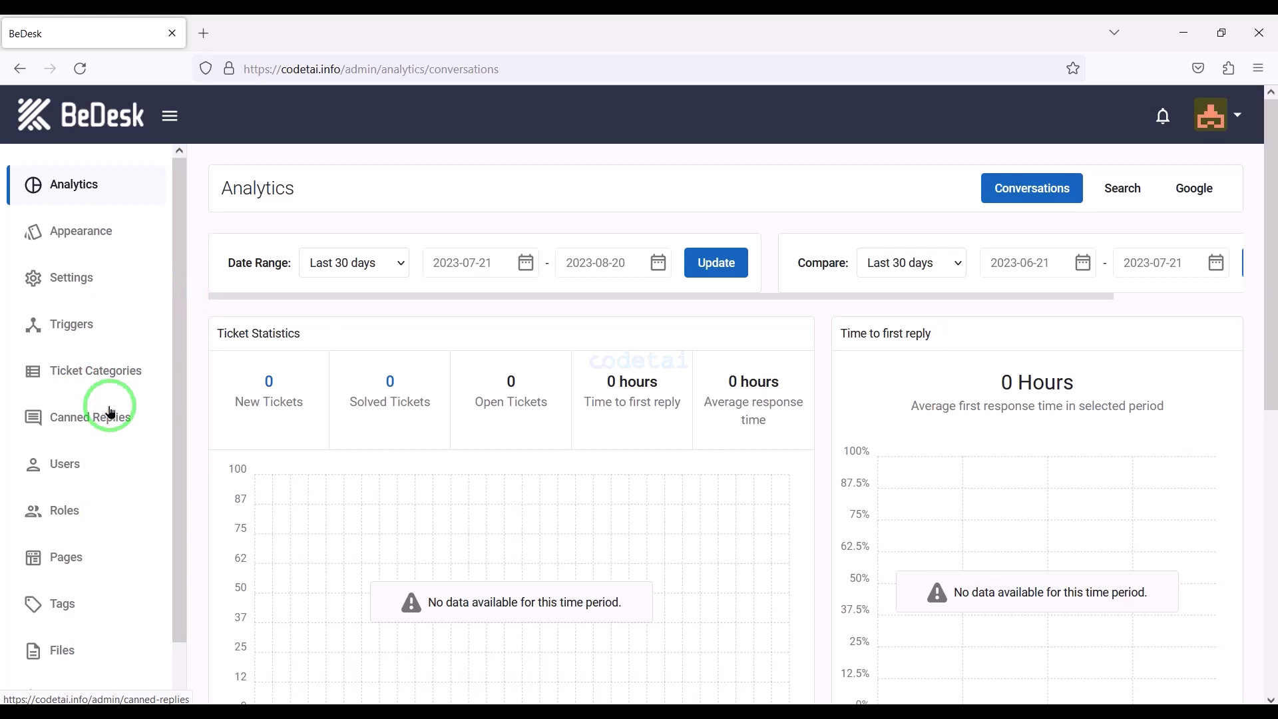
pyautogui.click(585, 614)
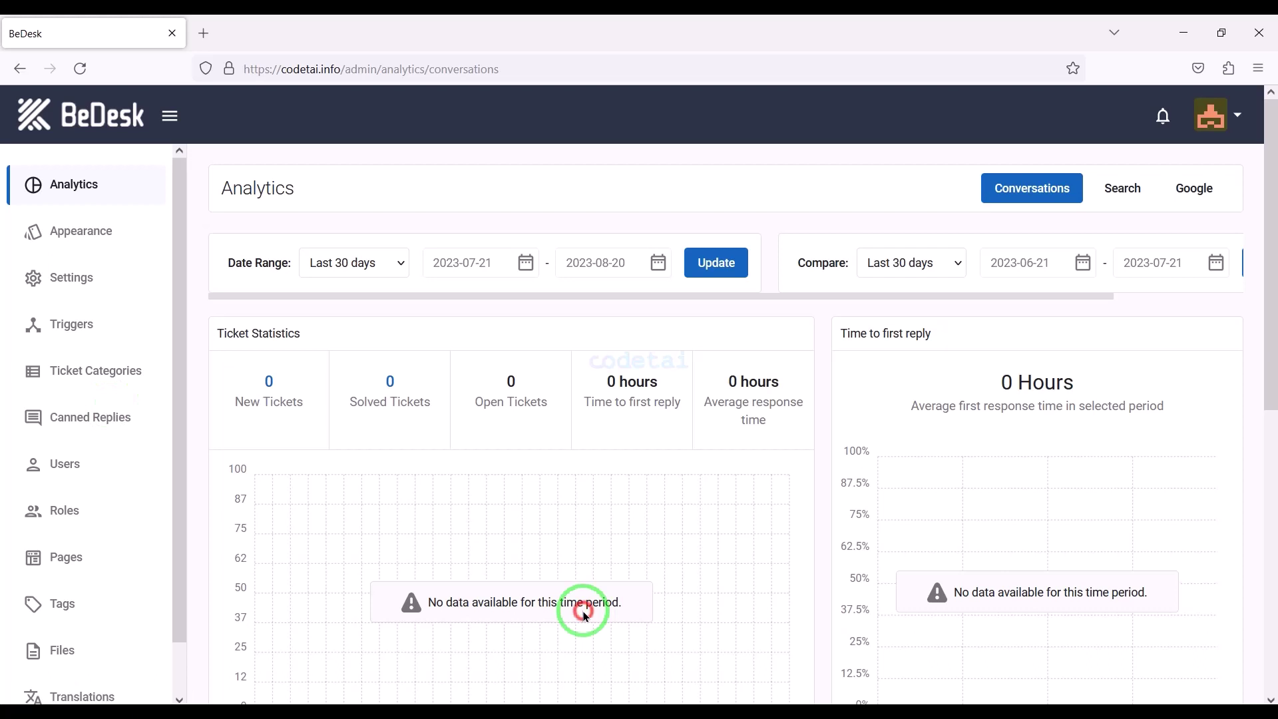
pyautogui.click(1219, 127)
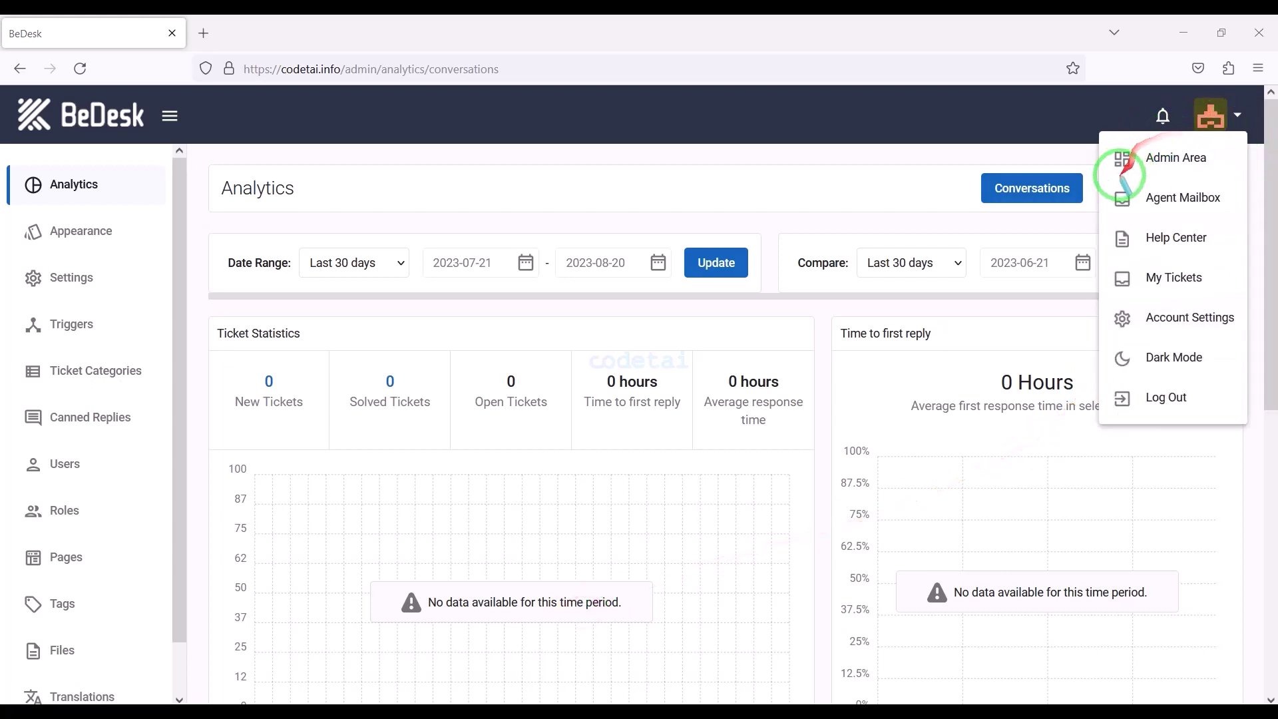
pyautogui.moveTo(1108, 184)
pyautogui.mouseDown()
pyautogui.moveTo(1218, 289)
pyautogui.moveTo(1237, 345)
pyautogui.mouseUp()
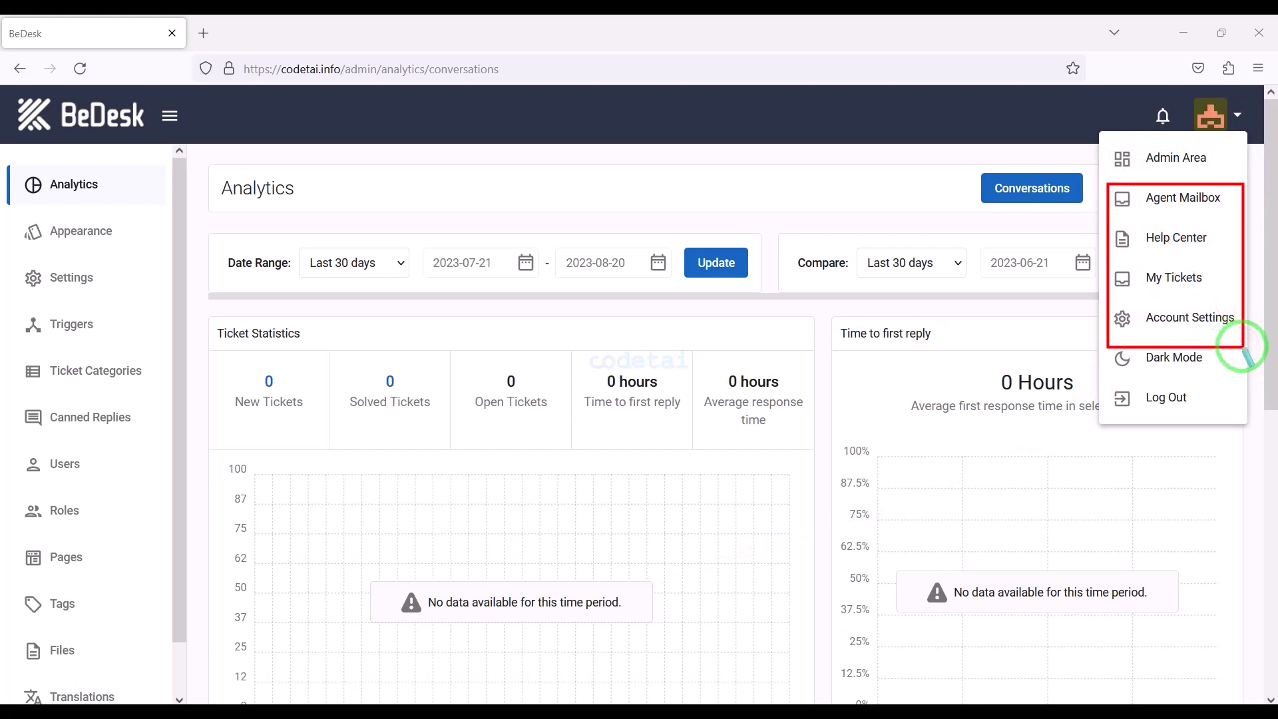
pyautogui.moveTo(1059, 280); pyautogui.dragTo(1155, 211)
# Step: Look through the agent mailbox's assigned-to-me, assigned and closed ticket views
pyautogui.click(1166, 202)
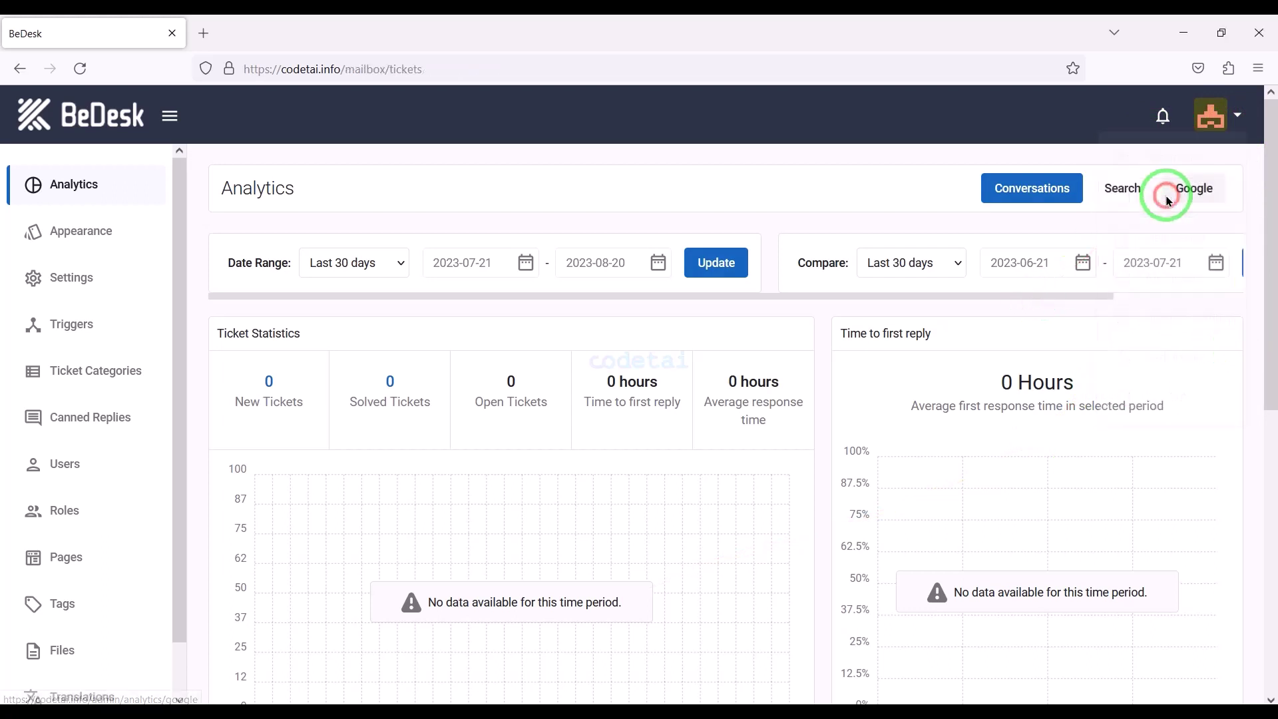
pyautogui.click(107, 244)
pyautogui.click(91, 280)
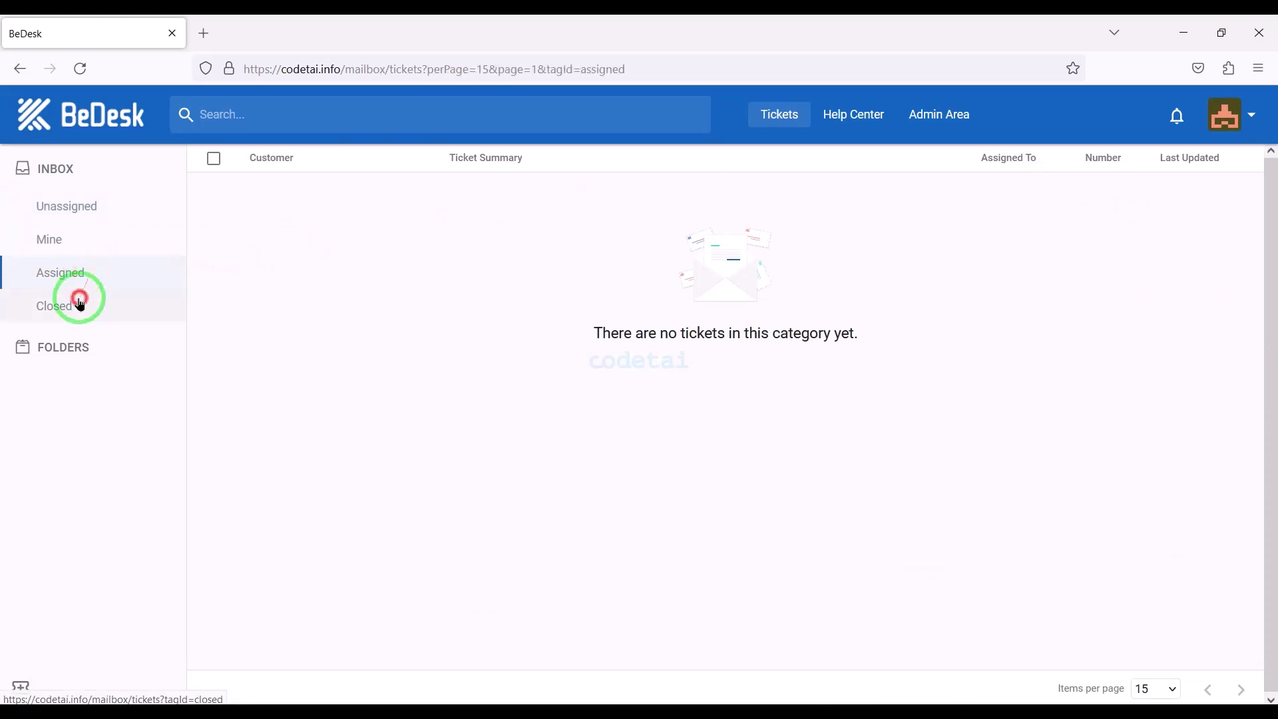
pyautogui.click(75, 305)
pyautogui.click(1227, 114)
# Step: Start a new help center article in a new 'demo' category, tagged demo and qsn
pyautogui.click(1170, 238)
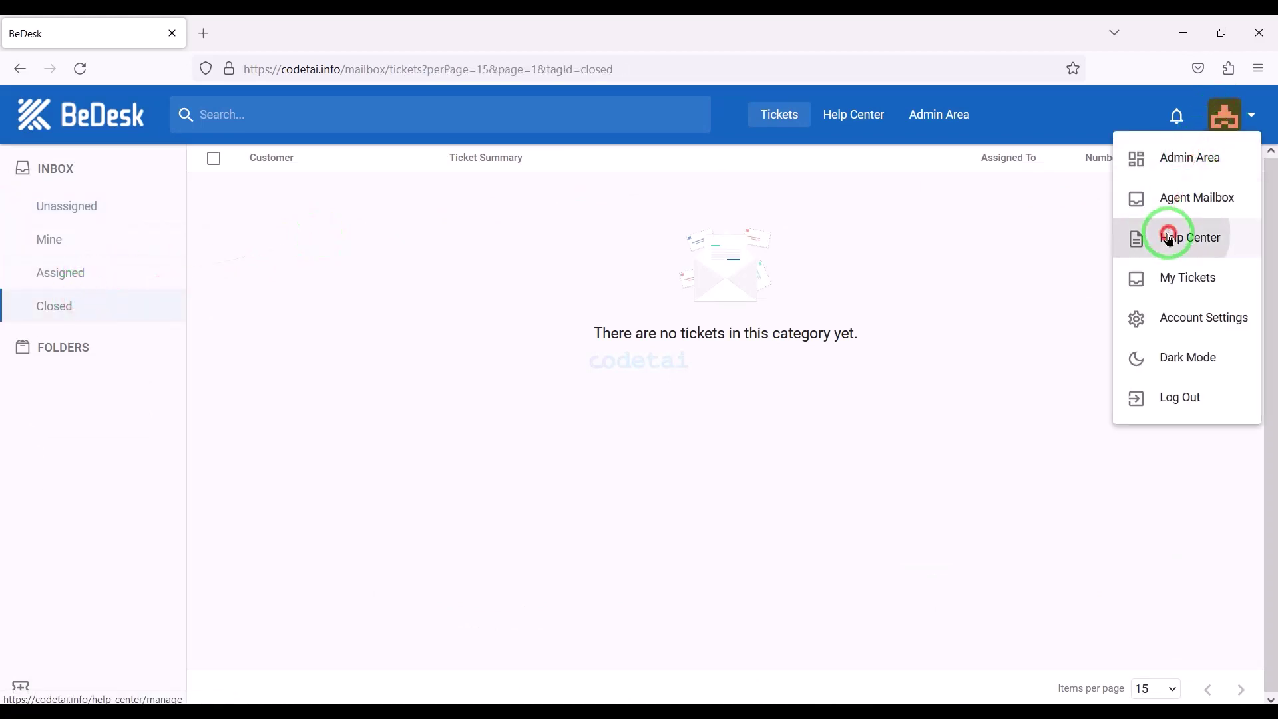
pyautogui.click(1189, 167)
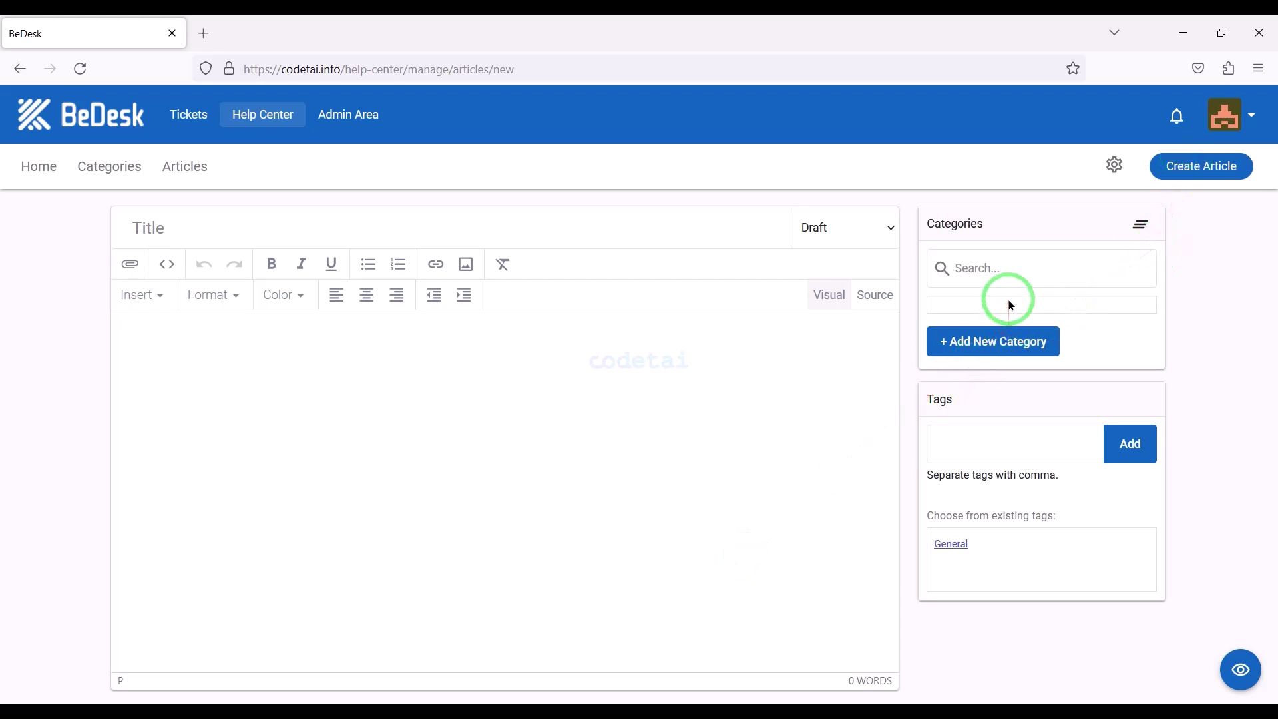
pyautogui.click(990, 340)
pyautogui.click(626, 255)
pyautogui.write('demo')
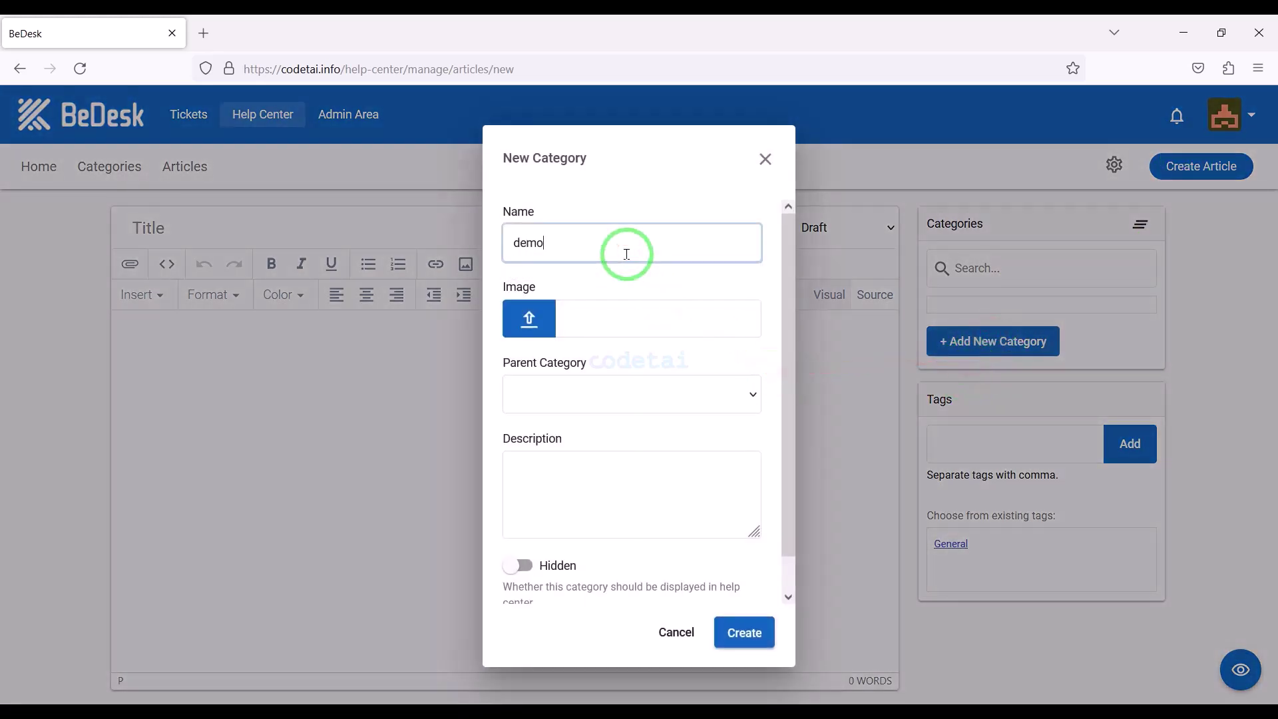
pyautogui.click(747, 636)
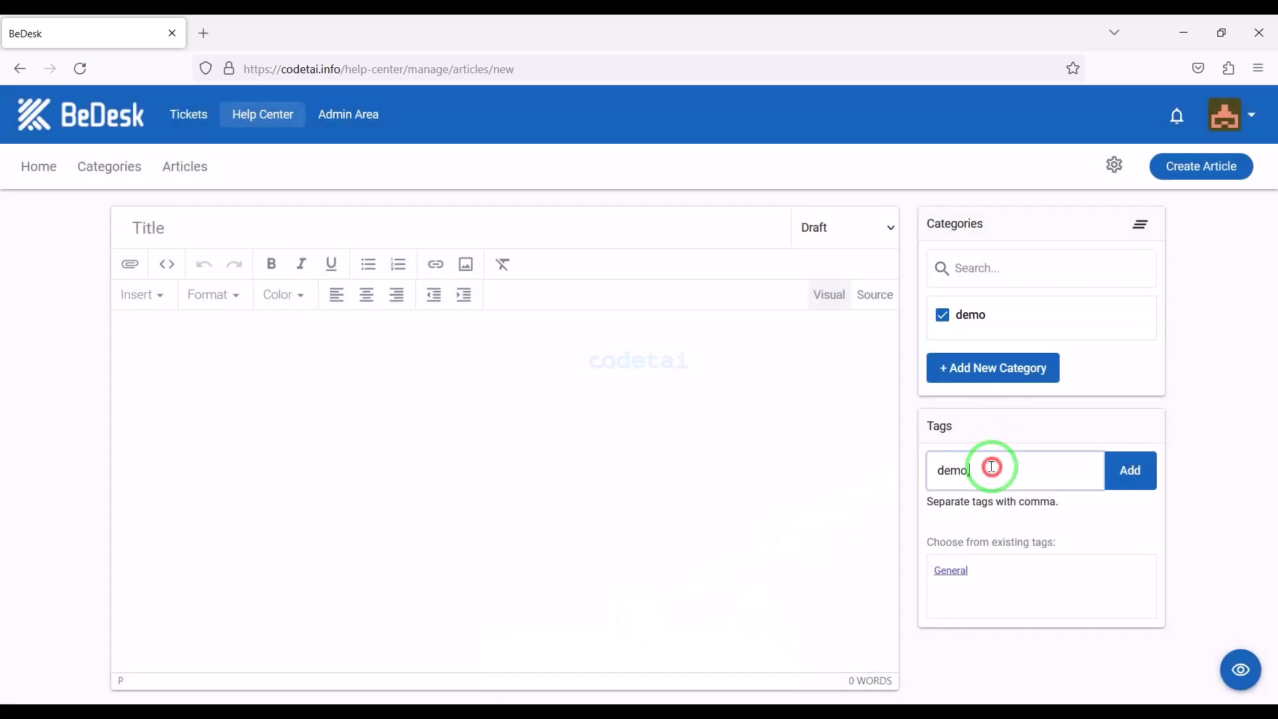
pyautogui.click(1127, 458)
# Step: Try inserting an image and opening article settings, closing both without changes
pyautogui.click(417, 228)
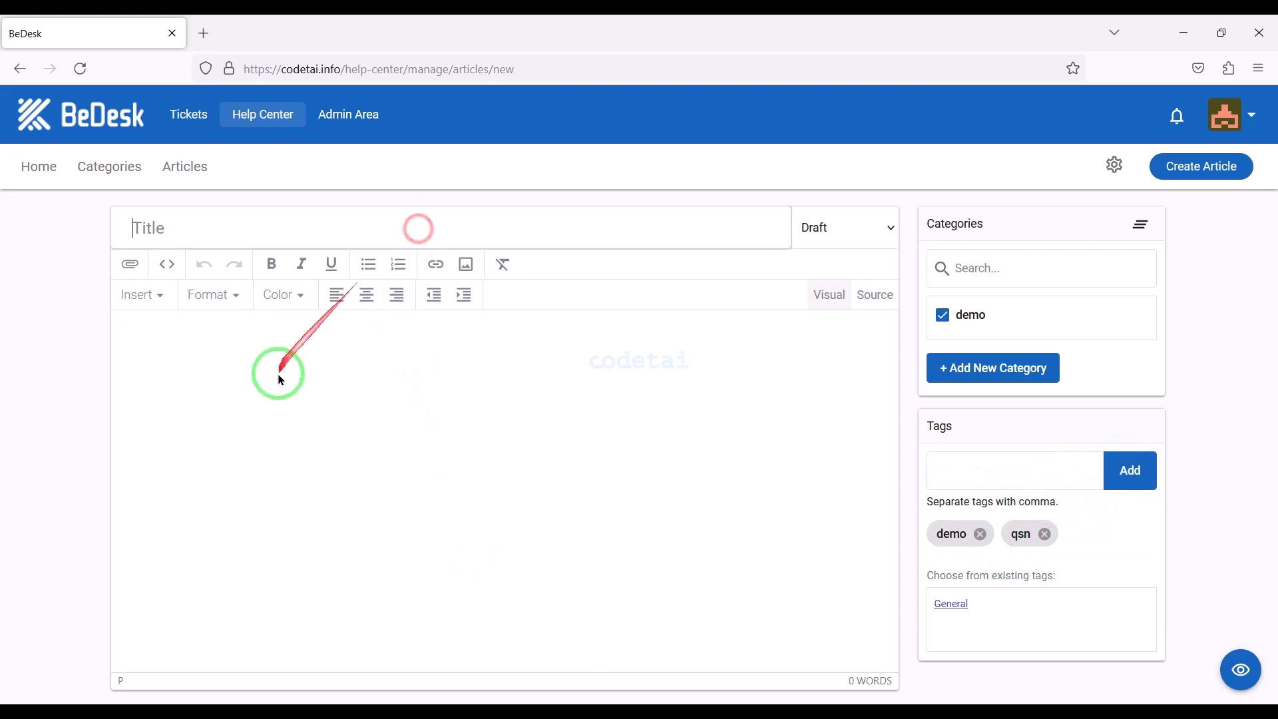
pyautogui.click(466, 264)
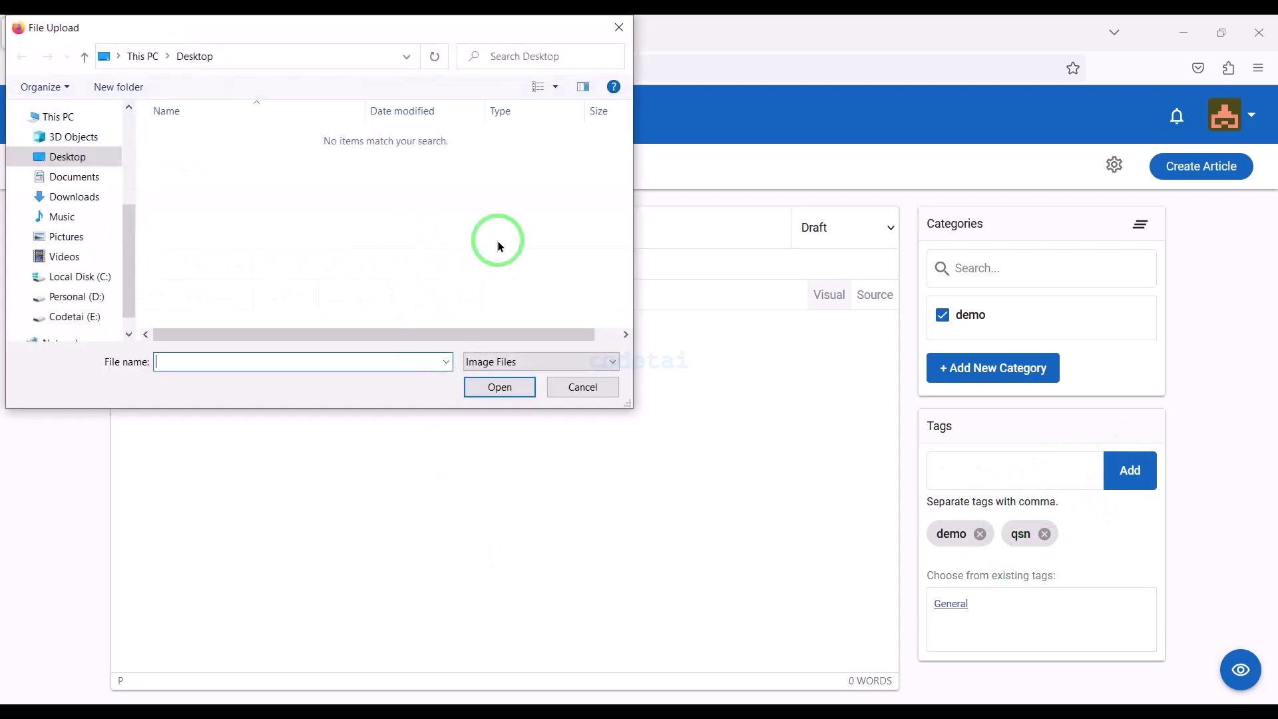
pyautogui.click(616, 27)
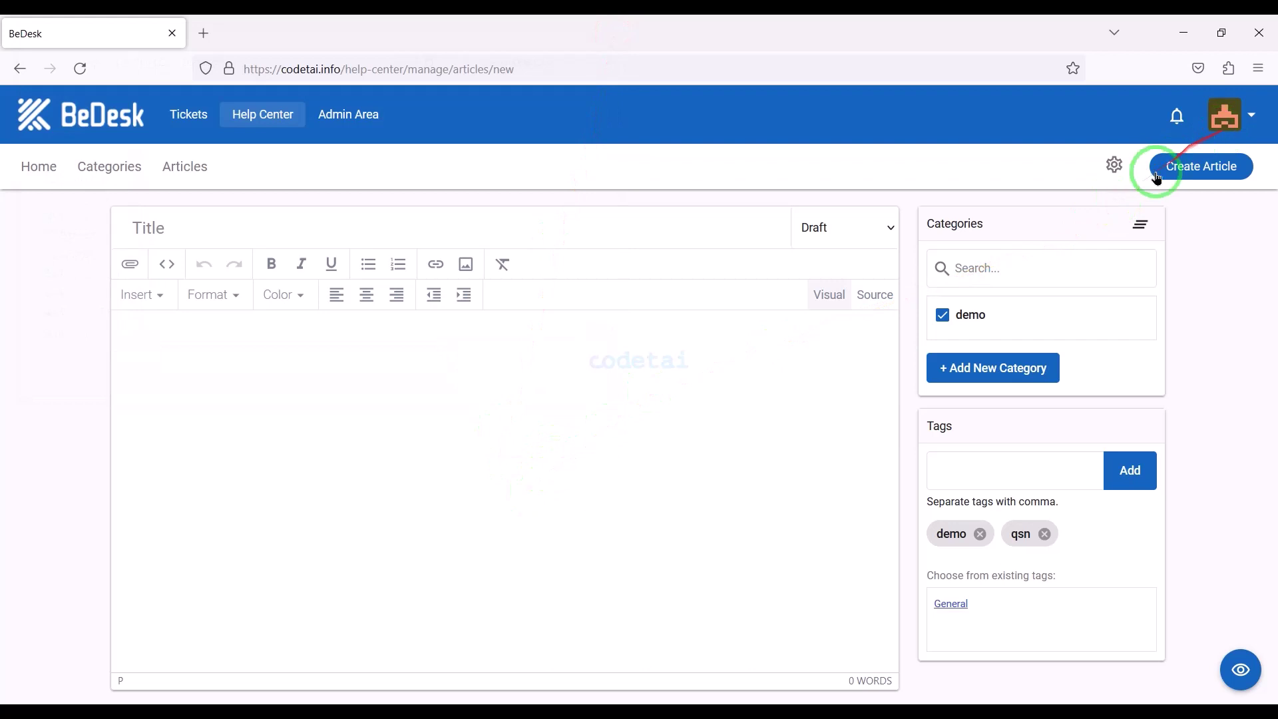
pyautogui.click(1118, 164)
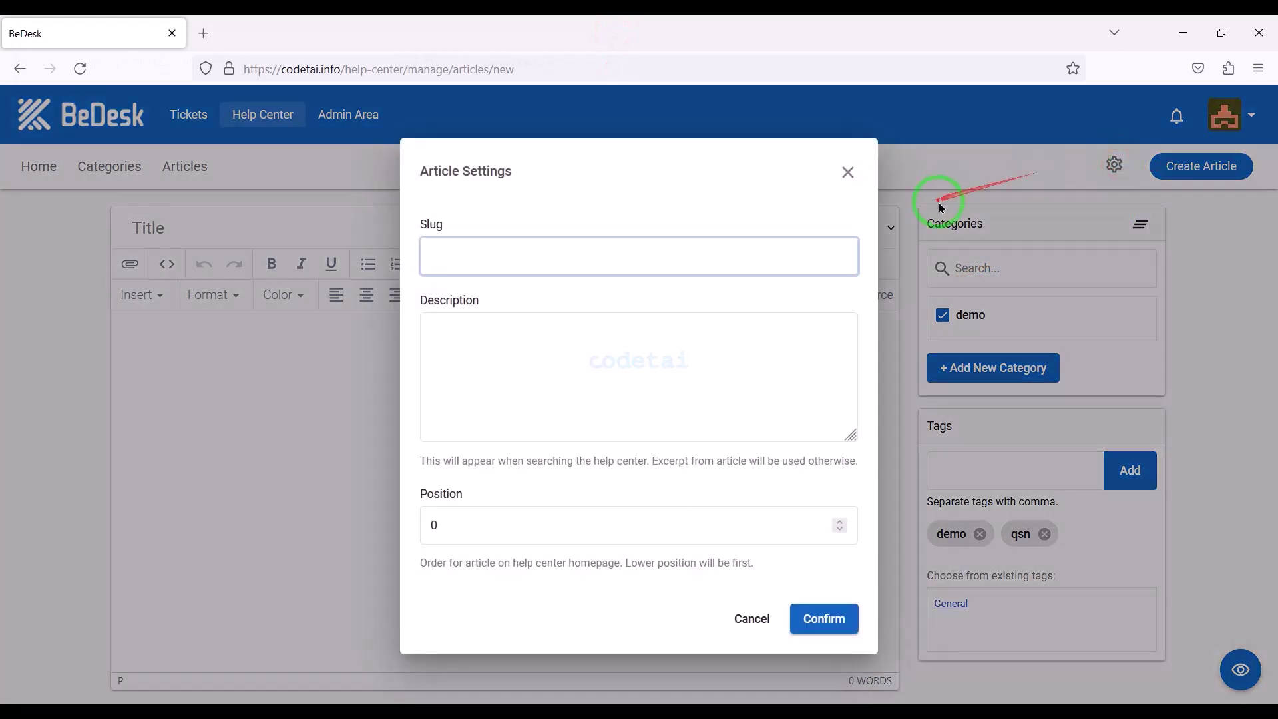
pyautogui.click(844, 172)
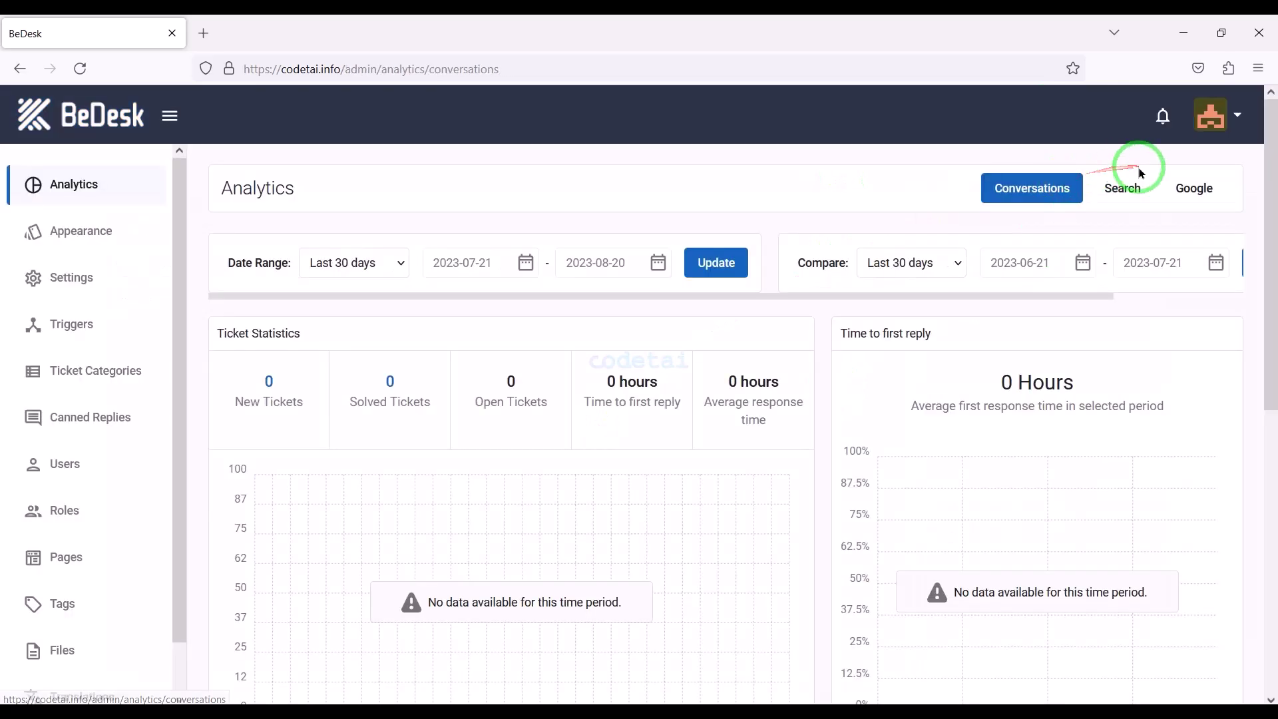
# Step: Browse the search, Google and conversations analytics views
pyautogui.click(1130, 181)
pyautogui.click(1193, 188)
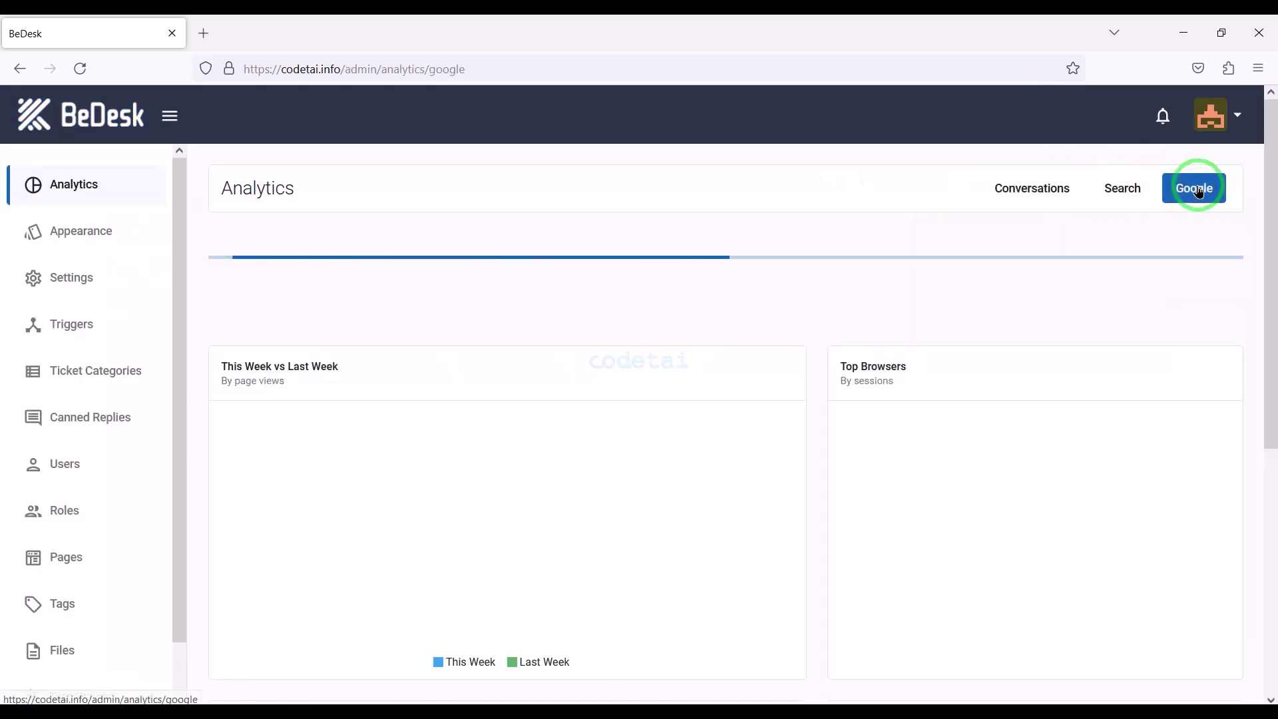
pyautogui.click(1140, 196)
pyautogui.click(1030, 188)
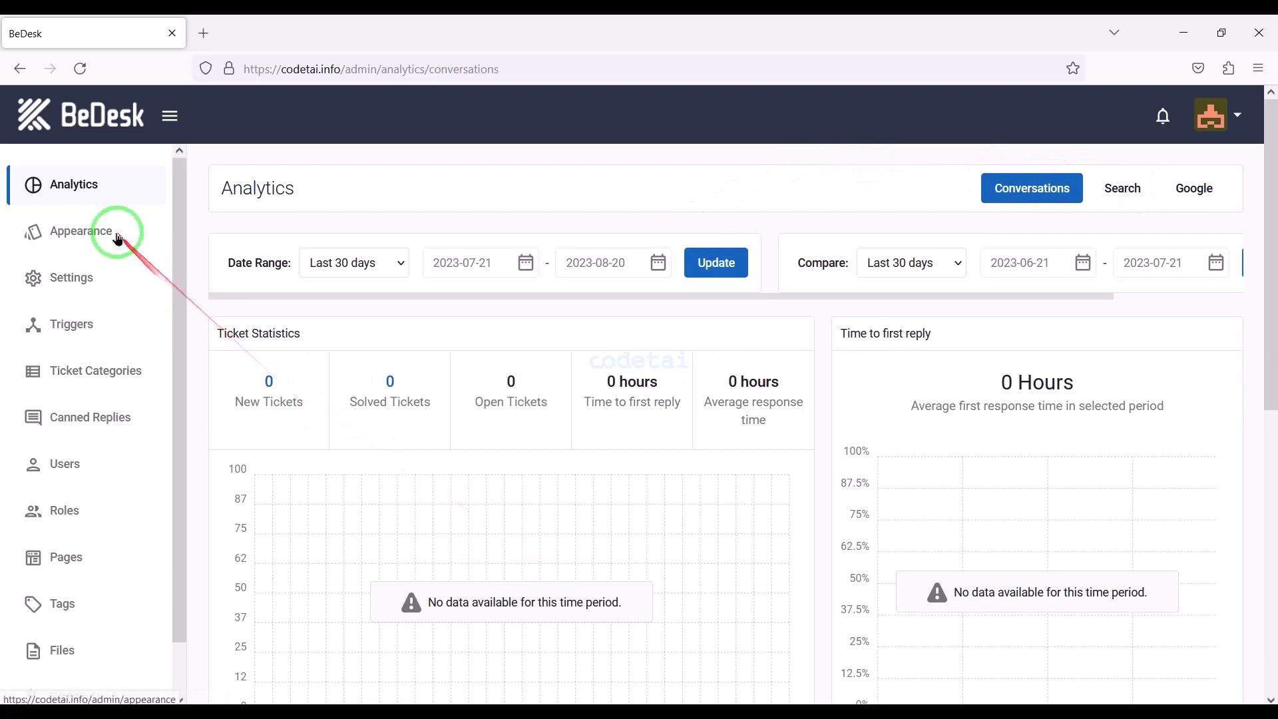
# Step: In Appearance > General, upload the codetai logo to both logo slots and add a favicon
pyautogui.click(79, 231)
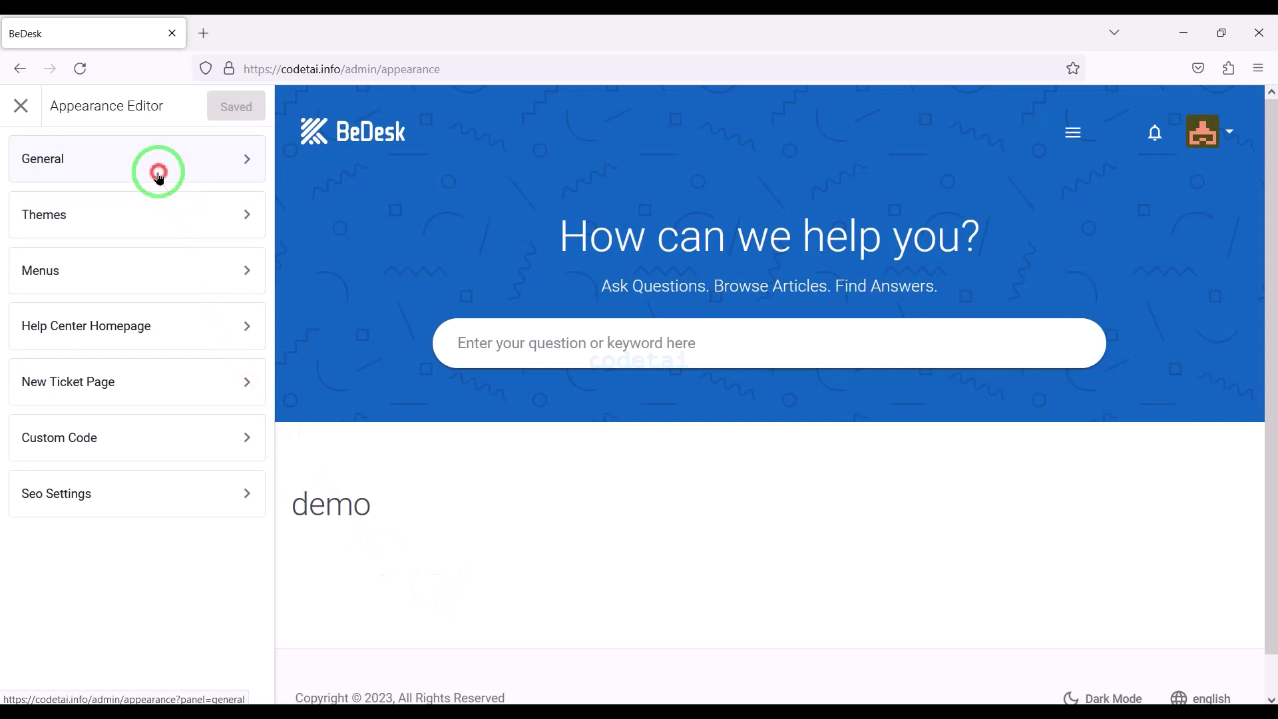
pyautogui.click(159, 177)
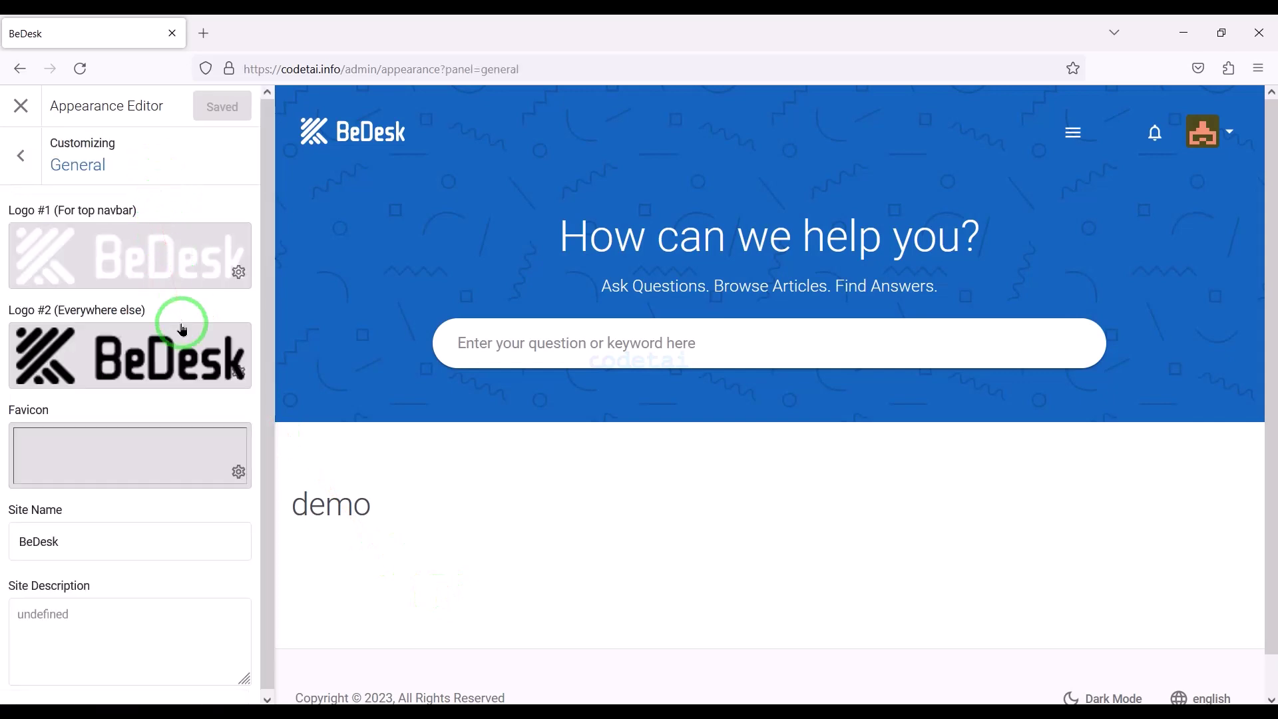
pyautogui.click(189, 274)
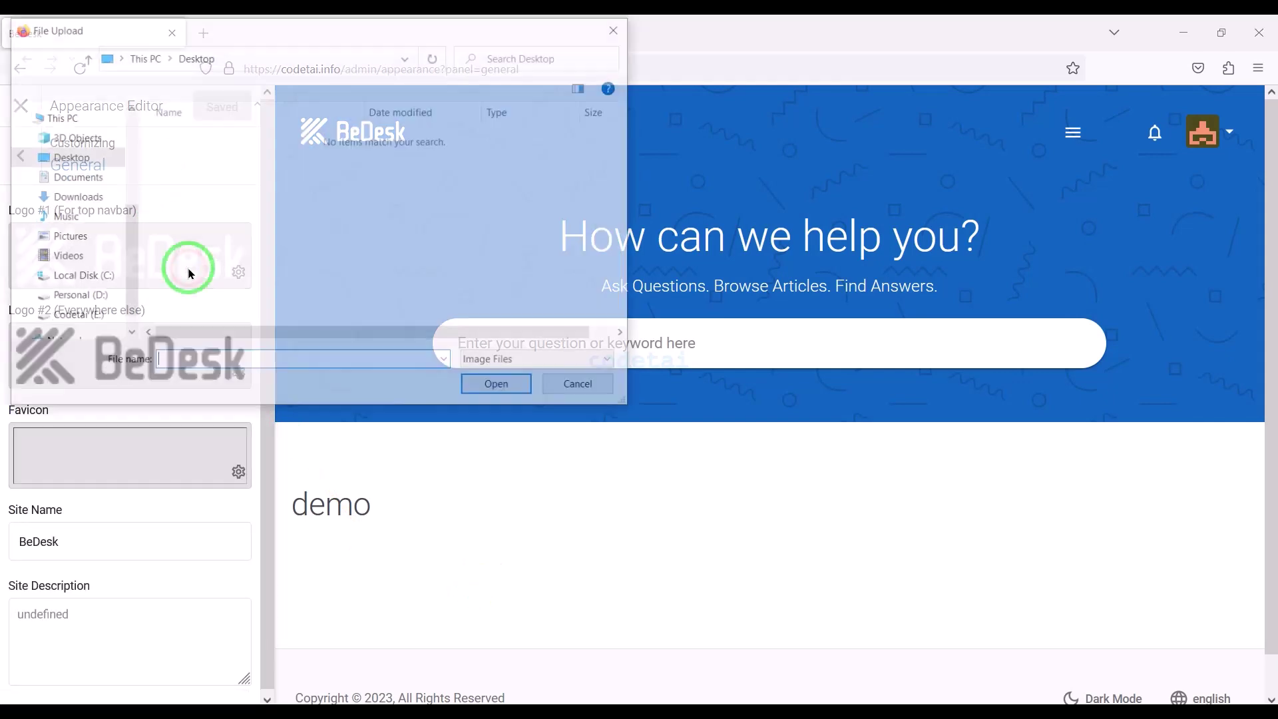
pyautogui.doubleClick(317, 177)
pyautogui.click(169, 350)
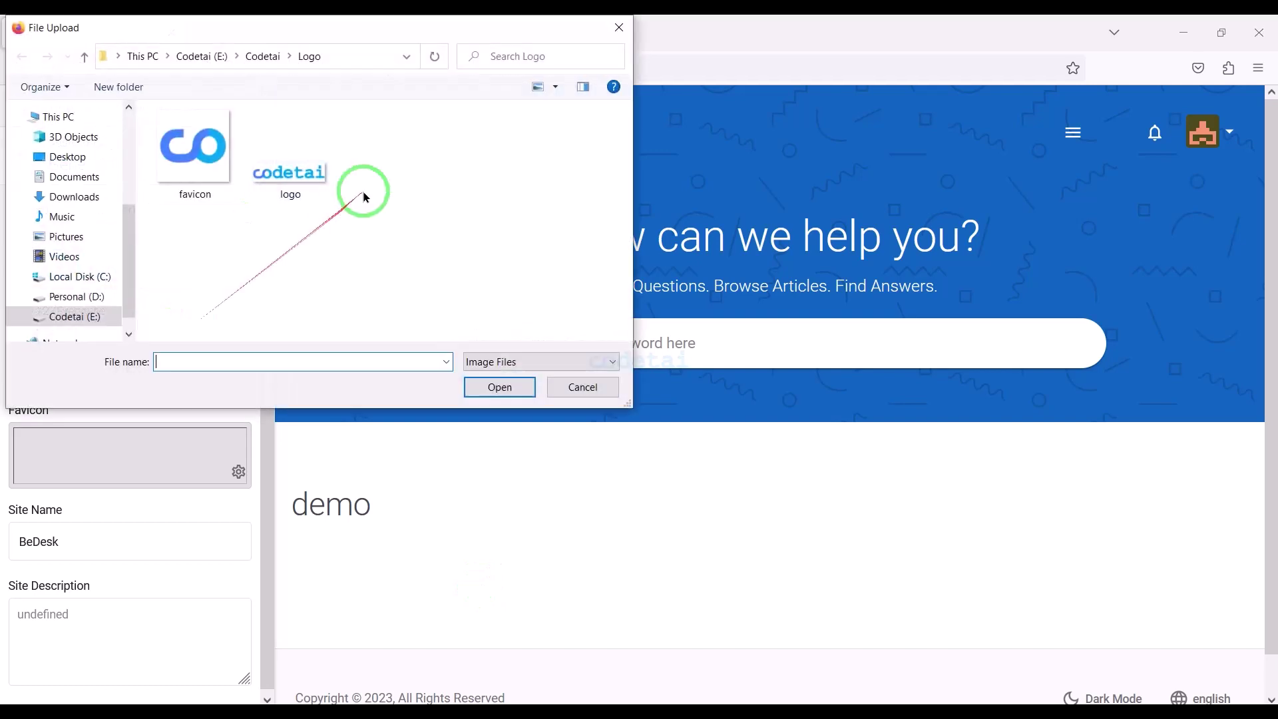
pyautogui.doubleClick(317, 177)
pyautogui.click(182, 436)
pyautogui.doubleClick(211, 200)
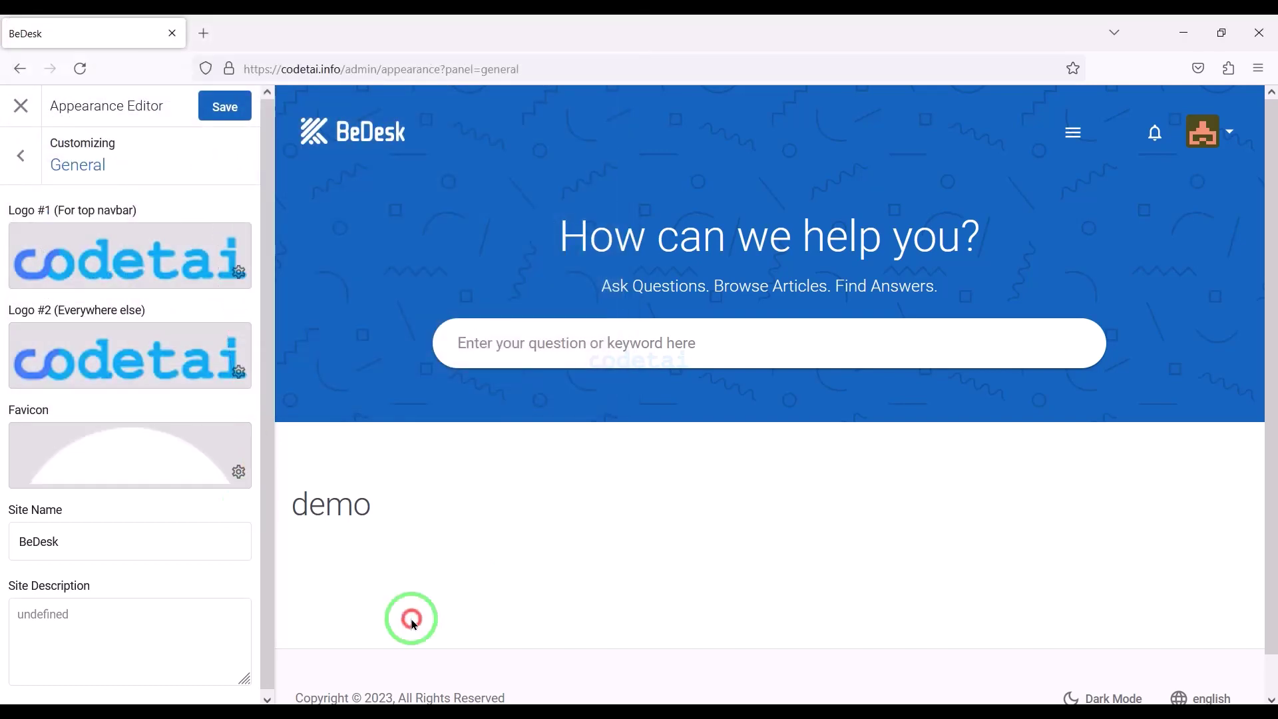
# Step: Rename the site Codetai, add a site description, and save
pyautogui.moveTo(133, 542); pyautogui.dragTo(3, 526)
pyautogui.click(105, 628)
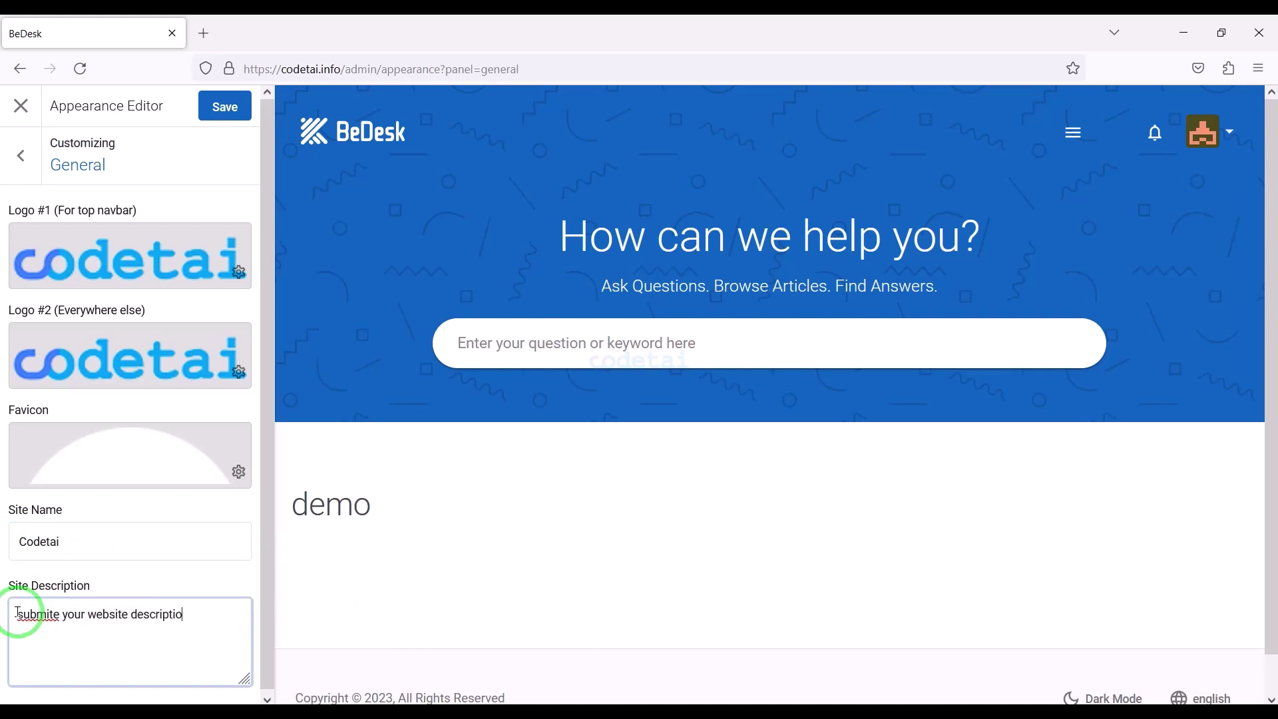
pyautogui.write('n')
pyautogui.click(237, 114)
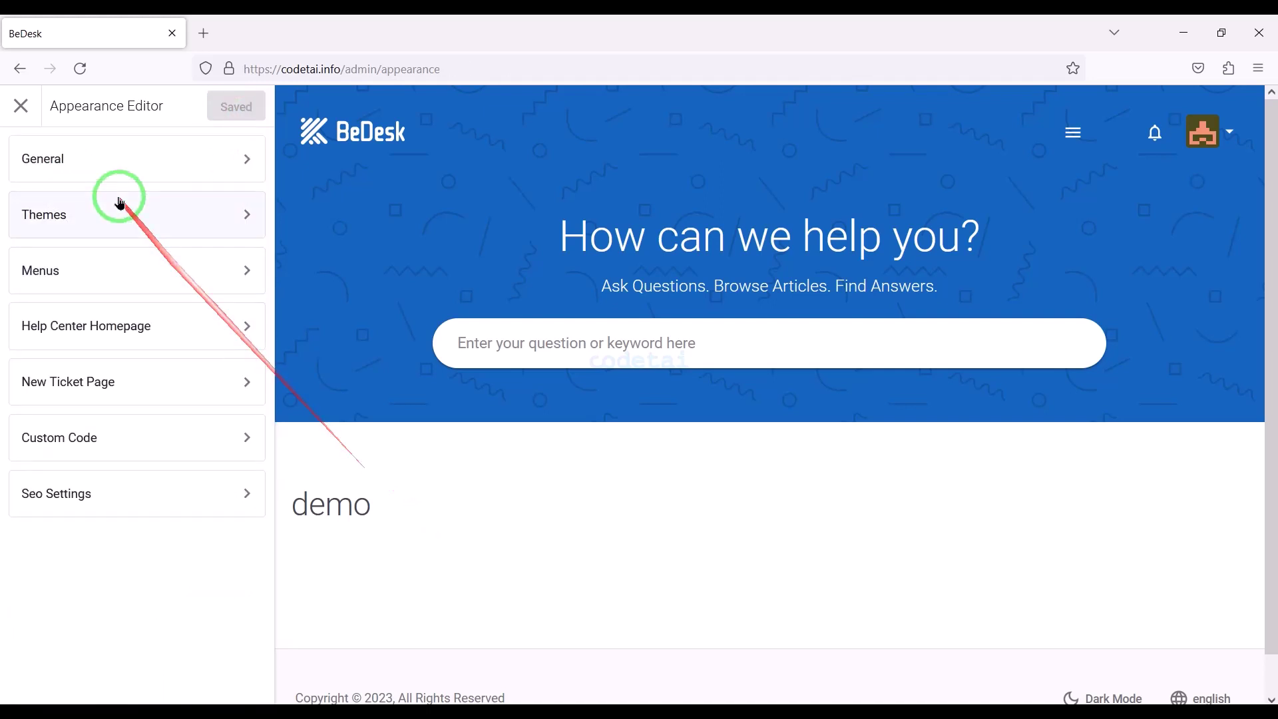
# Step: Review the Light and Dark theme colours, cancelling a new theme
pyautogui.click(117, 208)
pyautogui.click(86, 329)
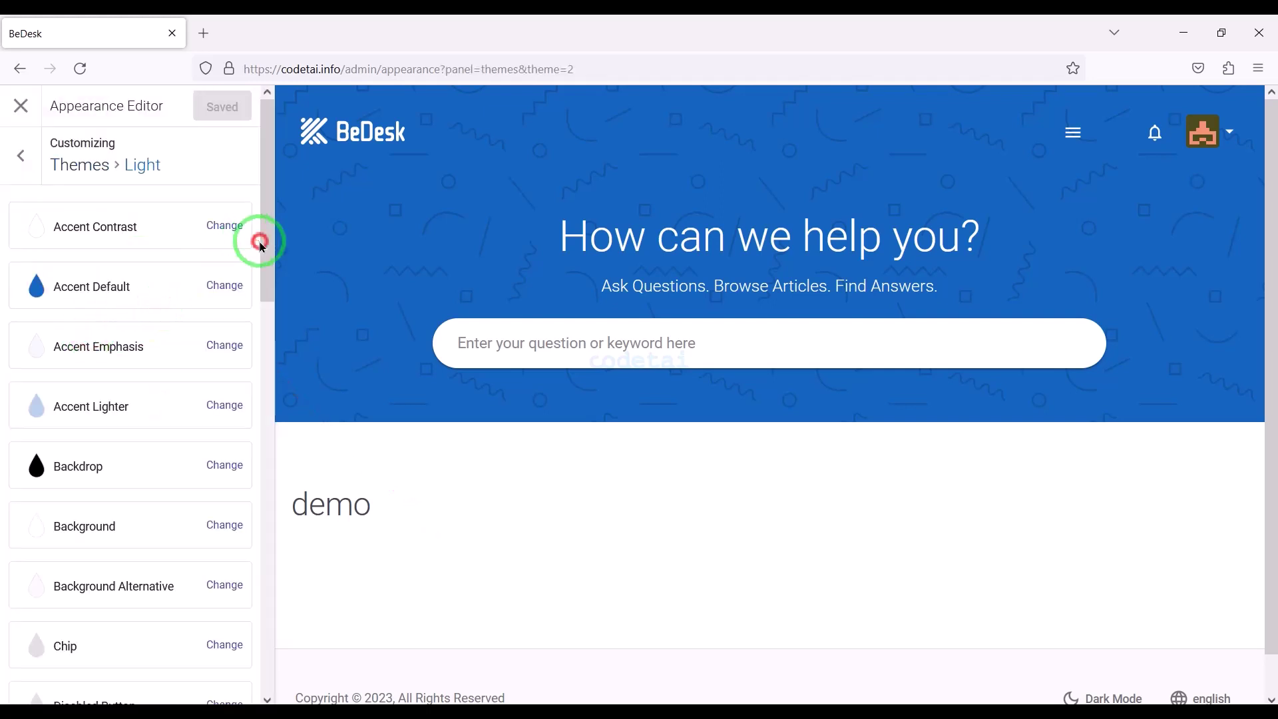
pyautogui.moveTo(261, 246); pyautogui.dragTo(266, 100)
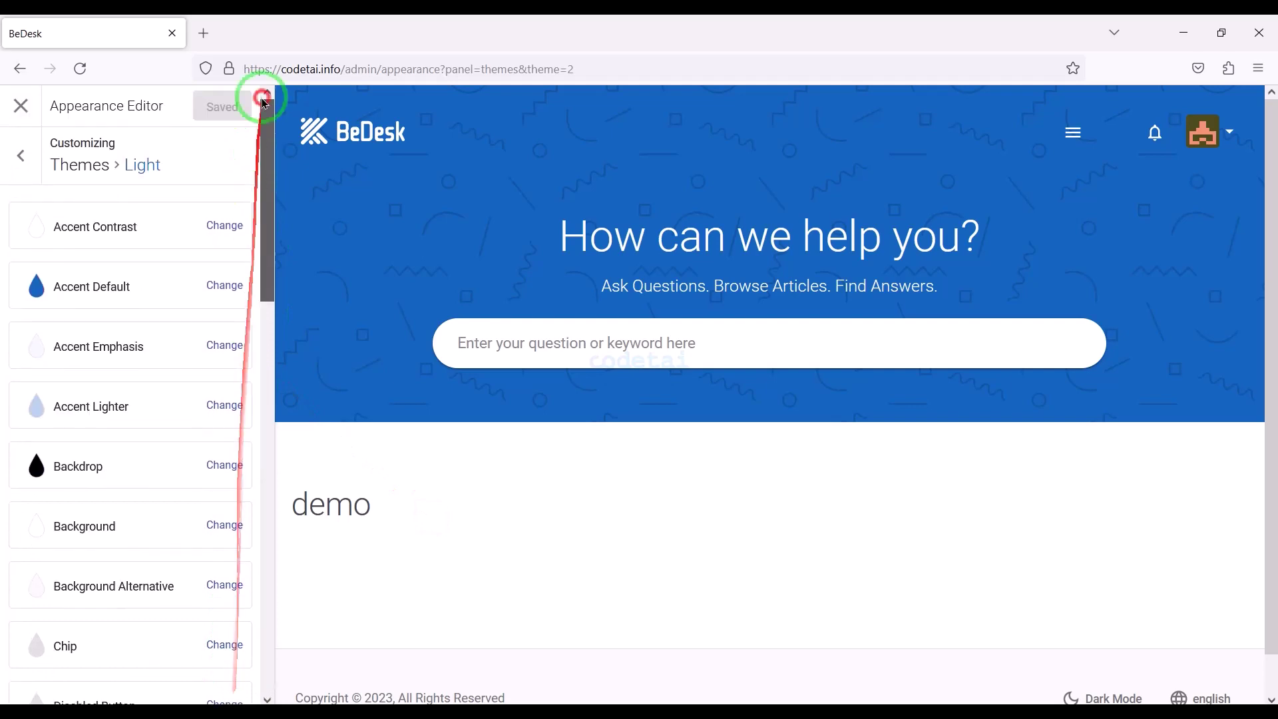
pyautogui.click(21, 172)
pyautogui.click(80, 256)
pyautogui.moveTo(262, 229); pyautogui.dragTo(245, 151)
pyautogui.click(22, 159)
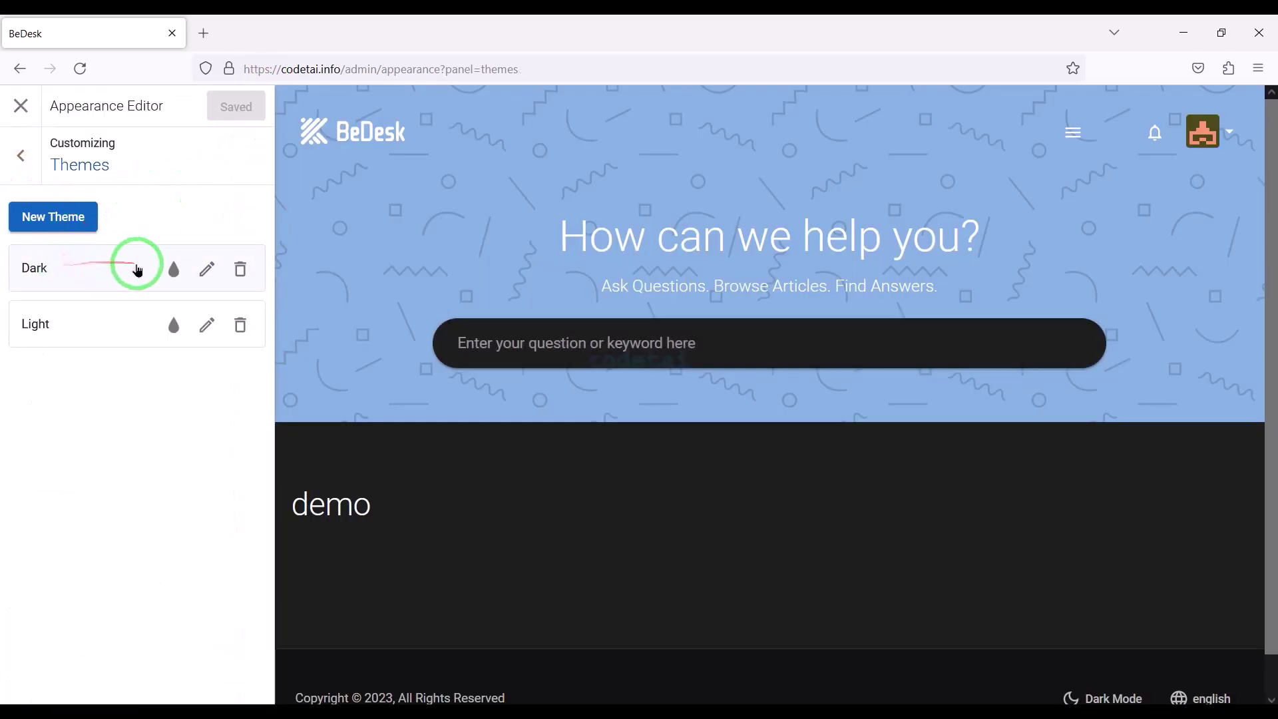
pyautogui.click(85, 212)
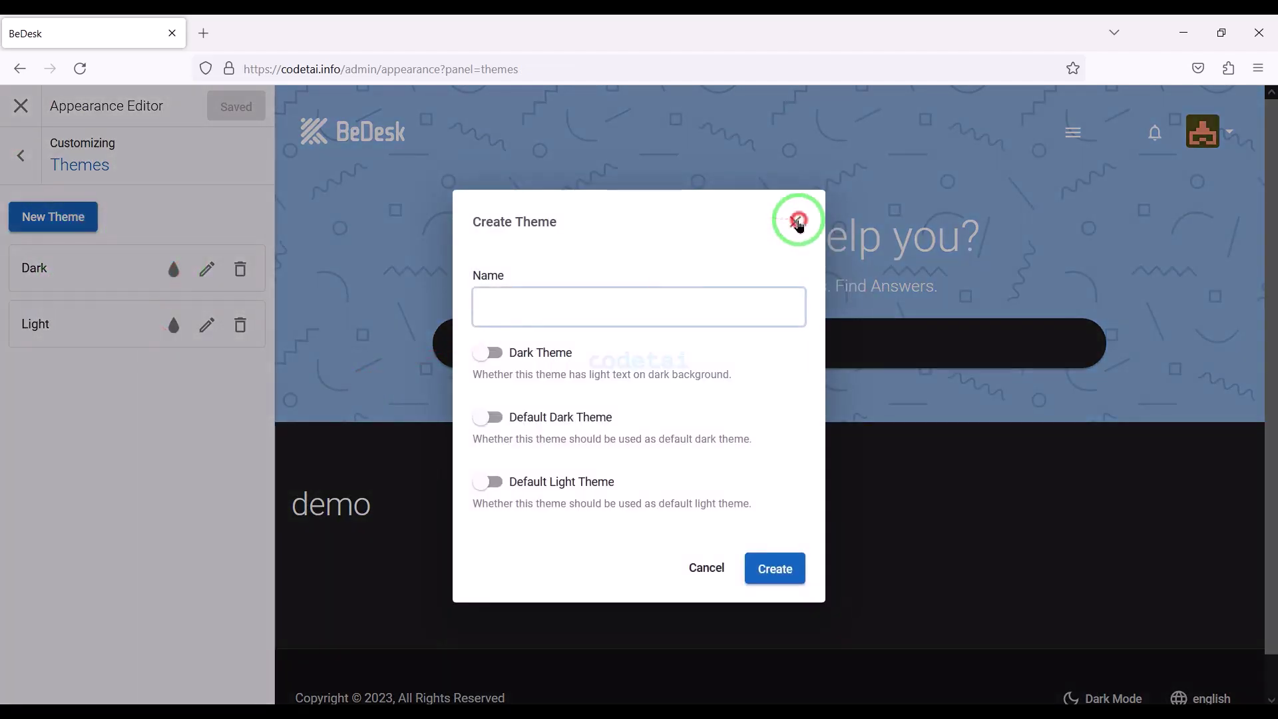
pyautogui.click(795, 219)
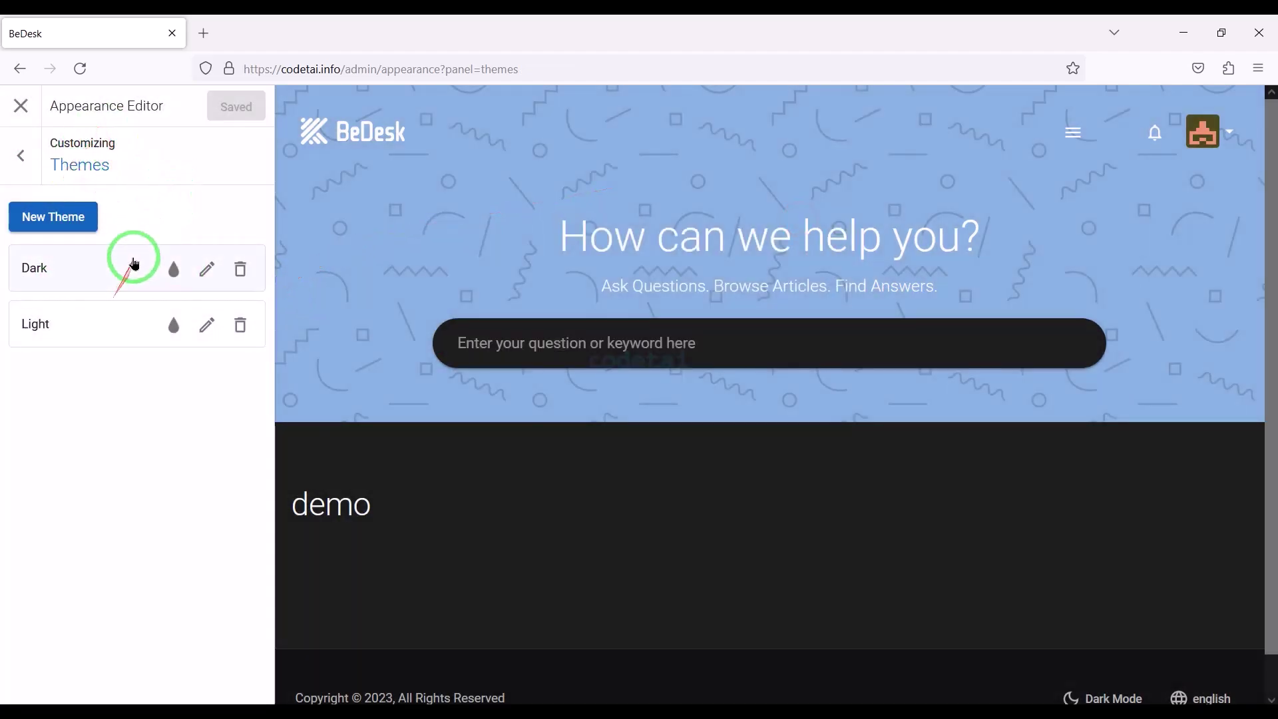
pyautogui.click(103, 328)
pyautogui.click(21, 156)
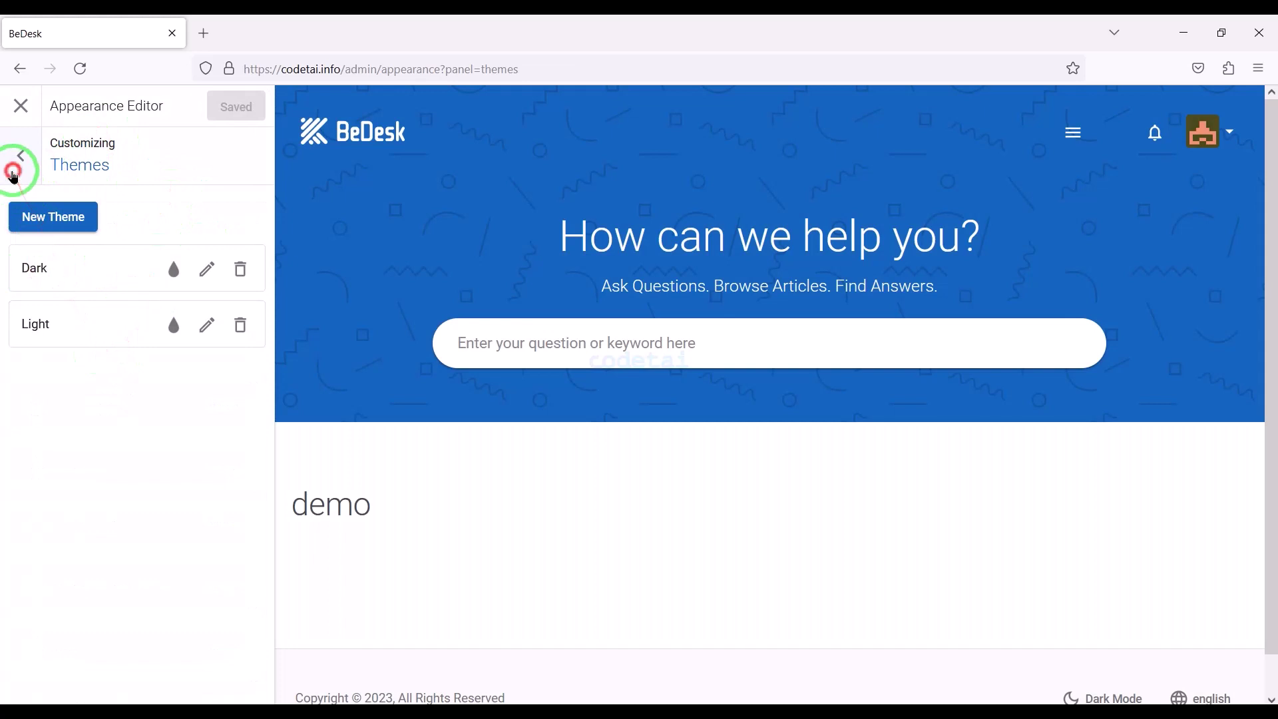
pyautogui.click(21, 156)
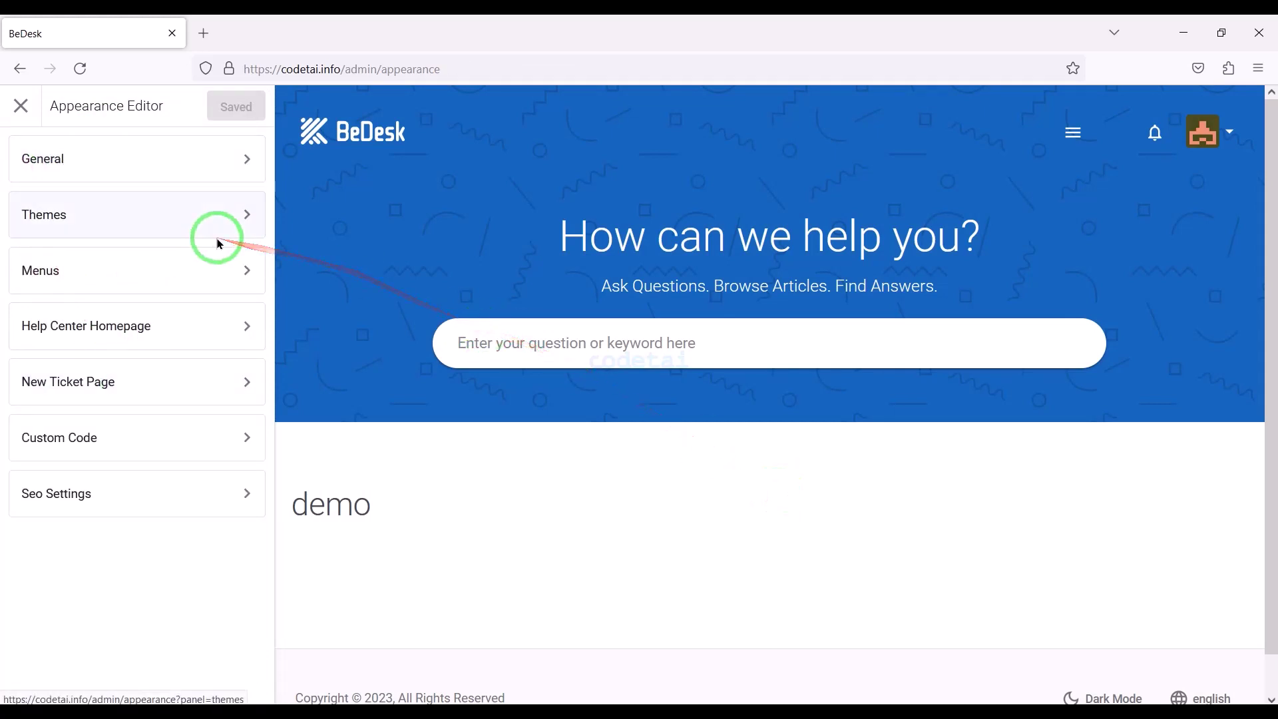
# Step: Inspect the Agent Mailbox menu's position and items without deleting or adding anything
pyautogui.click(177, 278)
pyautogui.click(164, 226)
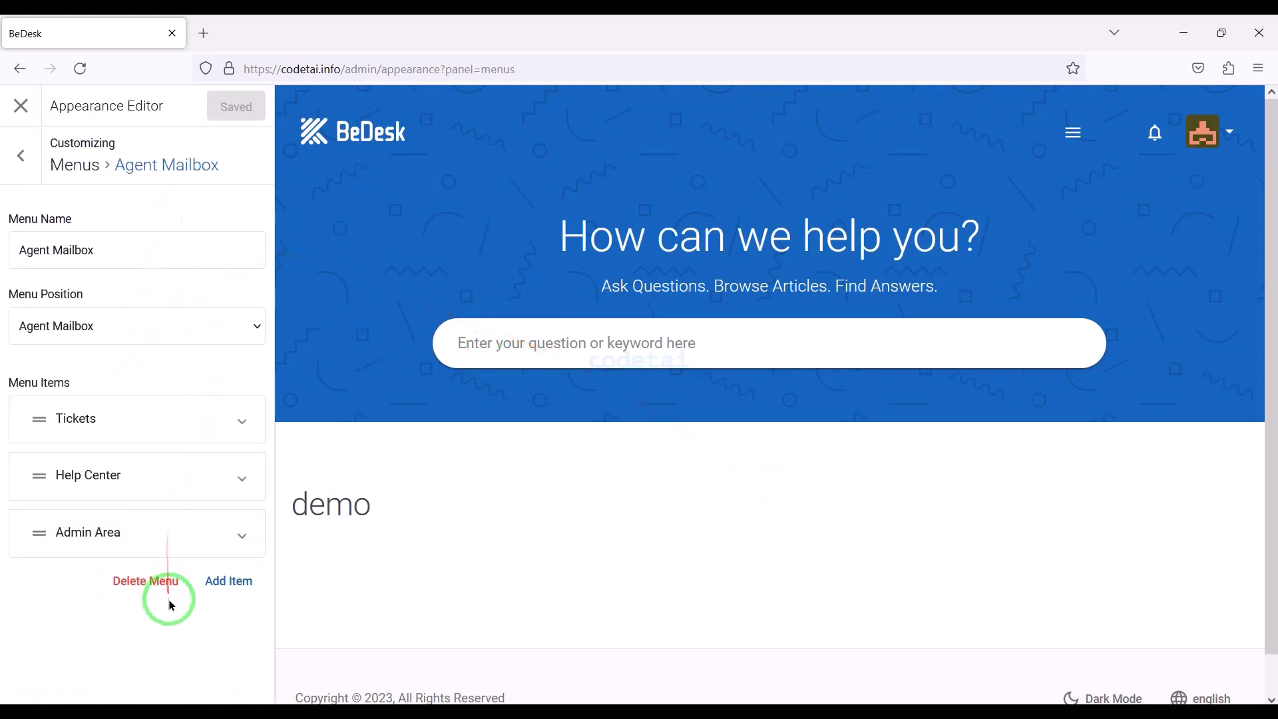
pyautogui.click(251, 326)
pyautogui.click(245, 433)
pyautogui.click(245, 433)
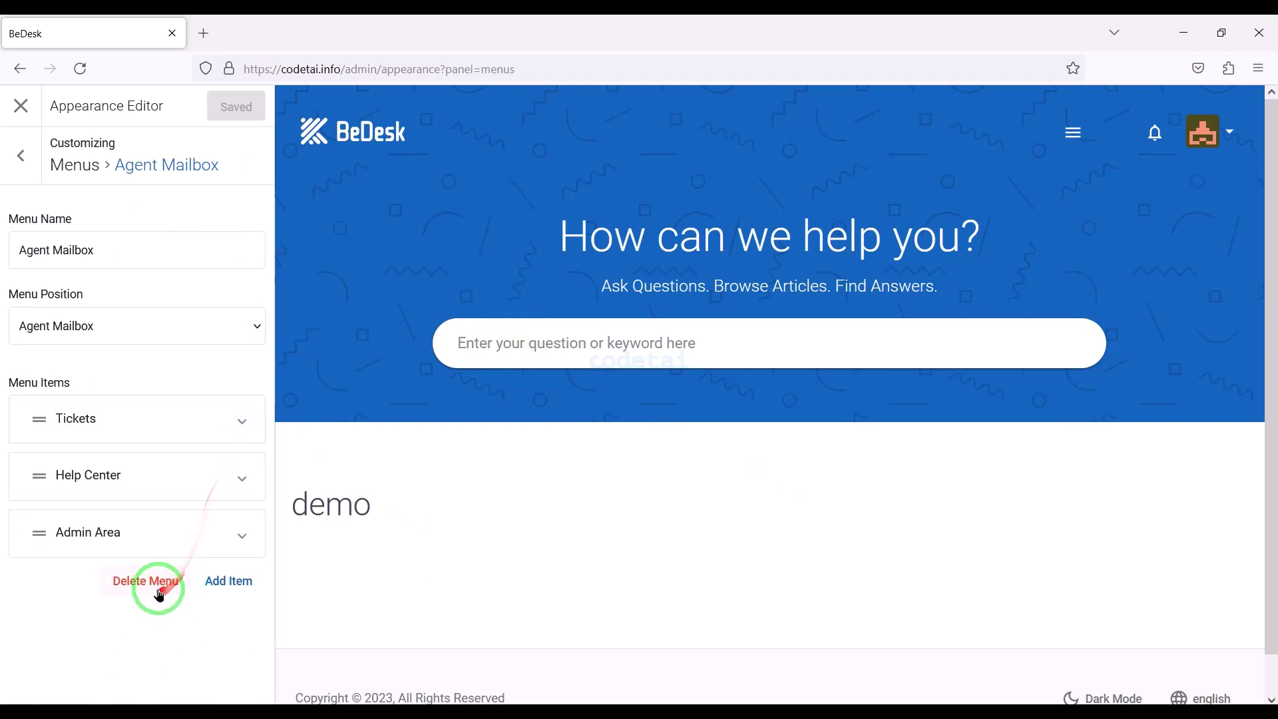
pyautogui.click(171, 588)
pyautogui.click(656, 445)
pyautogui.click(252, 571)
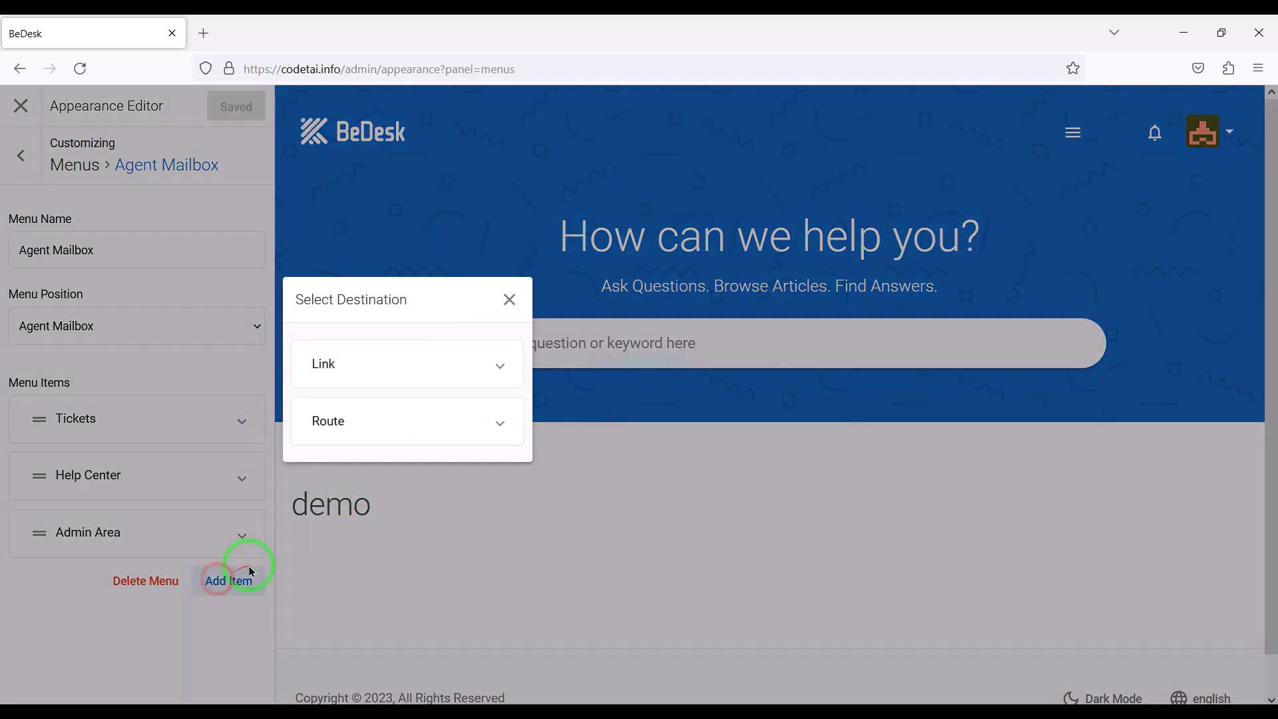
pyautogui.click(511, 304)
pyautogui.click(20, 155)
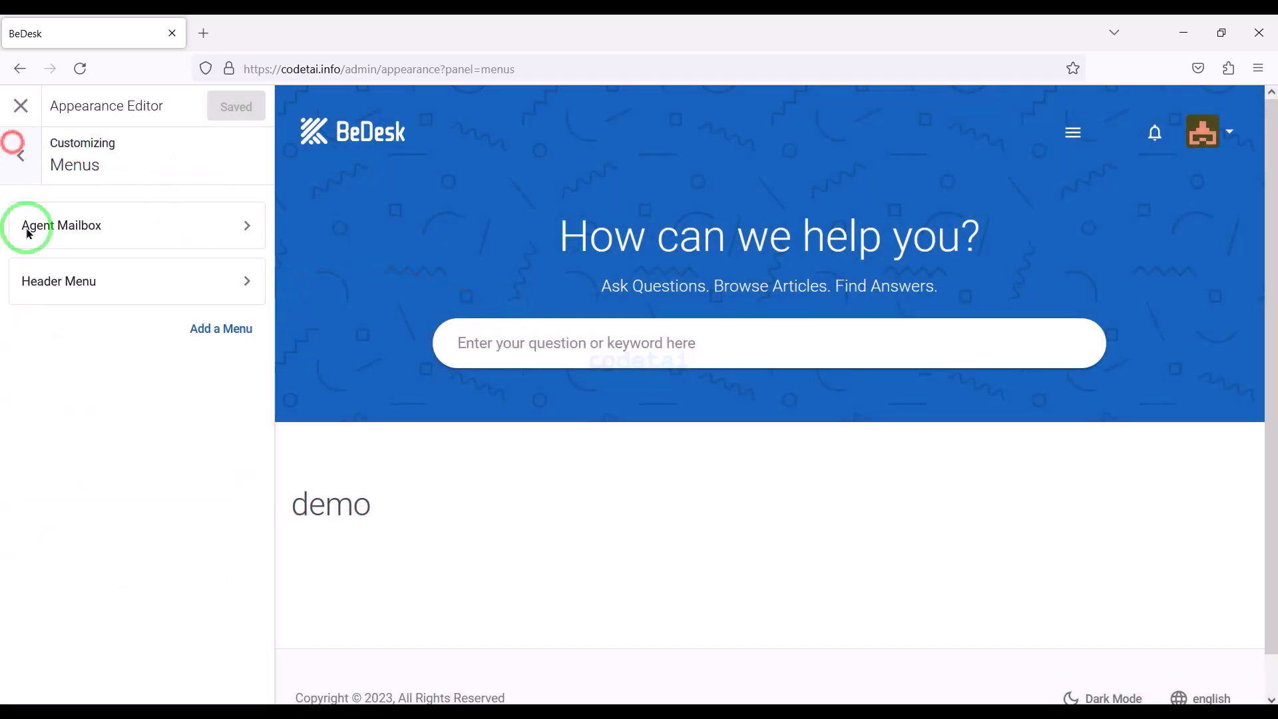
# Step: Create a new menu in the Footer position and look over its Custom Page and Link destinations
pyautogui.click(240, 325)
pyautogui.click(120, 336)
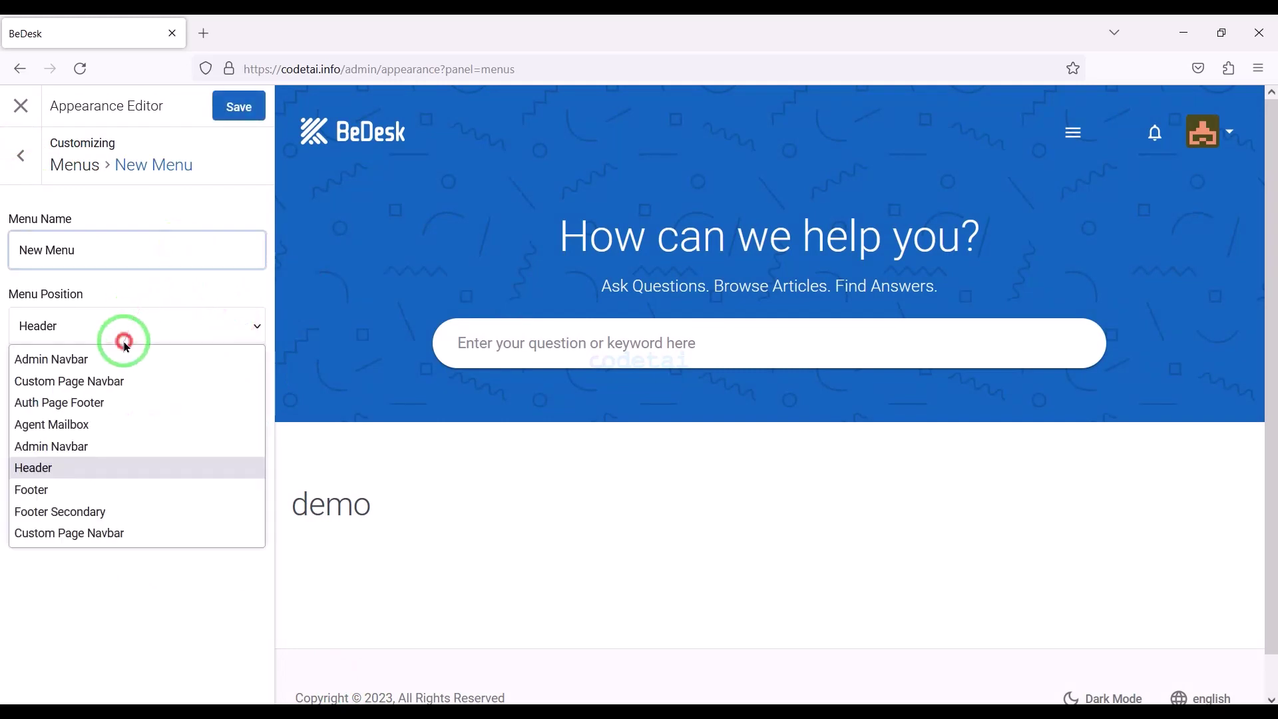
pyautogui.click(92, 490)
pyautogui.click(216, 422)
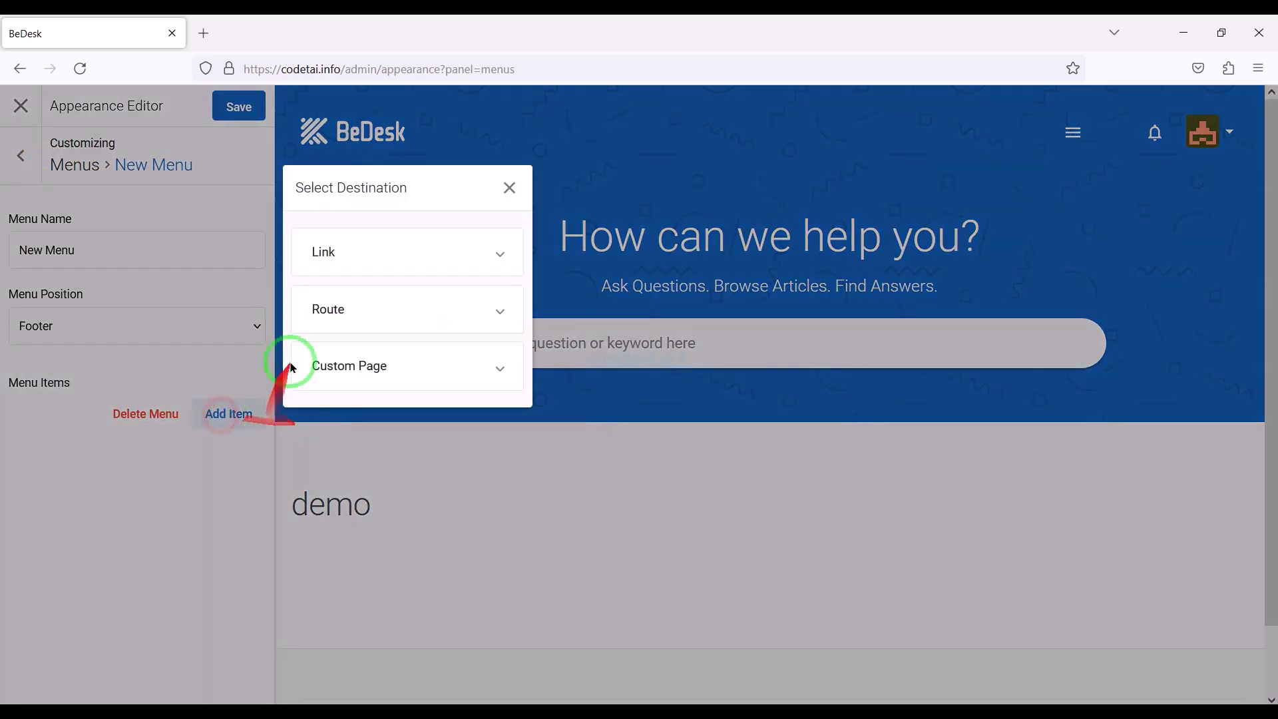
pyautogui.click(353, 366)
pyautogui.click(370, 198)
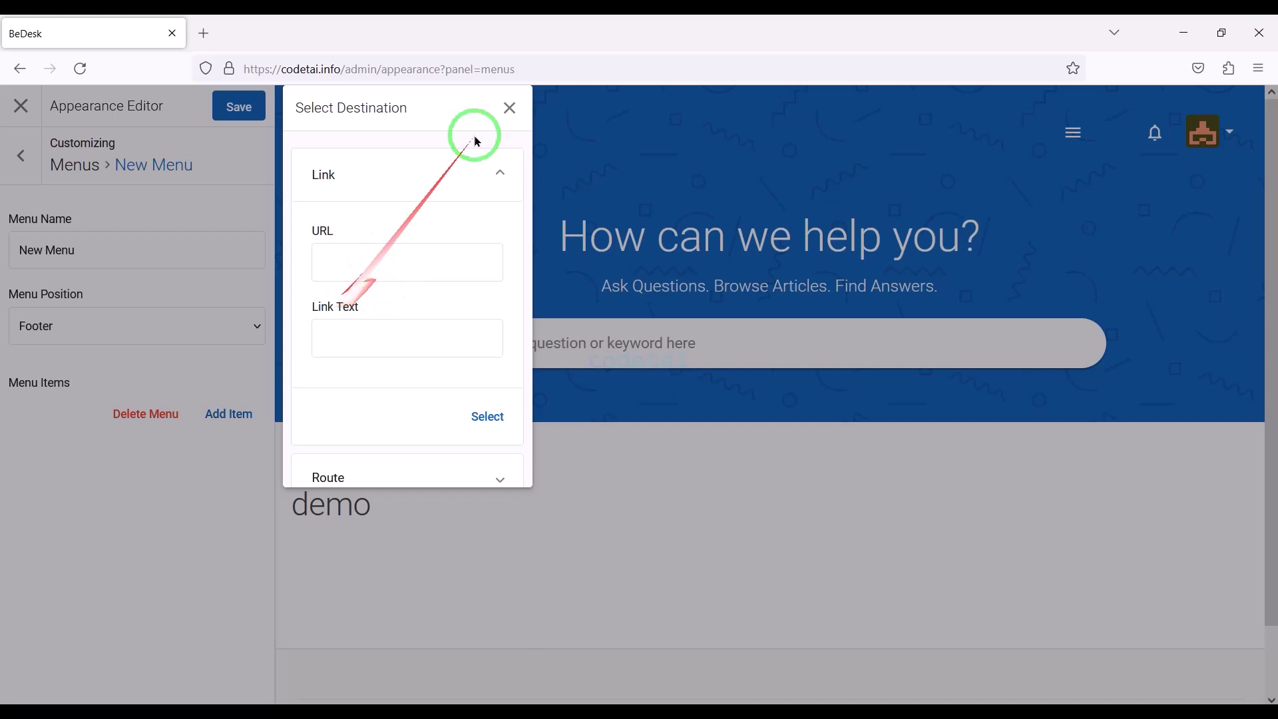
pyautogui.click(503, 119)
pyautogui.click(22, 158)
pyautogui.click(22, 158)
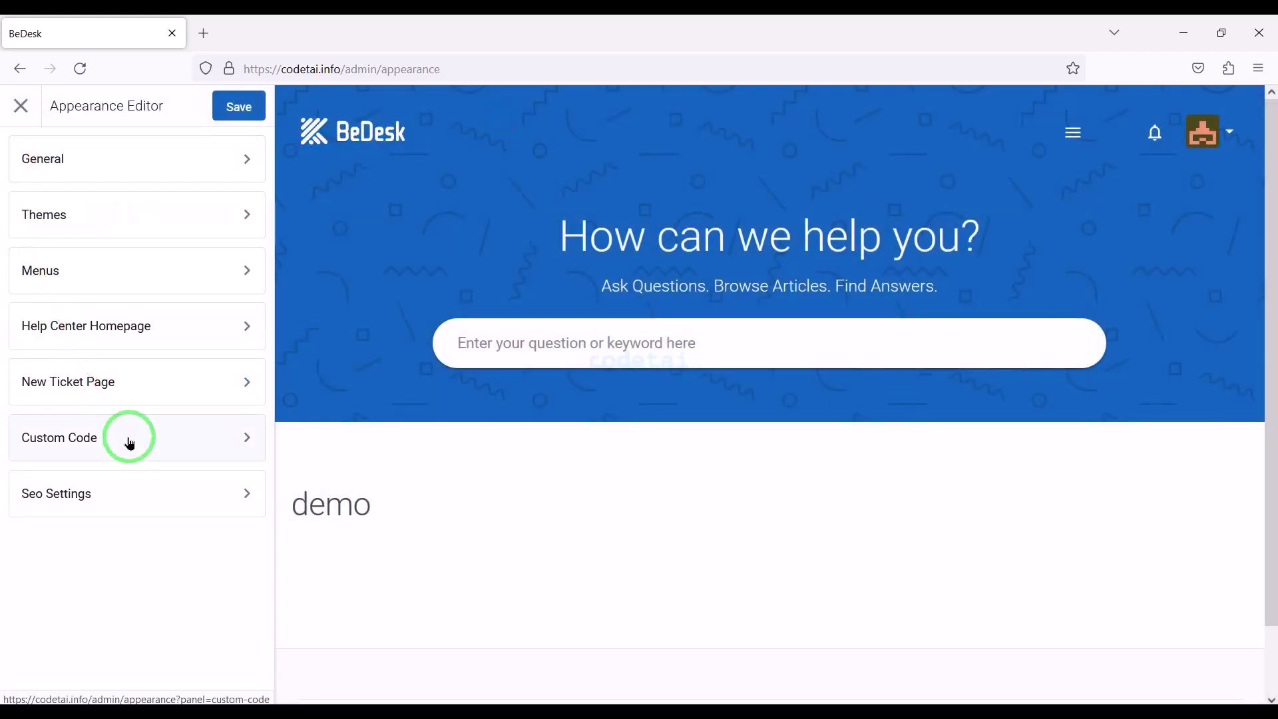
# Step: Review the Help Center Homepage text settings in the Appearance Editor
pyautogui.click(143, 328)
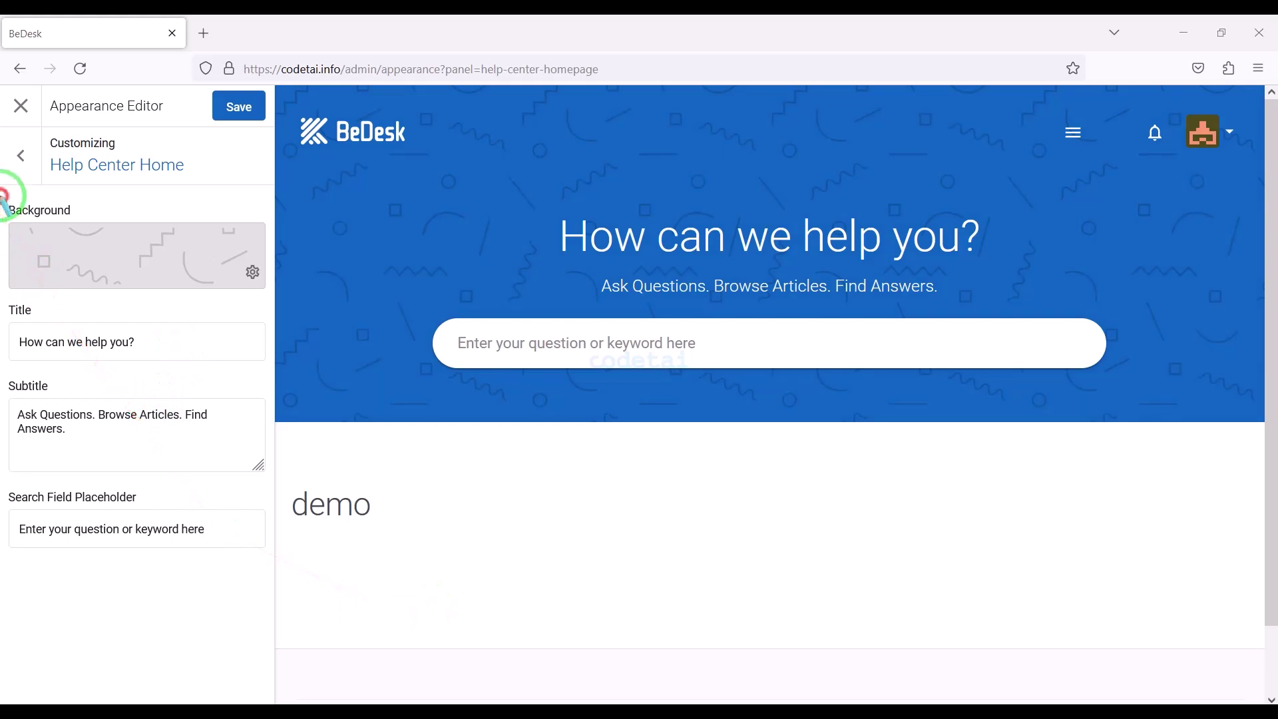
pyautogui.moveTo(3, 196); pyautogui.dragTo(272, 299)
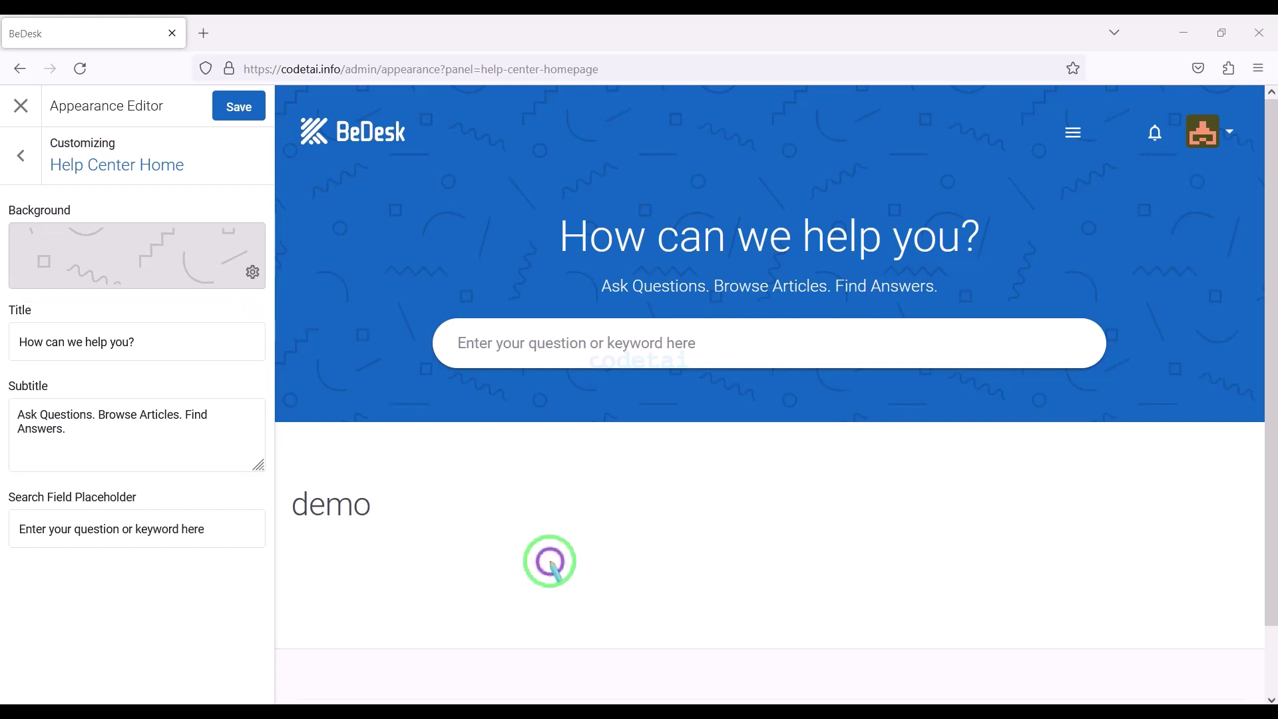
pyautogui.moveTo(542, 554); pyautogui.dragTo(496, 230)
pyautogui.moveTo(772, 294); pyautogui.dragTo(976, 278)
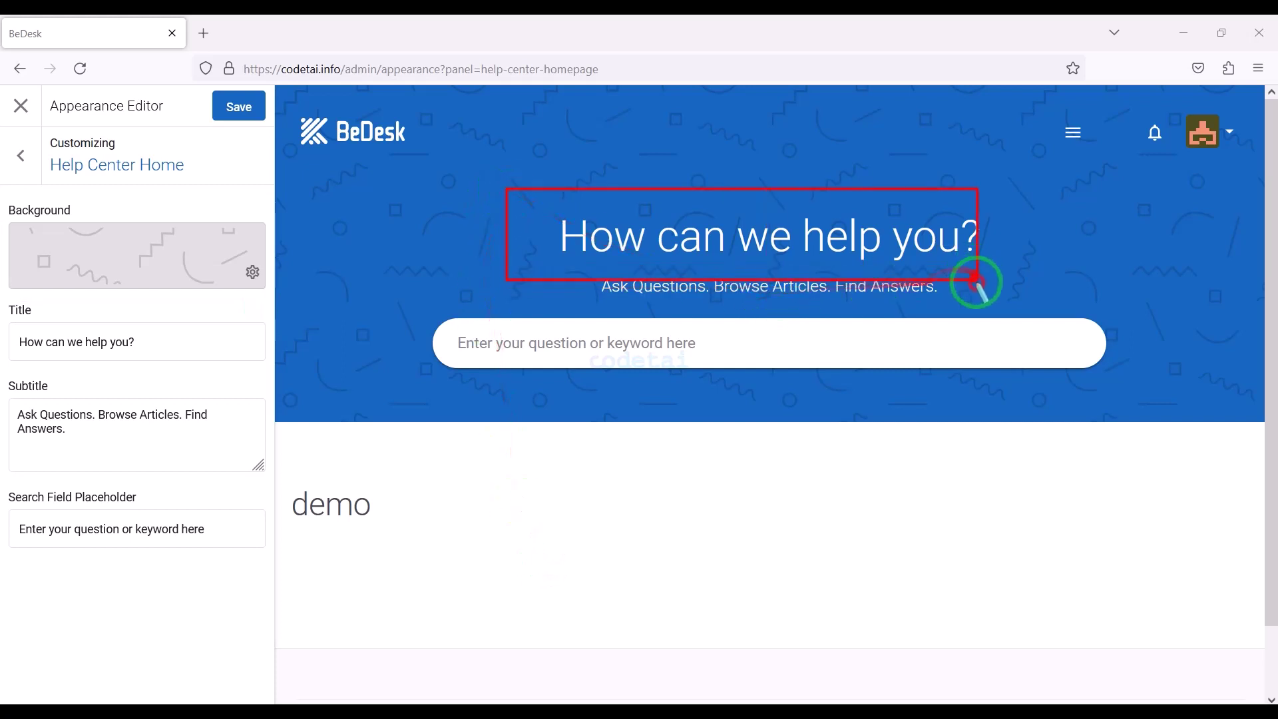
pyautogui.moveTo(460, 329); pyautogui.dragTo(702, 360)
pyautogui.moveTo(2, 302); pyautogui.dragTo(268, 366)
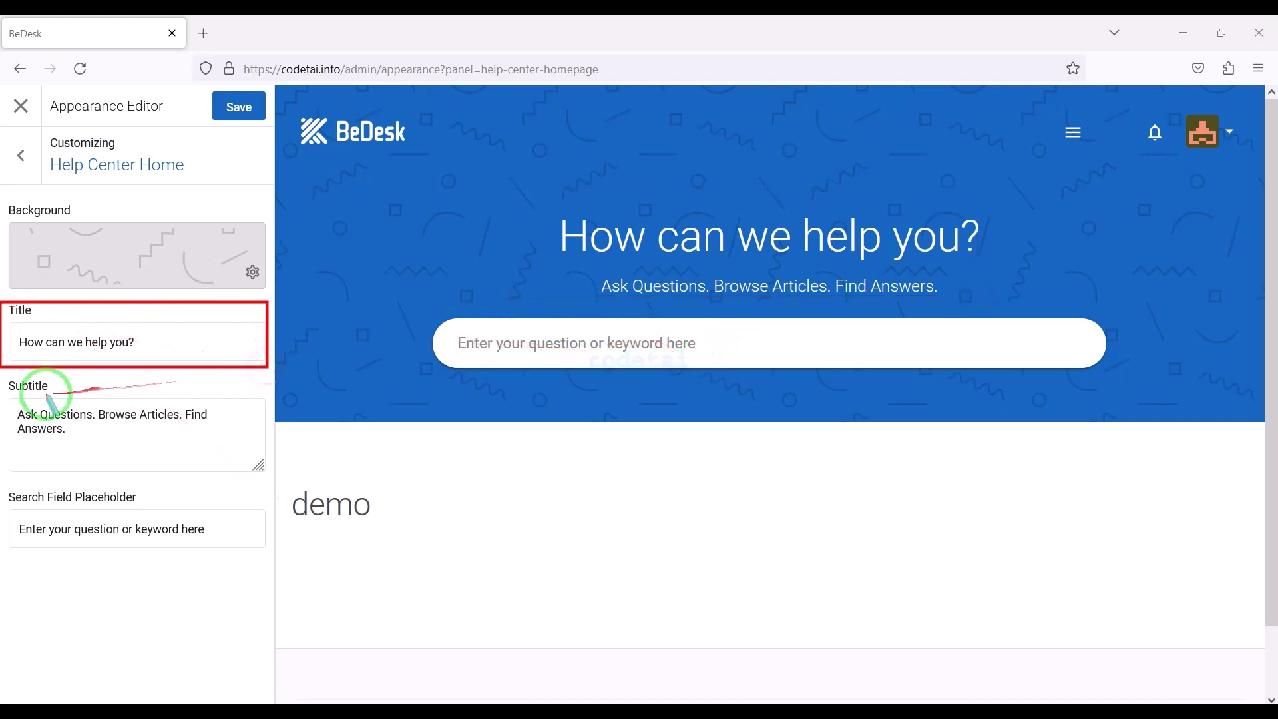
pyautogui.moveTo(3, 374); pyautogui.dragTo(267, 470)
pyautogui.moveTo(4, 484); pyautogui.dragTo(293, 566)
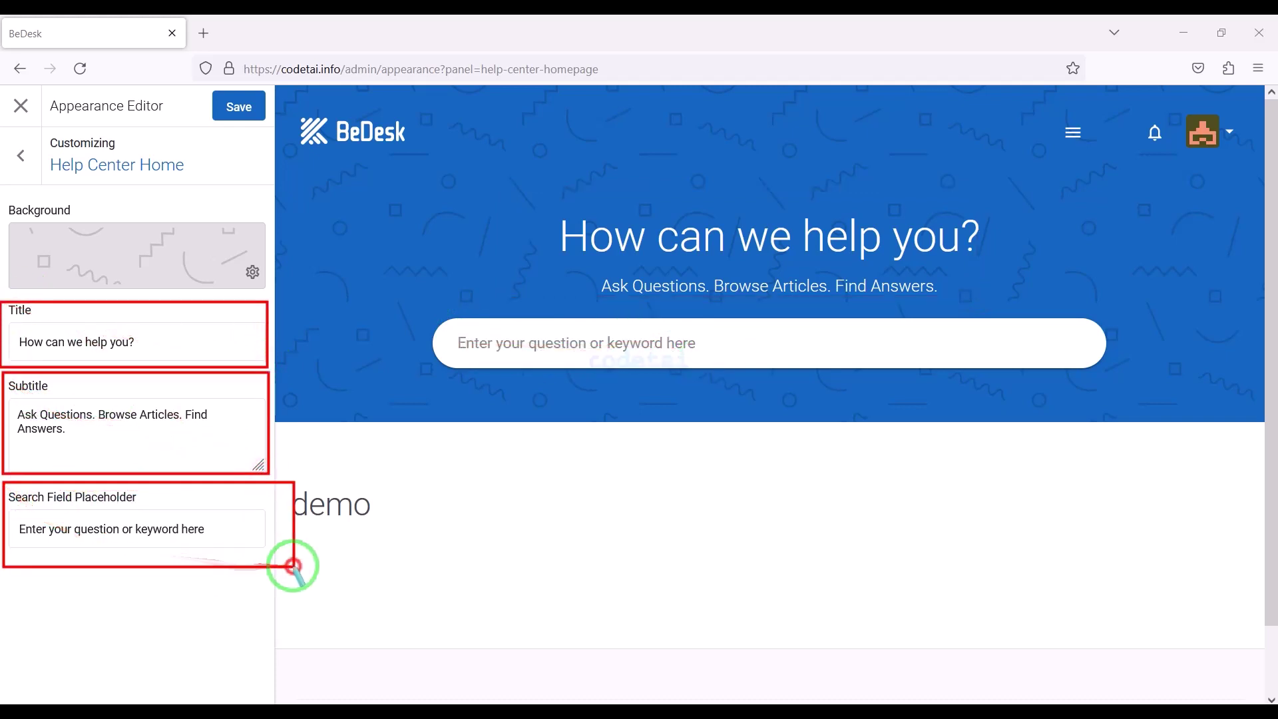
pyautogui.hotkey('alt', 'Left')
# Step: Review the New Ticket Page settings and its Submit a Ticket preview
pyautogui.moveTo(391, 531)
pyautogui.mouseDown()
pyautogui.moveTo(42, 434)
pyautogui.moveTo(72, 393)
pyautogui.moveTo(229, 325)
pyautogui.moveTo(1212, 286)
pyautogui.moveTo(1272, 411)
pyautogui.moveTo(1271, 393)
pyautogui.mouseUp()
pyautogui.click(73, 391)
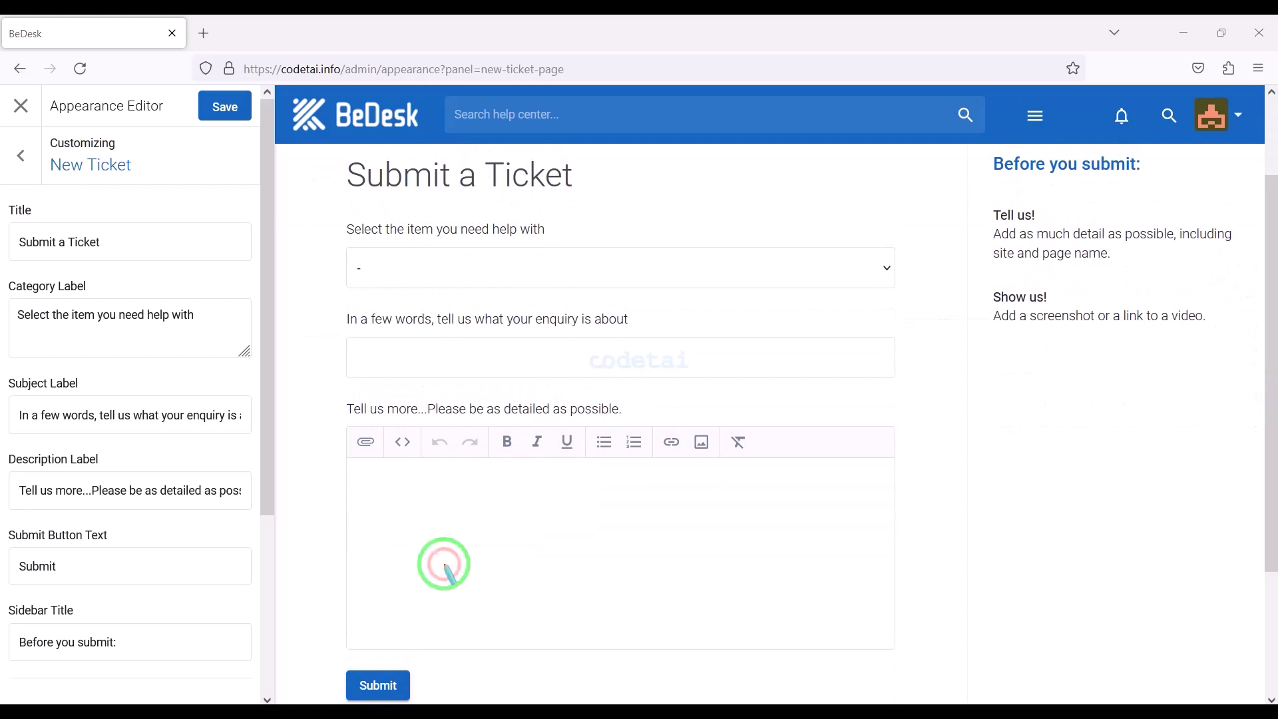
pyautogui.moveTo(445, 565); pyautogui.dragTo(340, 155)
pyautogui.moveTo(407, 293)
pyautogui.mouseDown()
pyautogui.moveTo(720, 693)
pyautogui.moveTo(912, 699)
pyautogui.moveTo(930, 668)
pyautogui.mouseUp()
pyautogui.moveTo(859, 586); pyautogui.dragTo(392, 280)
pyautogui.moveTo(2, 198)
pyautogui.mouseDown()
pyautogui.moveTo(200, 243)
pyautogui.moveTo(251, 275)
pyautogui.mouseUp()
pyautogui.moveTo(14, 301)
pyautogui.mouseDown()
pyautogui.moveTo(200, 315)
pyautogui.moveTo(203, 329)
pyautogui.mouseUp()
pyautogui.moveTo(22, 393); pyautogui.dragTo(253, 432)
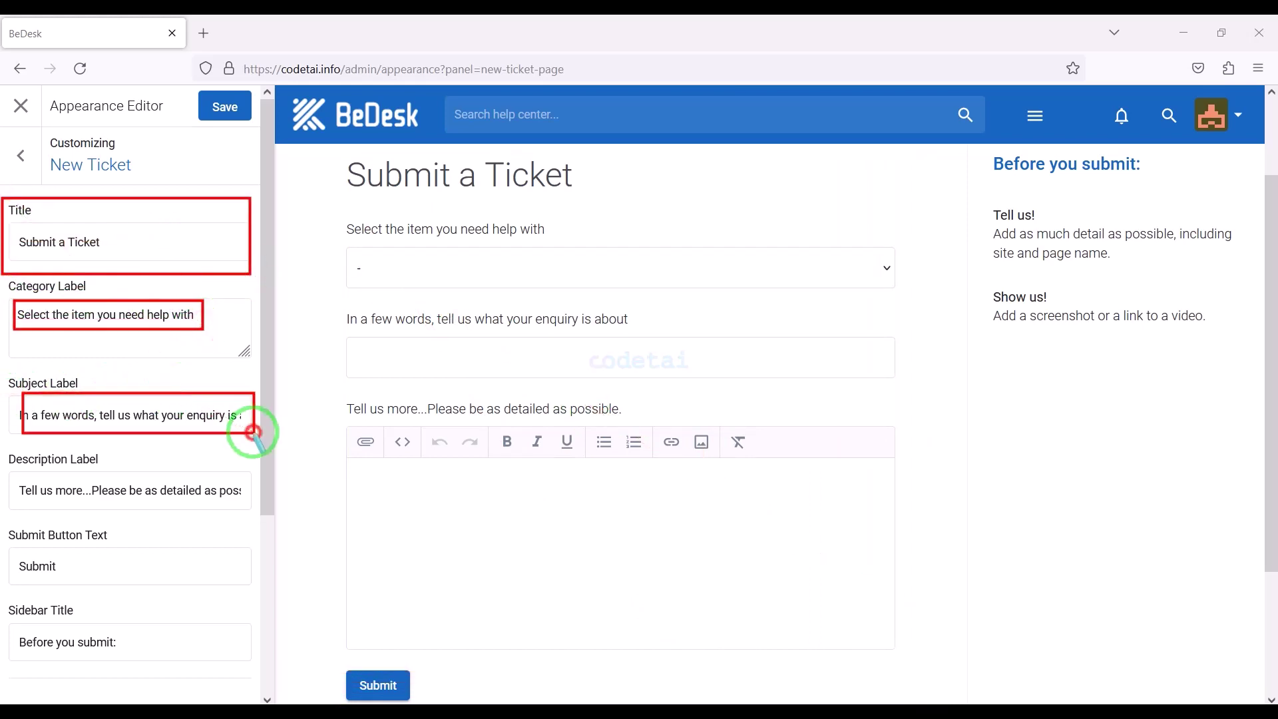
pyautogui.moveTo(20, 481); pyautogui.dragTo(252, 506)
pyautogui.moveTo(16, 557); pyautogui.dragTo(100, 586)
pyautogui.moveTo(14, 629); pyautogui.dragTo(154, 642)
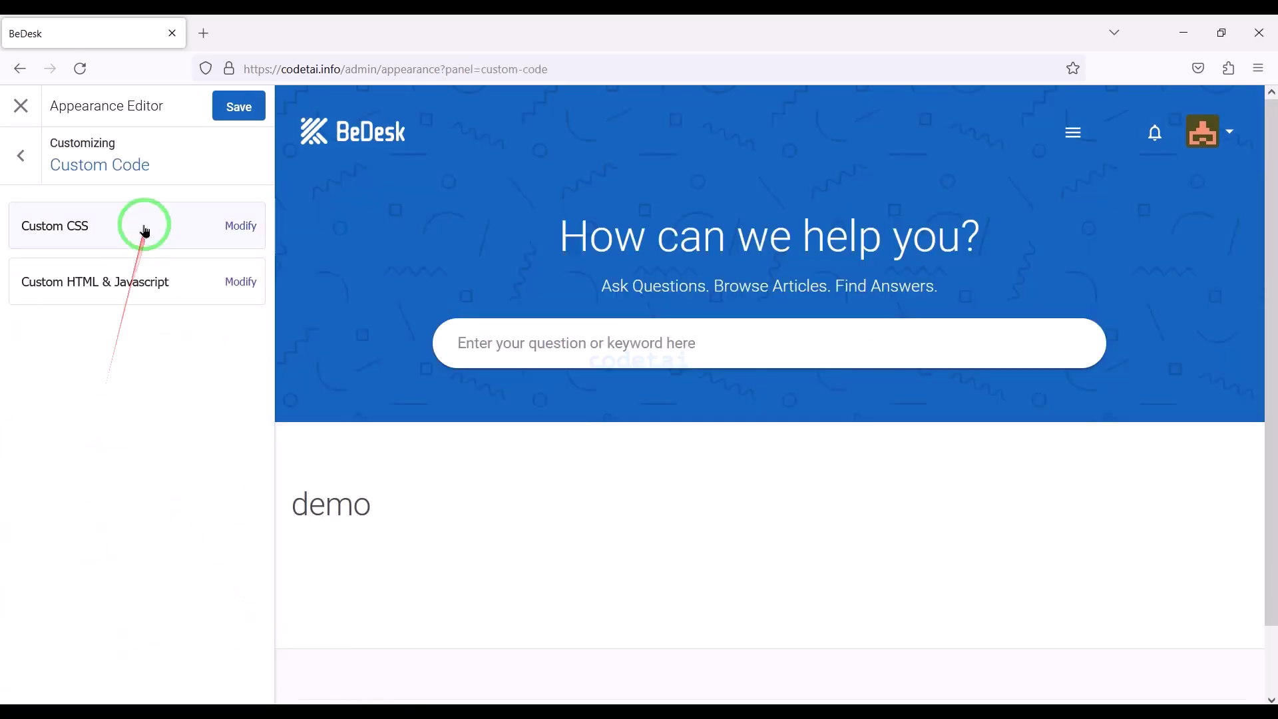
# Step: Look at the Custom CSS and Custom HTML & JavaScript editors, closing both
pyautogui.click(143, 229)
pyautogui.click(962, 167)
pyautogui.click(240, 281)
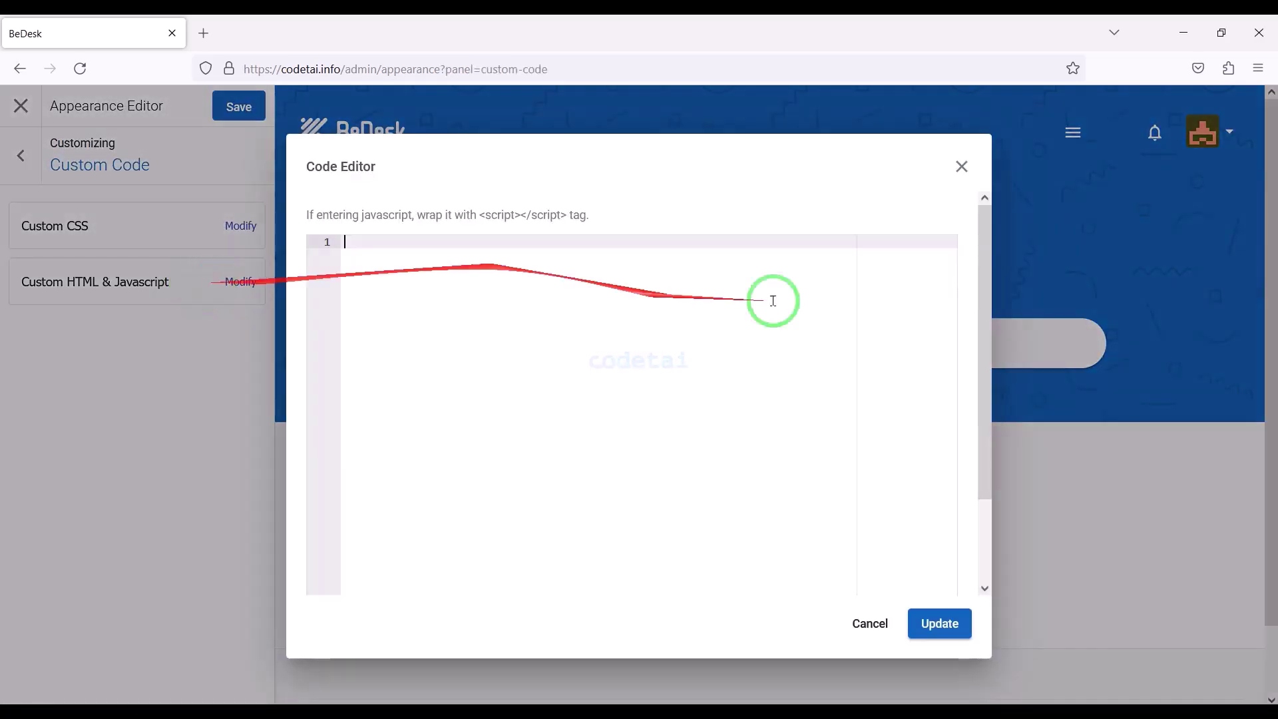
pyautogui.click(962, 166)
pyautogui.click(16, 169)
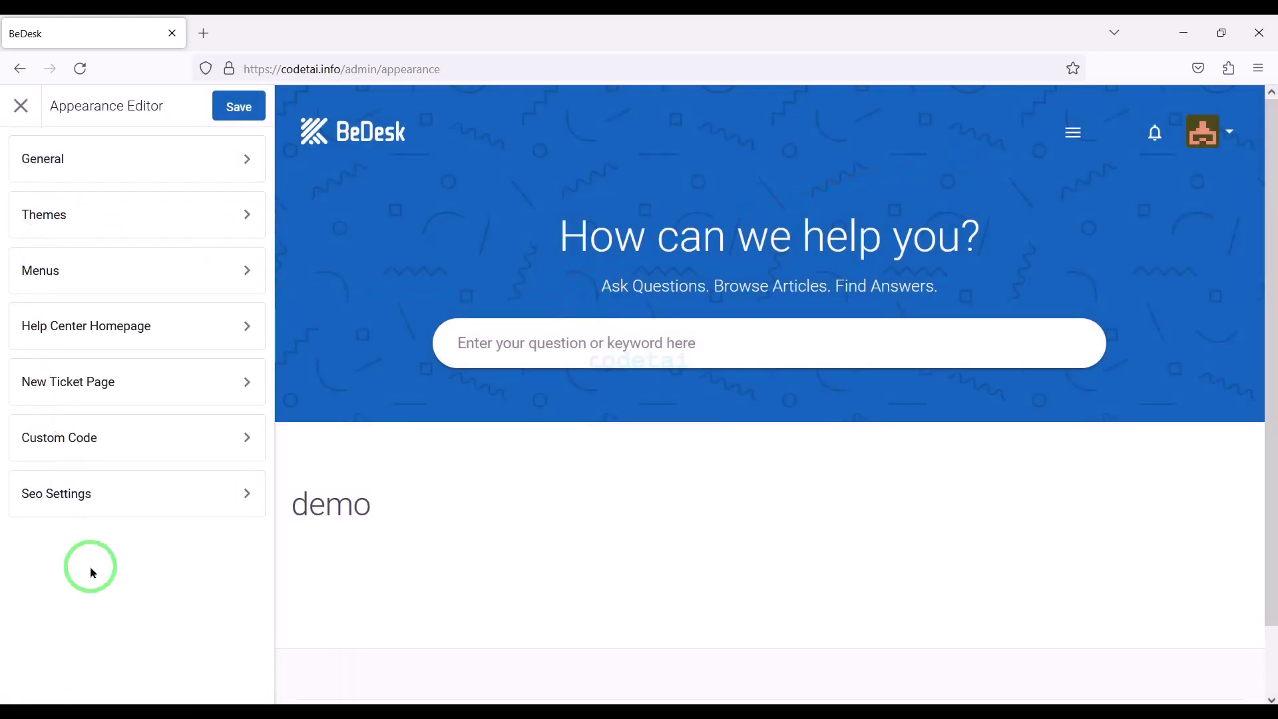
# Step: Review the SEO settings, then close the Appearance Editor without saving
pyautogui.click(142, 497)
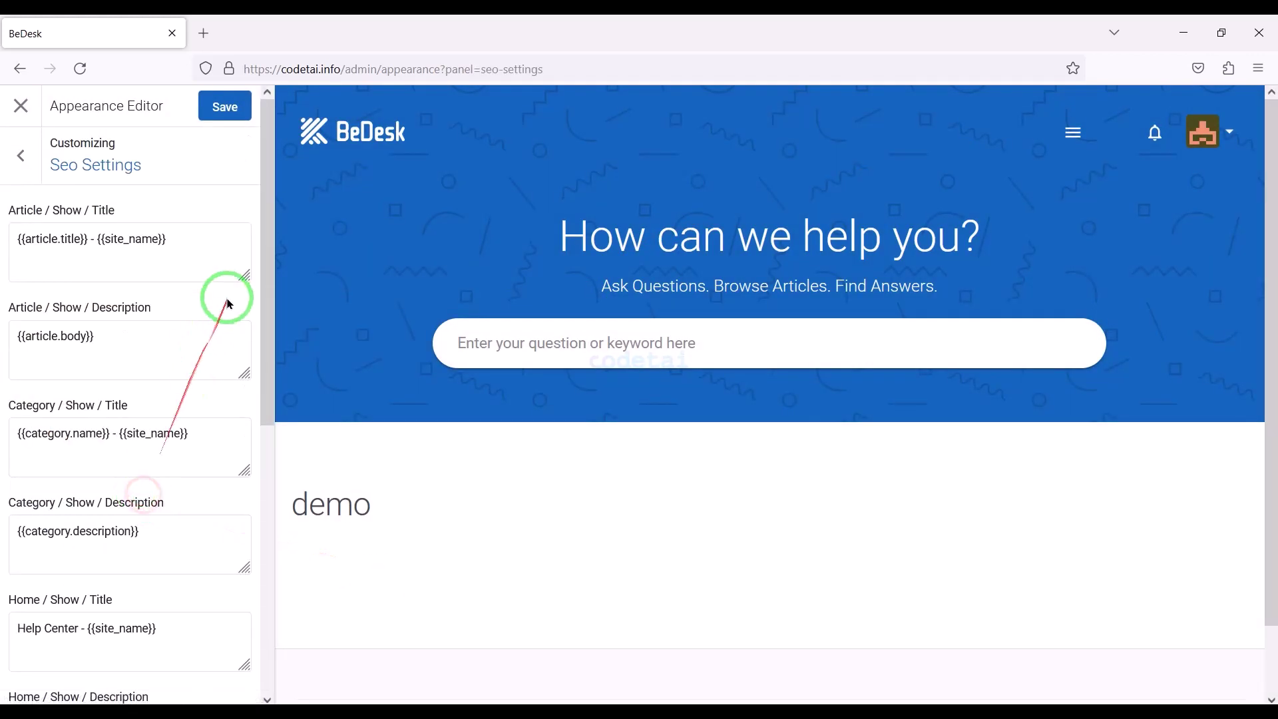
pyautogui.moveTo(261, 267); pyautogui.dragTo(278, 186)
pyautogui.click(398, 504)
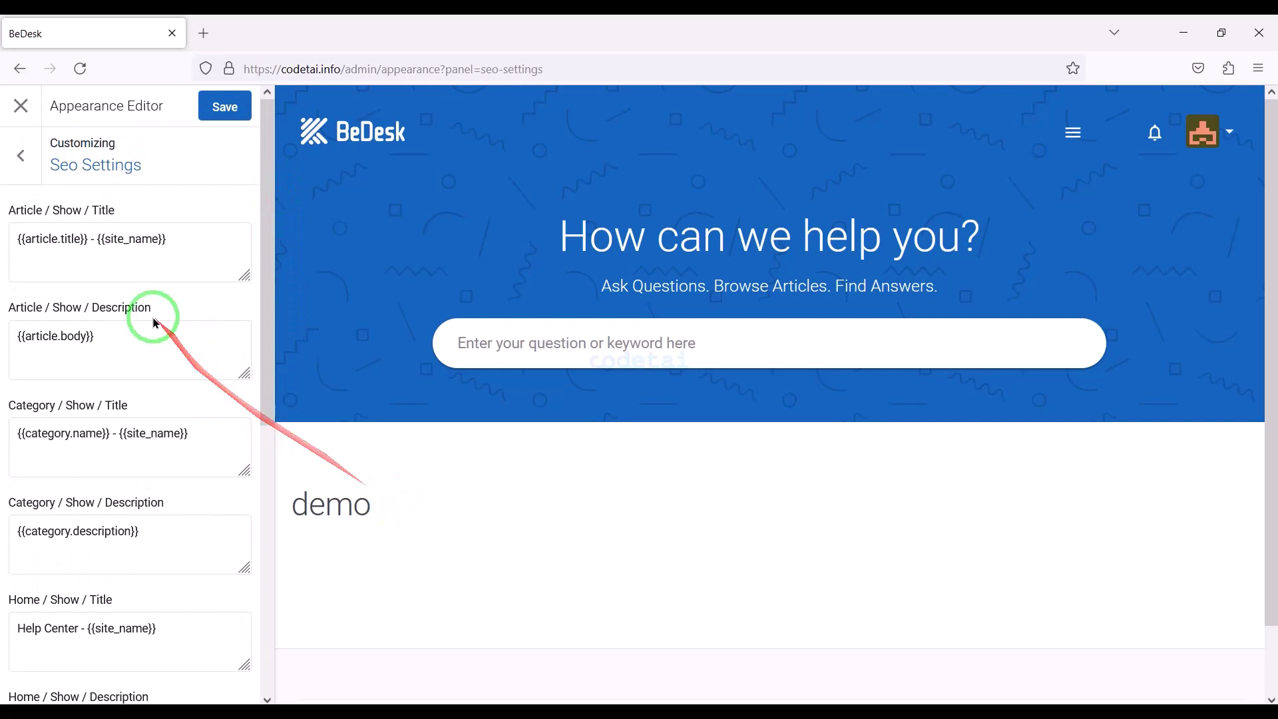
pyautogui.click(21, 108)
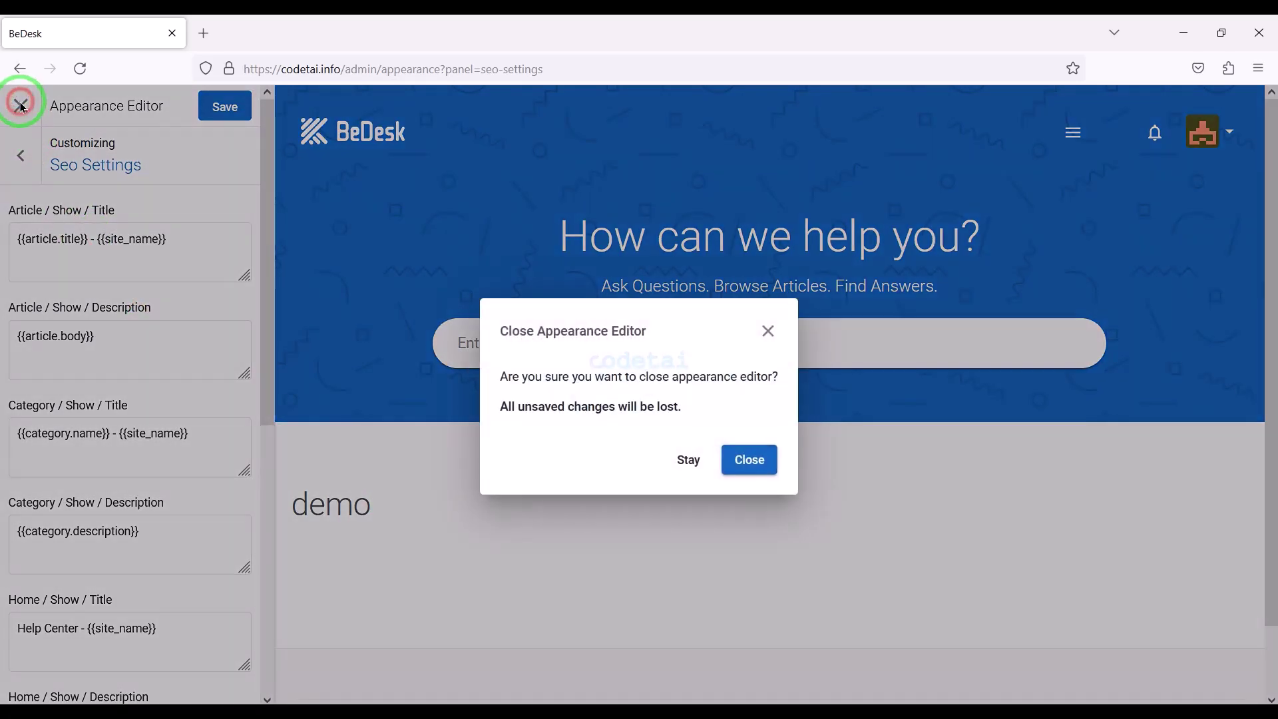
pyautogui.click(748, 458)
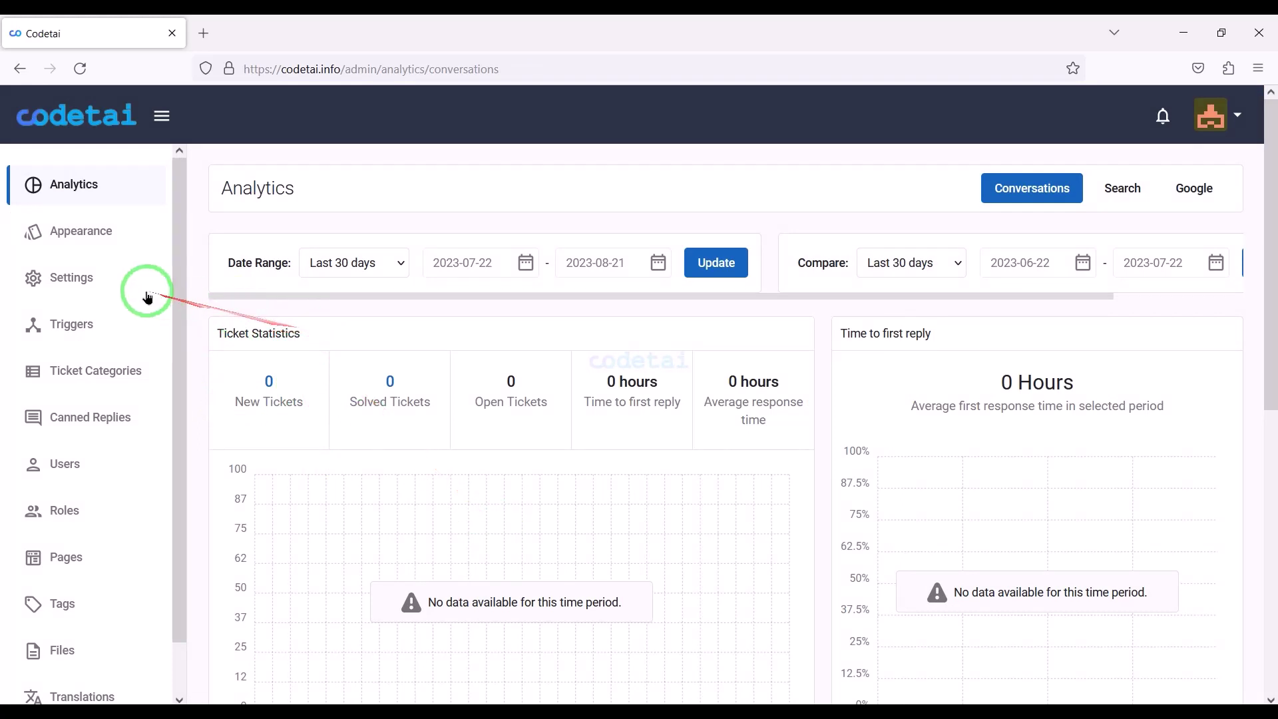
# Step: Try Application Page and Custom Page as site homepage, leaving it on Default
pyautogui.click(128, 293)
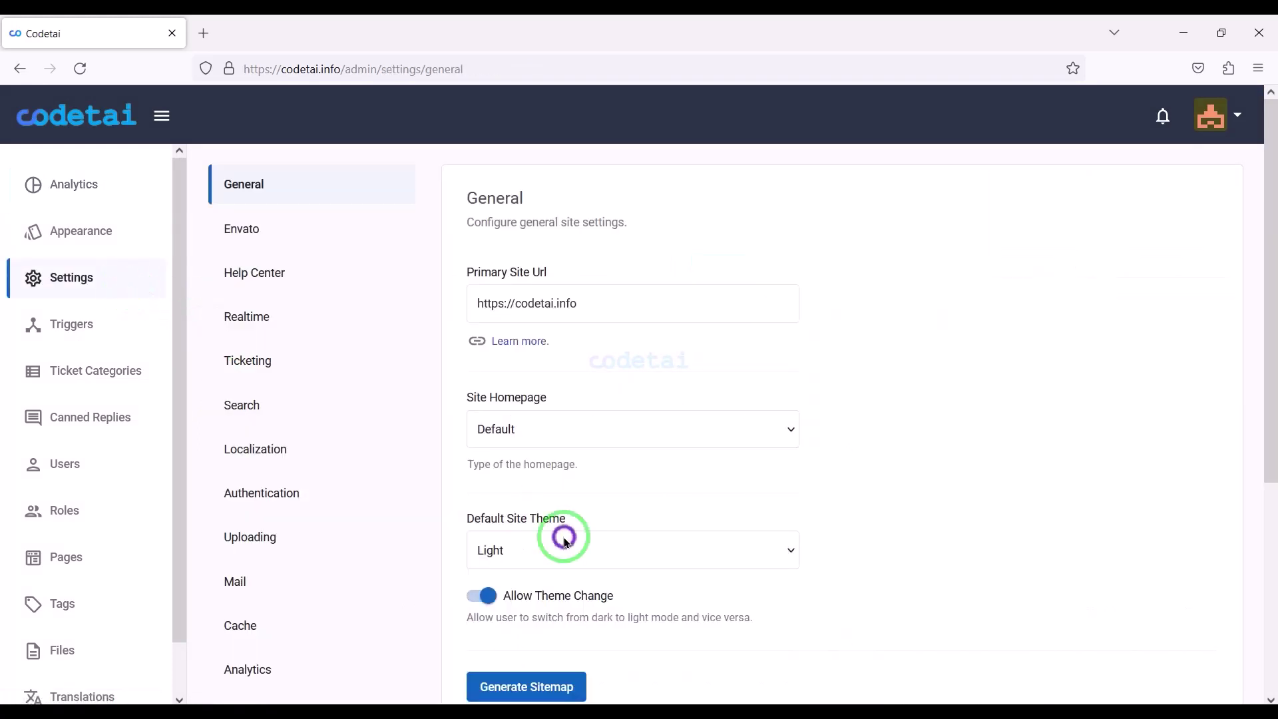
pyautogui.moveTo(1268, 228); pyautogui.dragTo(1268, 40)
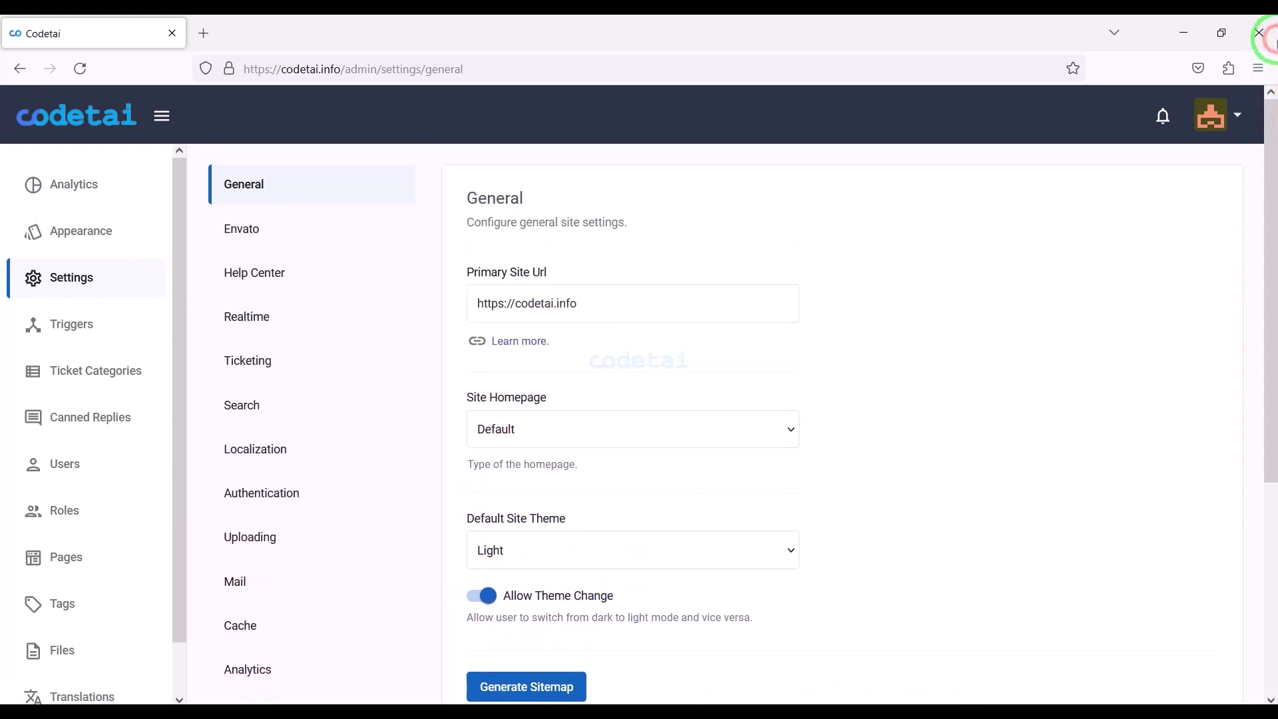
pyautogui.click(586, 433)
pyautogui.click(572, 485)
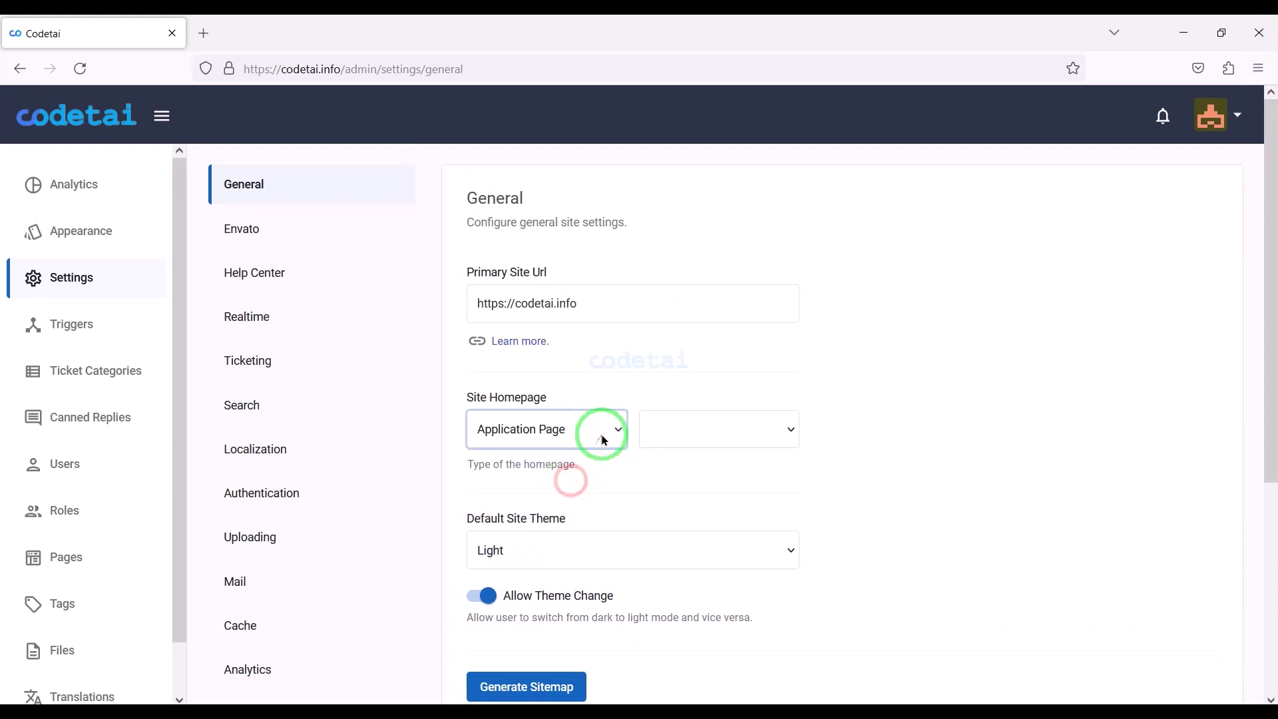
pyautogui.click(602, 433)
pyautogui.click(559, 508)
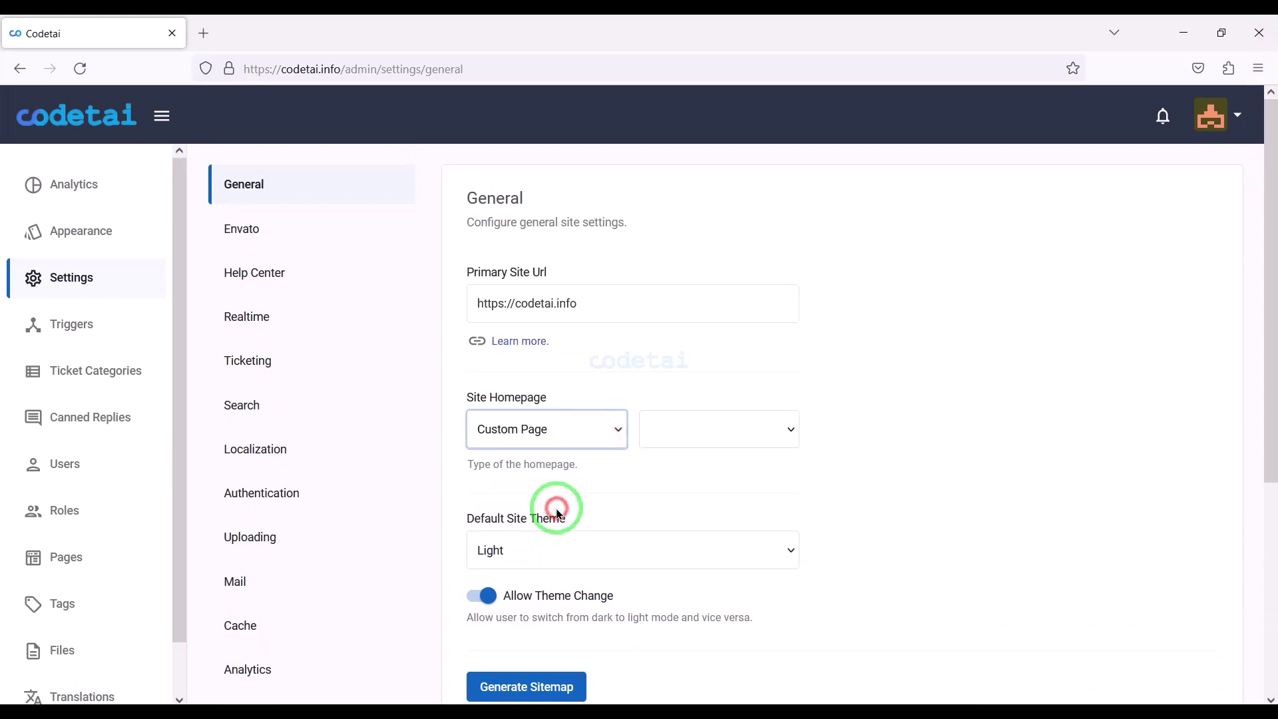
pyautogui.click(590, 417)
pyautogui.click(543, 470)
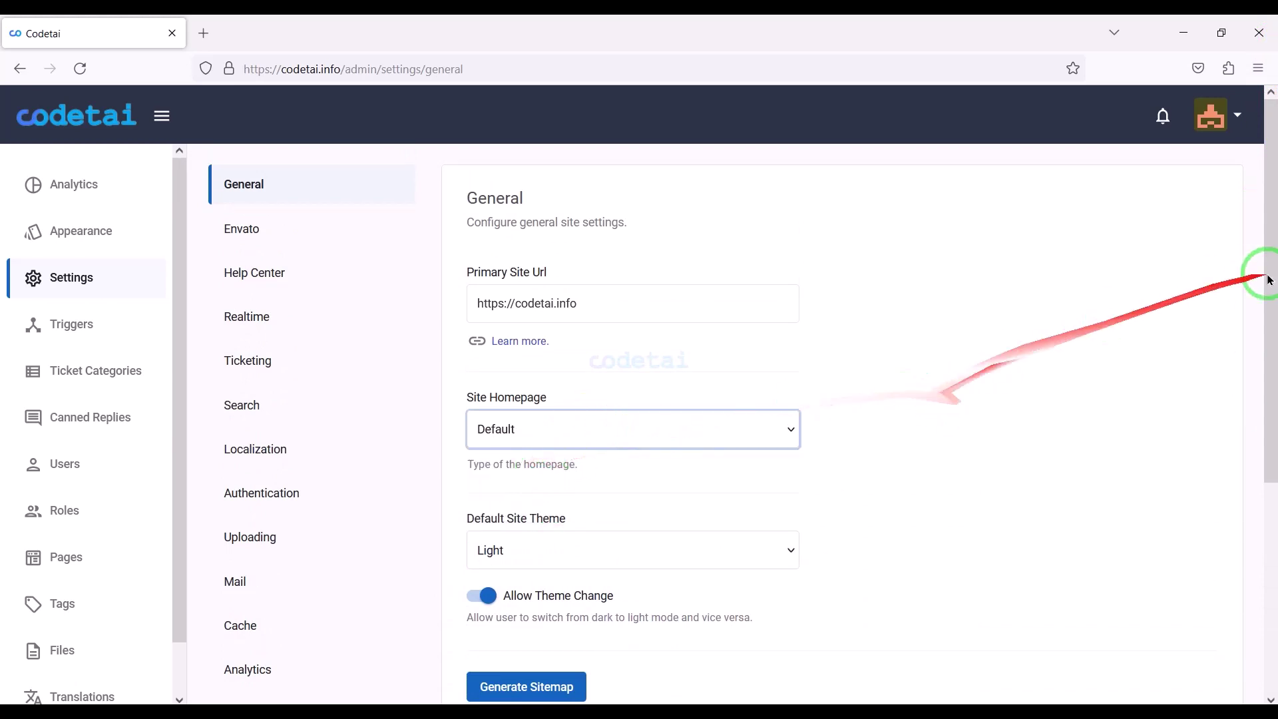
# Step: Keep the default site theme on Light after trying Dark, then generate the sitemap
pyautogui.moveTo(1271, 274); pyautogui.dragTo(1273, 391)
pyautogui.click(657, 659)
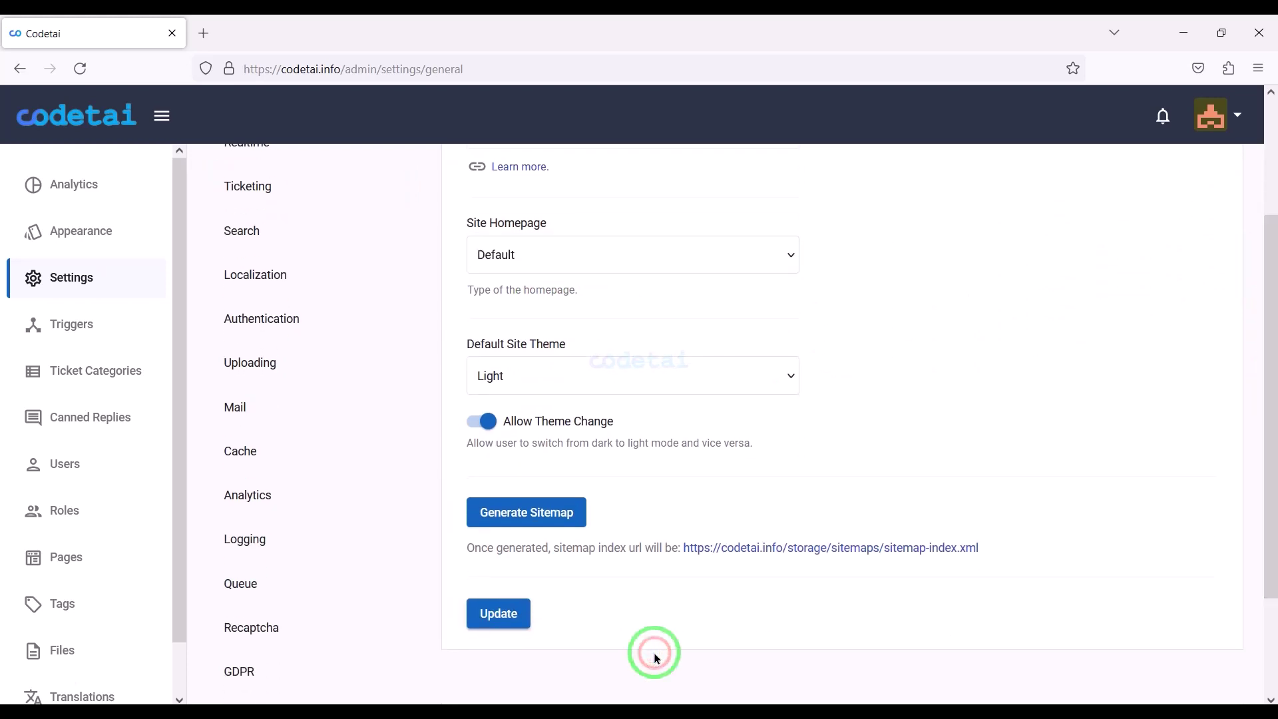
pyautogui.click(674, 372)
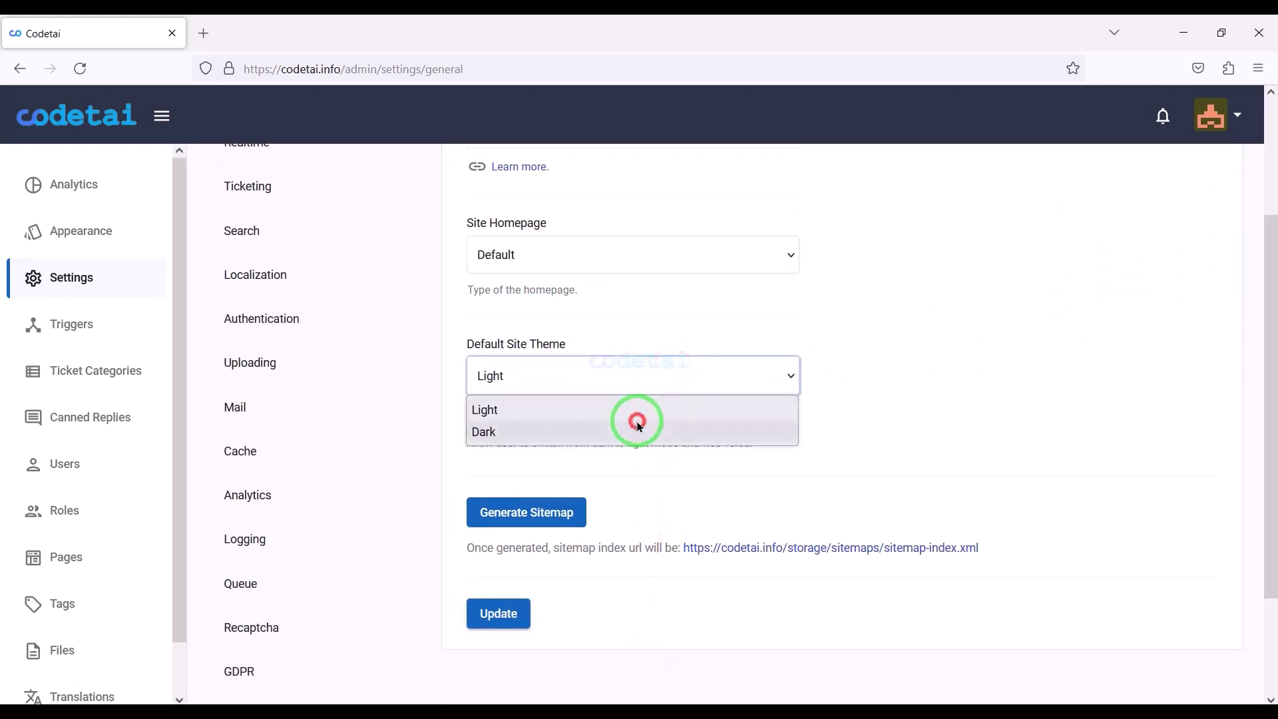
pyautogui.click(642, 430)
pyautogui.click(645, 376)
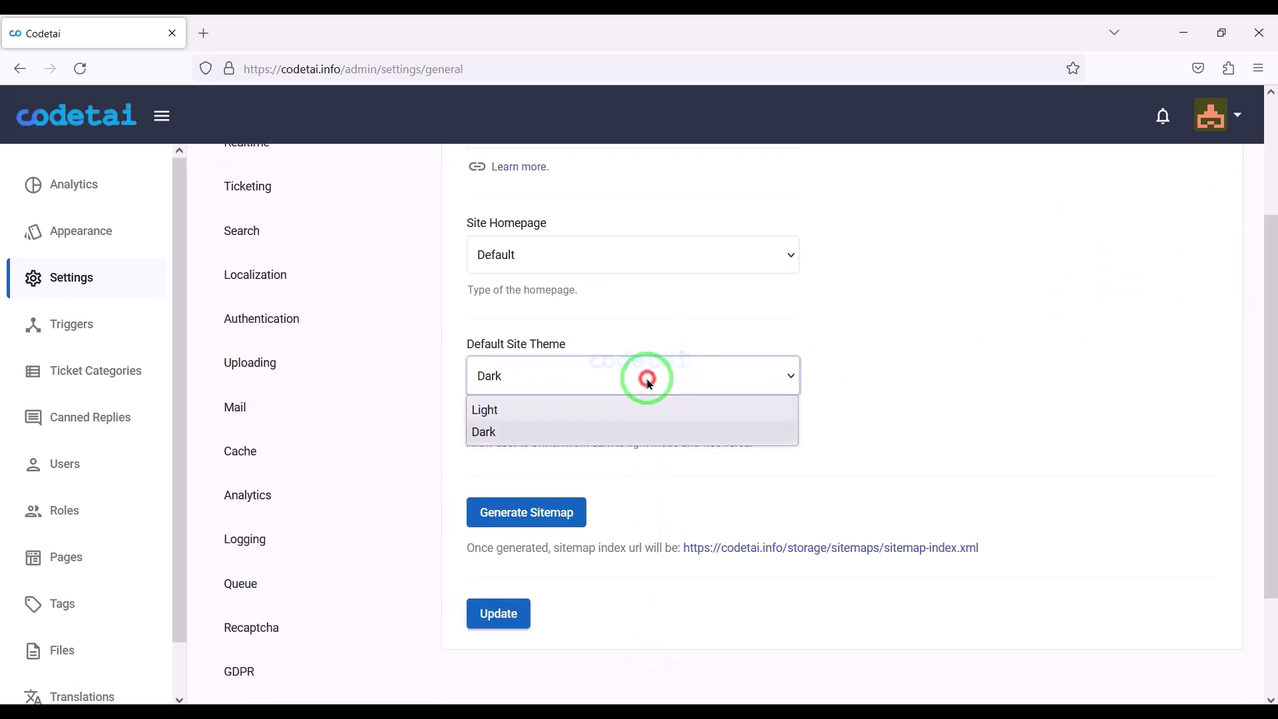
pyautogui.click(624, 412)
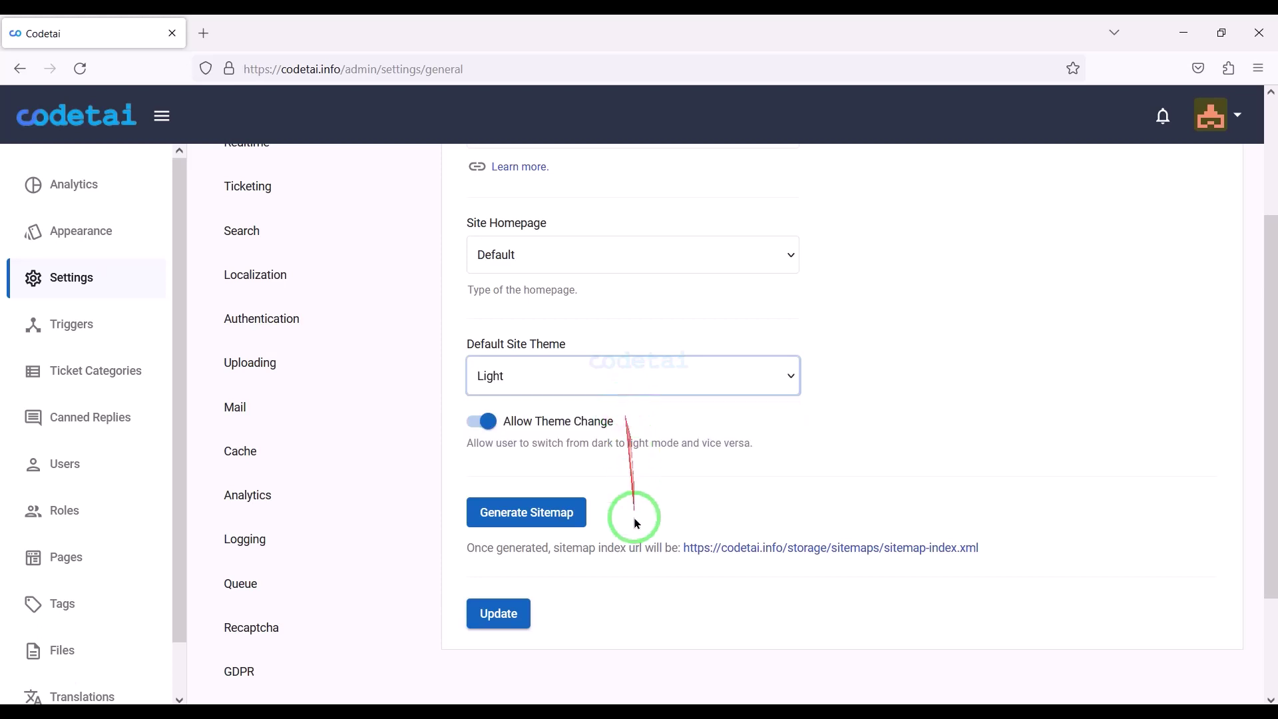
pyautogui.click(549, 507)
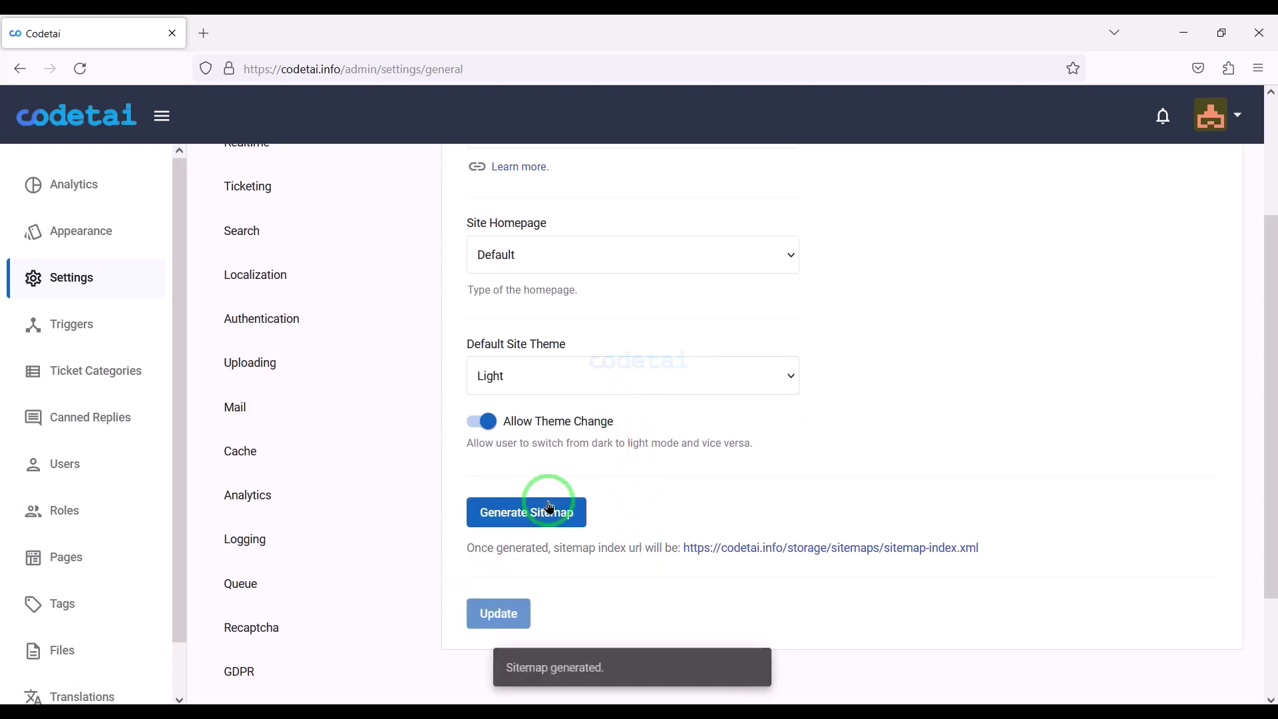
# Step: Open codetai.info/storage/sitemaps/sitemap-index.xml in a new tab and select its URL
pyautogui.click(742, 545)
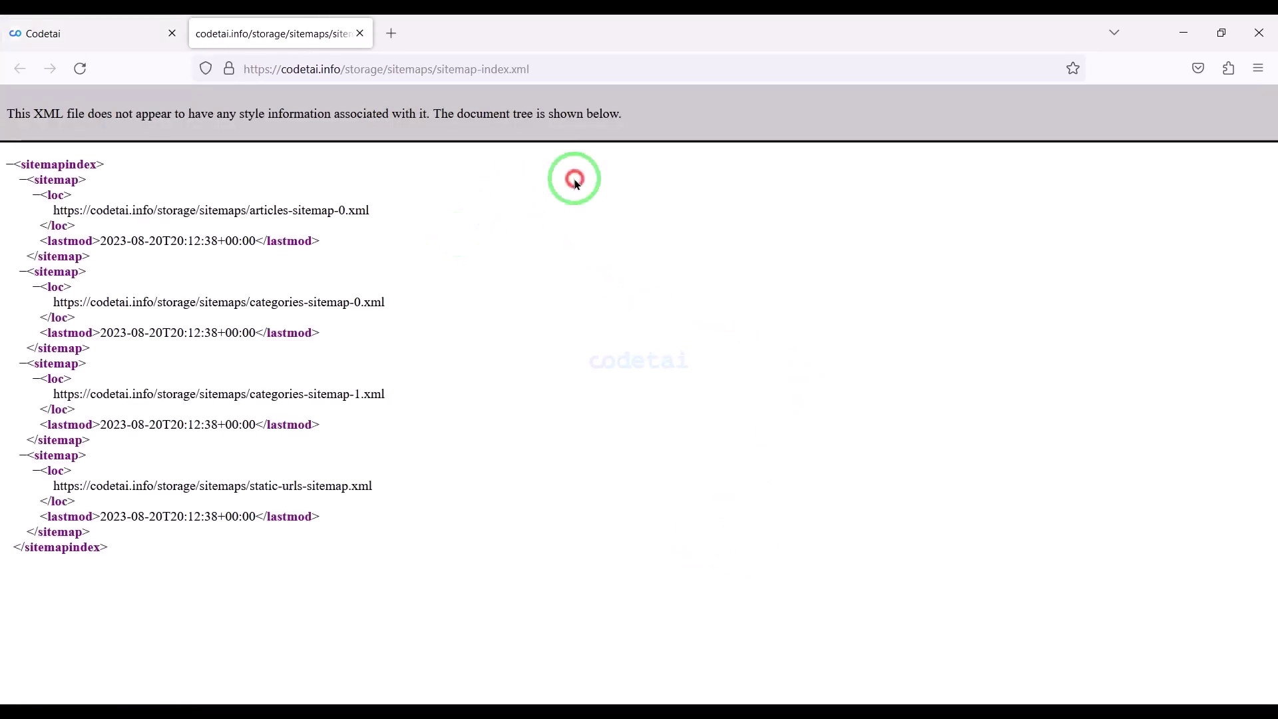
pyautogui.click(553, 67)
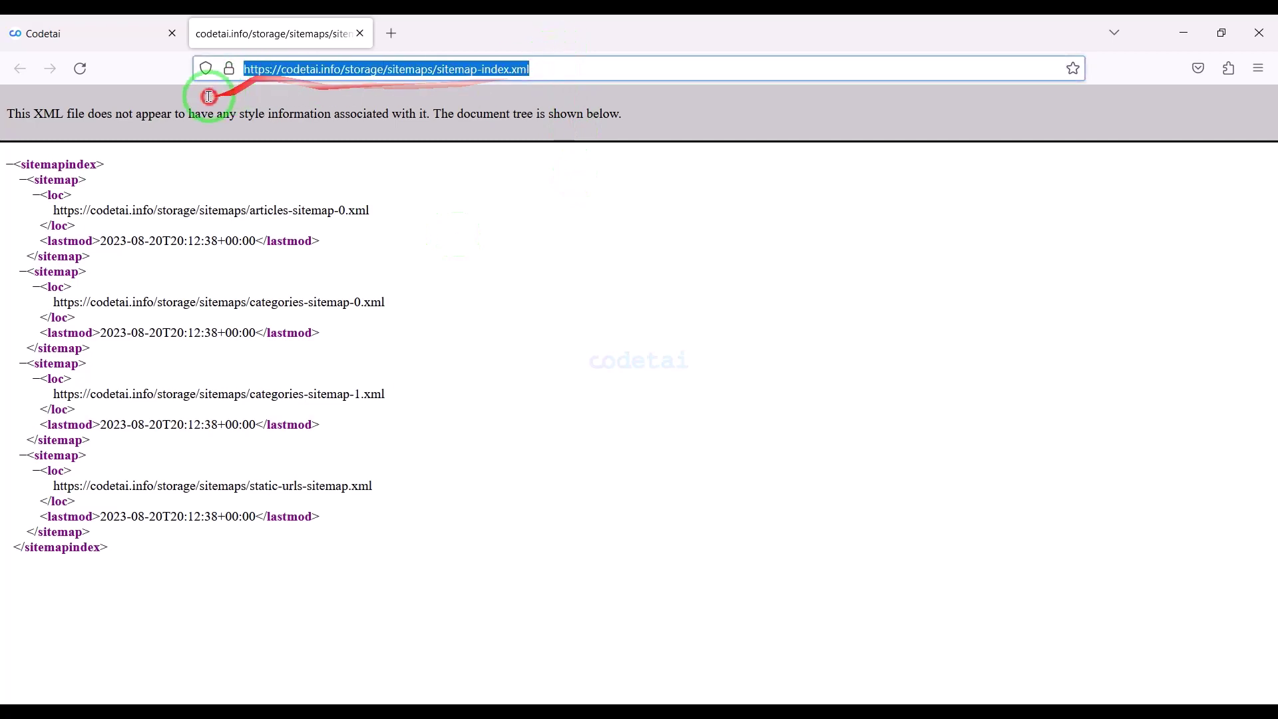
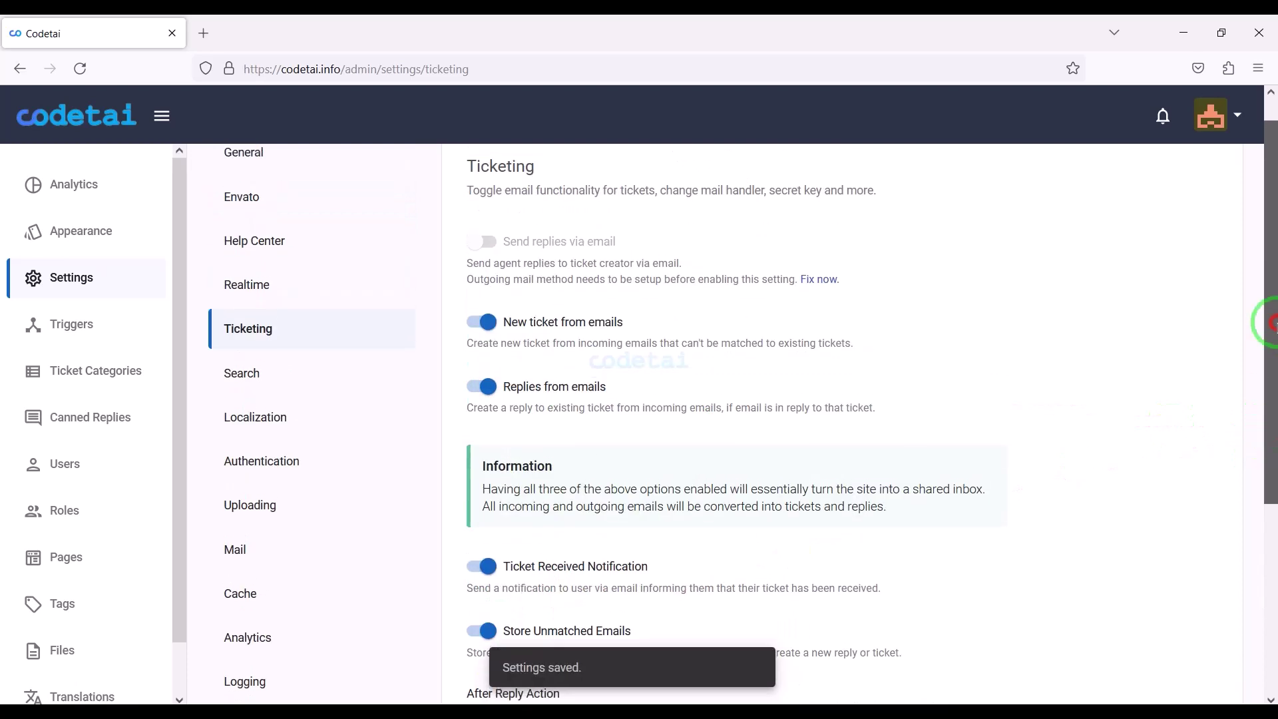
# Step: Set the search method to Mysql in Extended mode and save the Search settings
pyautogui.click(282, 408)
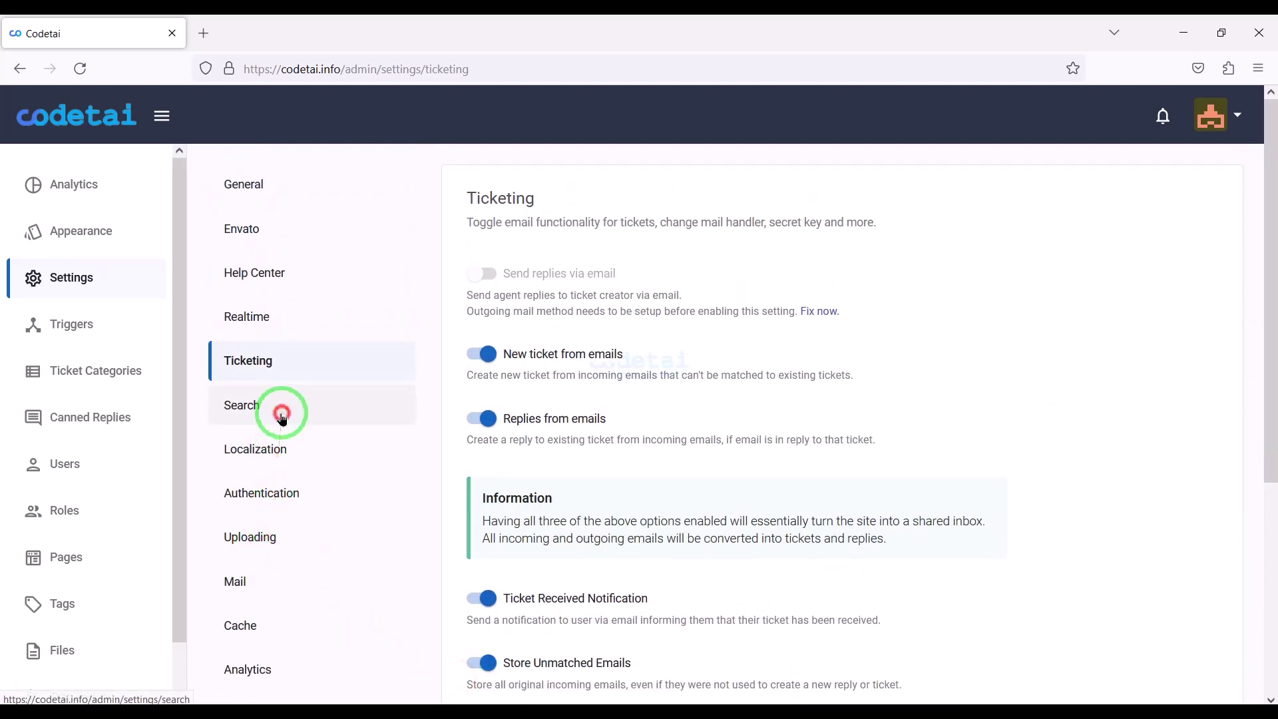
pyautogui.click(577, 292)
pyautogui.click(549, 342)
pyautogui.click(536, 417)
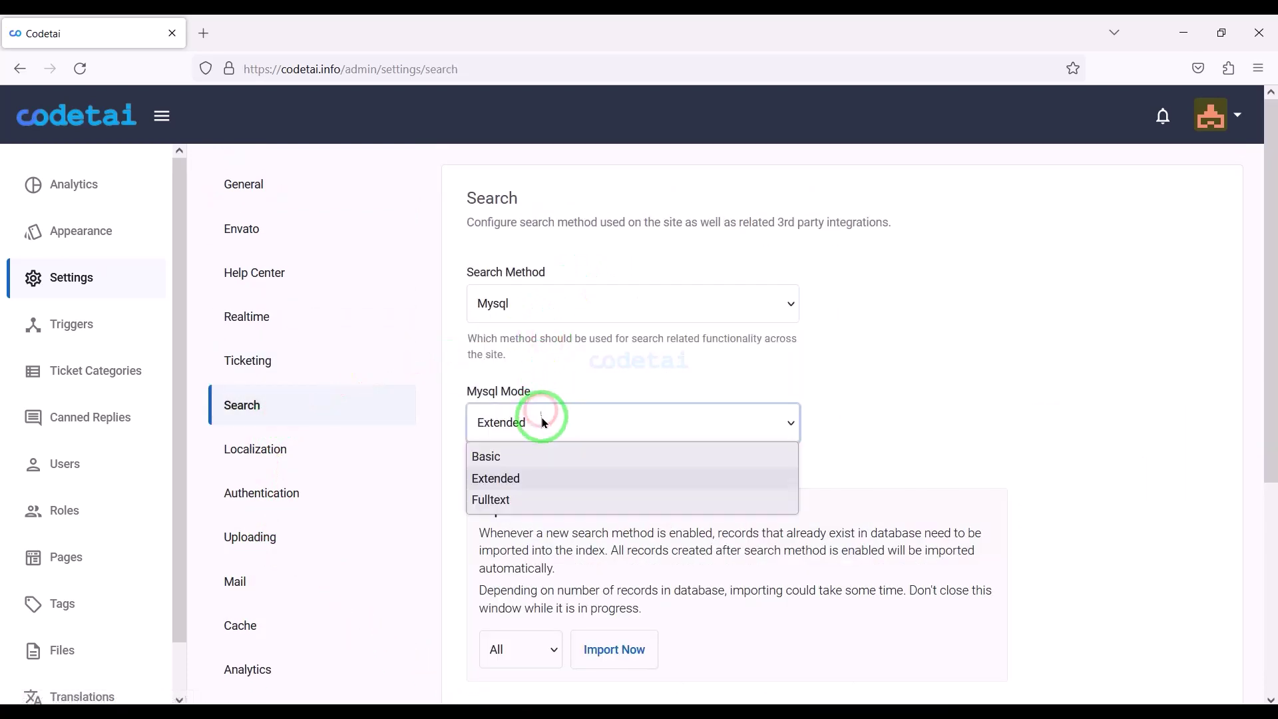
pyautogui.click(541, 413)
pyautogui.scroll(-3, 1012, 466)
pyautogui.click(526, 571)
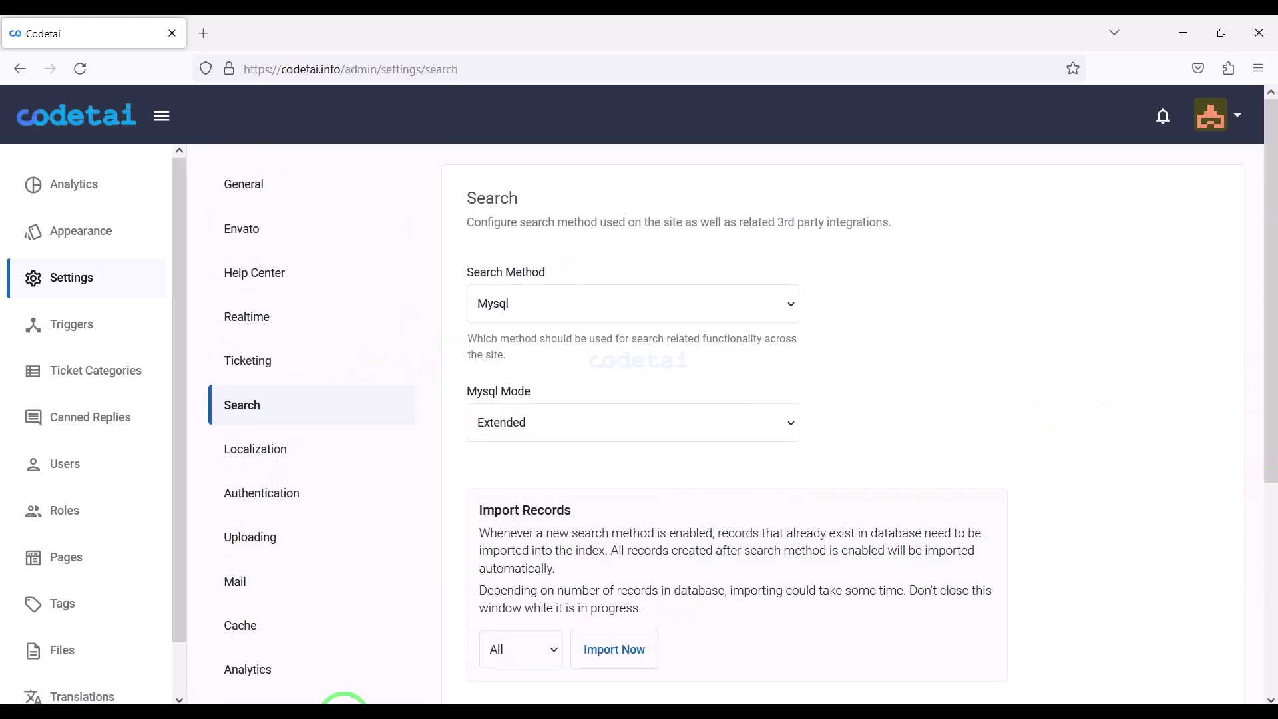
# Step: Set the Localization timezone to Palau and date format to yyyy-MM-dd, then save
pyautogui.click(305, 458)
pyautogui.click(572, 303)
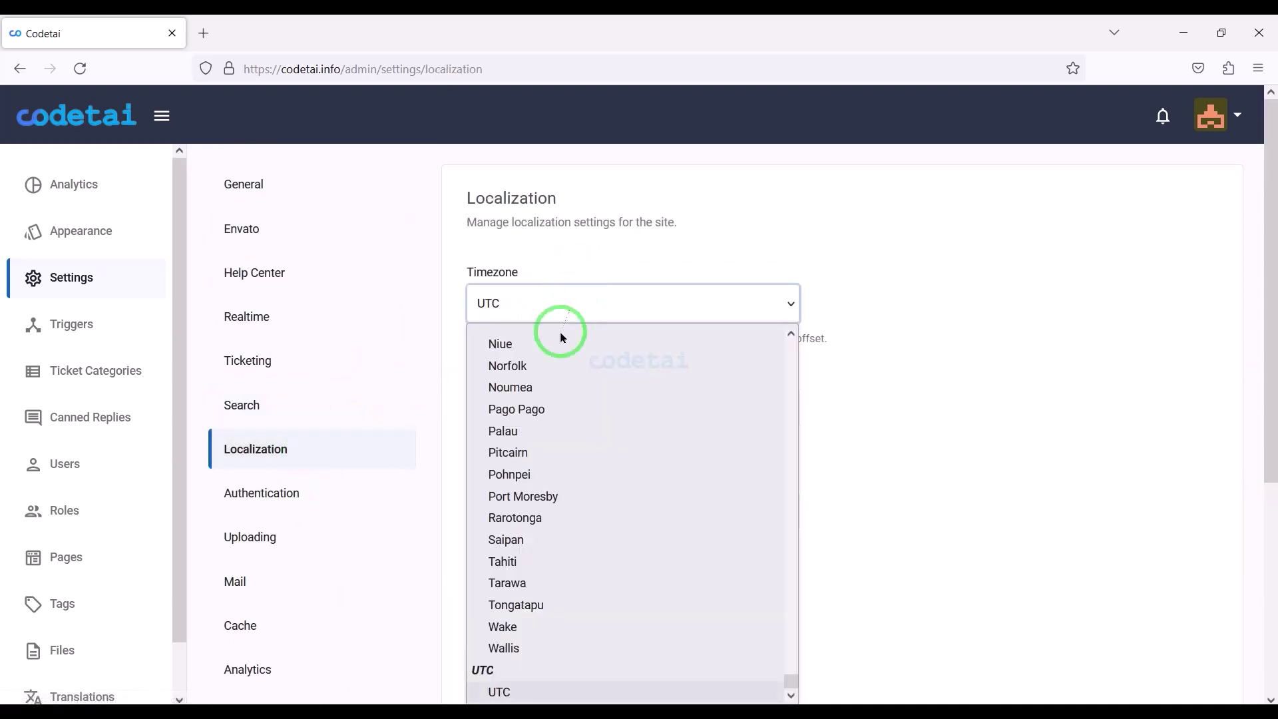
pyautogui.click(570, 395)
pyautogui.click(562, 506)
pyautogui.click(565, 565)
pyautogui.click(493, 671)
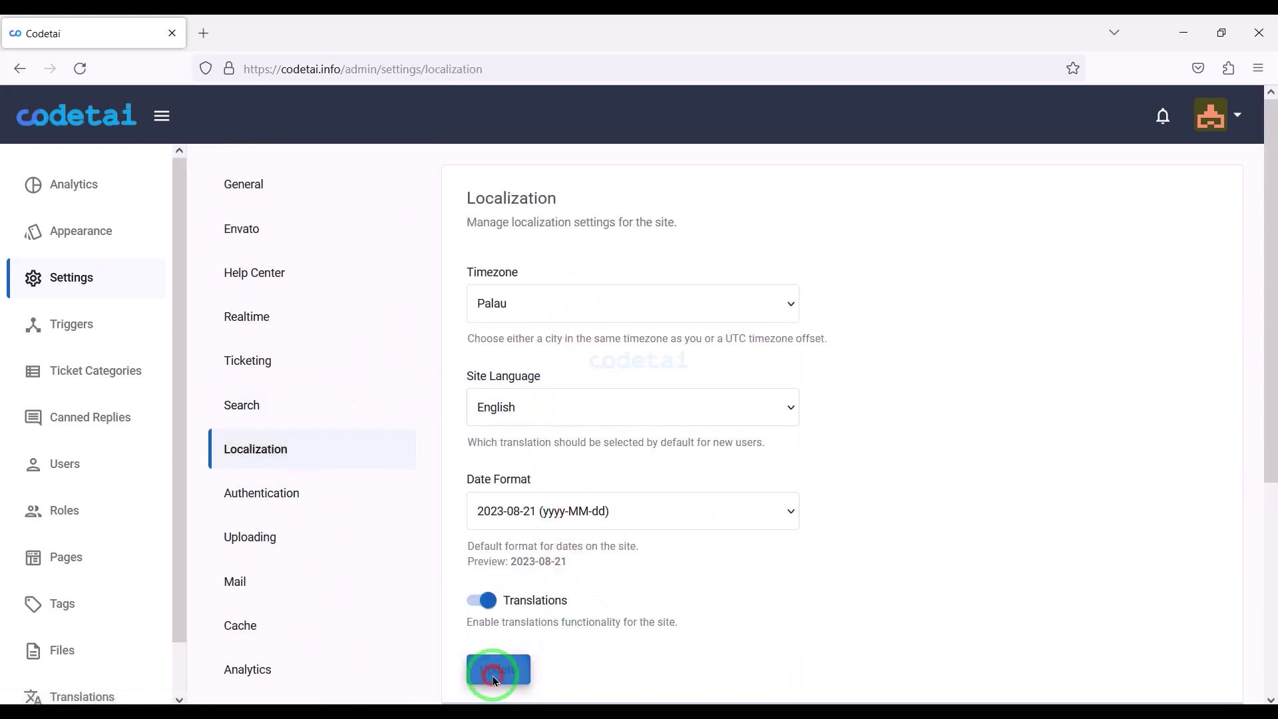
# Step: Look over the Authentication settings, including Single Device Login, before moving to Mail settings
pyautogui.click(314, 484)
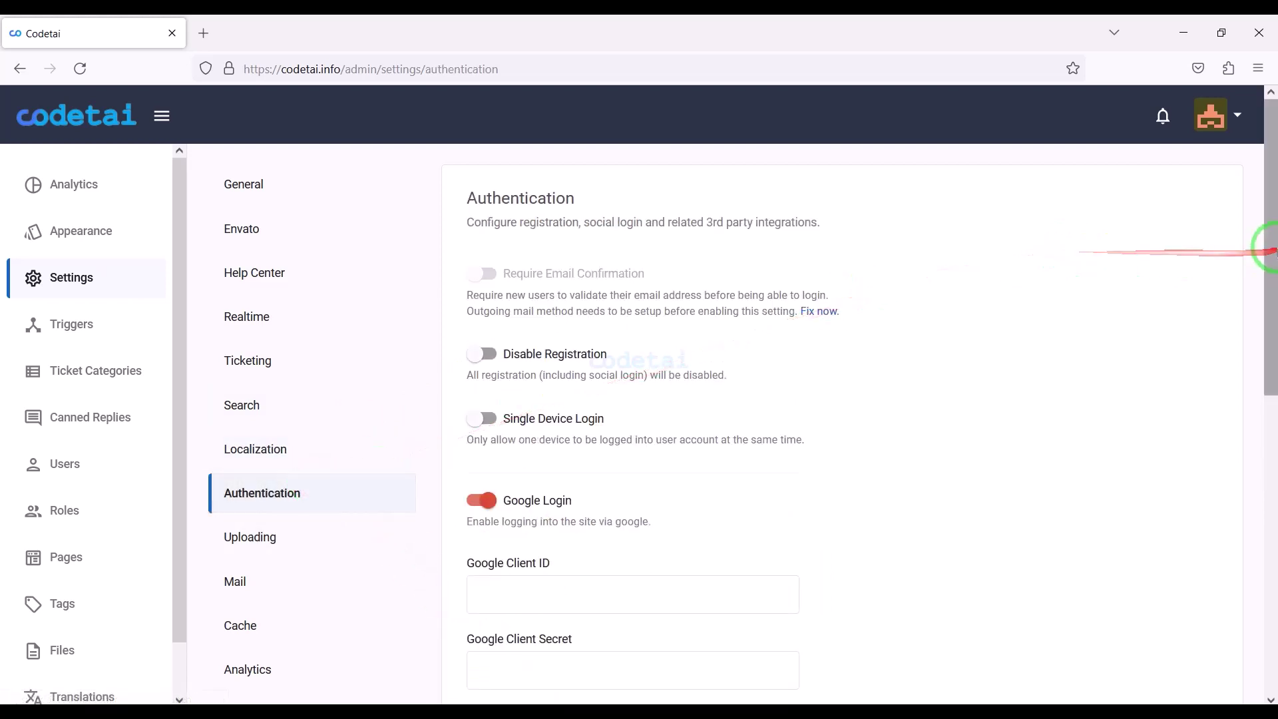
pyautogui.moveTo(1269, 249); pyautogui.dragTo(1269, 293)
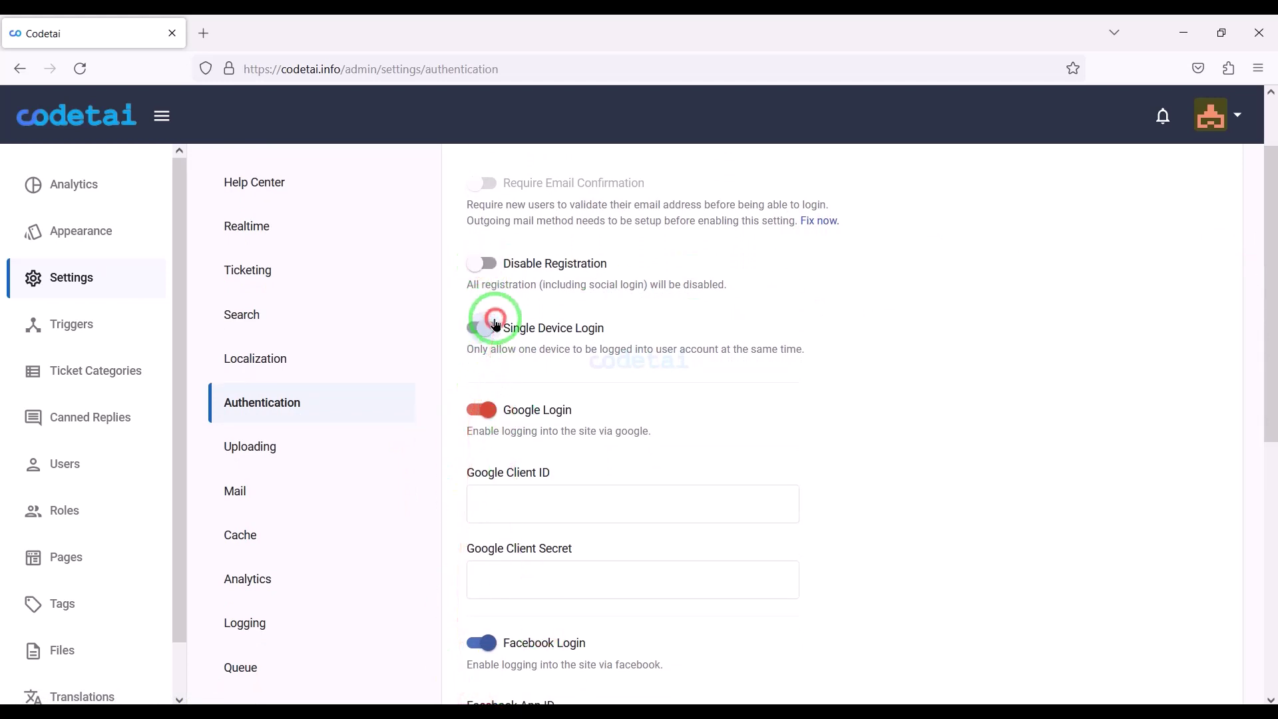
pyautogui.moveTo(1269, 370); pyautogui.dragTo(1273, 454)
pyautogui.scroll(-2, 1268, 455)
pyautogui.moveTo(456, 157)
pyautogui.mouseDown()
pyautogui.moveTo(673, 376)
pyautogui.moveTo(766, 426)
pyautogui.mouseUp()
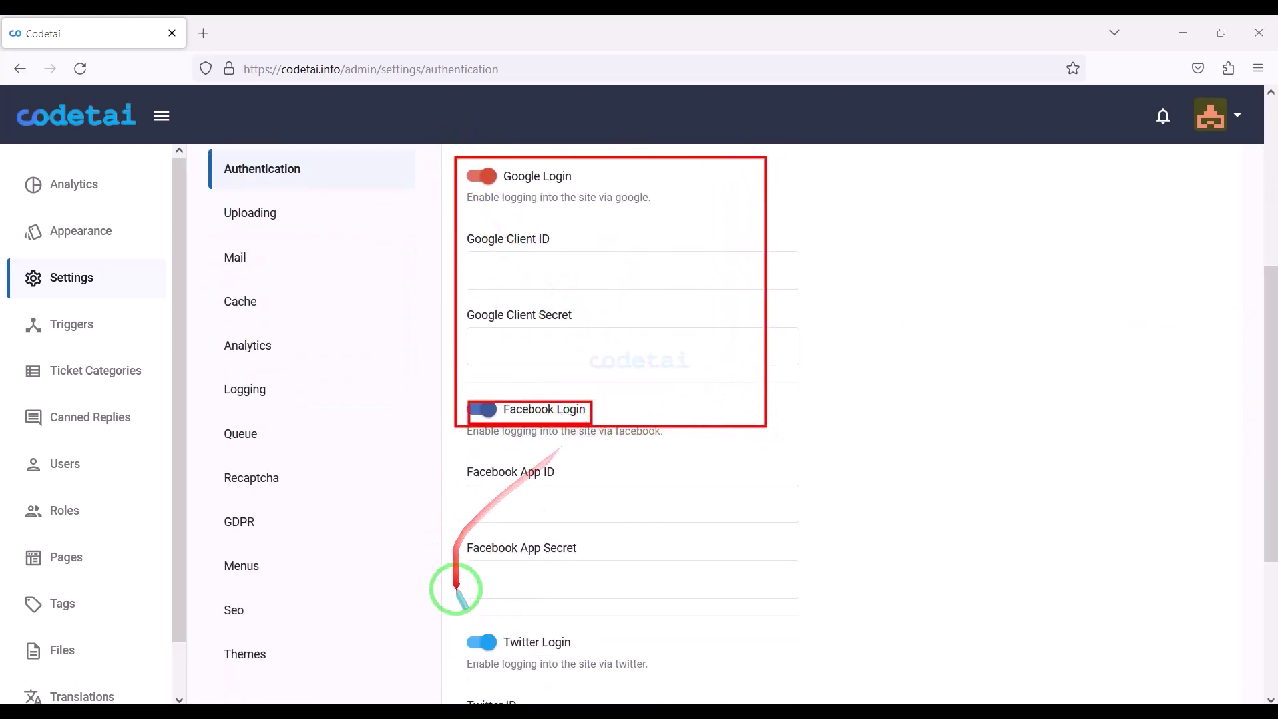
pyautogui.moveTo(456, 627); pyautogui.dragTo(642, 679)
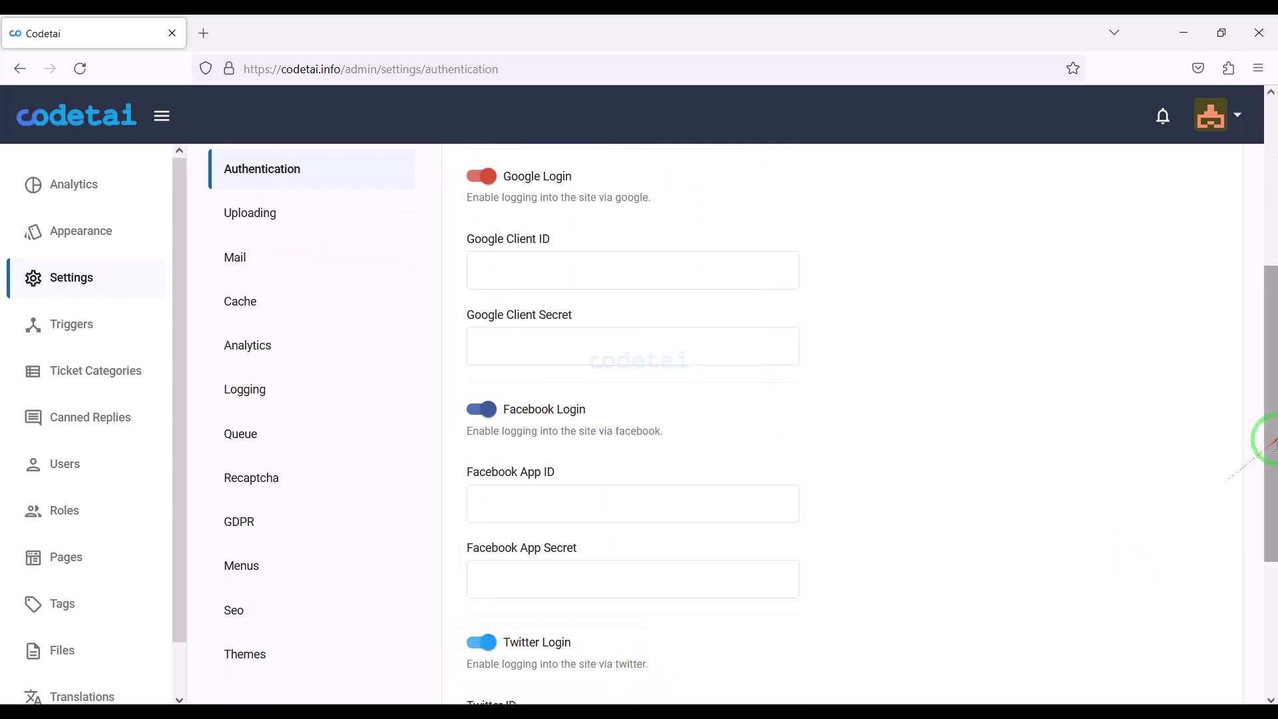
pyautogui.moveTo(1263, 442)
pyautogui.mouseDown()
pyautogui.moveTo(1263, 614)
pyautogui.moveTo(1268, 345)
pyautogui.mouseUp()
pyautogui.click(235, 391)
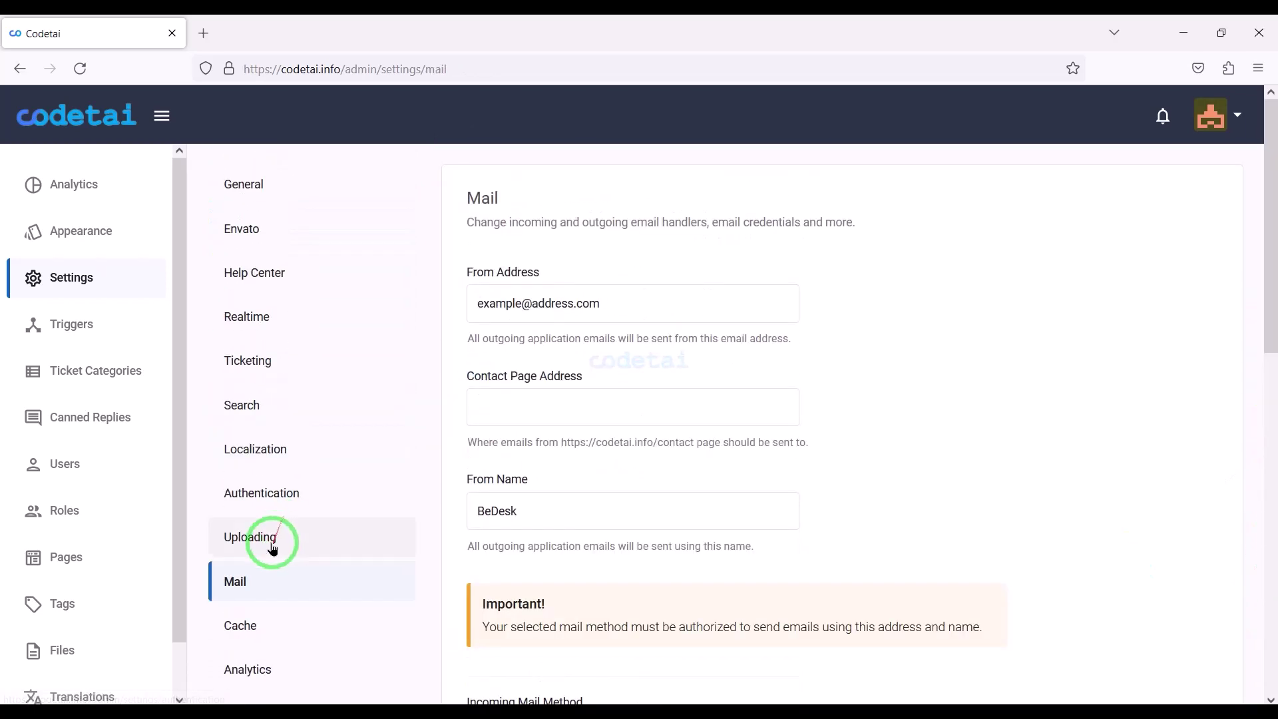
# Step: Try Amazon S3, then DigitalOcean Spaces as the User Uploads Storage Method and scroll through Uploading settings
pyautogui.click(265, 536)
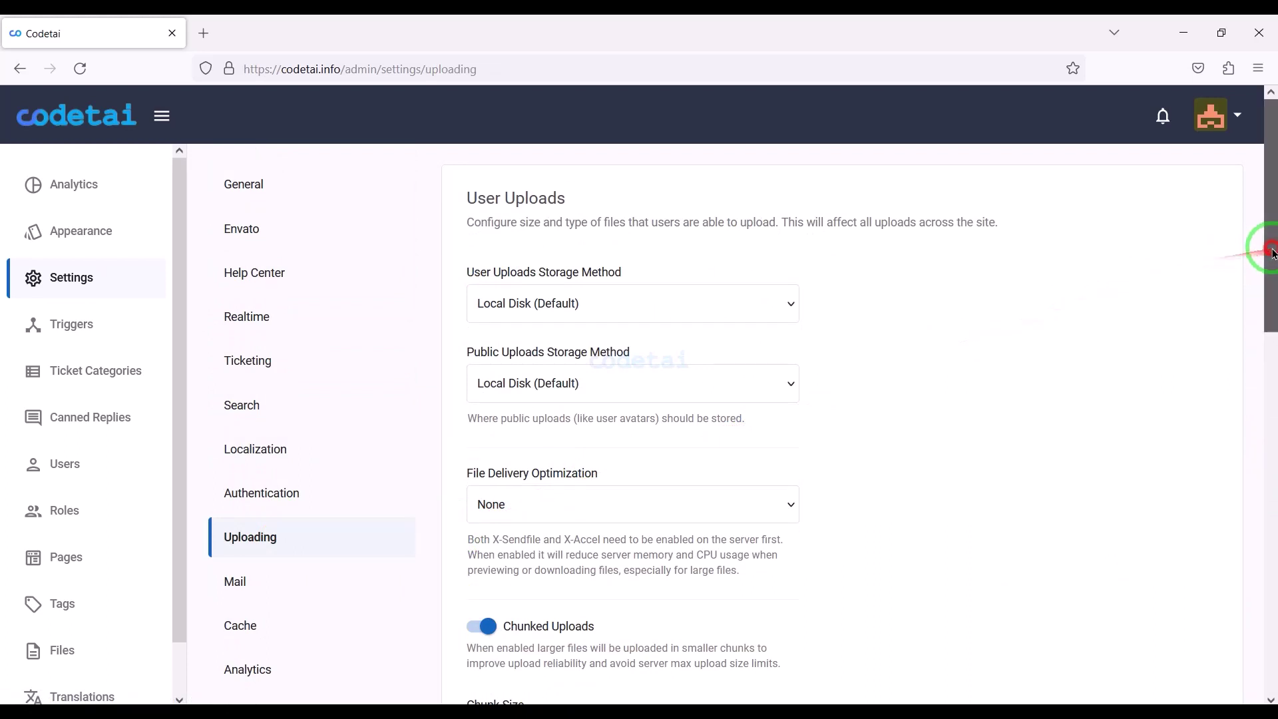
pyautogui.moveTo(1268, 250)
pyautogui.mouseDown()
pyautogui.moveTo(1274, 280)
pyautogui.moveTo(1274, 261)
pyautogui.mouseUp()
pyautogui.click(604, 277)
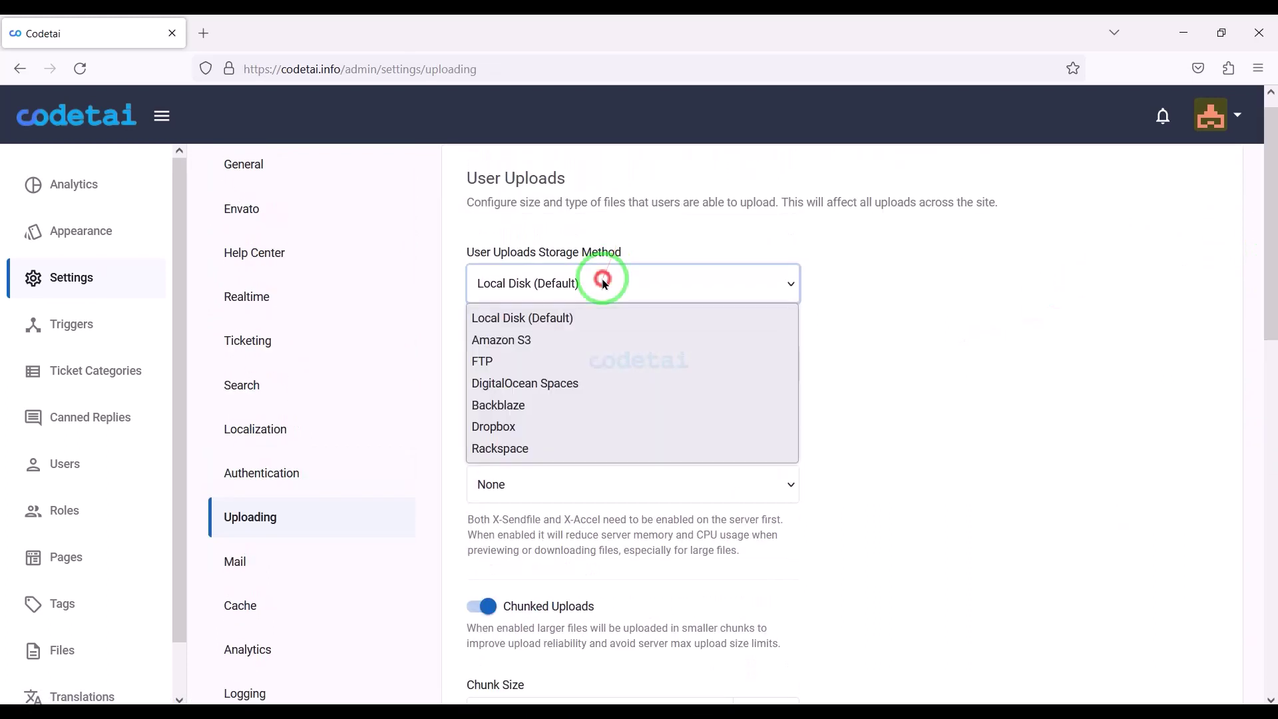
pyautogui.click(561, 351)
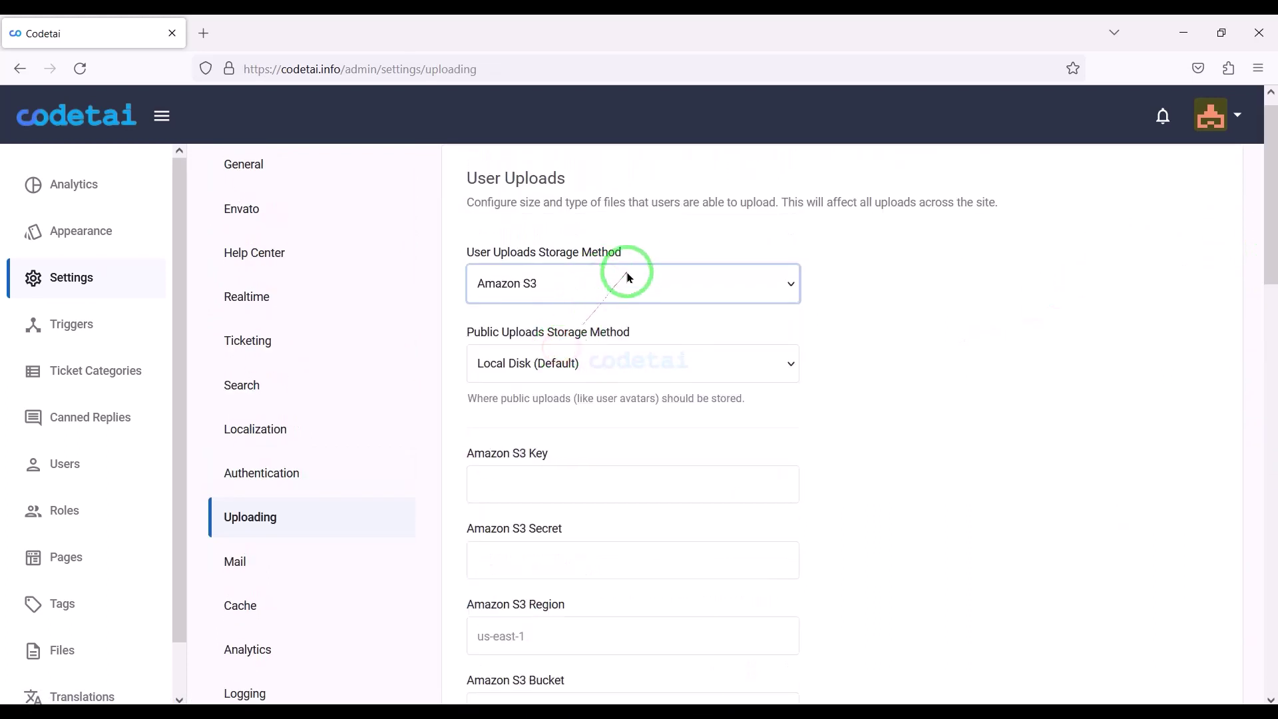
pyautogui.click(625, 273)
pyautogui.click(527, 387)
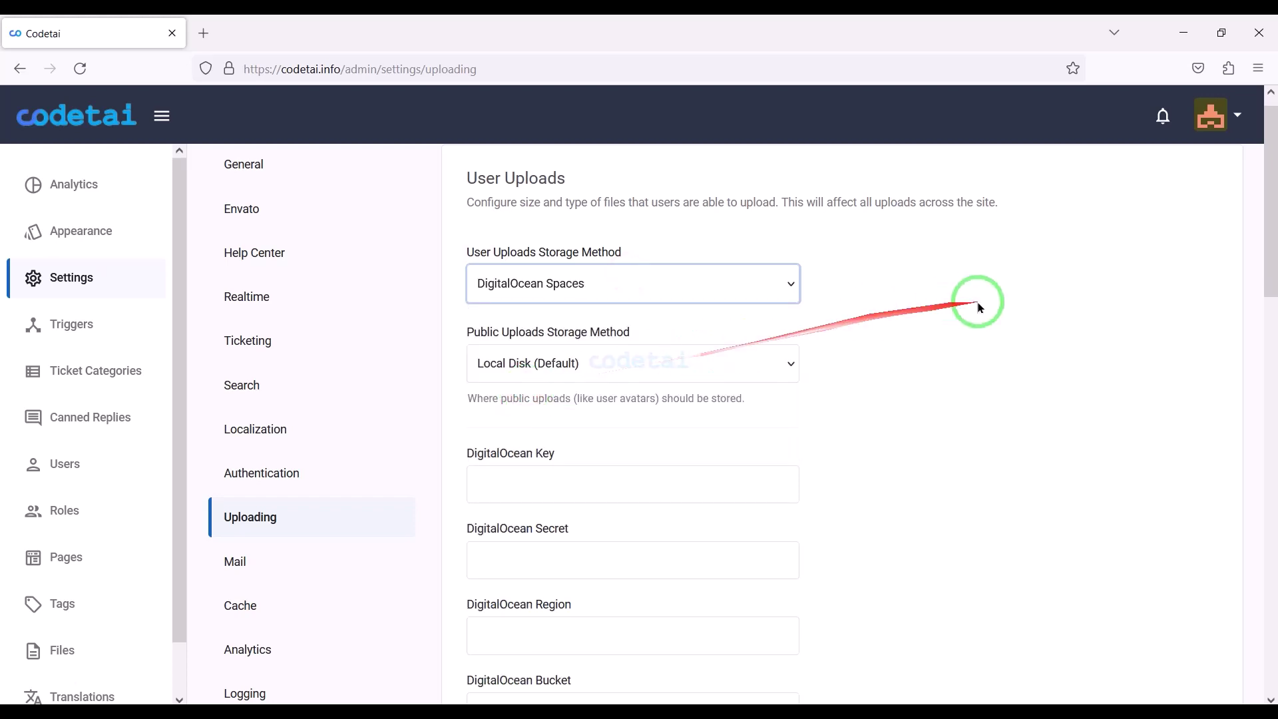
pyautogui.moveTo(1267, 230); pyautogui.dragTo(1209, 654)
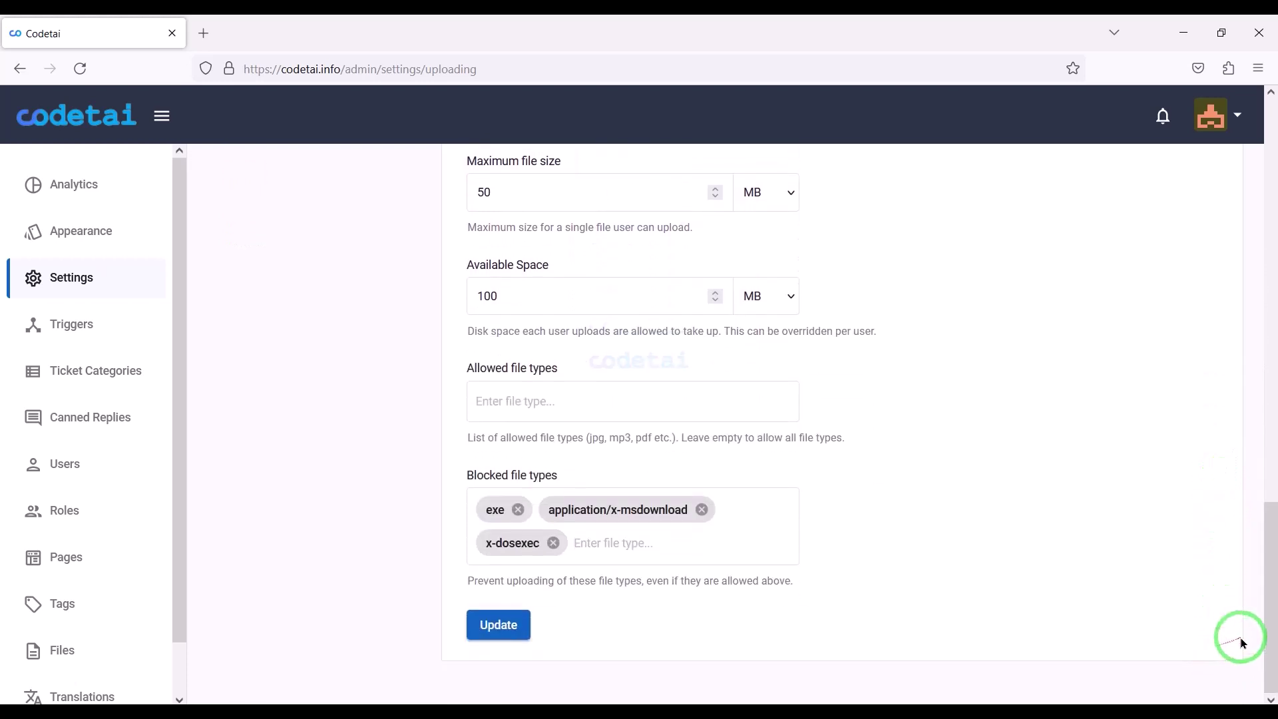
pyautogui.moveTo(1272, 589); pyautogui.dragTo(1265, 529)
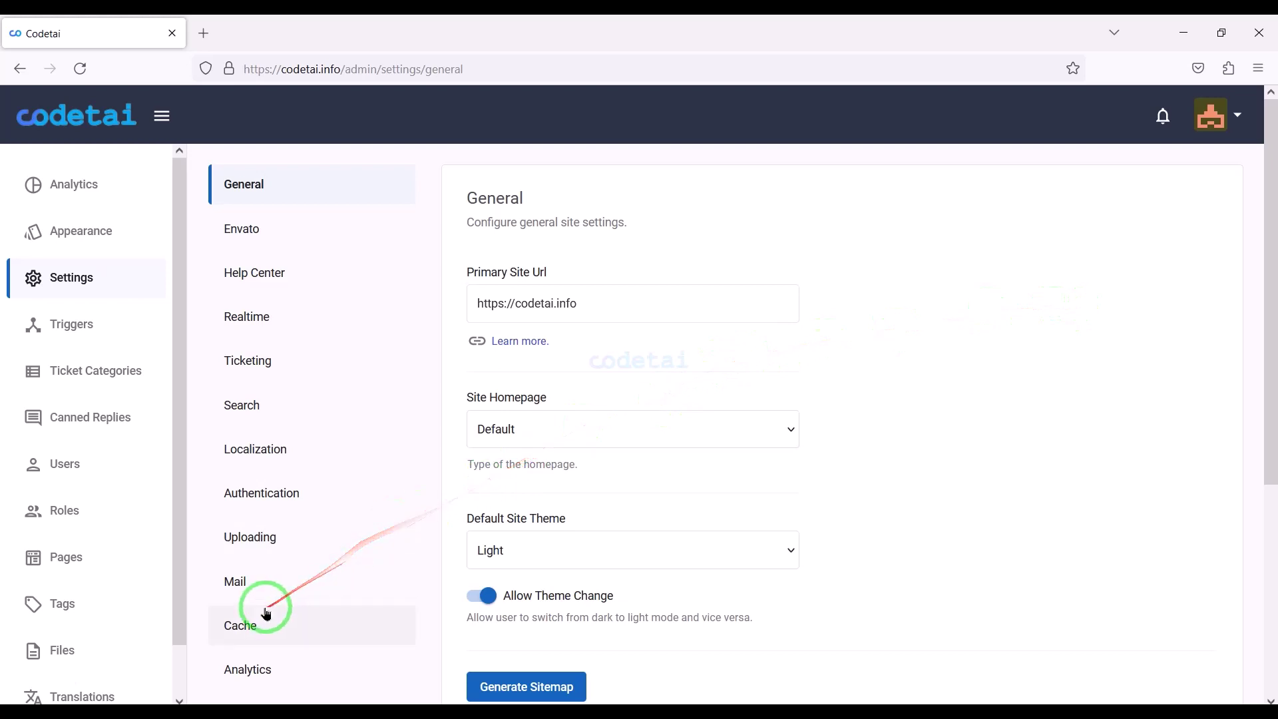
# Step: In Mail settings, replace the From Address, change From Name from BeDesk to Codetai, keep SMTP
pyautogui.click(285, 586)
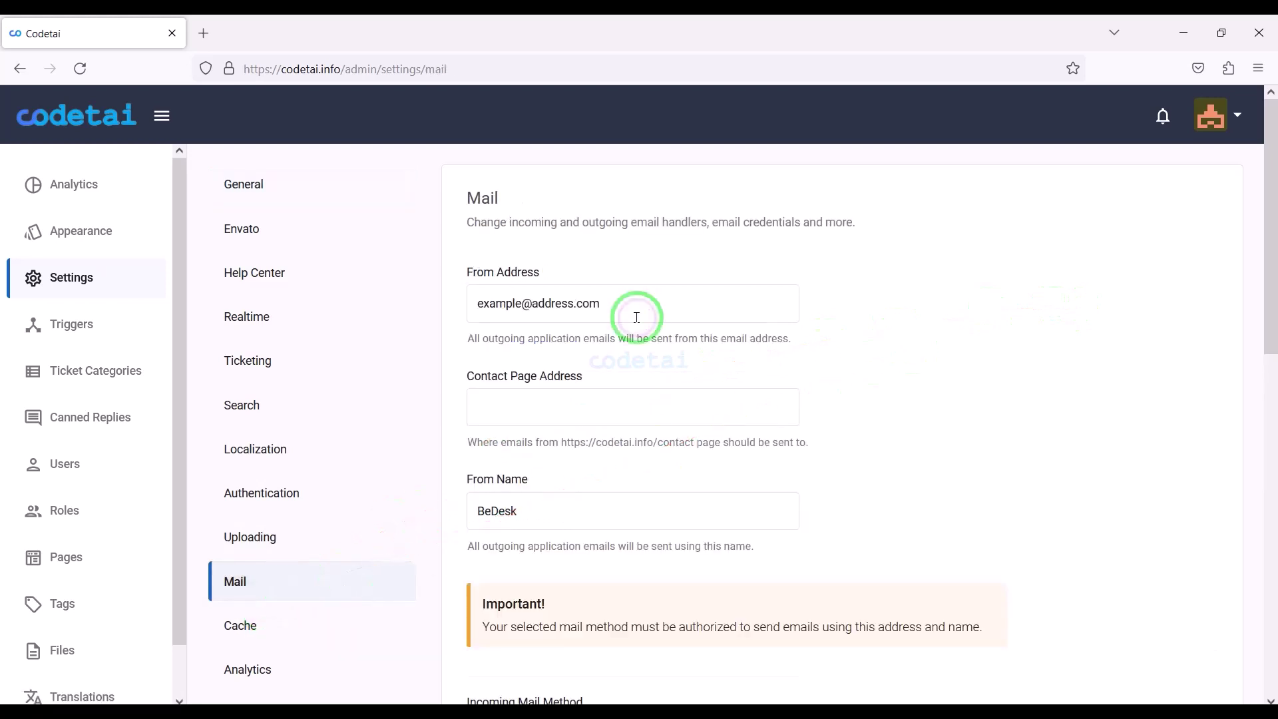
pyautogui.moveTo(642, 305); pyautogui.dragTo(395, 295)
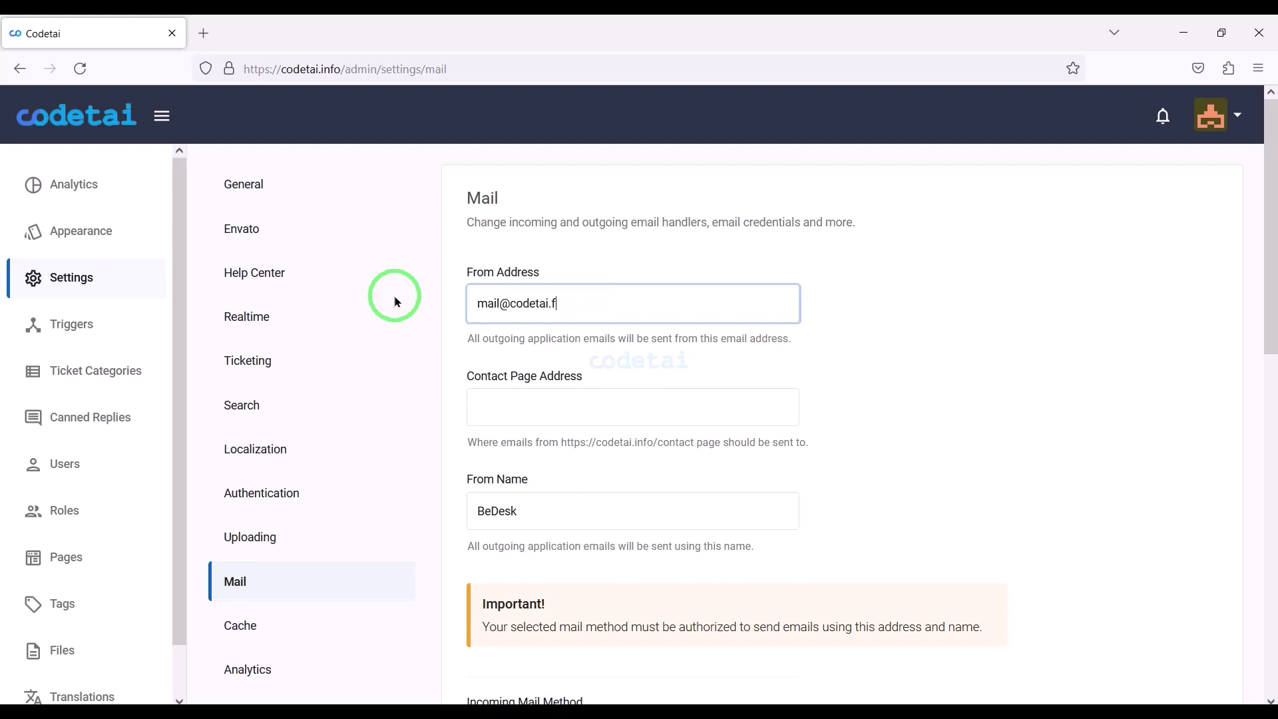
pyautogui.scroll(-5, 552, 198)
pyautogui.moveTo(552, 207); pyautogui.dragTo(470, 214)
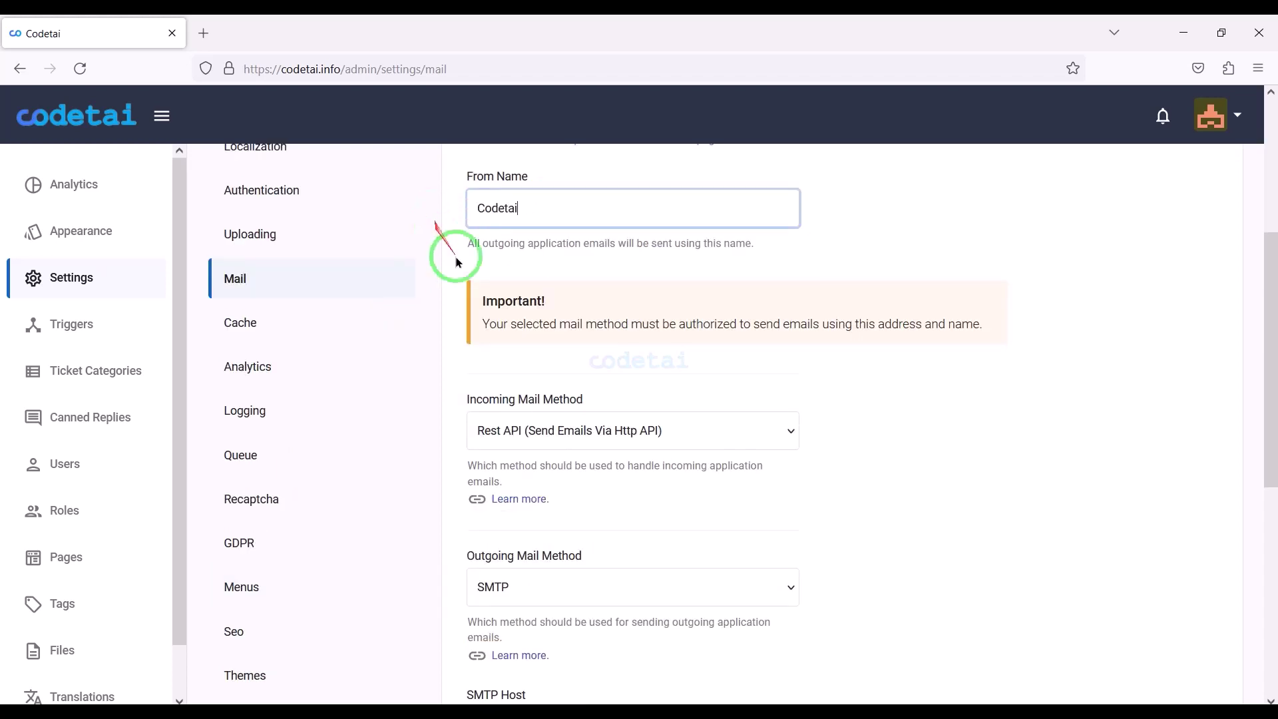
pyautogui.scroll(-5, 459, 262)
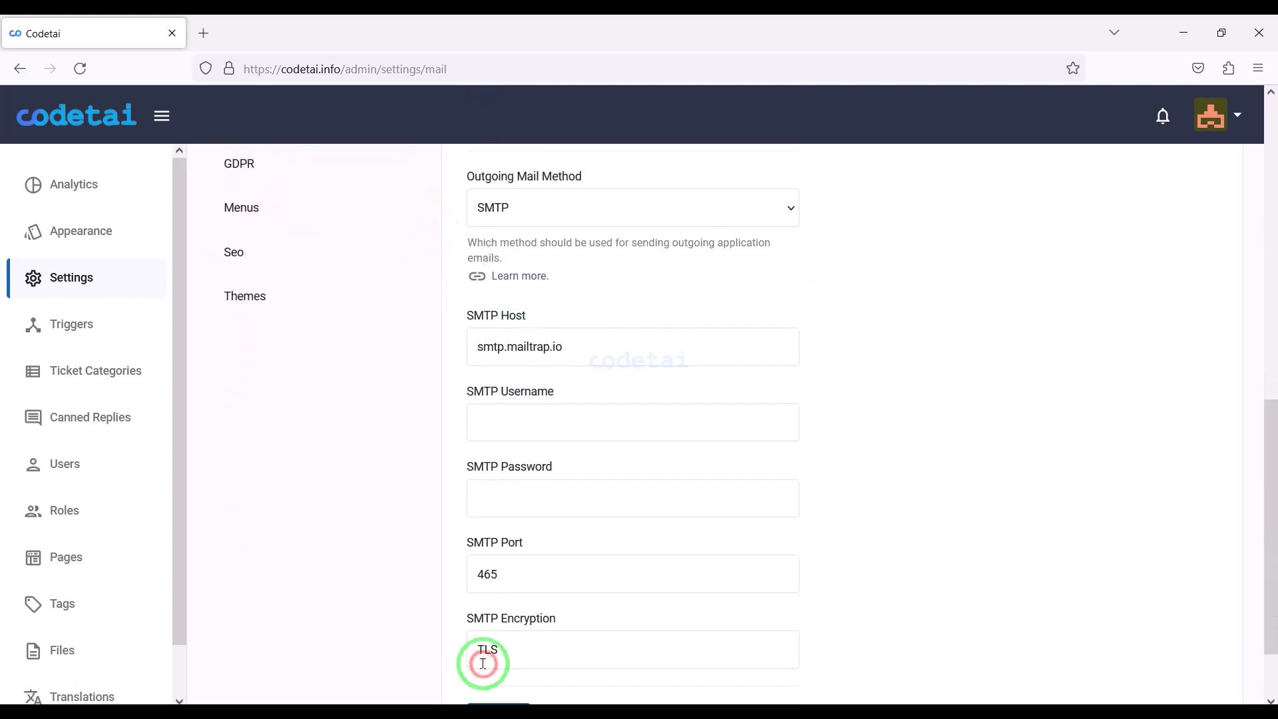
pyautogui.click(586, 195)
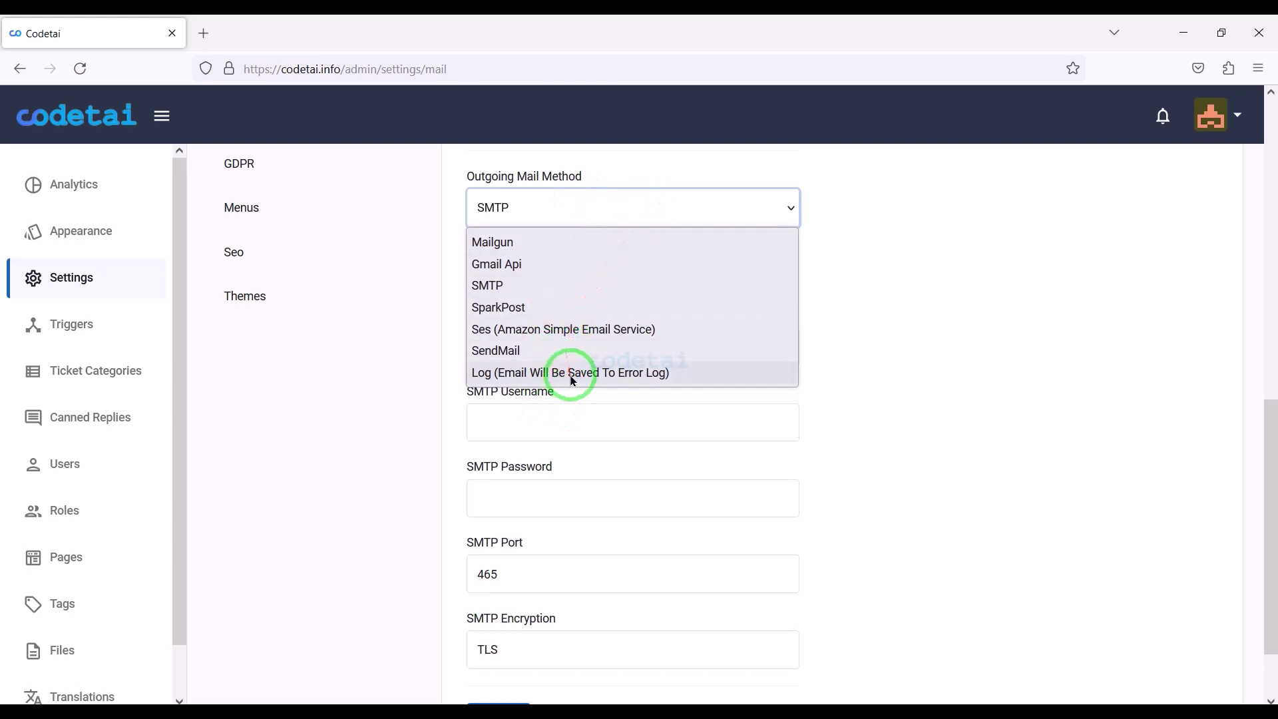
pyautogui.click(503, 285)
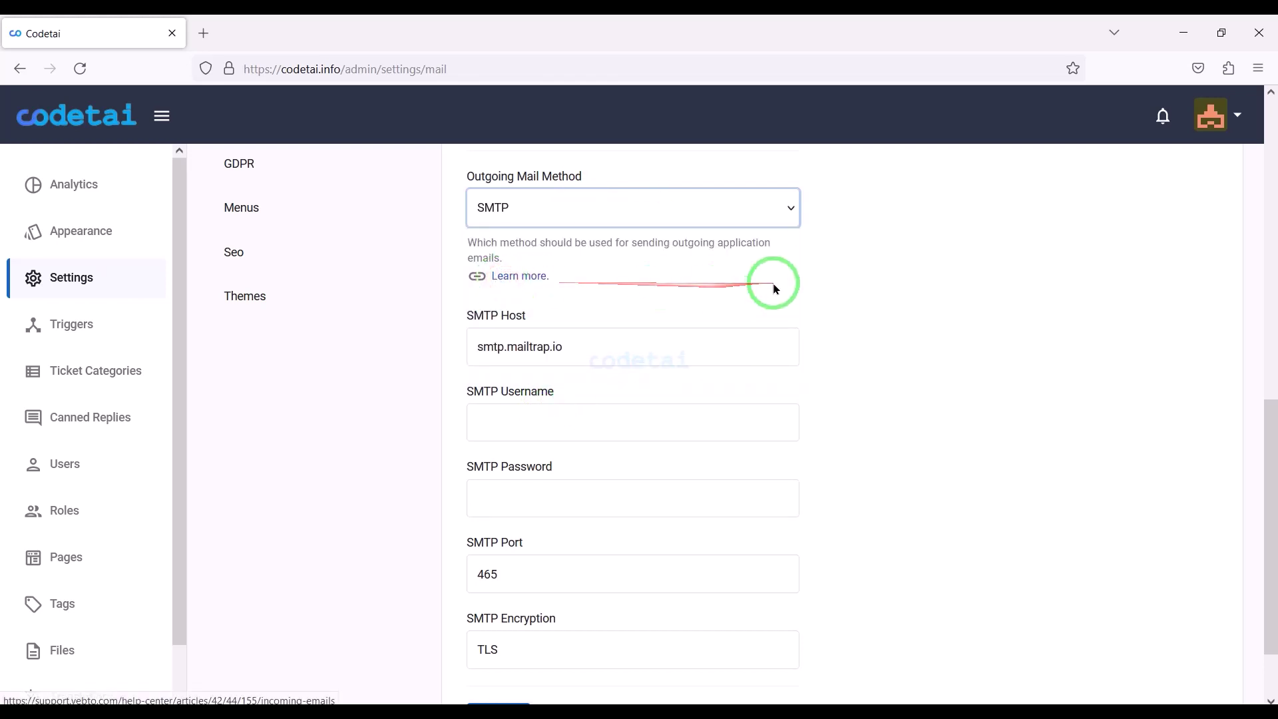
pyautogui.scroll(-1, 394, 427)
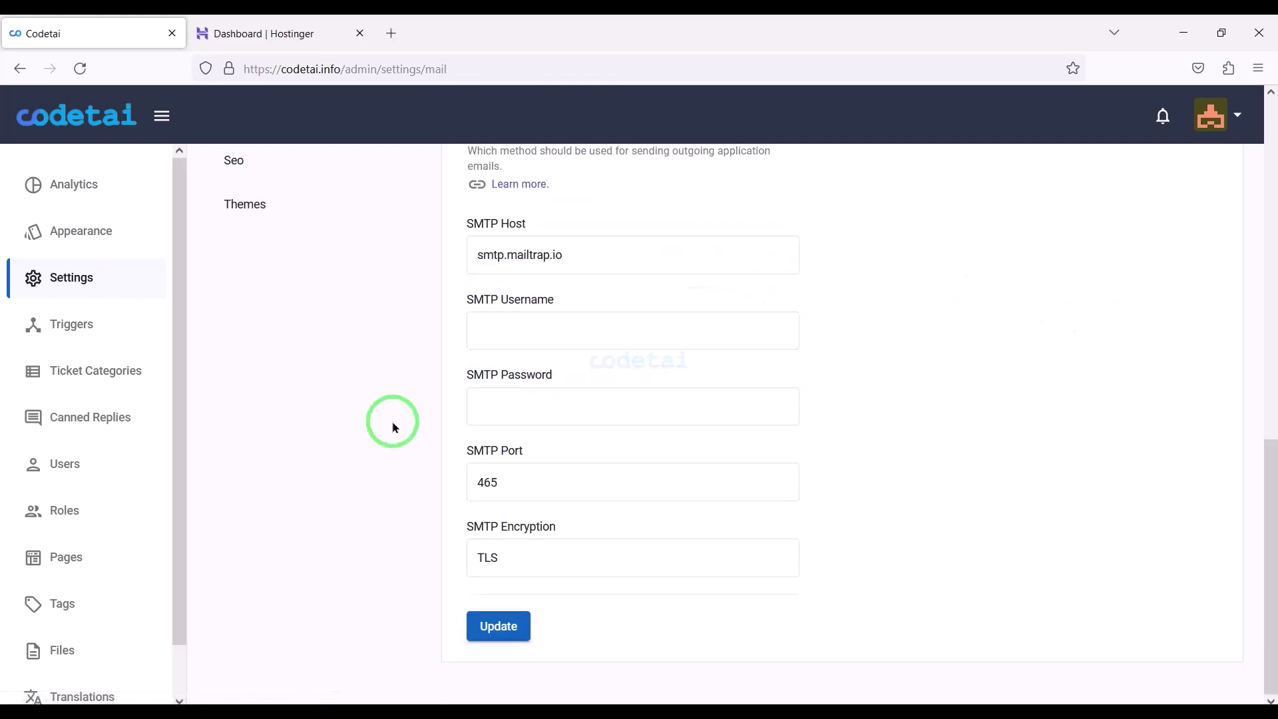
# Step: In Hostinger hPanel, go to codetai.info's email accounts and start a new account
pyautogui.click(319, 21)
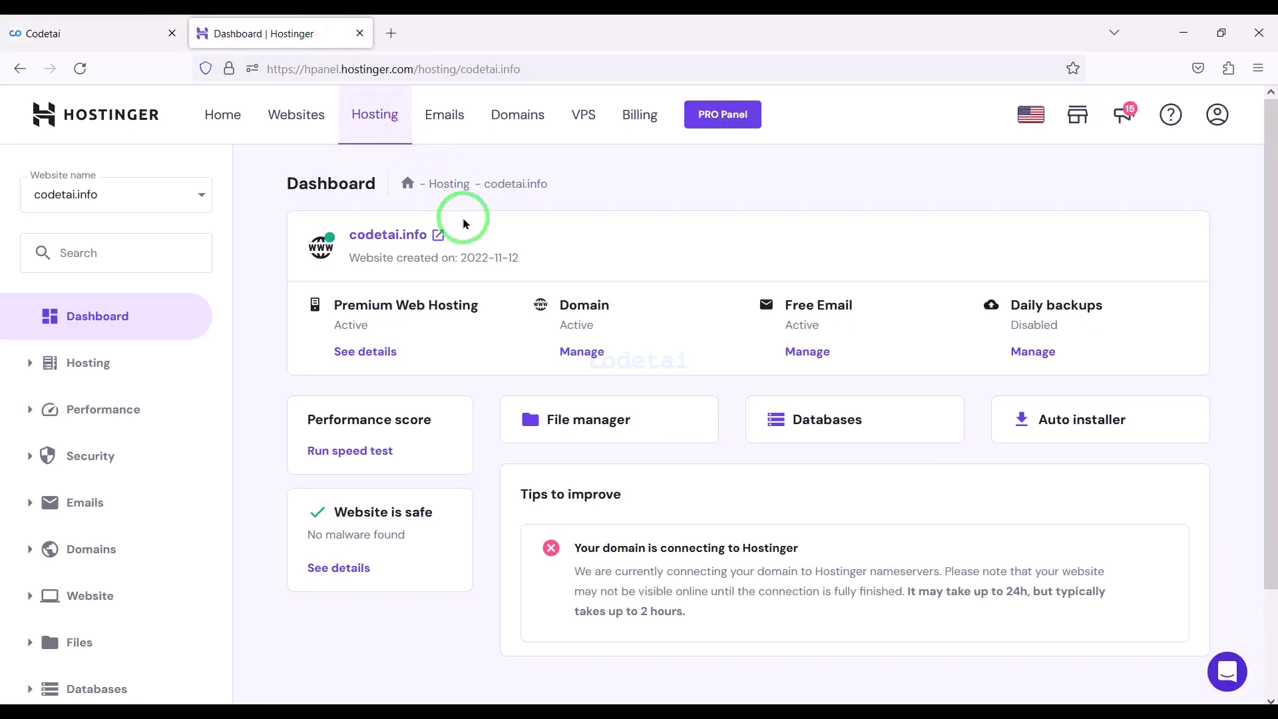
pyautogui.click(86, 503)
pyautogui.click(127, 539)
pyautogui.click(233, 337)
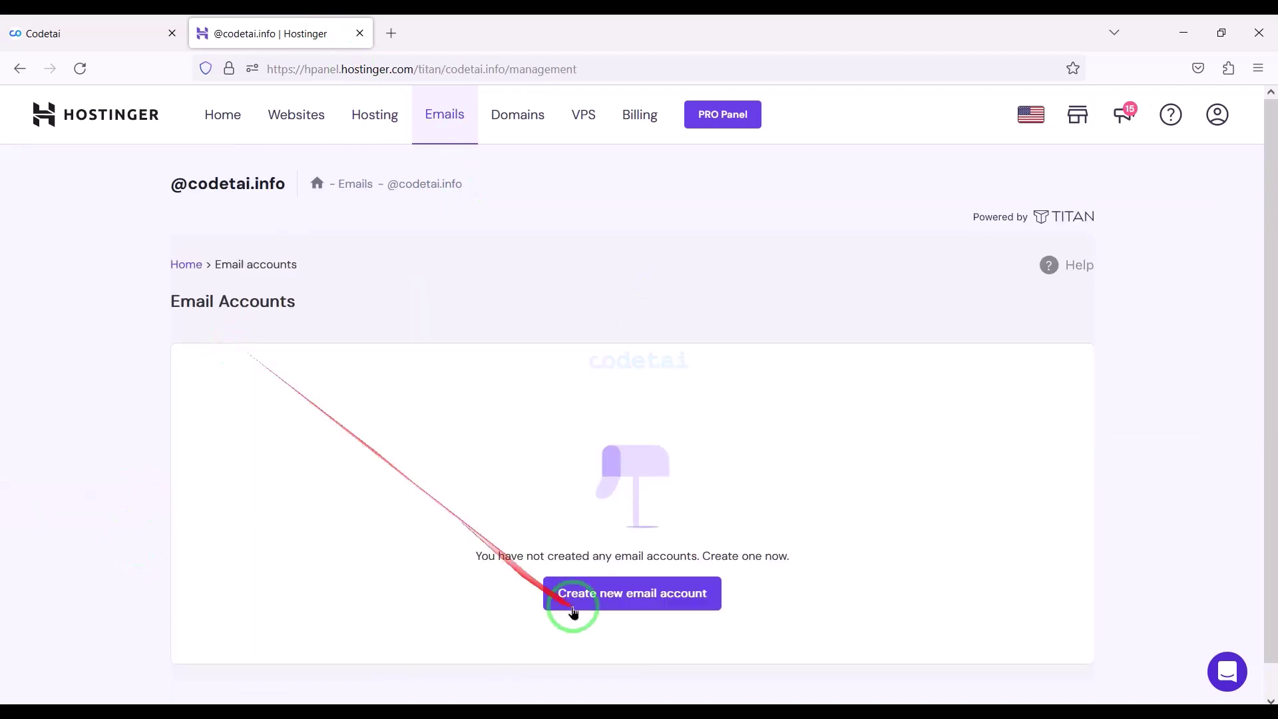
pyautogui.click(573, 598)
# Step: Create the mailbox with an auto-generated password and paste that password into BeDesk's SMTP Password
pyautogui.click(234, 382)
pyautogui.write('mail')
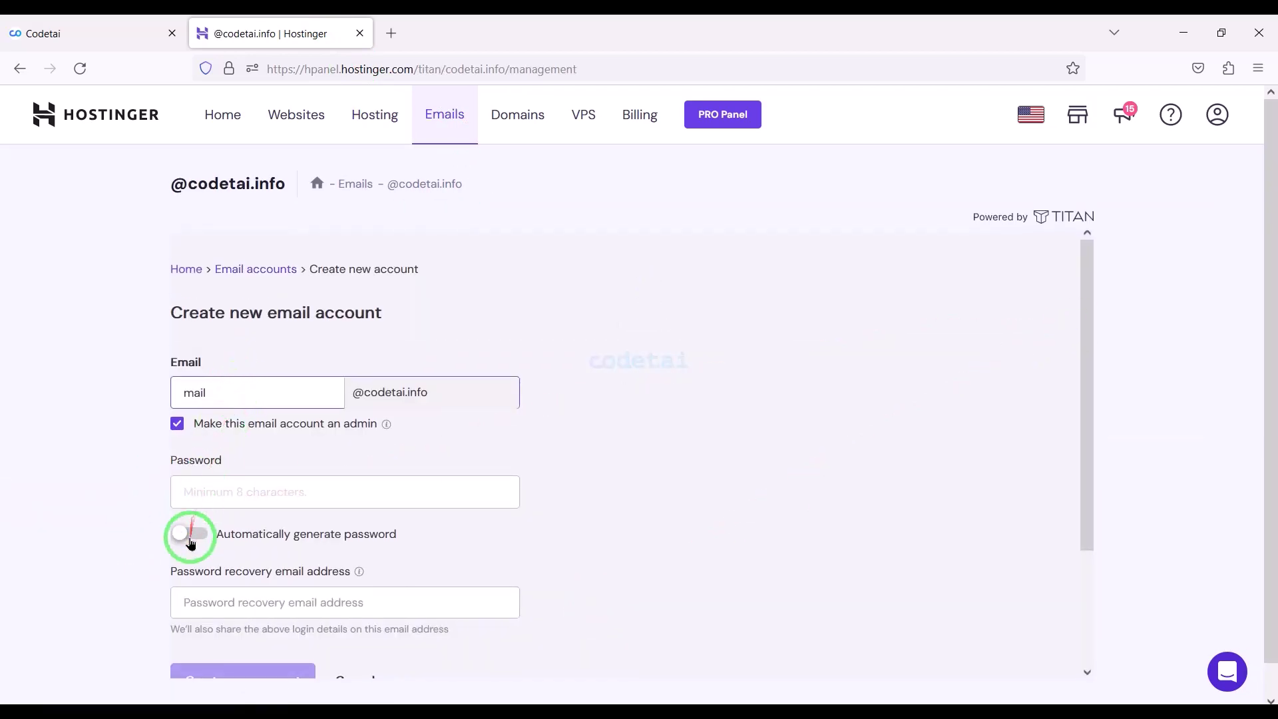
pyautogui.click(191, 534)
pyautogui.scroll(-2, 965, 506)
pyautogui.click(319, 451)
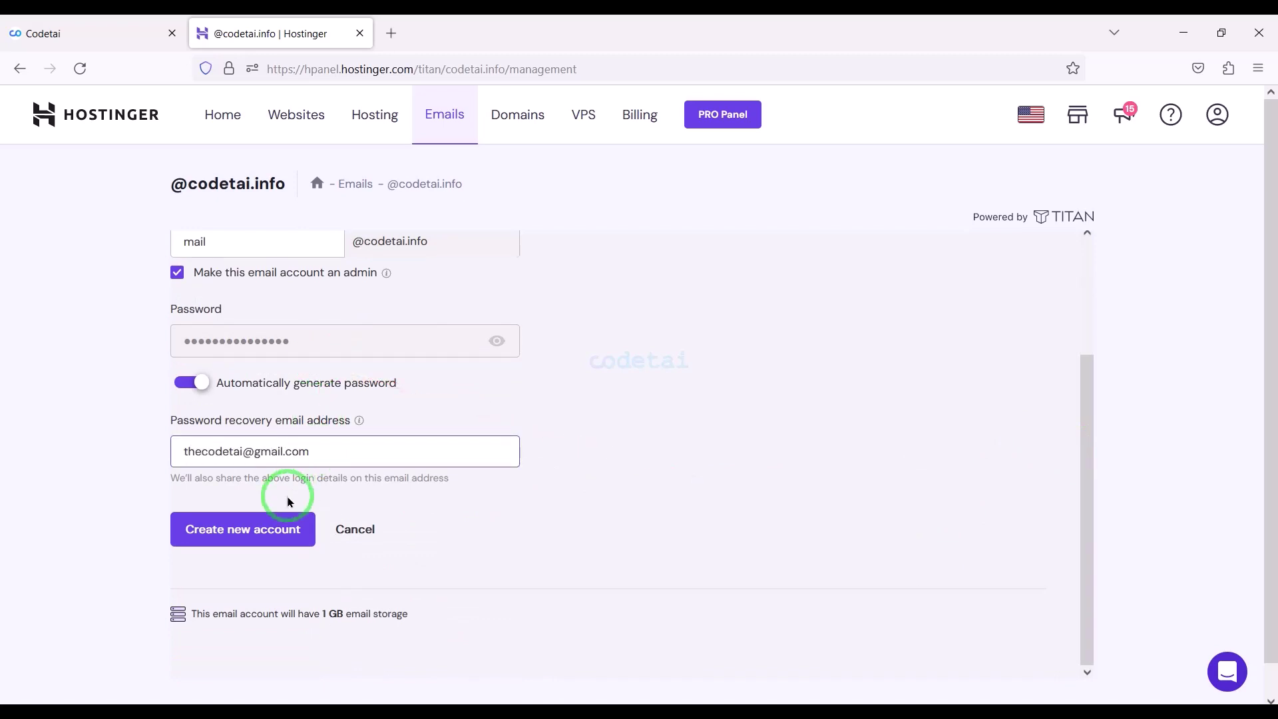
pyautogui.click(266, 528)
pyautogui.click(537, 380)
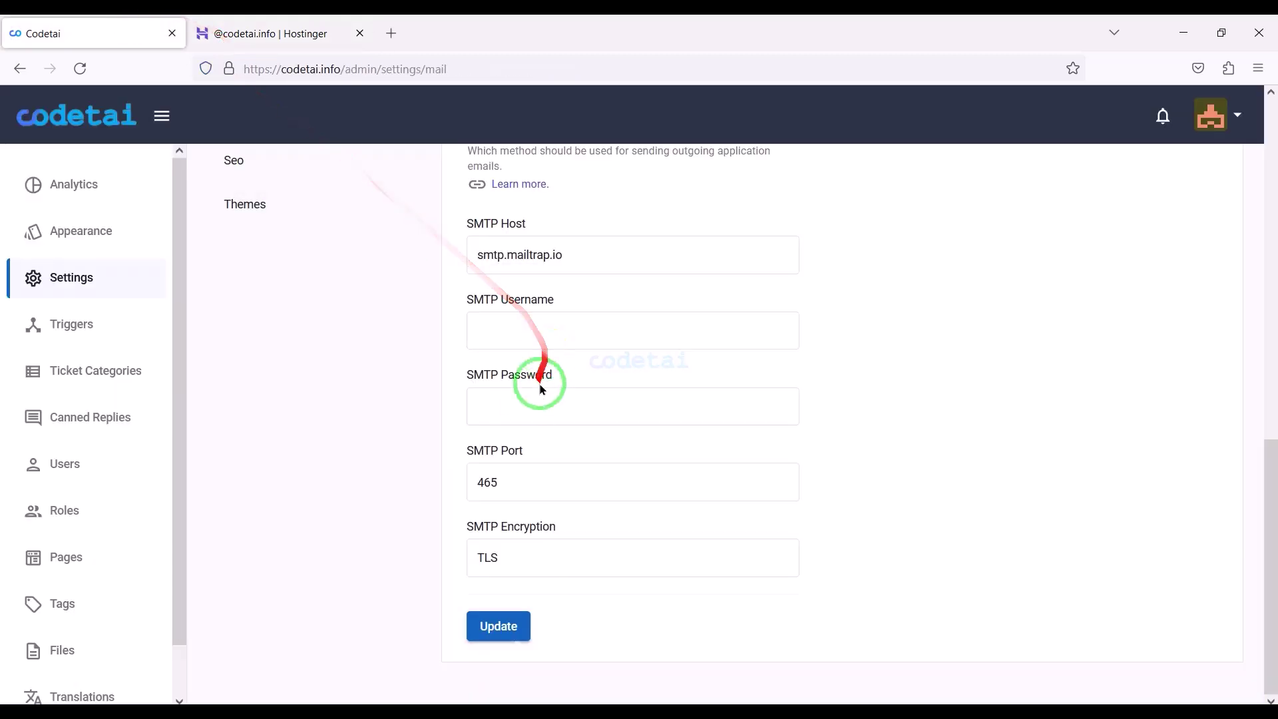
pyautogui.hotkey('ctrl', 'v')
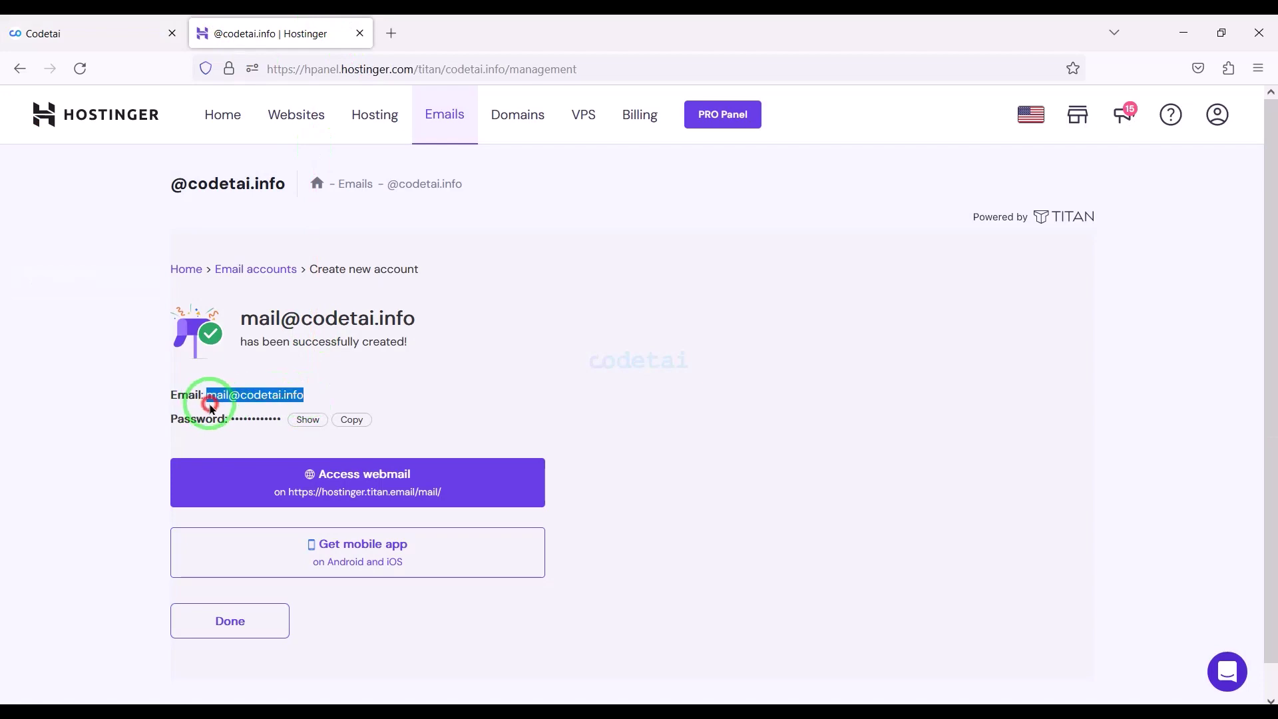
# Step: Paste the new mailbox address as SMTP Username and view Hostinger's IMAP/POP server details
pyautogui.click(100, 32)
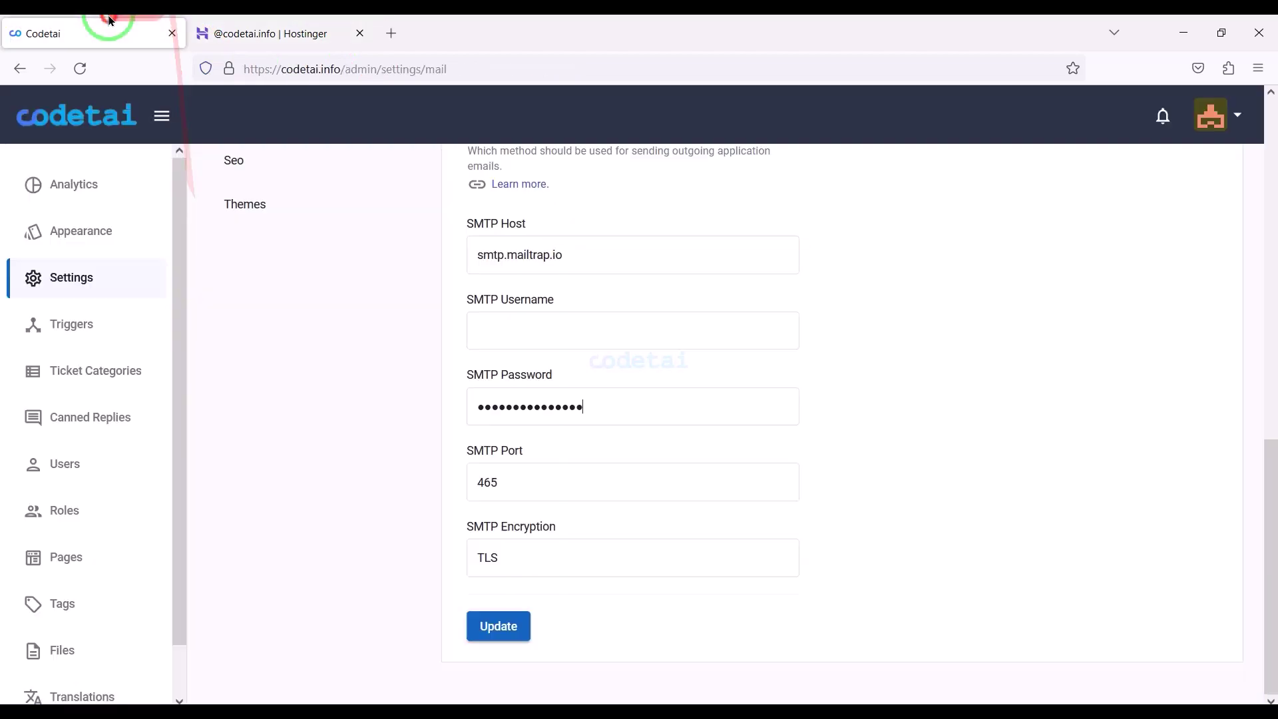
pyautogui.click(562, 326)
pyautogui.hotkey('ctrl', 'v')
pyautogui.click(230, 27)
pyautogui.click(246, 625)
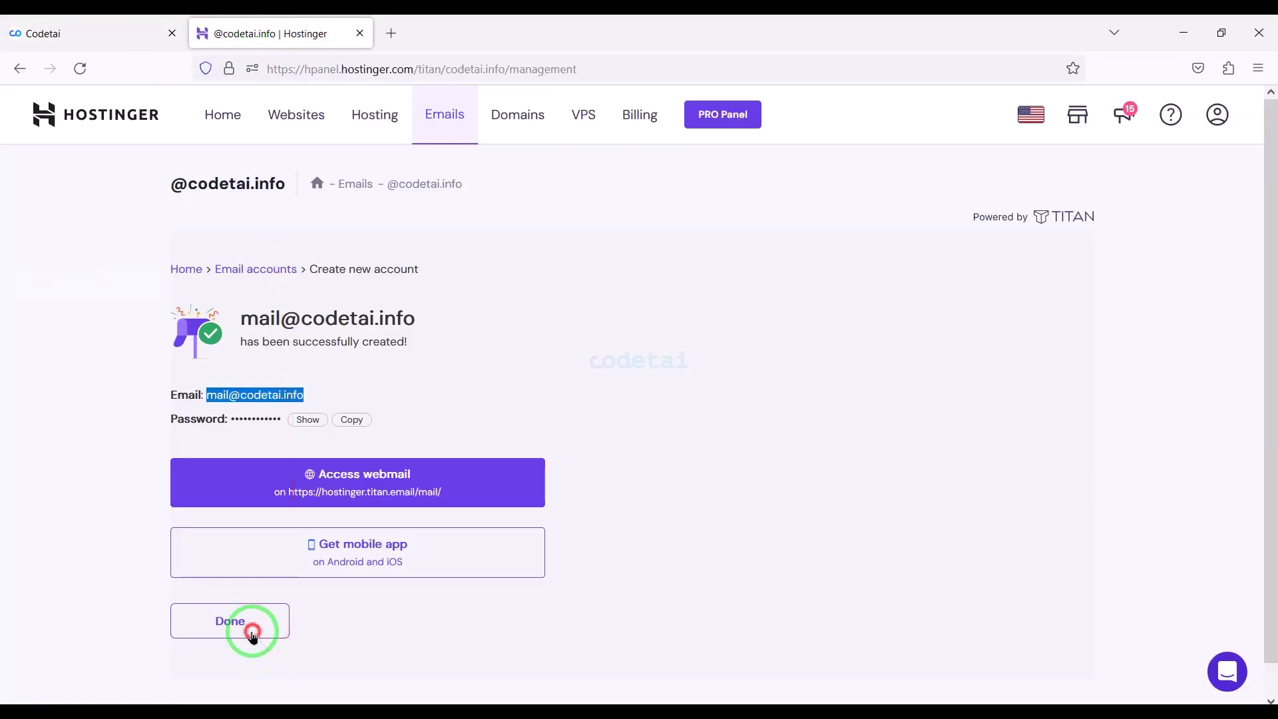
pyautogui.click(20, 69)
pyautogui.click(984, 501)
pyautogui.click(837, 555)
pyautogui.scroll(-2, 839, 556)
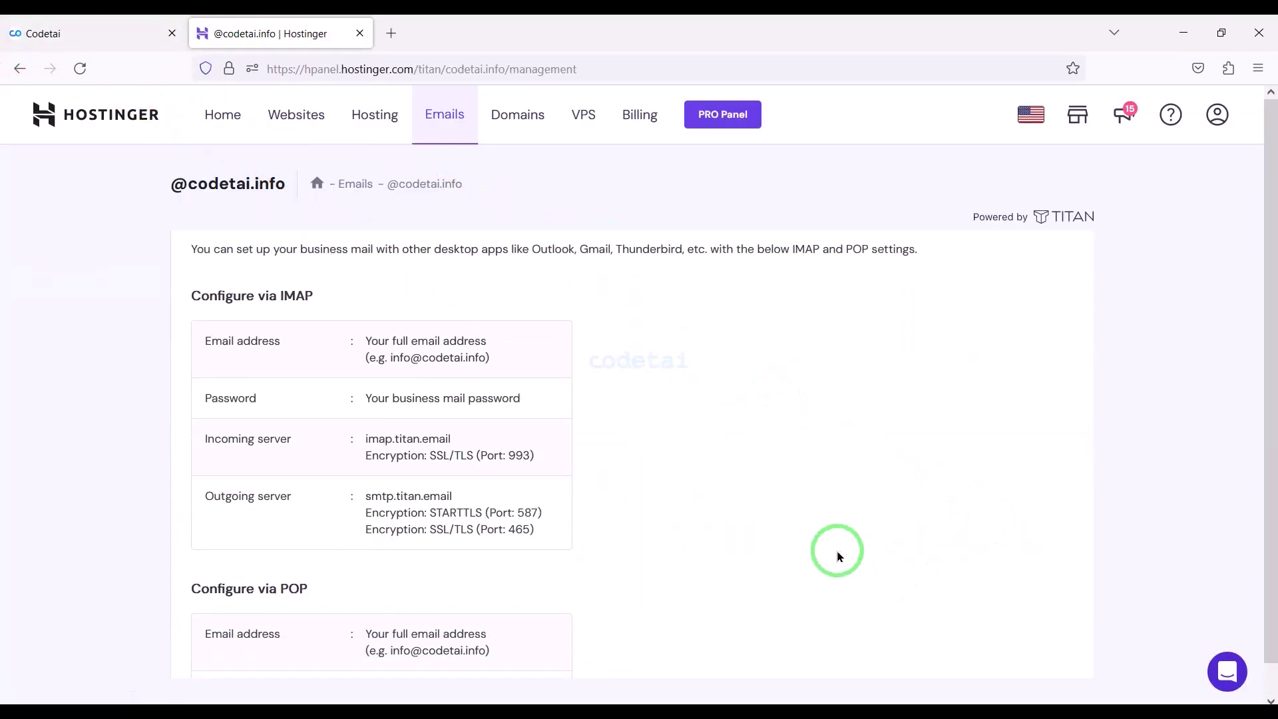
# Step: Replace the SMTP Host with smtp.titan.email and save the mail settings
pyautogui.click(73, 25)
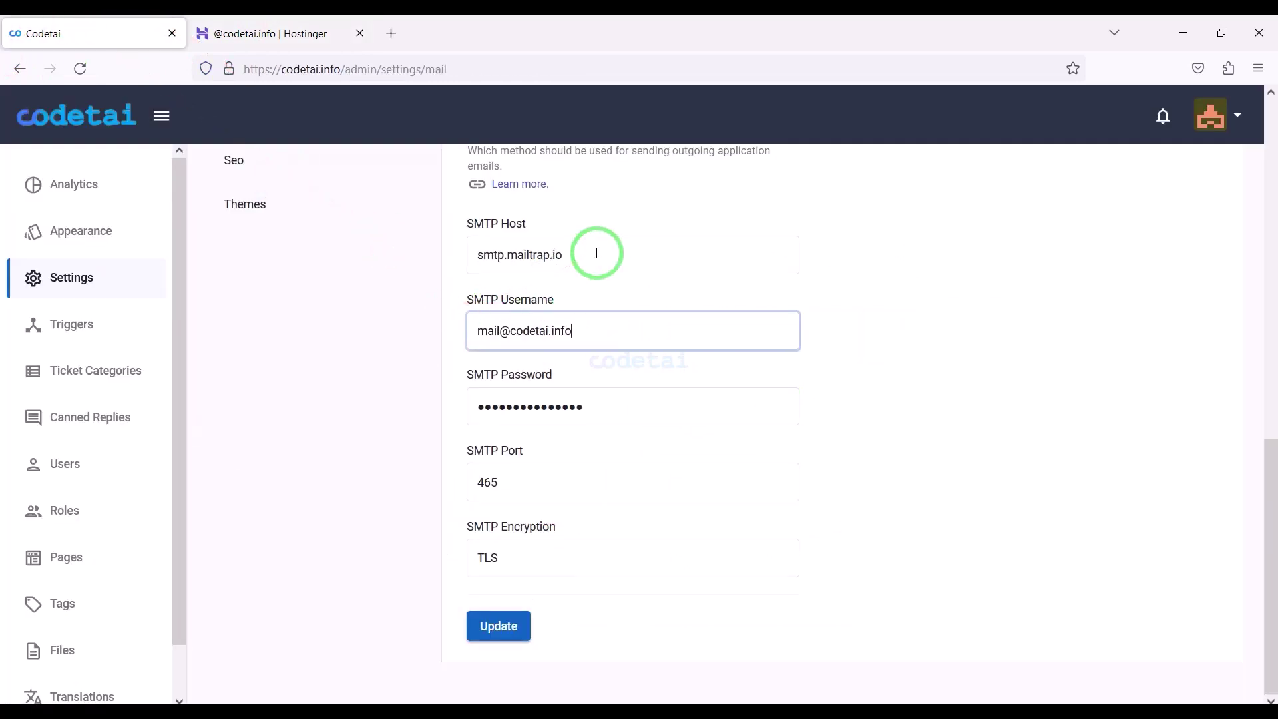
pyautogui.moveTo(597, 253); pyautogui.dragTo(433, 276)
pyautogui.click(273, 33)
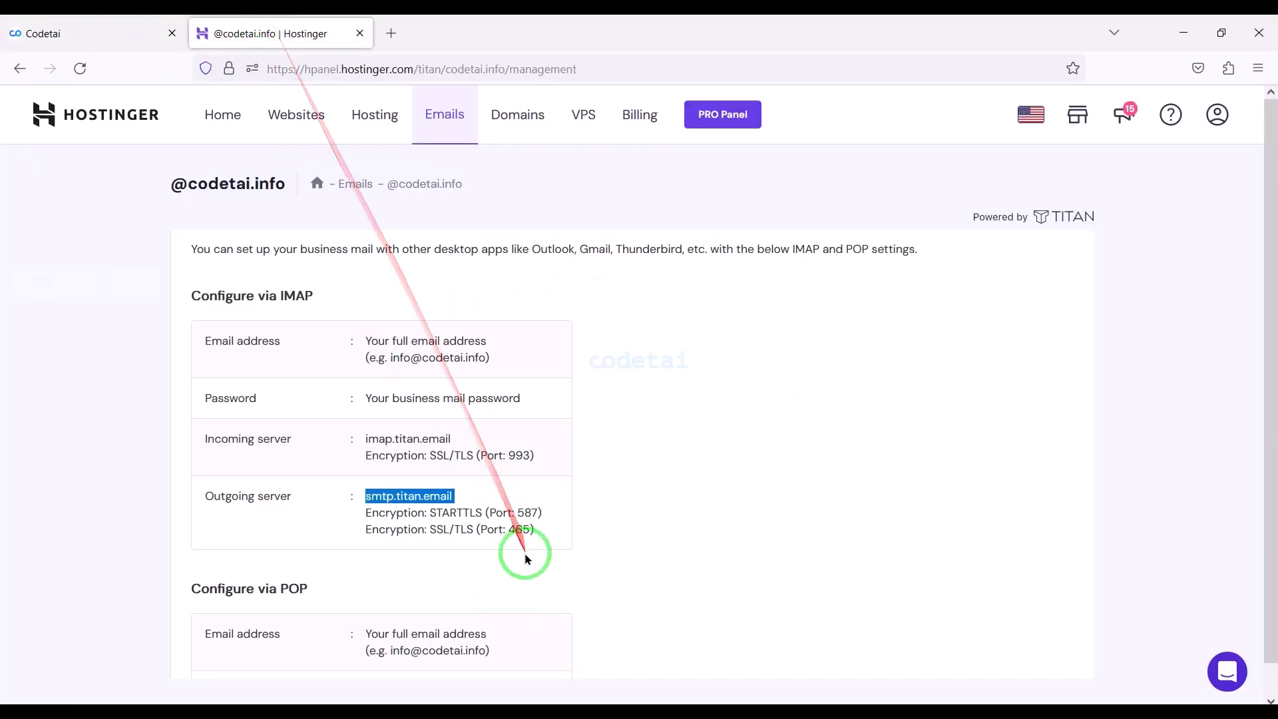
pyautogui.click(40, 34)
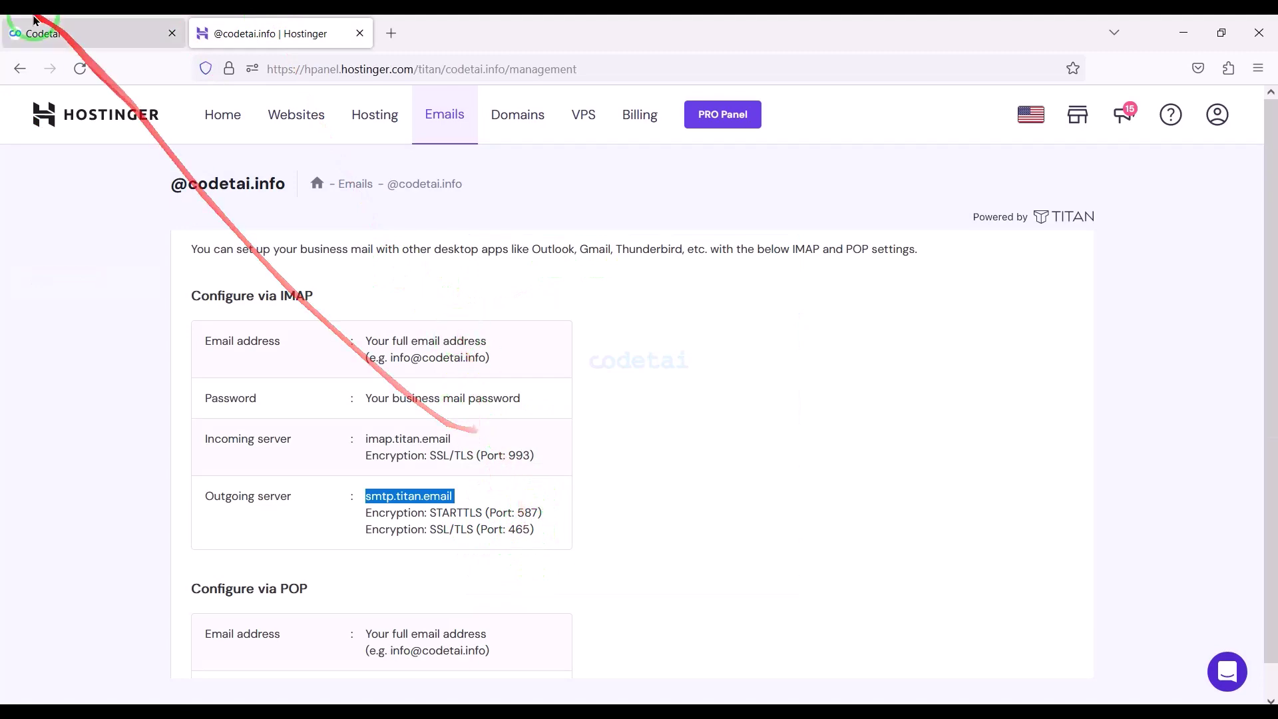
pyautogui.write('smtp.titan.email')
pyautogui.click(273, 33)
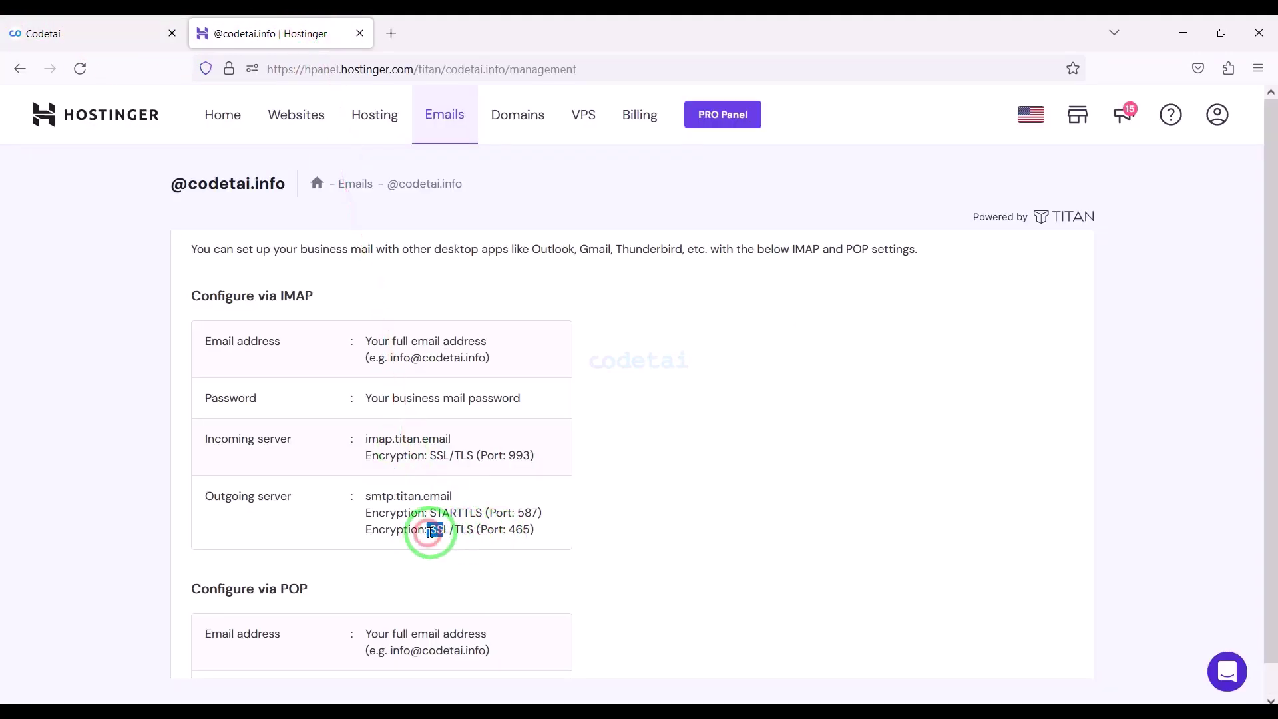
pyautogui.click(78, 21)
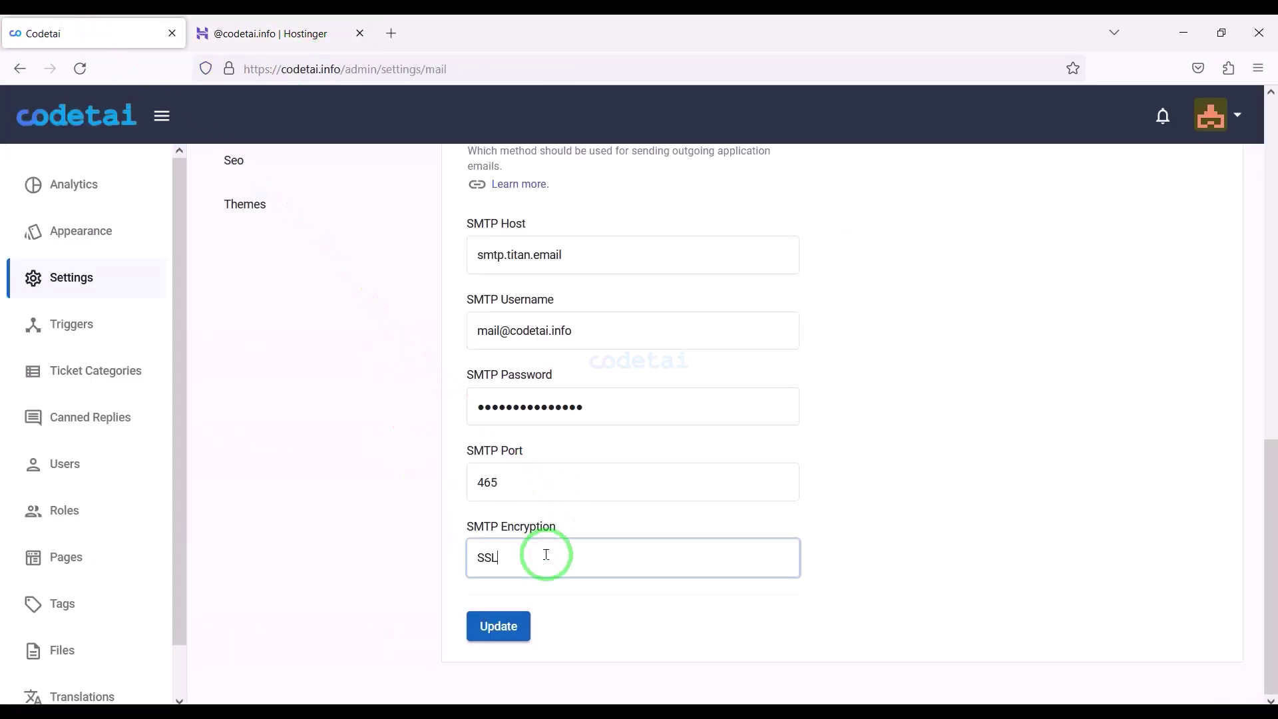
pyautogui.click(500, 632)
# Step: Copy the From Address into the invalid Contact Page Address field and save again
pyautogui.scroll(5, 559, 466)
pyautogui.tripleClick(559, 302)
pyautogui.hotkey('ctrl', 'c')
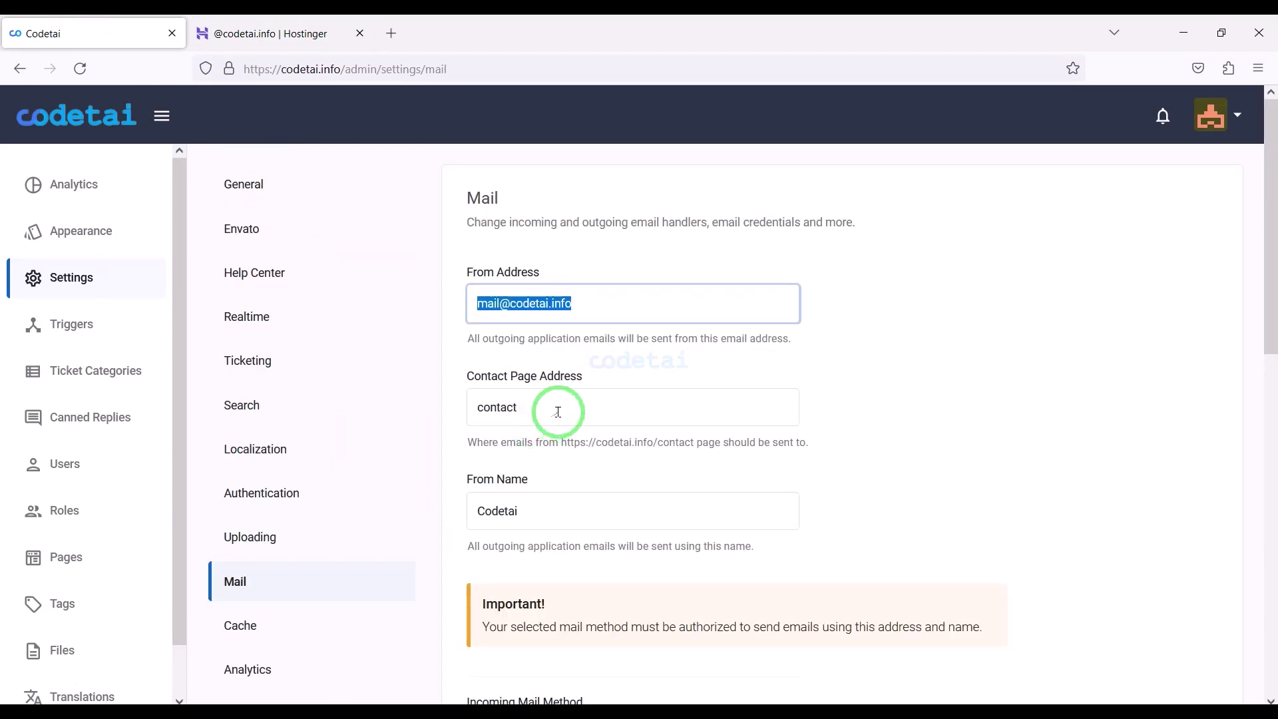
pyautogui.tripleClick(559, 407)
pyautogui.hotkey('ctrl', 'v')
pyautogui.moveTo(1271, 206); pyautogui.dragTo(1268, 549)
pyautogui.click(505, 634)
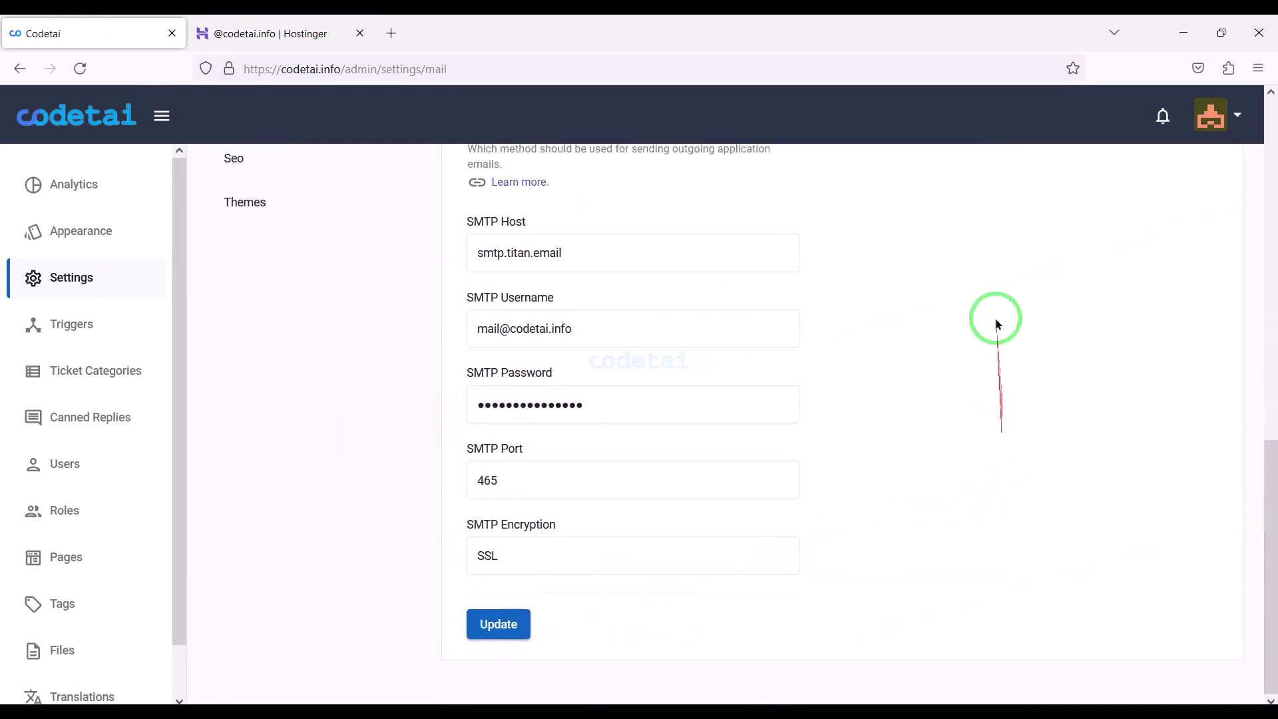
# Step: Open Cache settings and keep File (Default) as the cache method
pyautogui.scroll(5, 996, 266)
pyautogui.scroll(6, 996, 248)
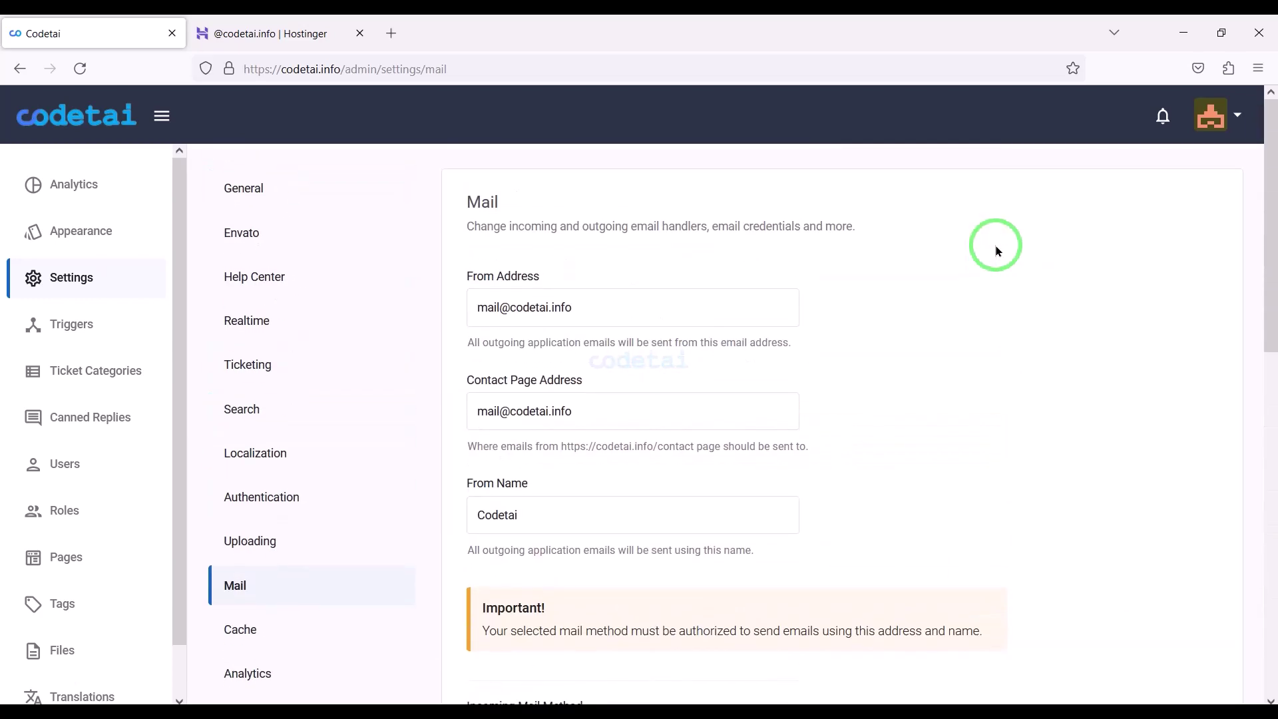
pyautogui.scroll(-6, 403, 631)
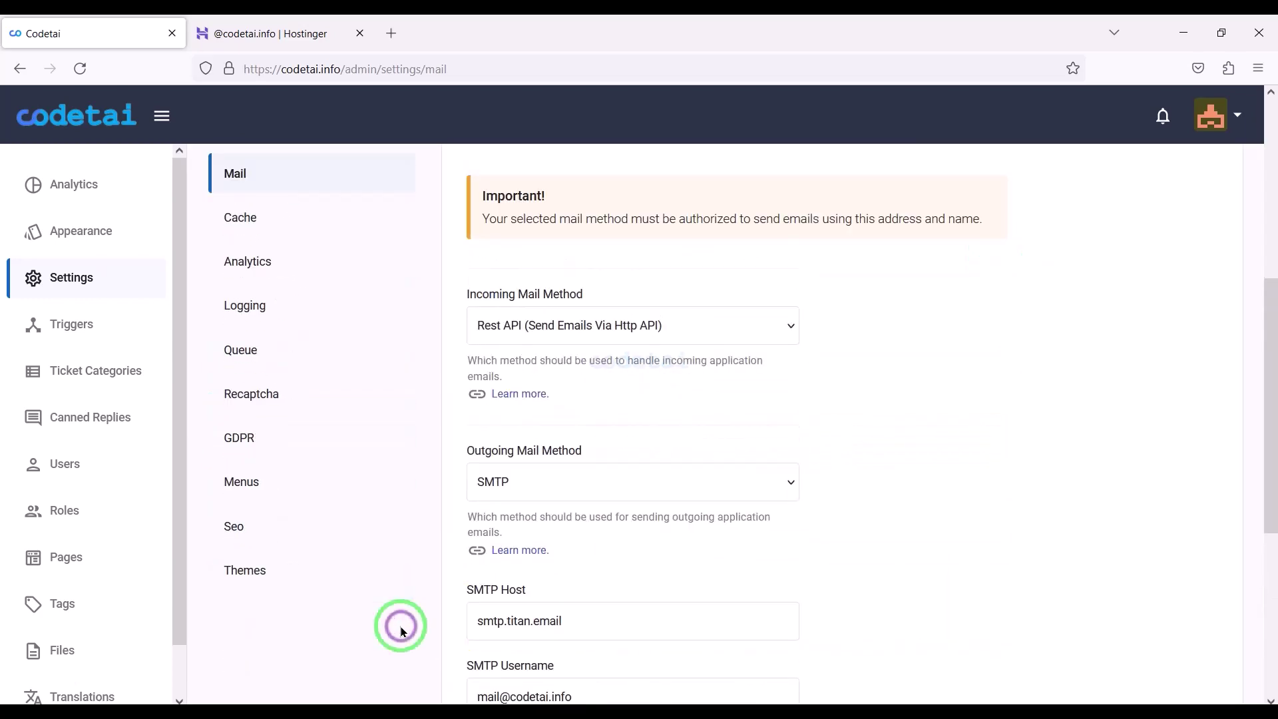
pyautogui.click(307, 212)
pyautogui.click(558, 306)
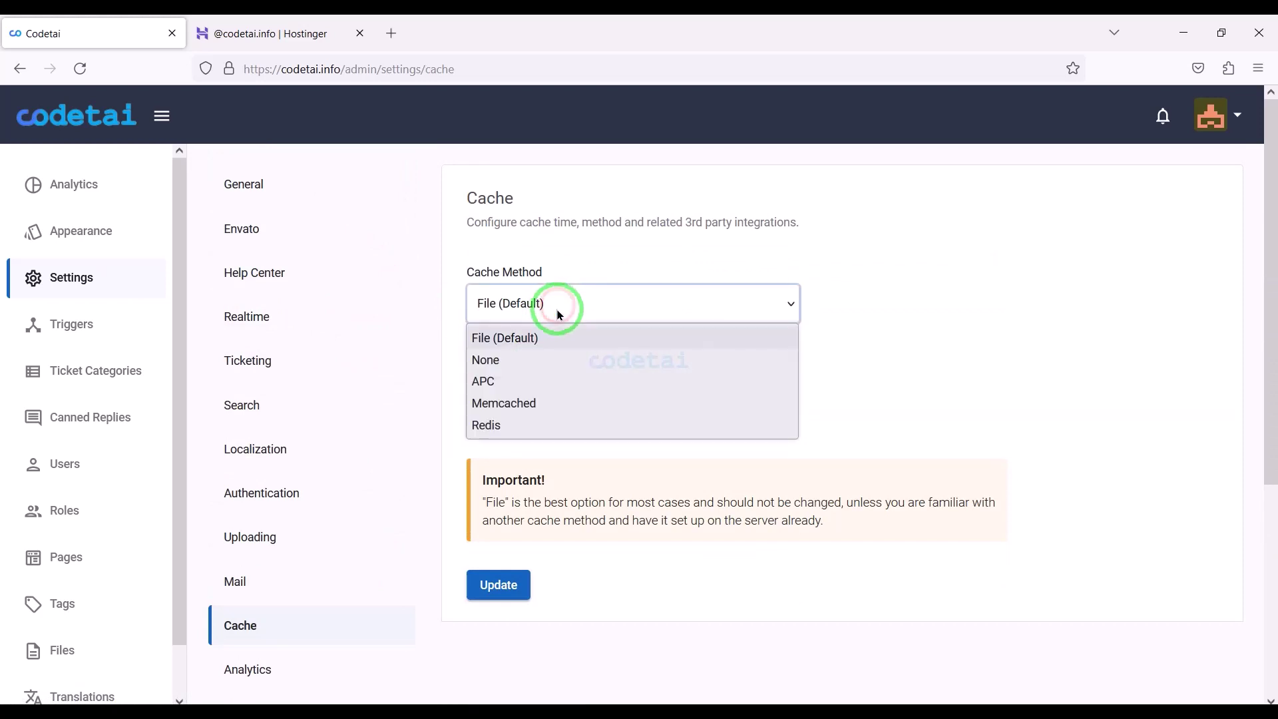
pyautogui.click(558, 338)
# Step: Clear the application cache and look over the Analytics settings
pyautogui.click(506, 414)
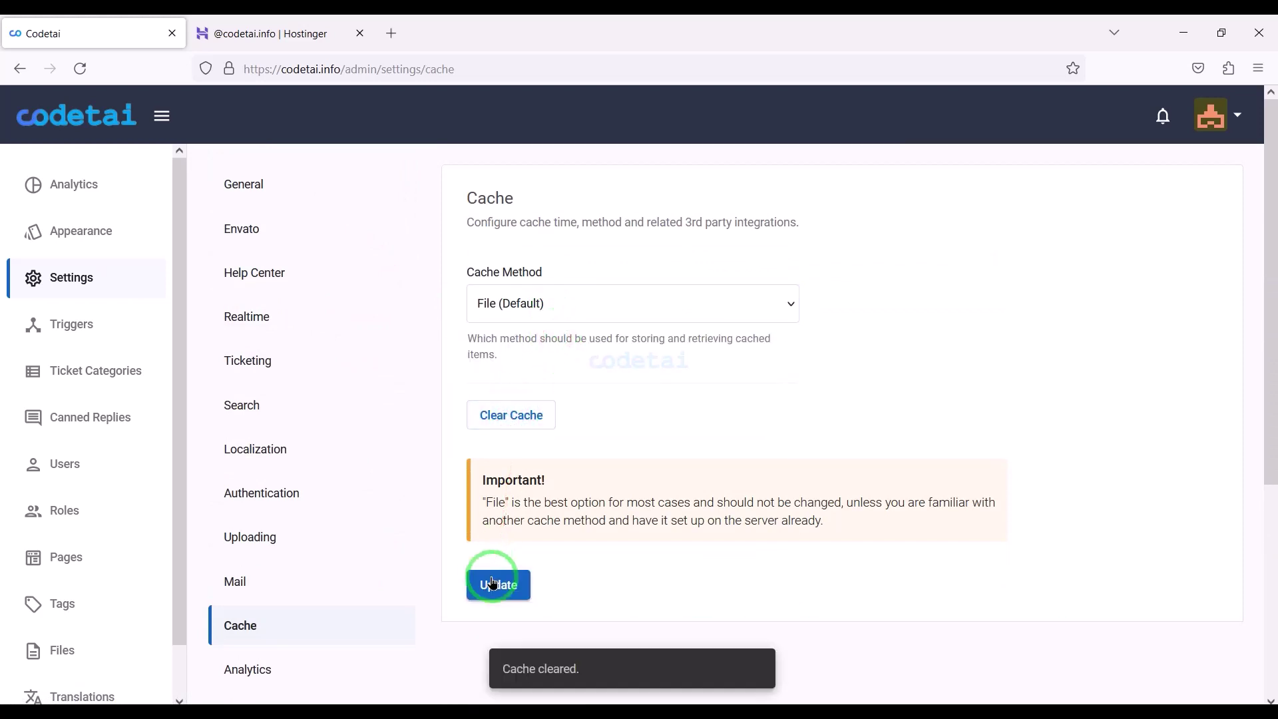
pyautogui.scroll(-5, 249, 650)
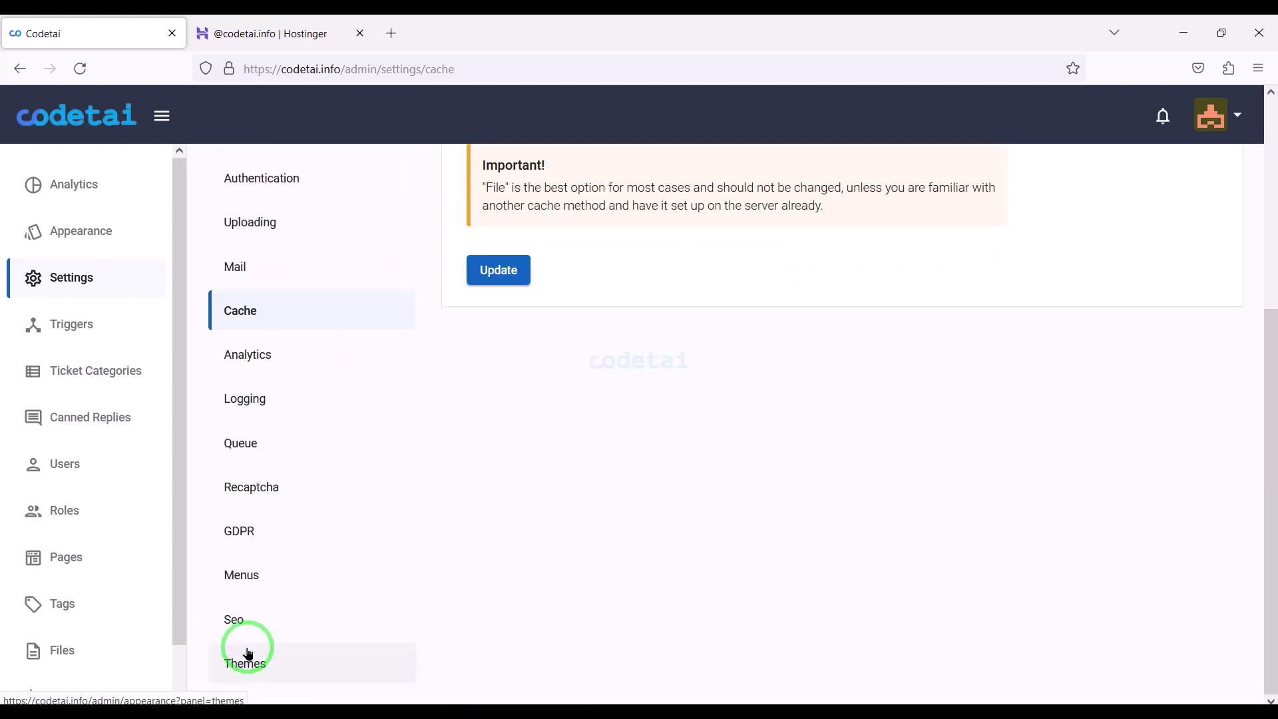
pyautogui.click(340, 345)
pyautogui.click(502, 632)
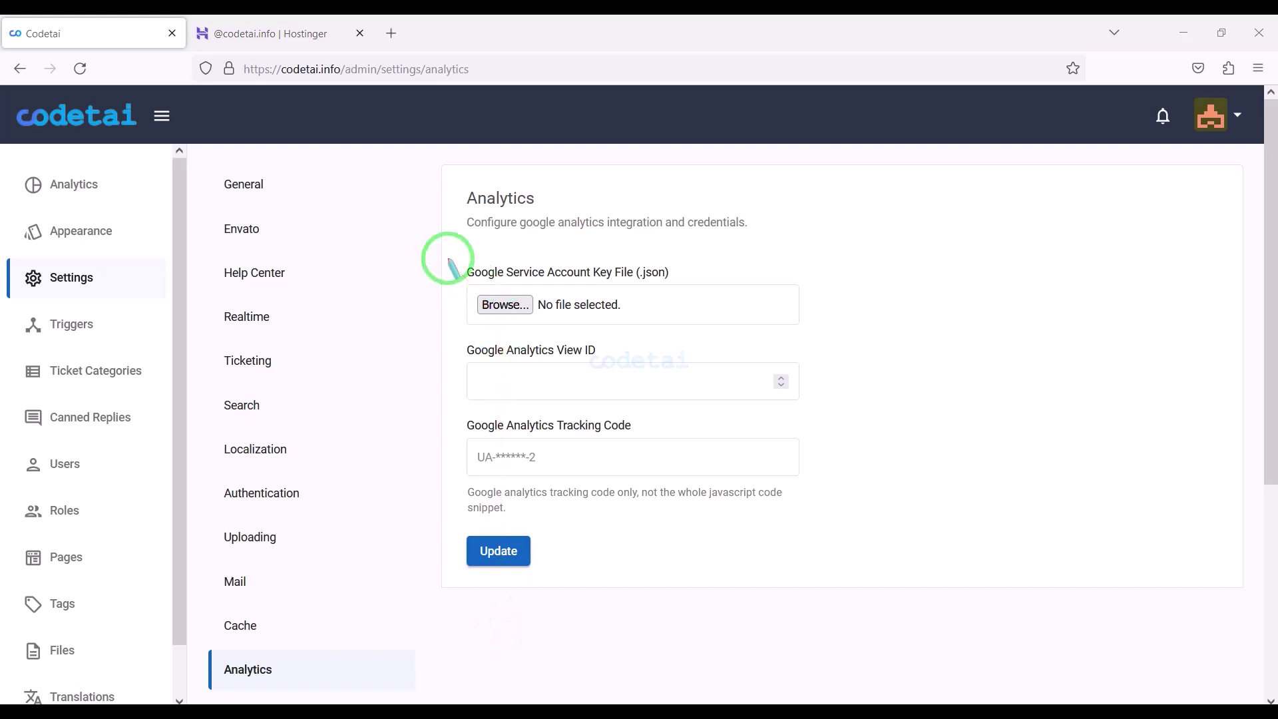
pyautogui.moveTo(448, 260)
pyautogui.mouseDown()
pyautogui.moveTo(819, 335)
pyautogui.moveTo(564, 363)
pyautogui.moveTo(809, 416)
pyautogui.mouseUp()
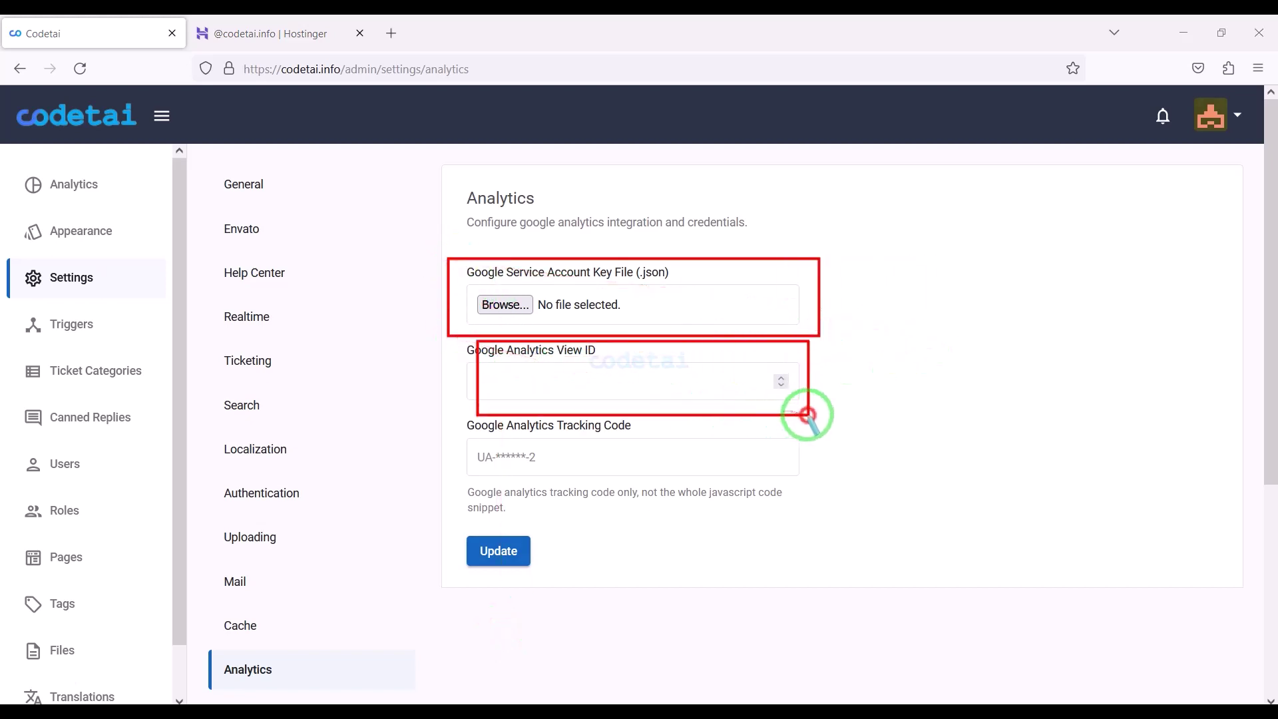
pyautogui.moveTo(474, 427); pyautogui.dragTo(825, 495)
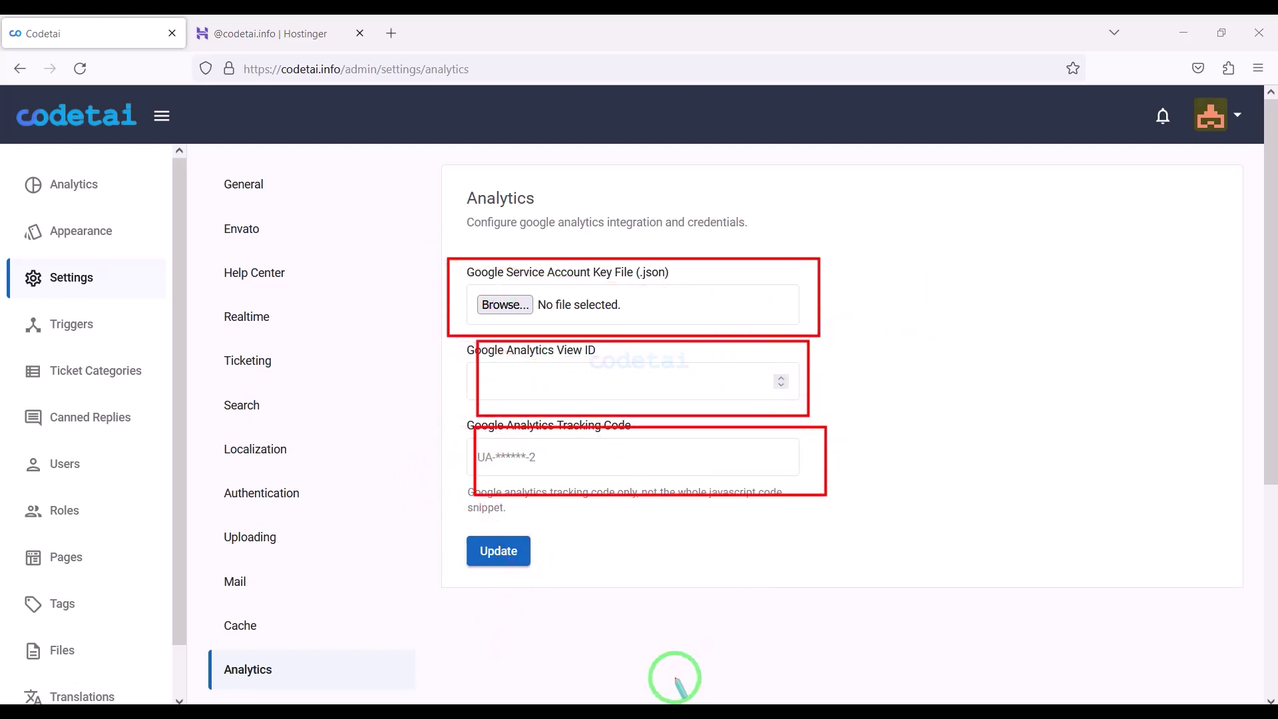
pyautogui.scroll(-5, 299, 408)
# Step: In Logging settings, follow the Sentry link to its sign-up page, then close that tab
pyautogui.click(299, 402)
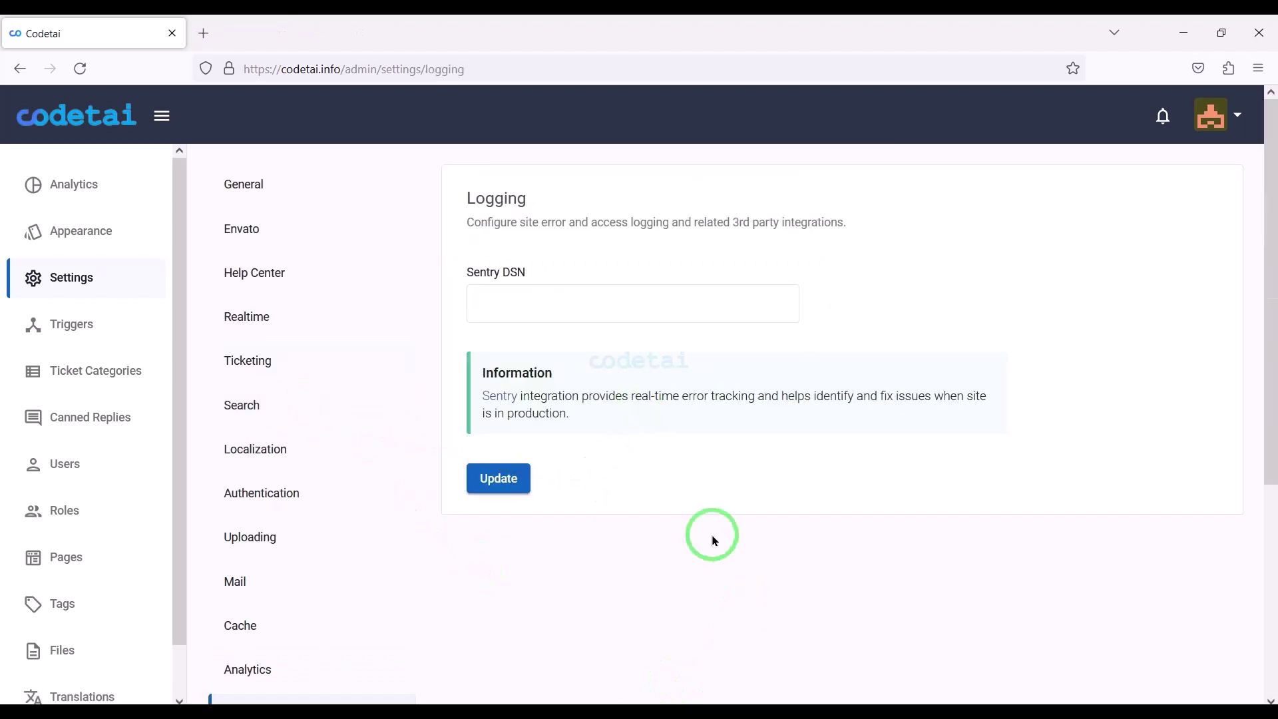
pyautogui.moveTo(714, 540); pyautogui.dragTo(498, 412)
pyautogui.click(495, 398)
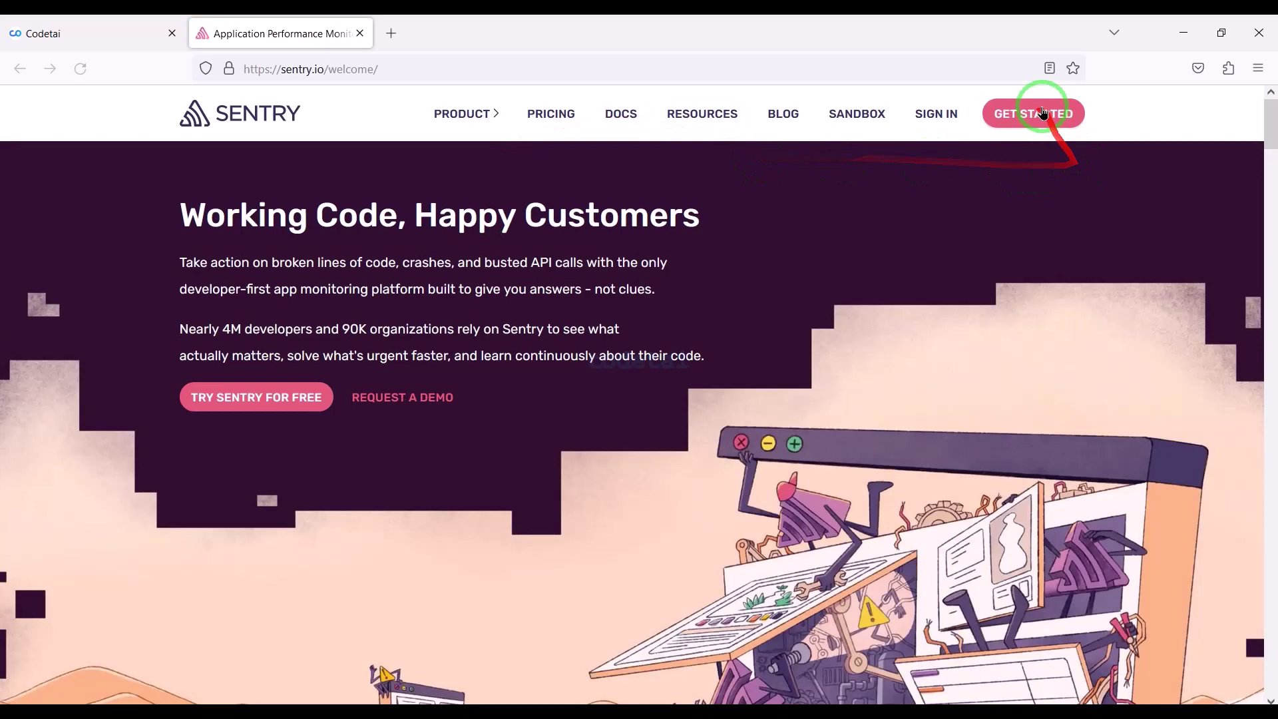
pyautogui.click(1034, 111)
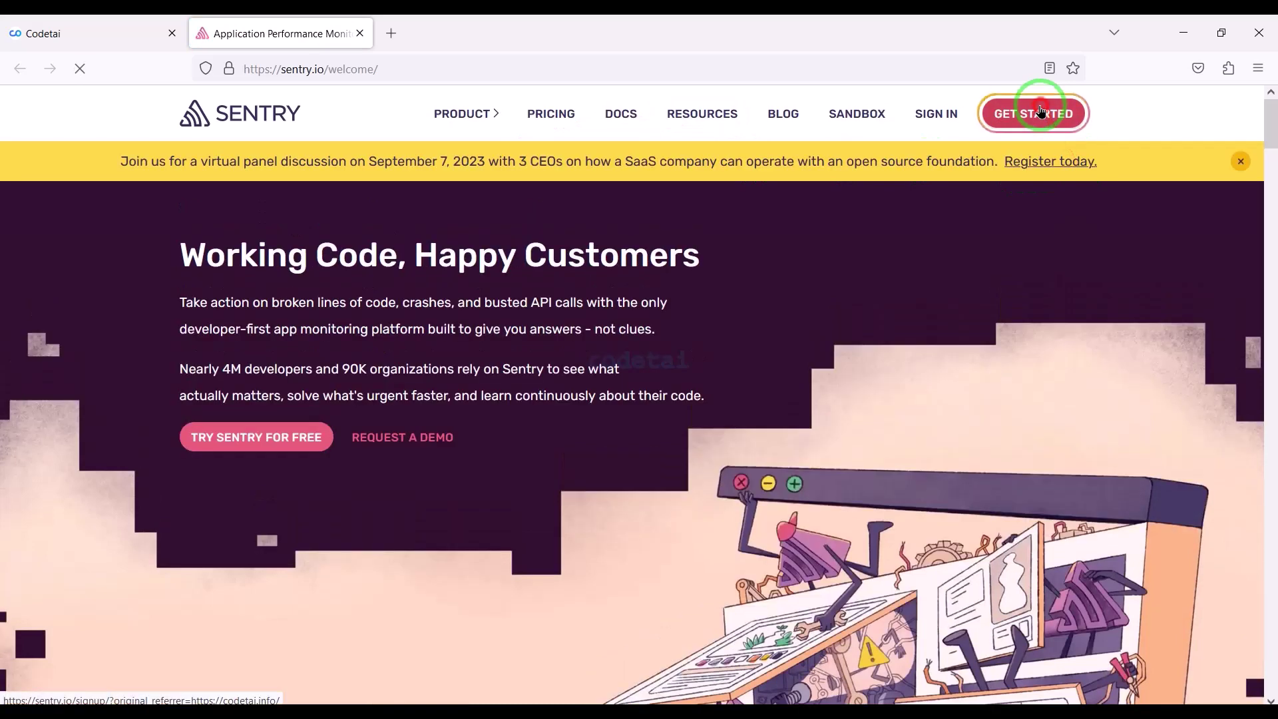
pyautogui.moveTo(1042, 111)
pyautogui.mouseDown()
pyautogui.moveTo(599, 457)
pyautogui.moveTo(687, 482)
pyautogui.mouseUp()
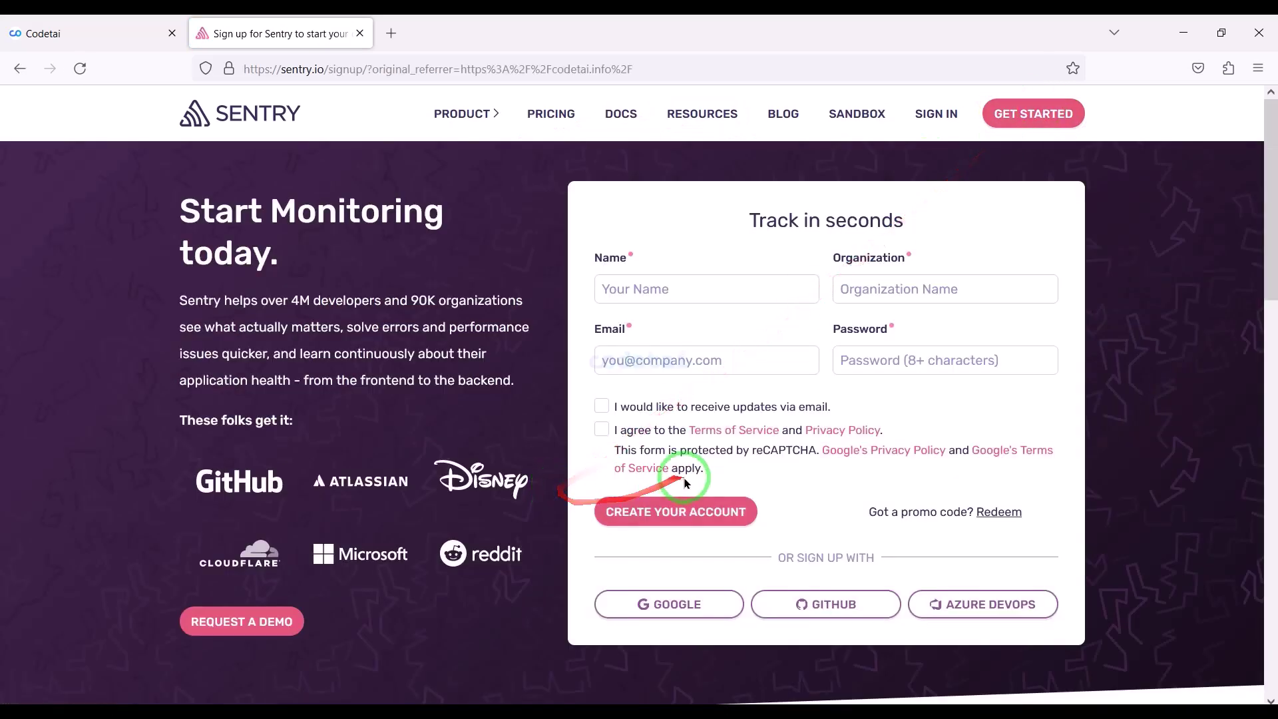
pyautogui.click(363, 35)
pyautogui.scroll(-5, 617, 520)
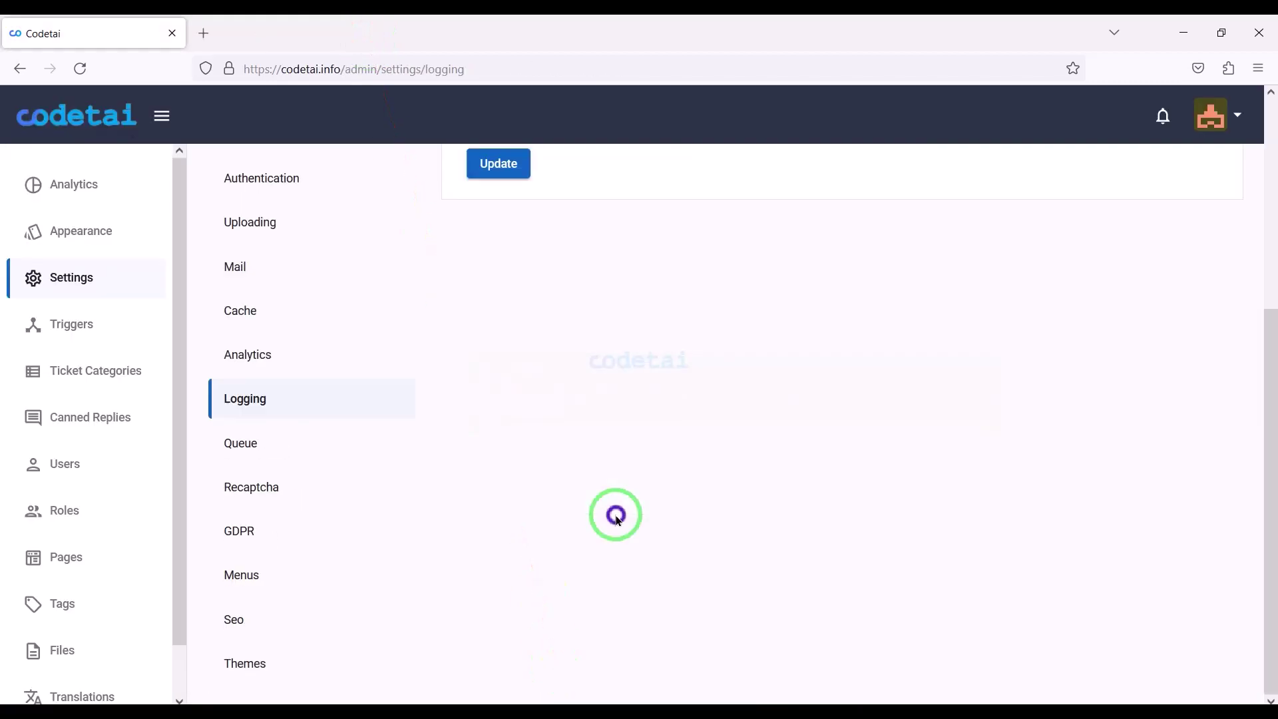
# Step: Switch Queue Method to Database and back to Sync (Default), then go to Recaptcha settings
pyautogui.click(306, 443)
pyautogui.click(488, 525)
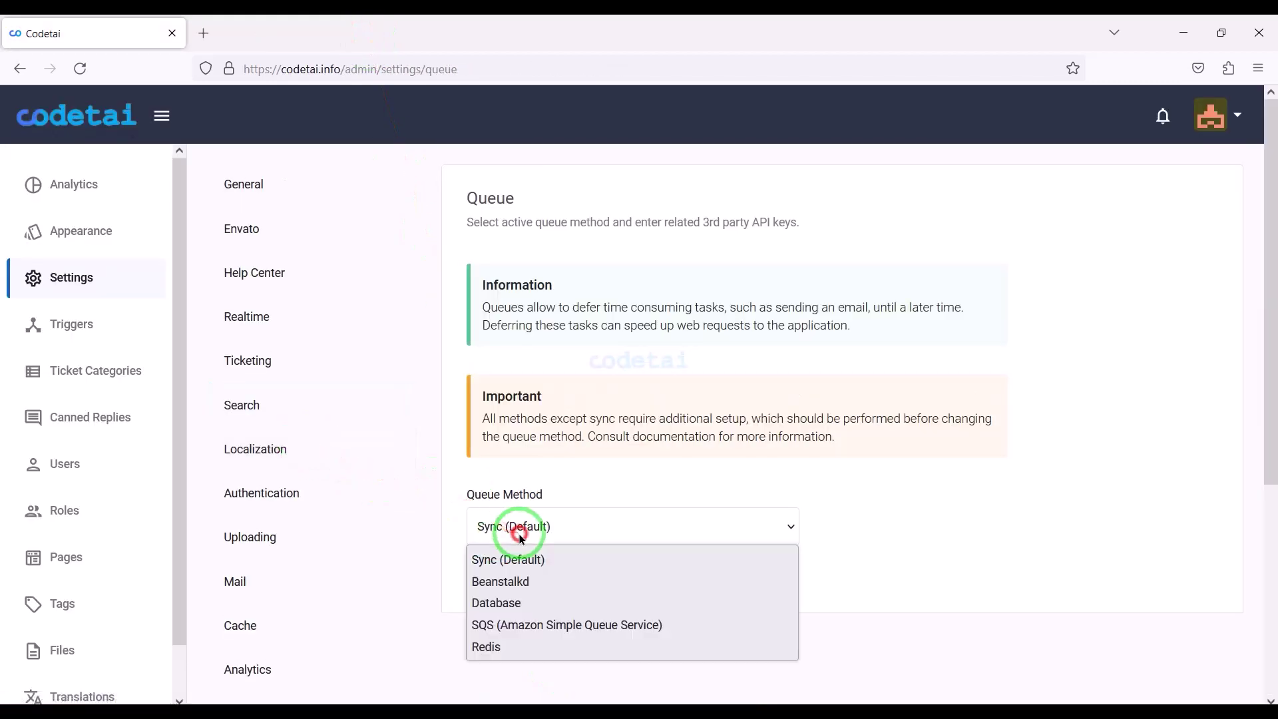
pyautogui.click(542, 603)
pyautogui.click(562, 526)
pyautogui.click(541, 560)
pyautogui.scroll(-5, 633, 586)
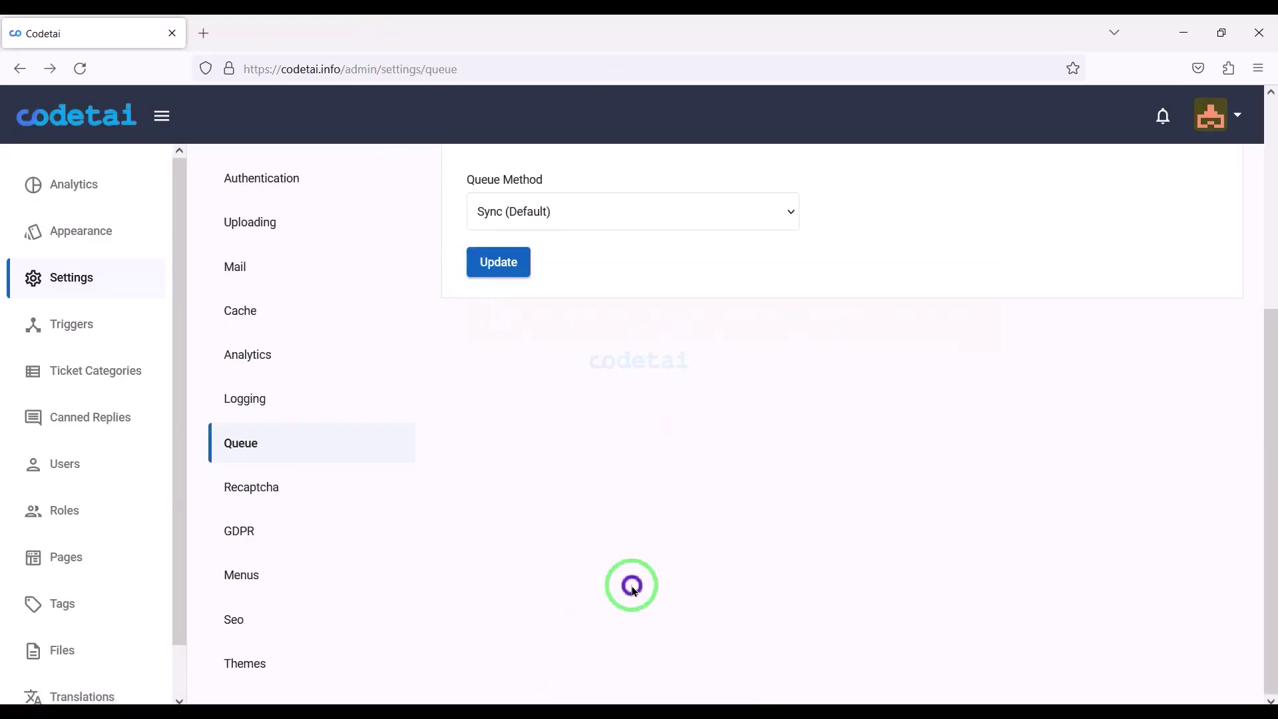
pyautogui.click(223, 489)
pyautogui.click(490, 276)
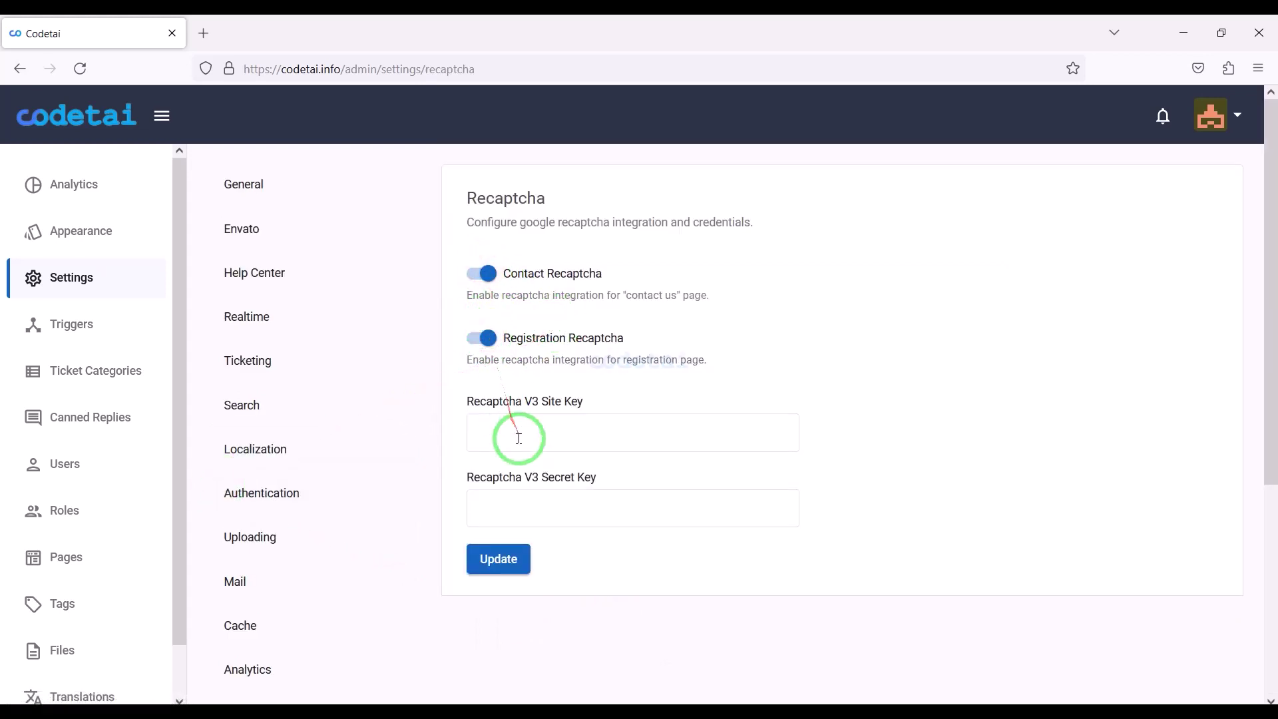
# Step: Search 'google recaptcha admin' in a new tab and sign in to the reCAPTCHA Admin Console
pyautogui.click(277, 26)
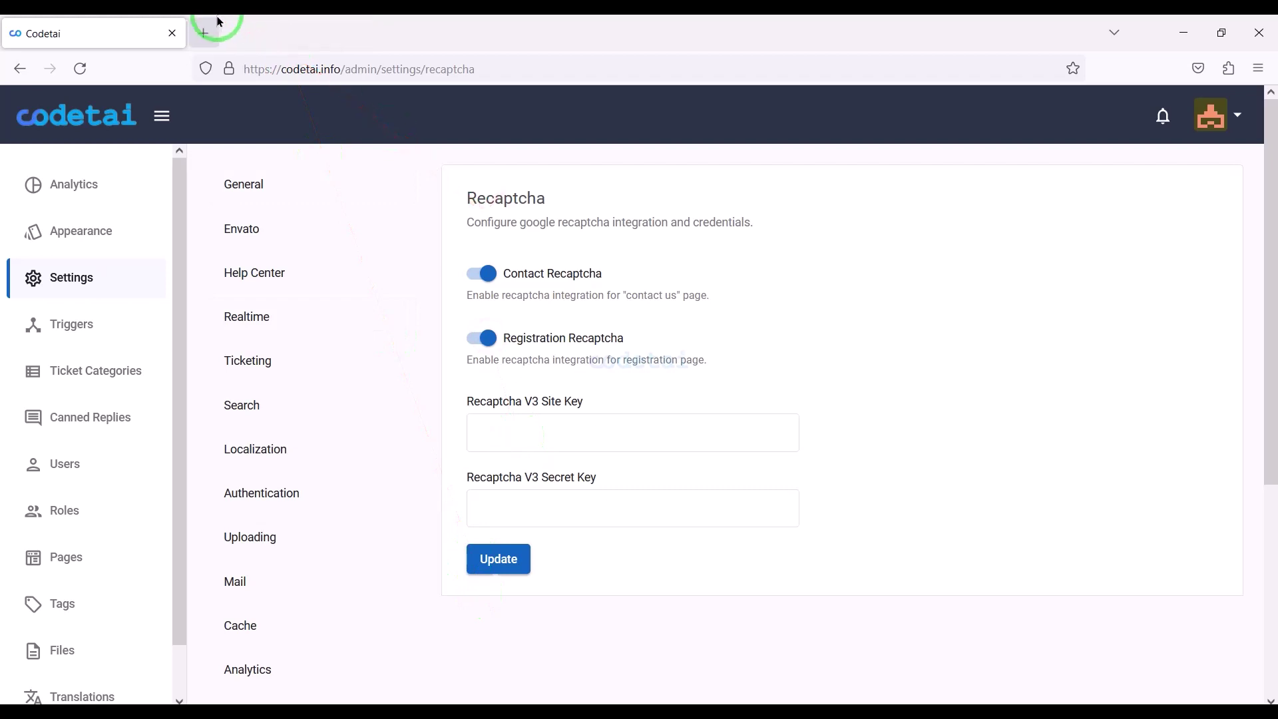
pyautogui.click(280, 67)
pyautogui.write('google r')
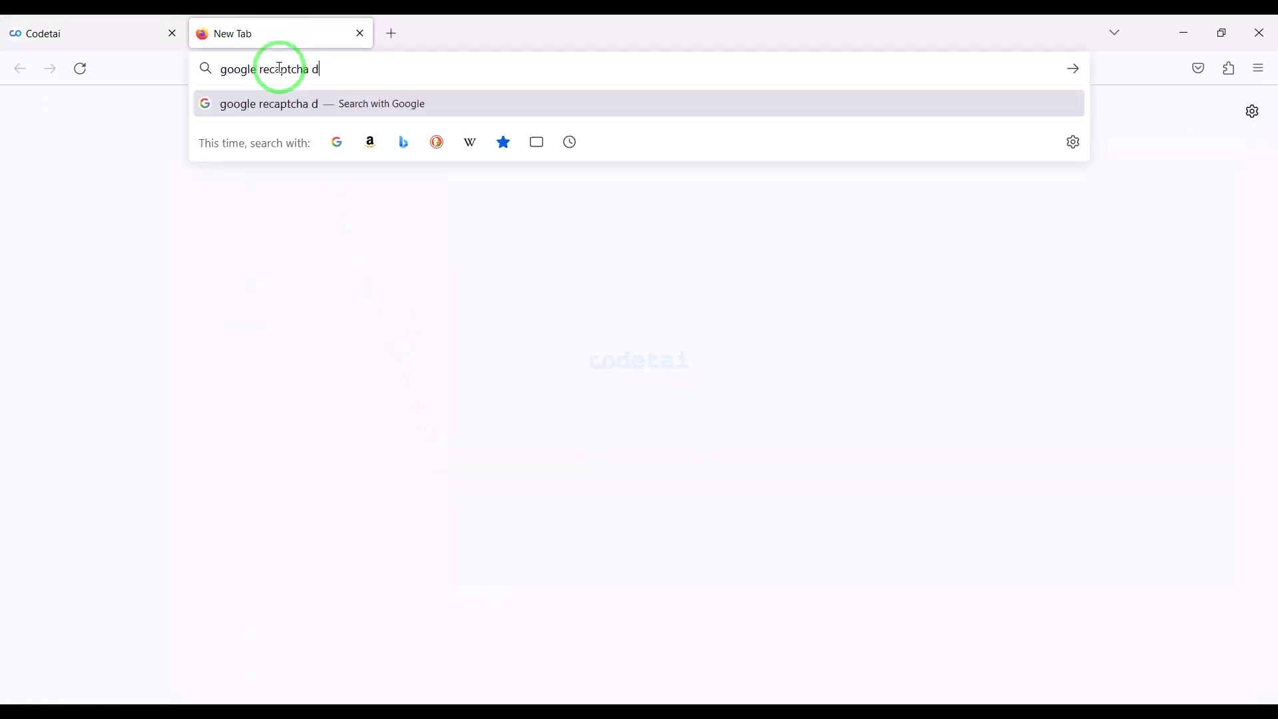
pyautogui.write('ecaptcha admin')
pyautogui.press('Return')
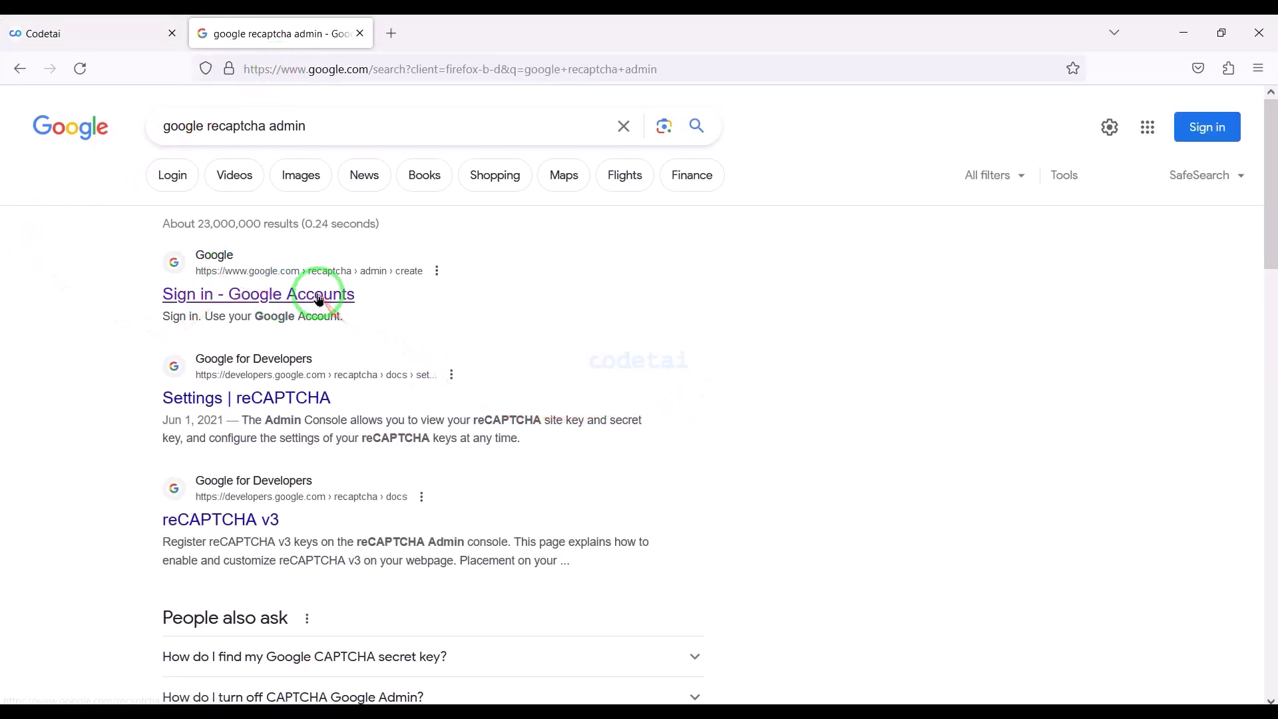
pyautogui.click(322, 295)
pyautogui.click(563, 333)
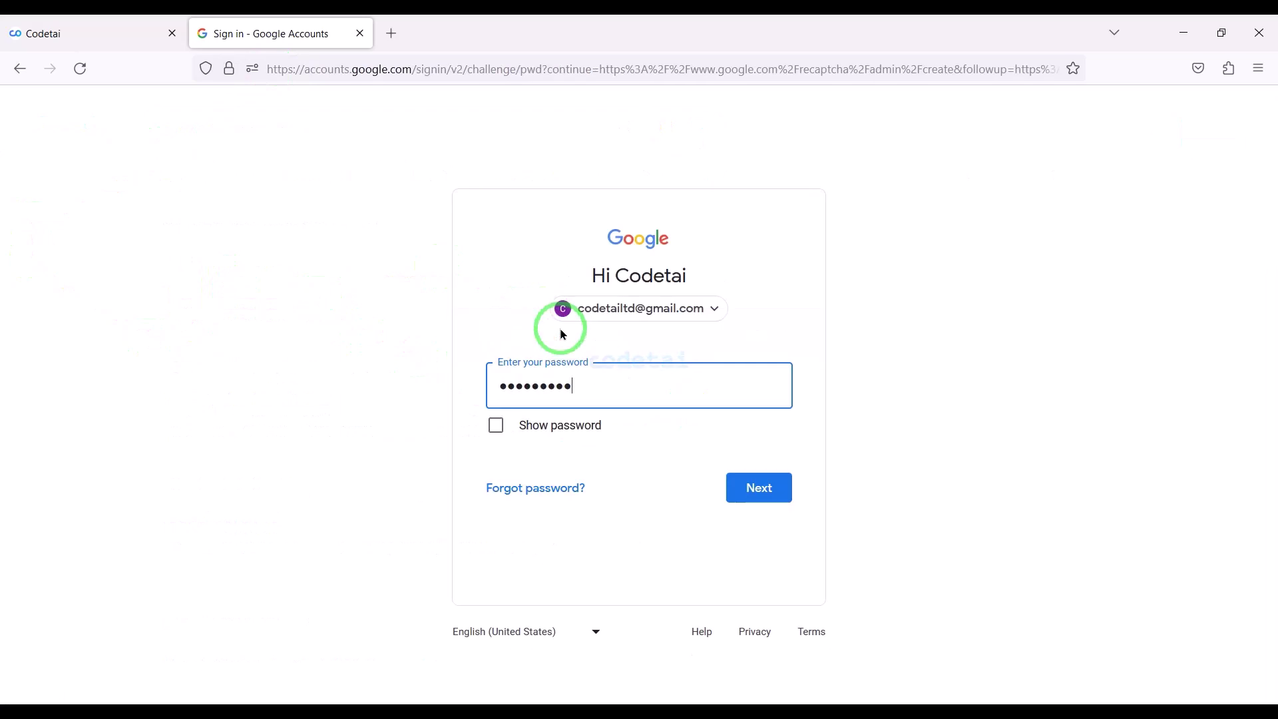
pyautogui.click(772, 490)
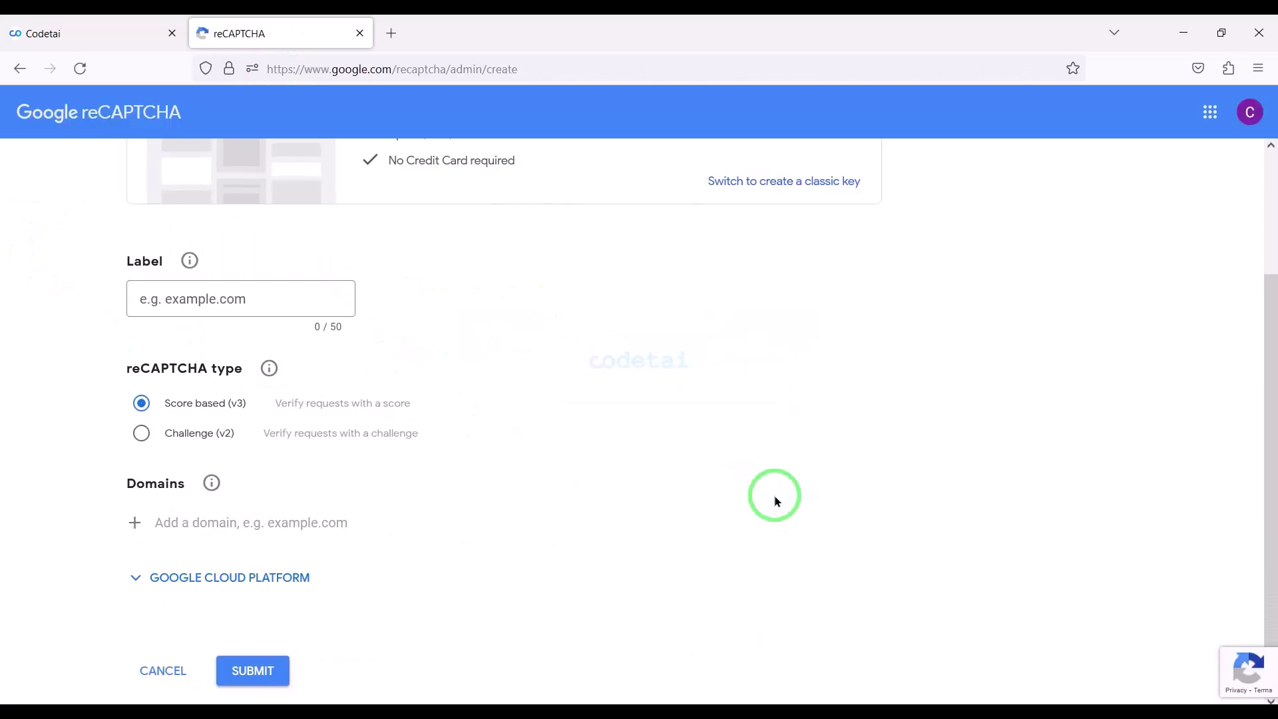
# Step: Register a new reCAPTCHA key with codetai.info as its allowed domain
pyautogui.hotkey('ctrl', 'shift', 'Tab')
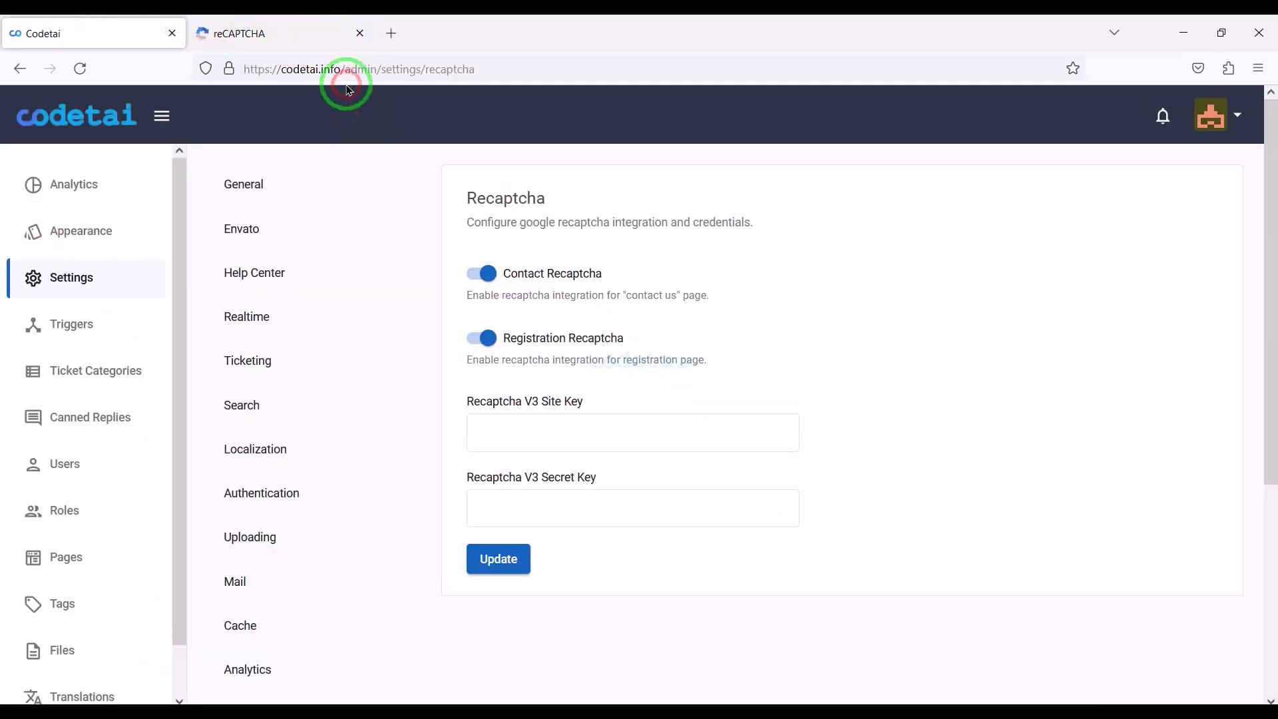
pyautogui.click(336, 72)
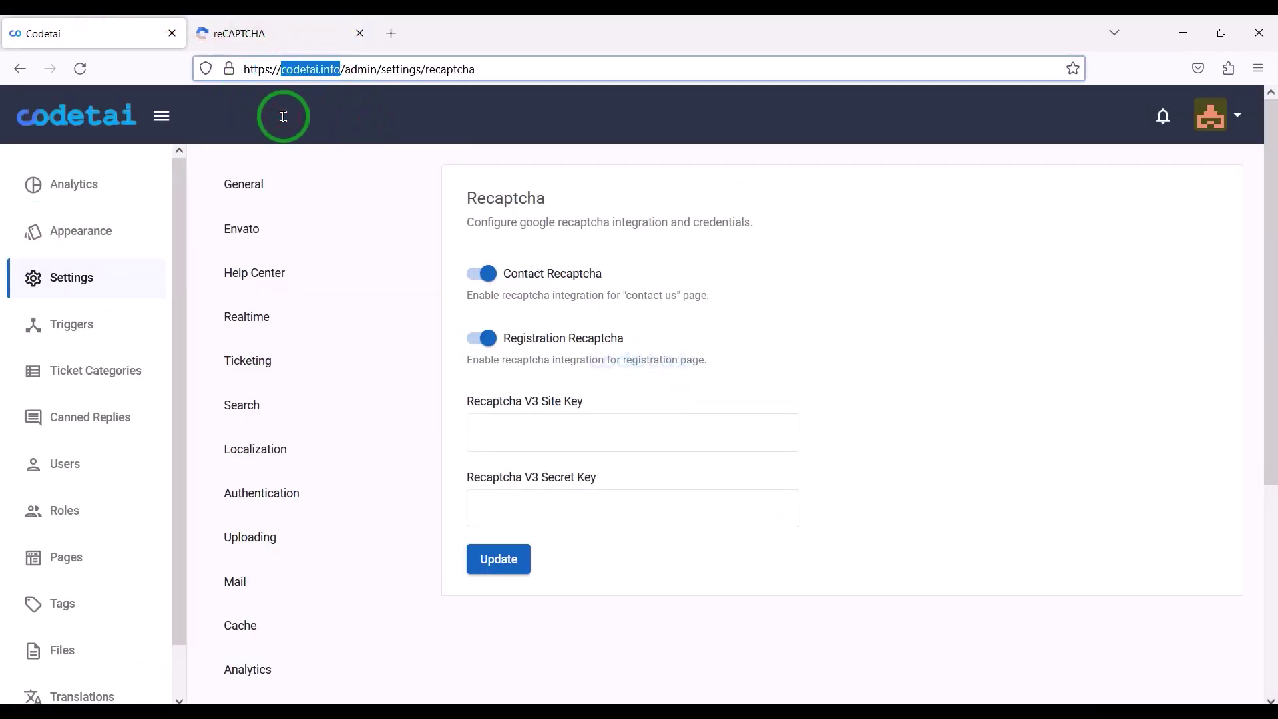
pyautogui.click(273, 32)
pyautogui.click(211, 460)
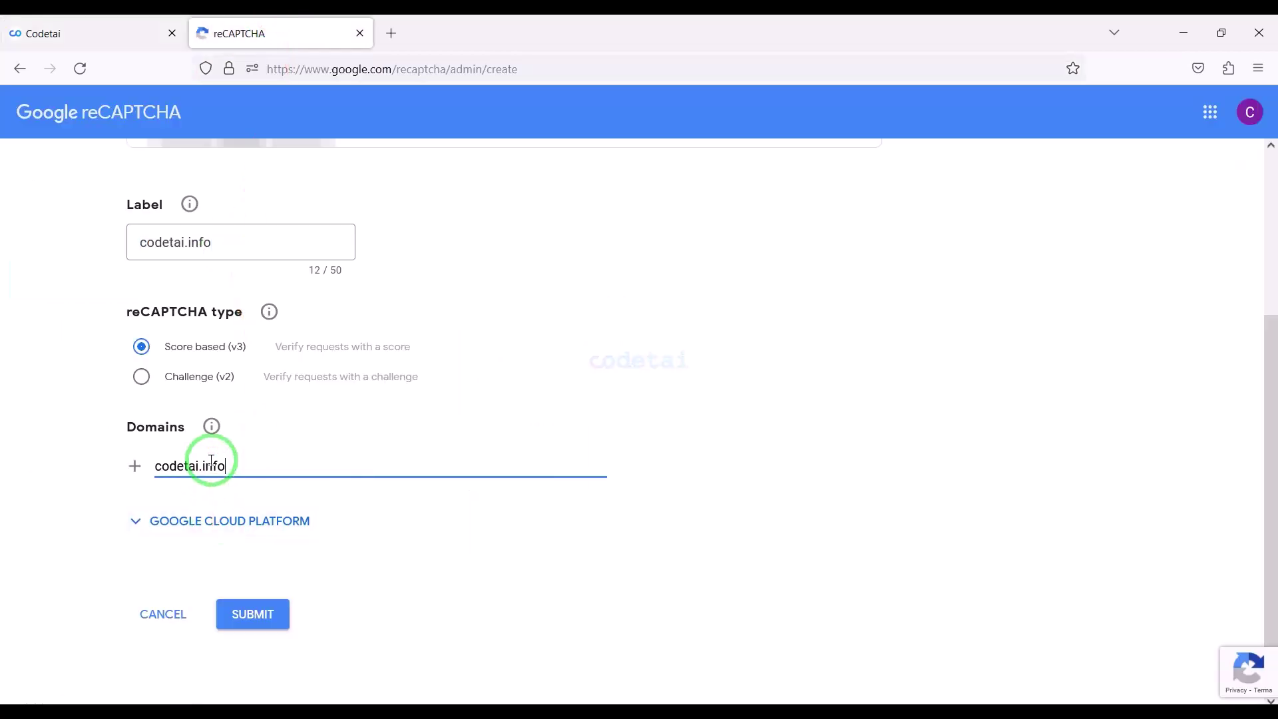
pyautogui.press('Return')
pyautogui.click(253, 643)
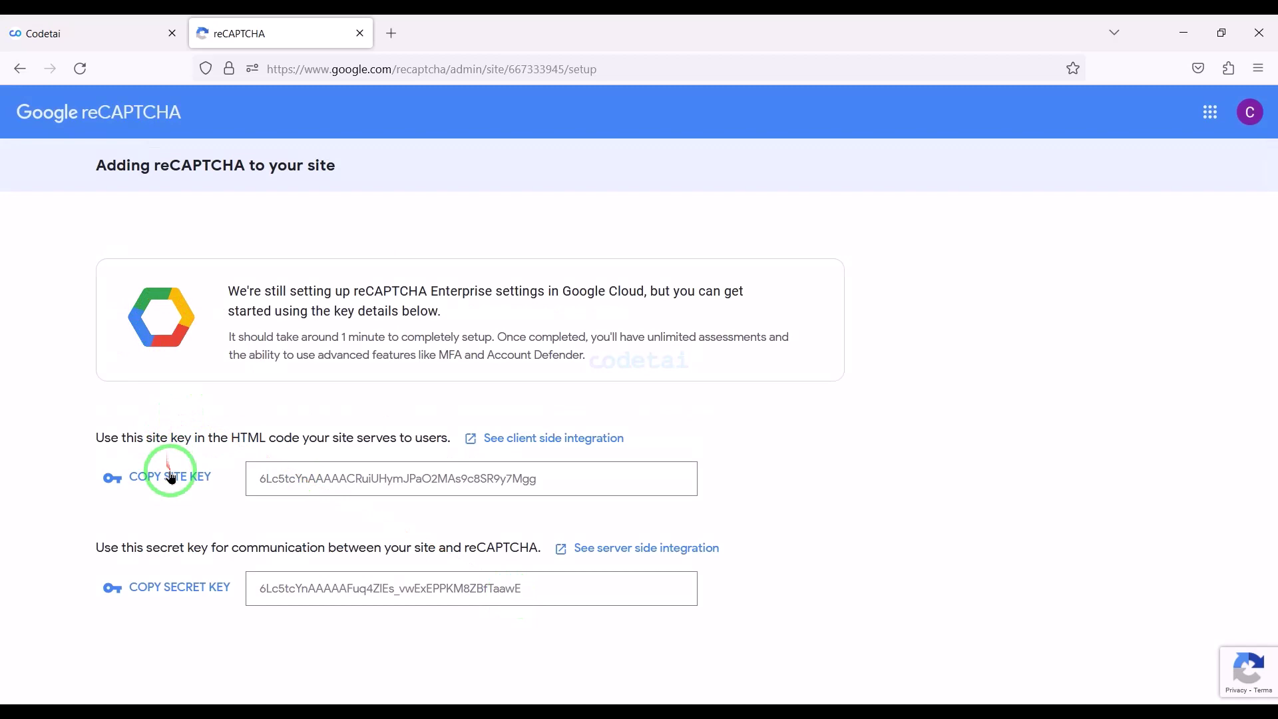
# Step: Paste the reCAPTCHA site key and secret key into BeDesk's Recaptcha settings and save
pyautogui.click(117, 32)
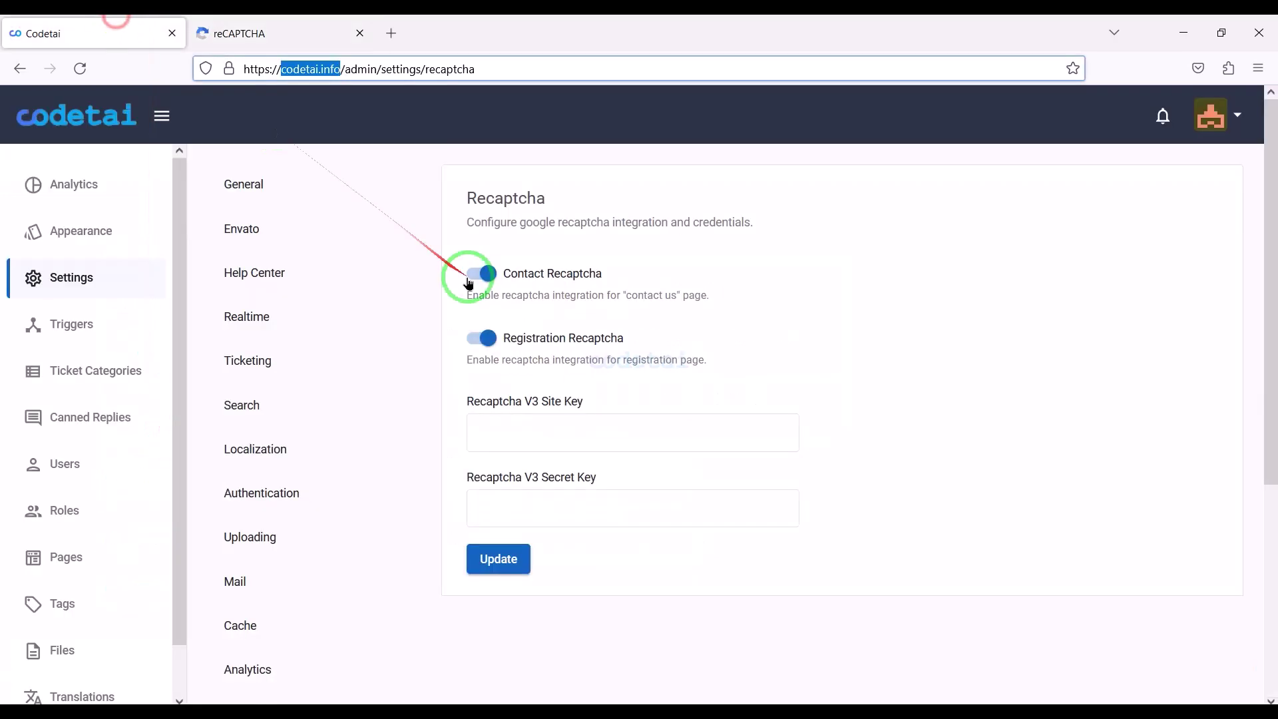
pyautogui.rightClick(571, 432)
pyautogui.click(613, 243)
pyautogui.click(266, 33)
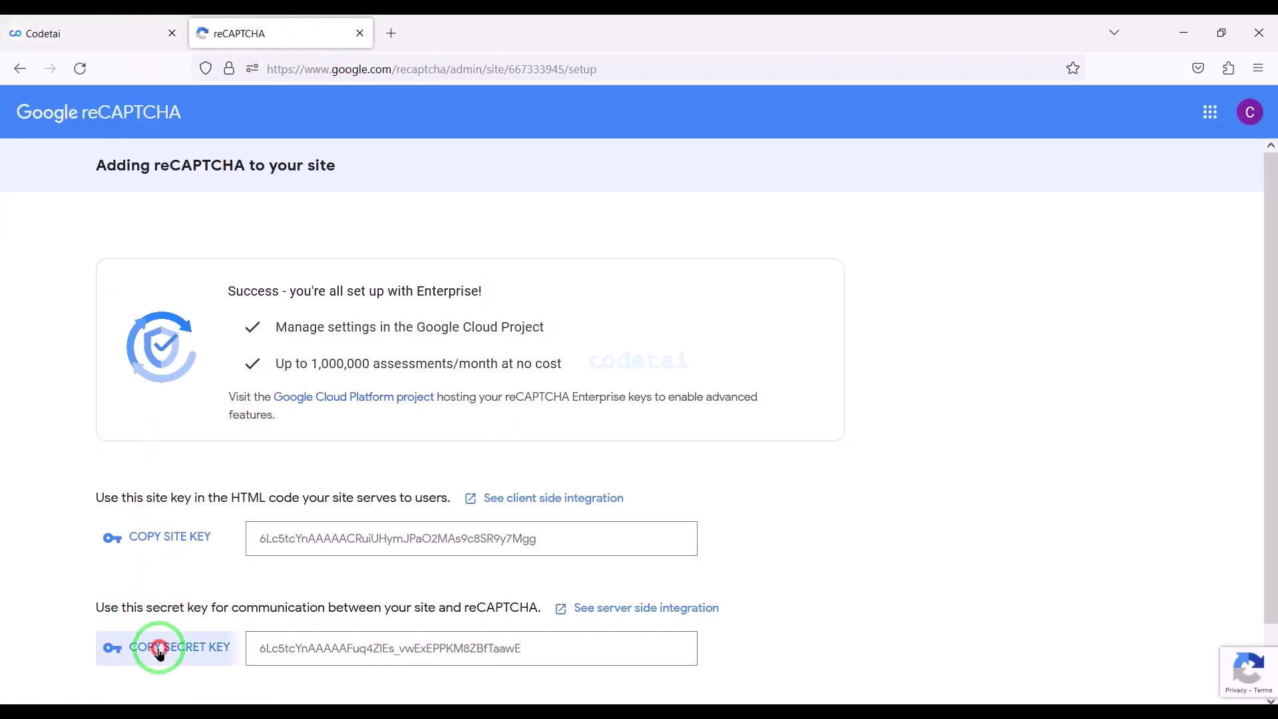
pyautogui.click(146, 642)
pyautogui.click(86, 33)
pyautogui.rightClick(510, 507)
pyautogui.click(557, 320)
pyautogui.click(497, 560)
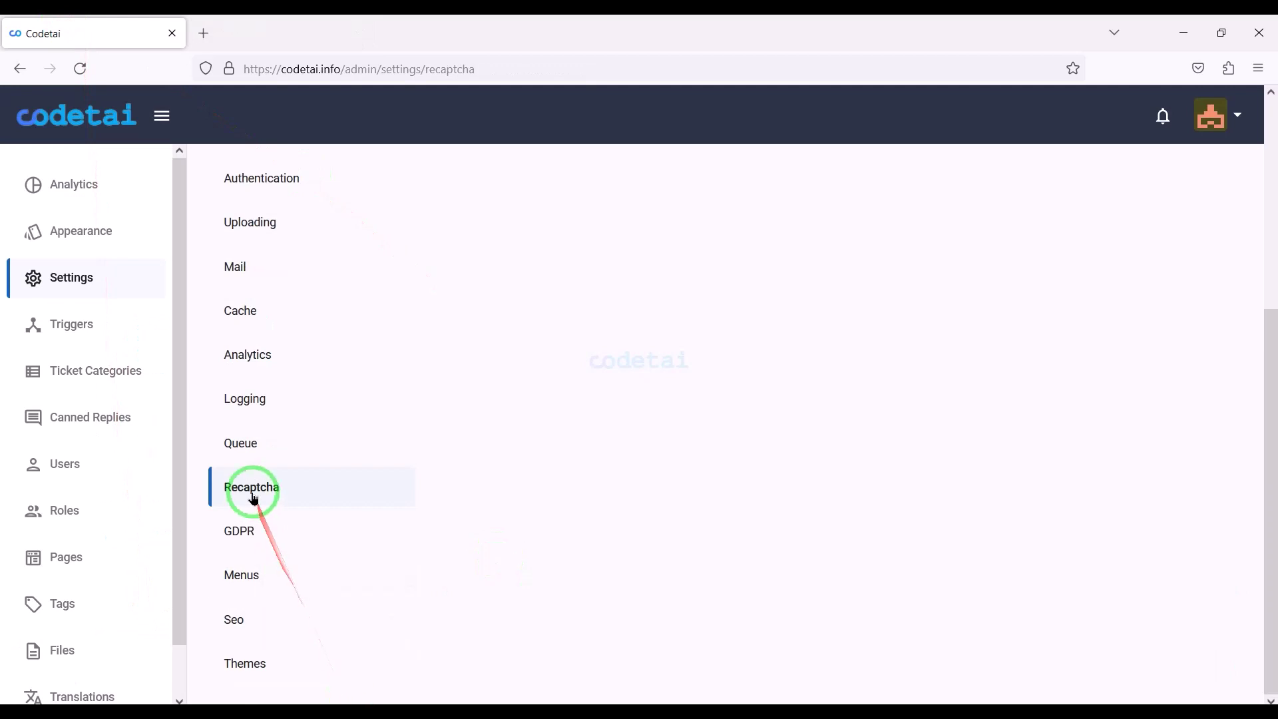
# Step: Set GDPR Learn More Link to None with cookie notice at Bottom, then view Triggers
pyautogui.click(253, 526)
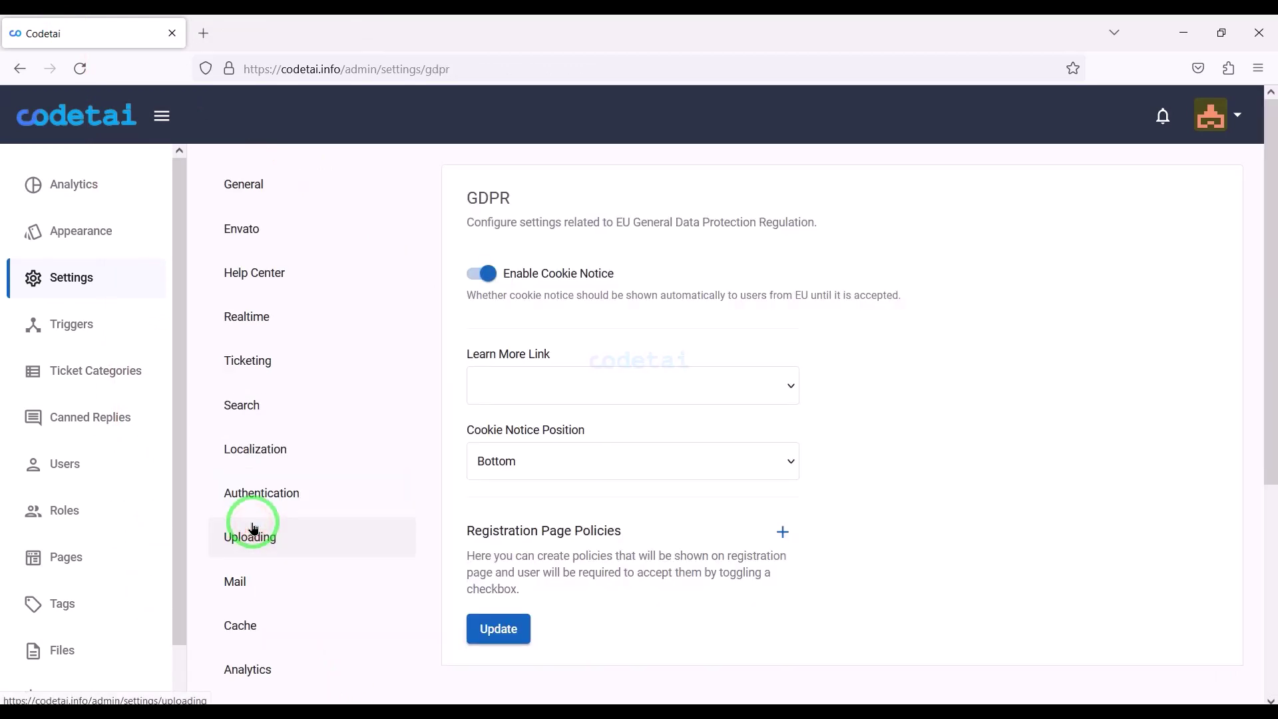
pyautogui.click(656, 384)
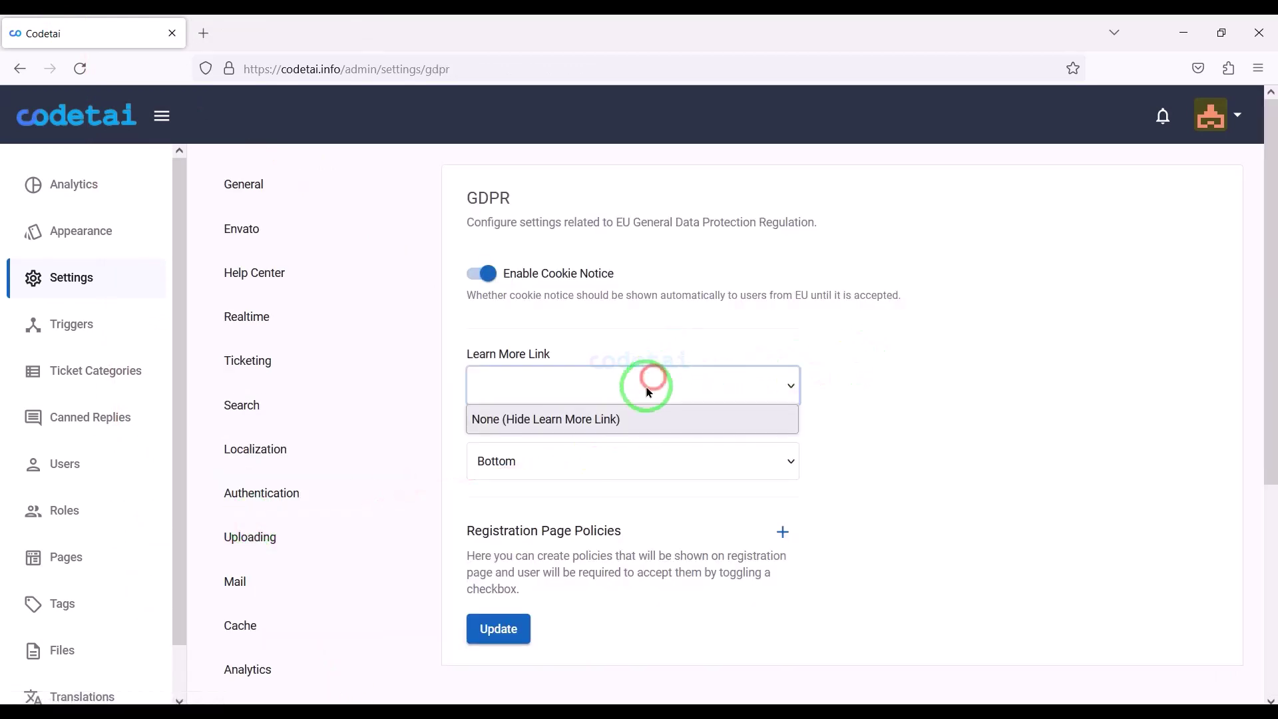
pyautogui.click(629, 418)
pyautogui.click(611, 462)
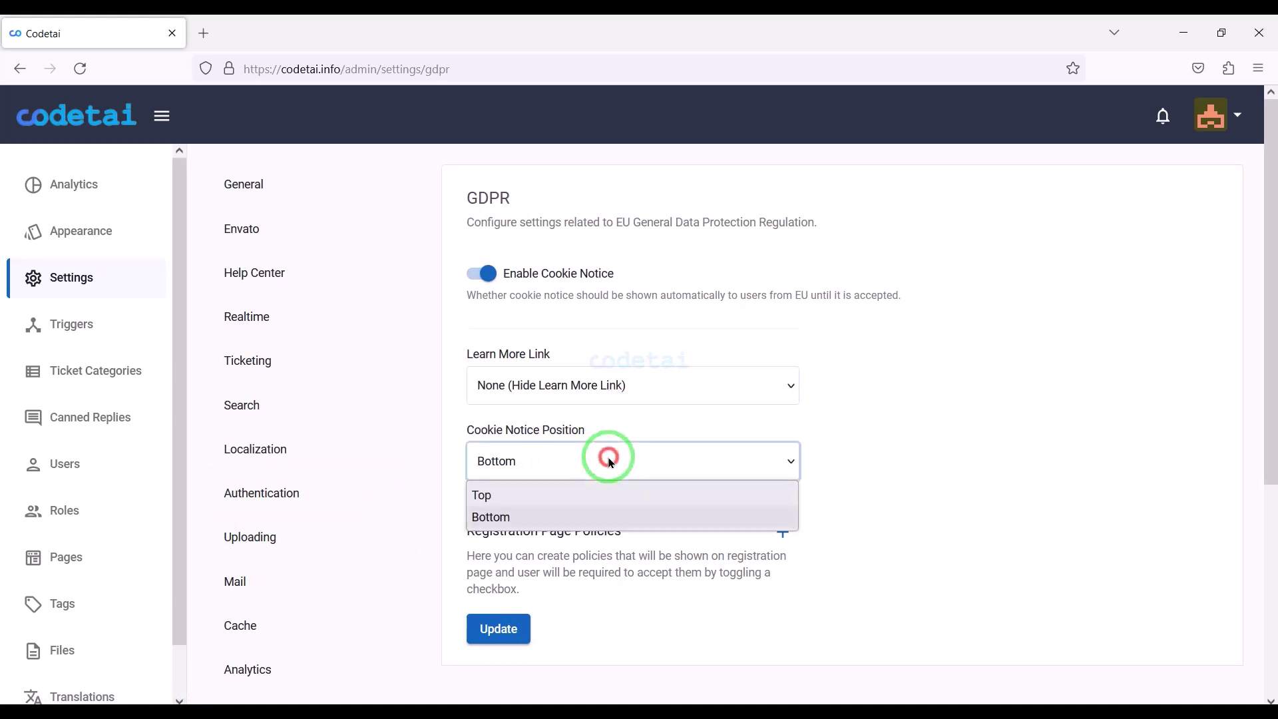
pyautogui.click(607, 458)
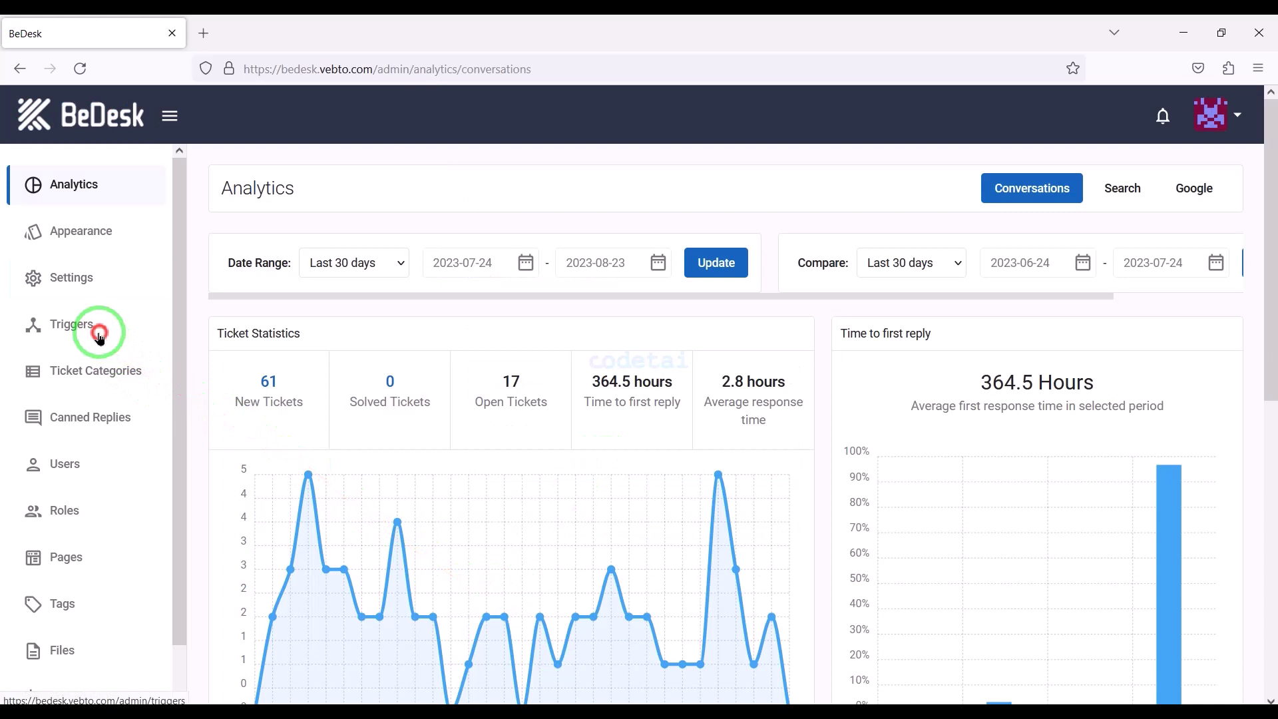
pyautogui.click(99, 337)
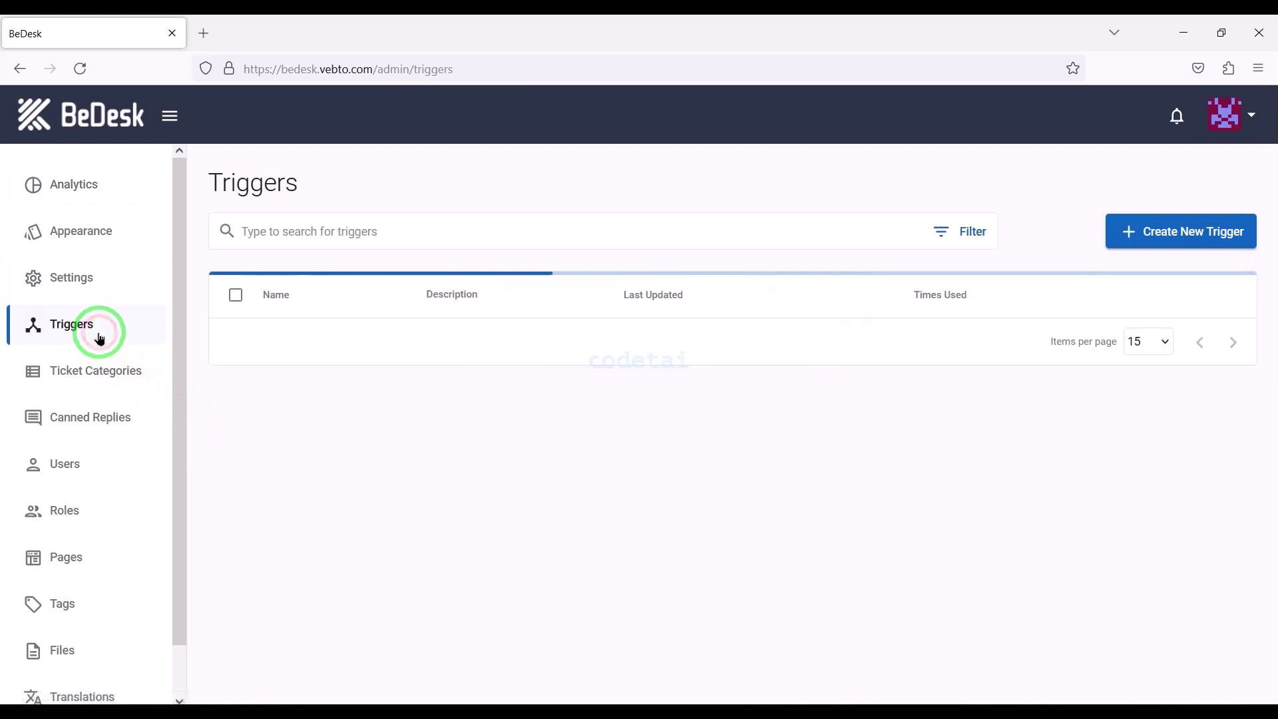
# Step: Draft a new trigger with conditions on event Type and Mailbox address, without saving
pyautogui.click(1166, 239)
pyautogui.scroll(-5, 1165, 279)
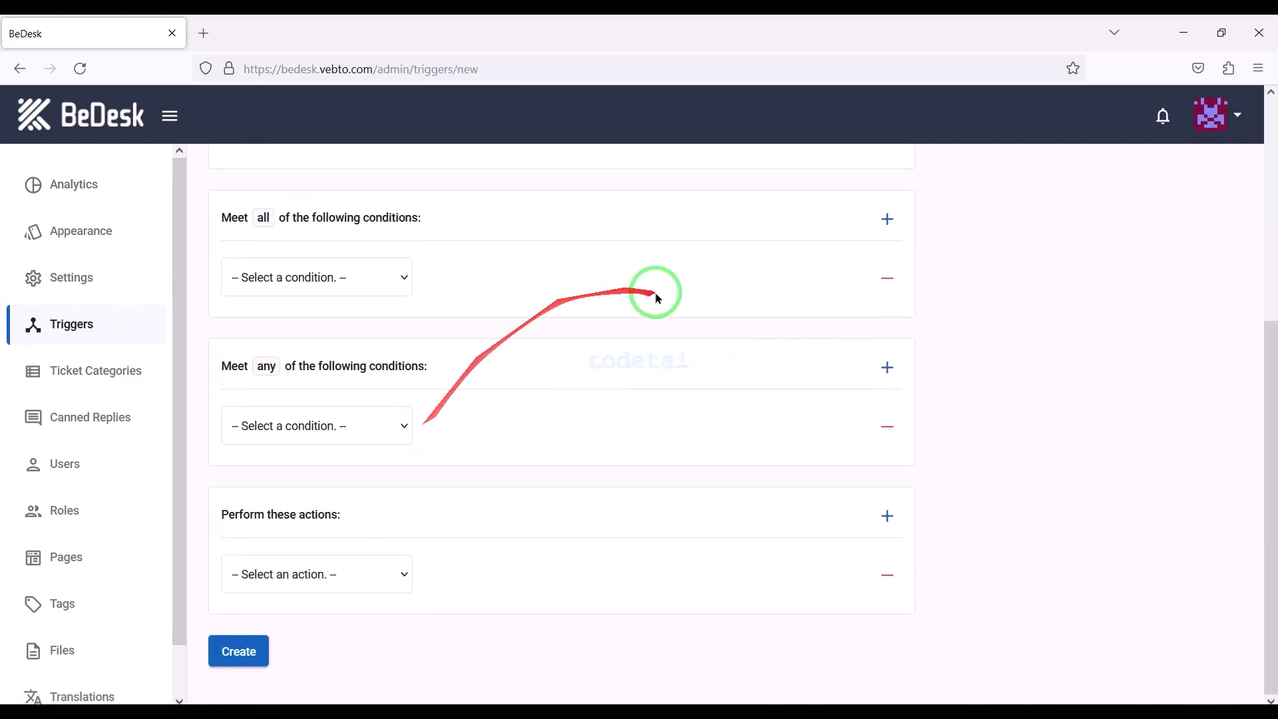
pyautogui.scroll(5, 655, 295)
pyautogui.scroll(-2, 379, 639)
pyautogui.click(305, 461)
pyautogui.click(285, 256)
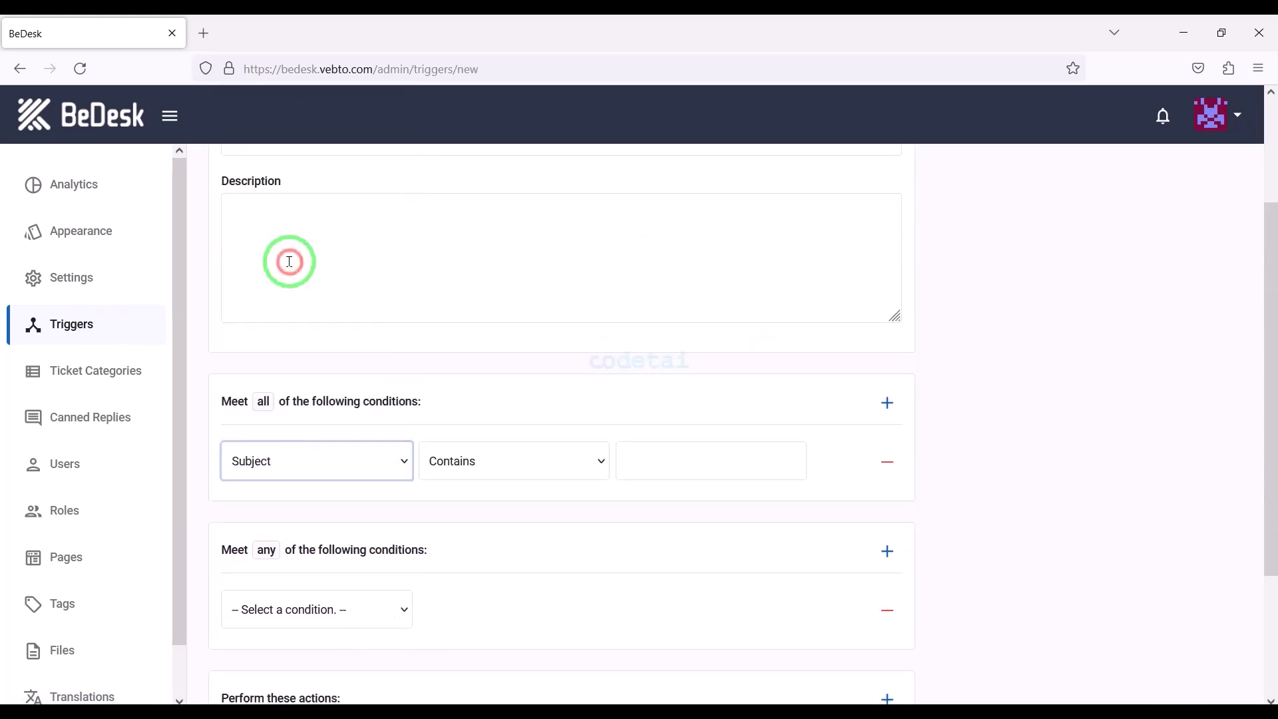
pyautogui.click(337, 464)
pyautogui.click(281, 211)
pyautogui.scroll(-2, 308, 538)
pyautogui.click(313, 465)
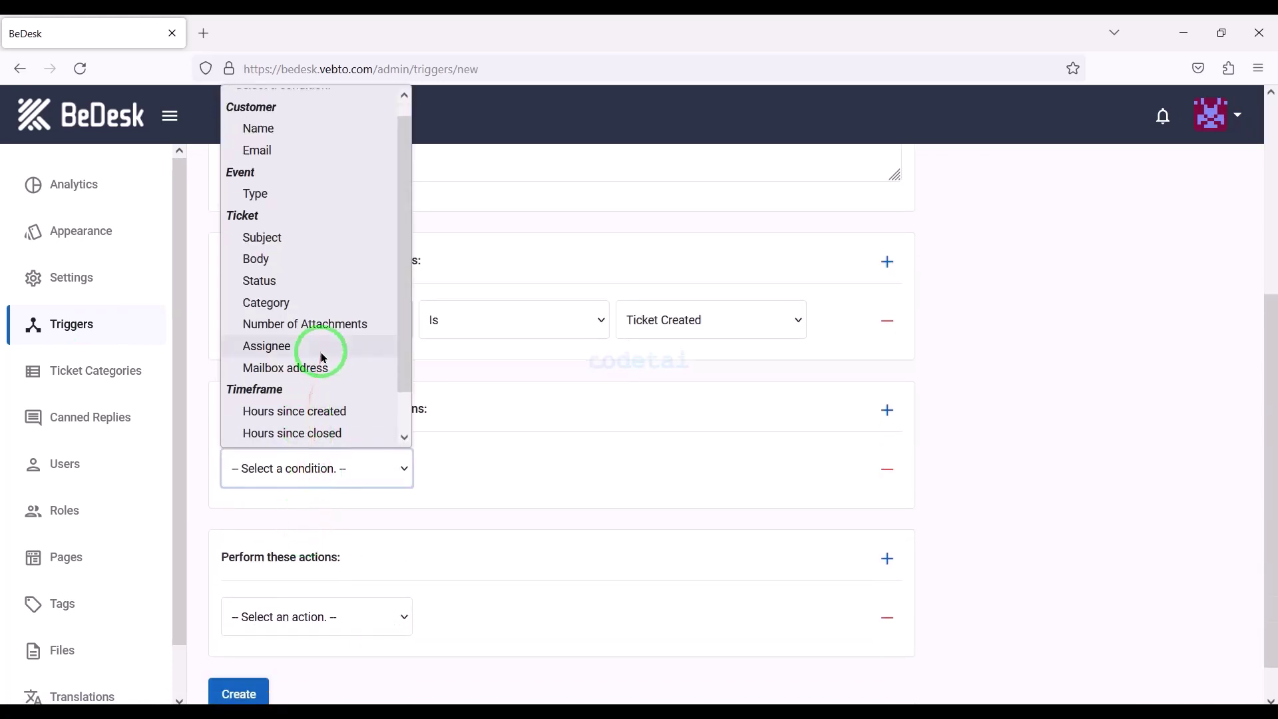
pyautogui.click(322, 367)
pyautogui.scroll(5, 341, 558)
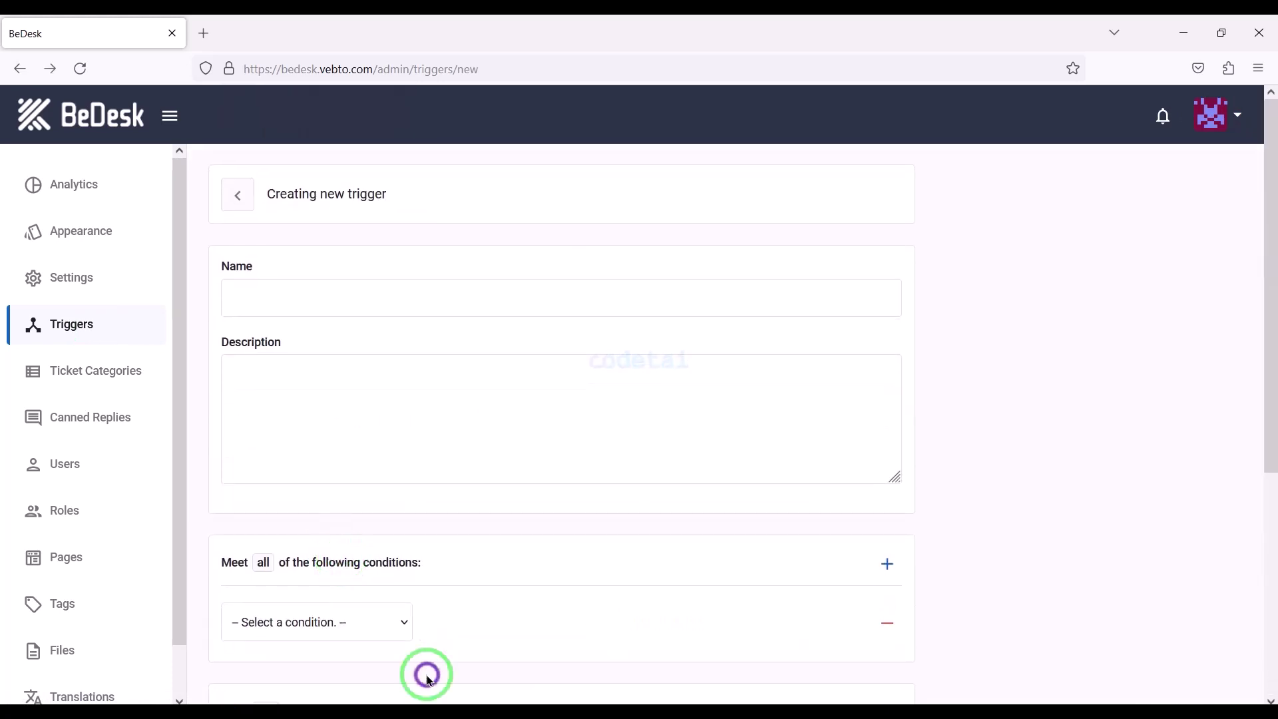
# Step: Open a new ticket category form in Ticket Categories and dismiss it unsaved
pyautogui.click(115, 386)
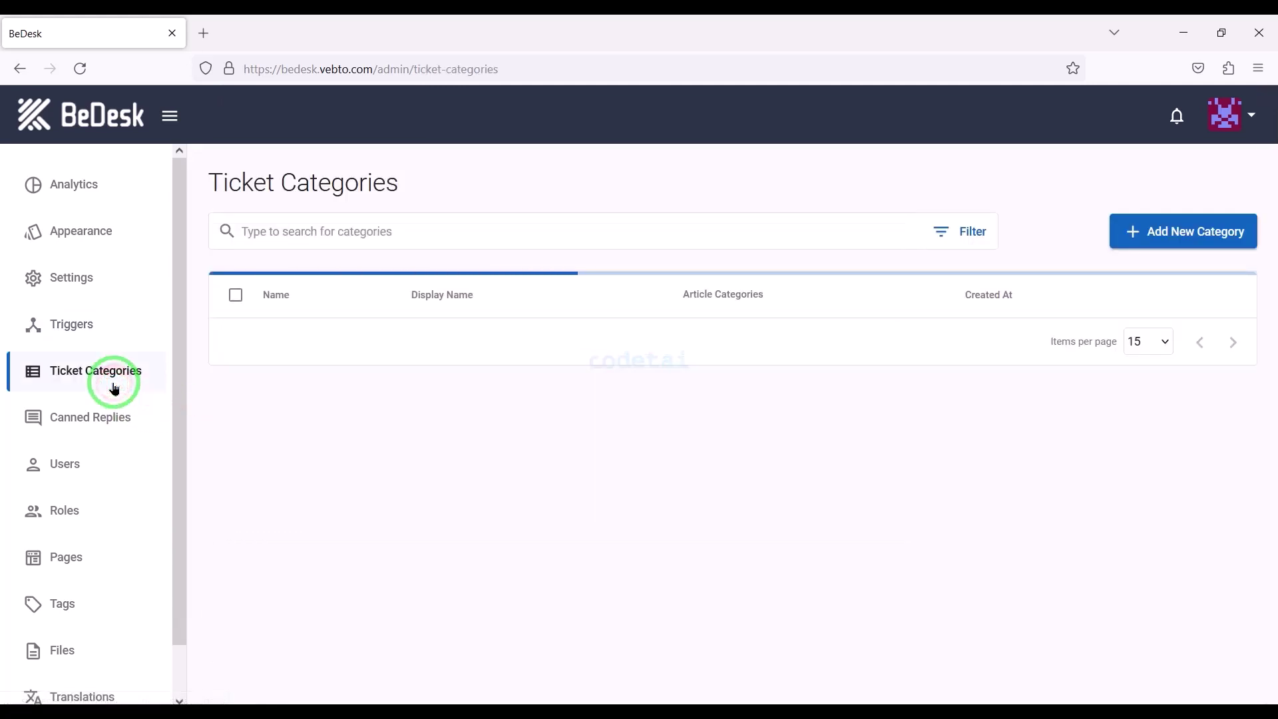
pyautogui.click(1170, 242)
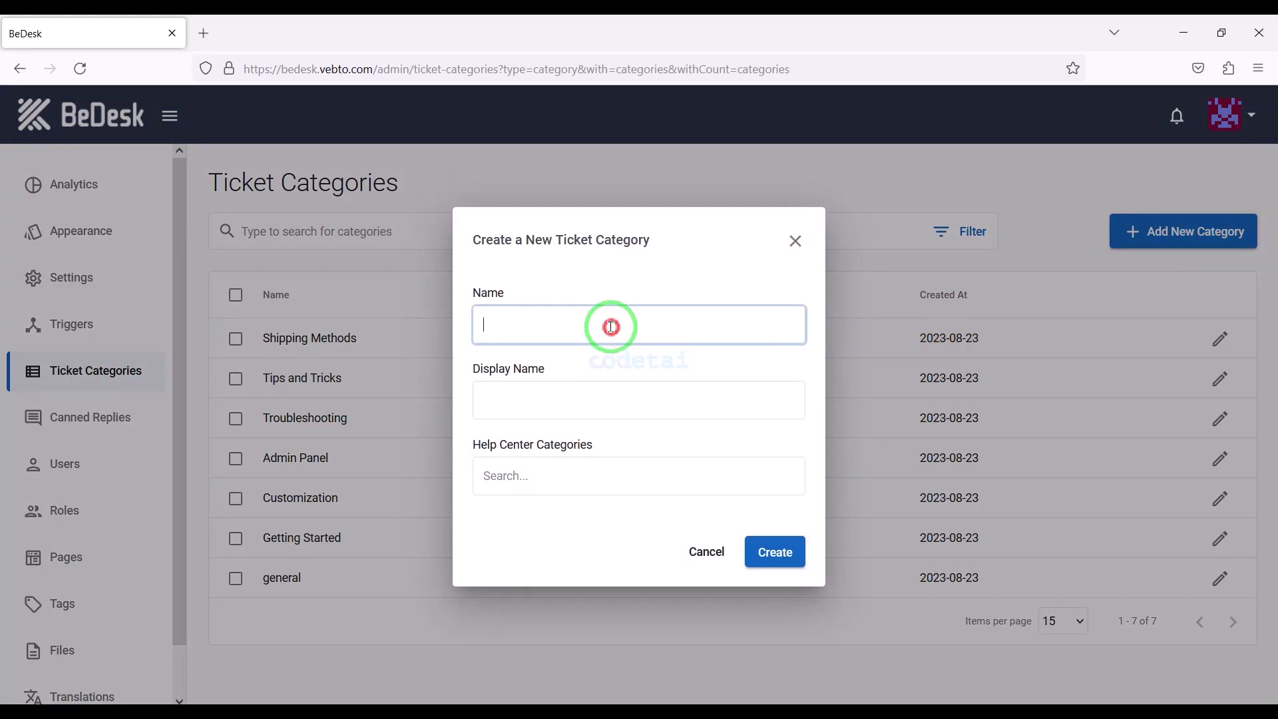
pyautogui.click(426, 602)
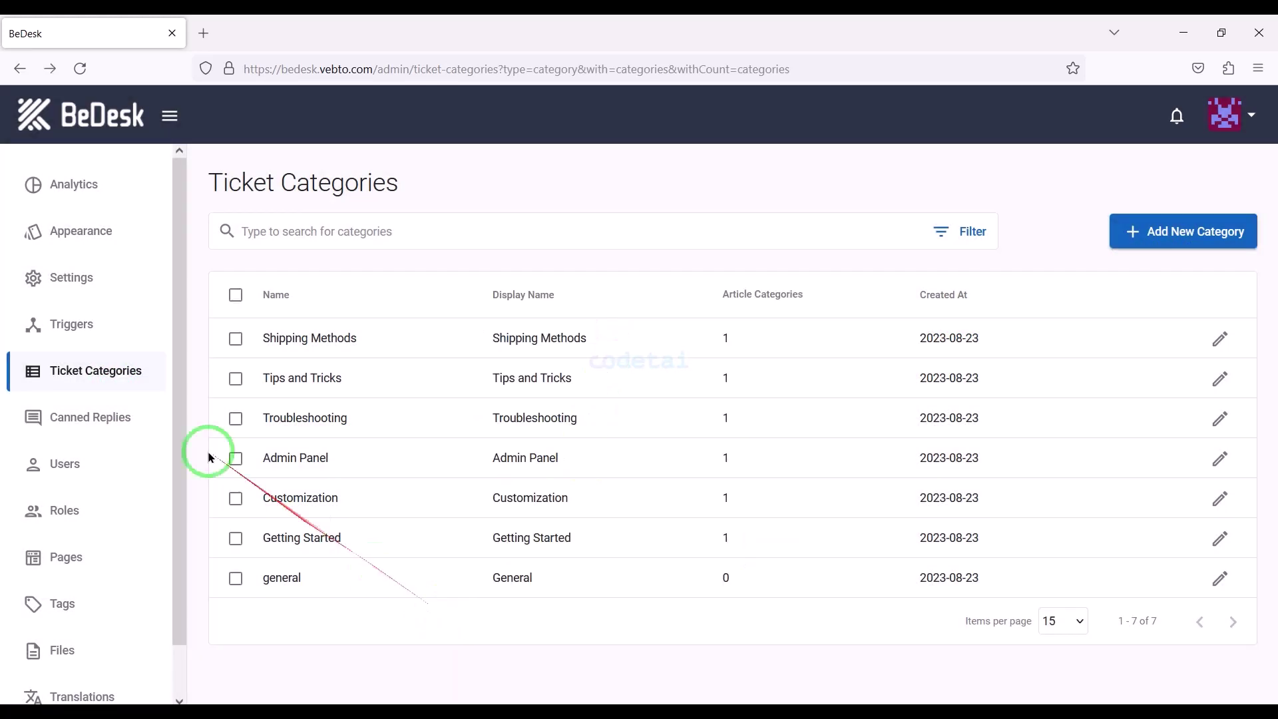
# Step: Start a shared canned reply in Canned Replies, then discard it
pyautogui.click(93, 425)
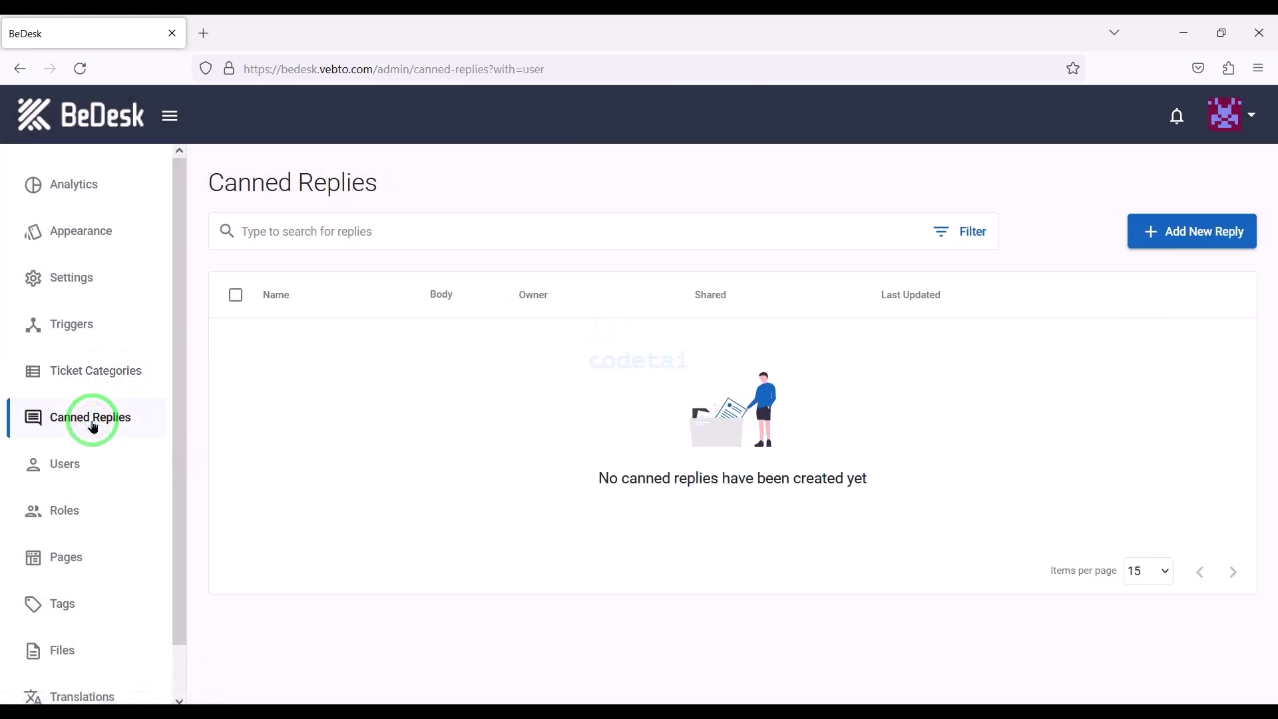
pyautogui.click(1170, 243)
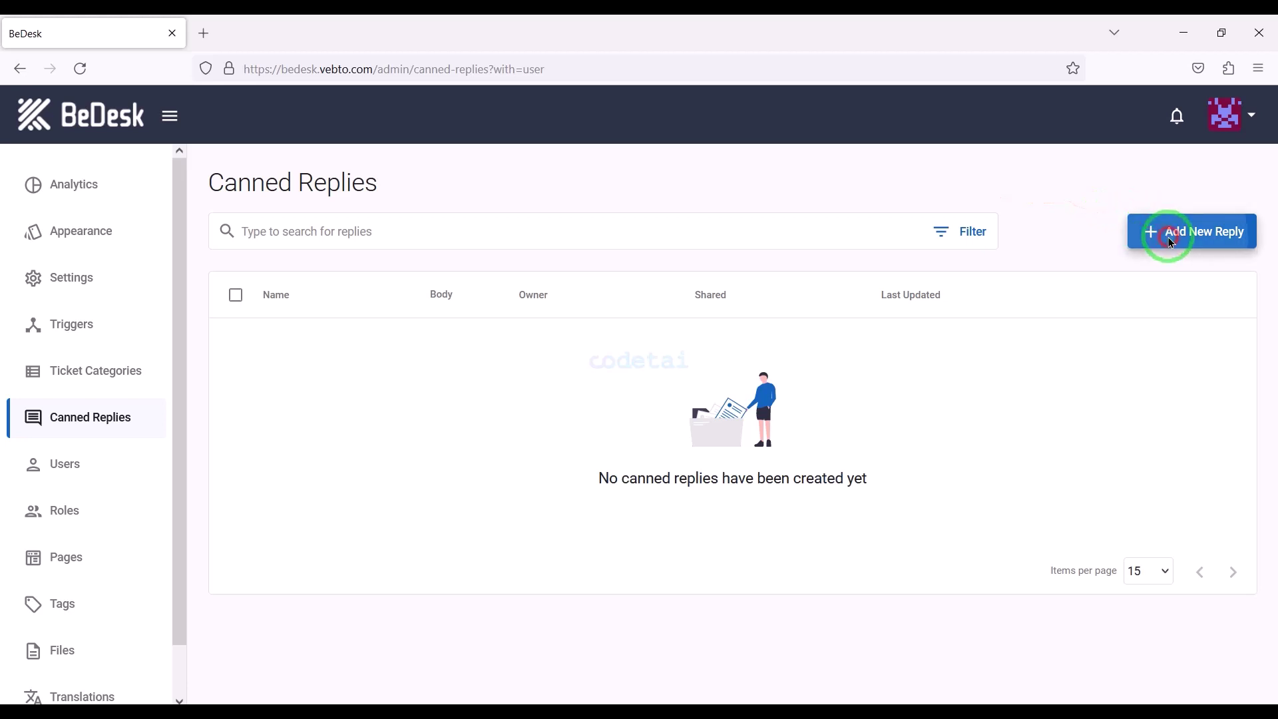
pyautogui.click(672, 365)
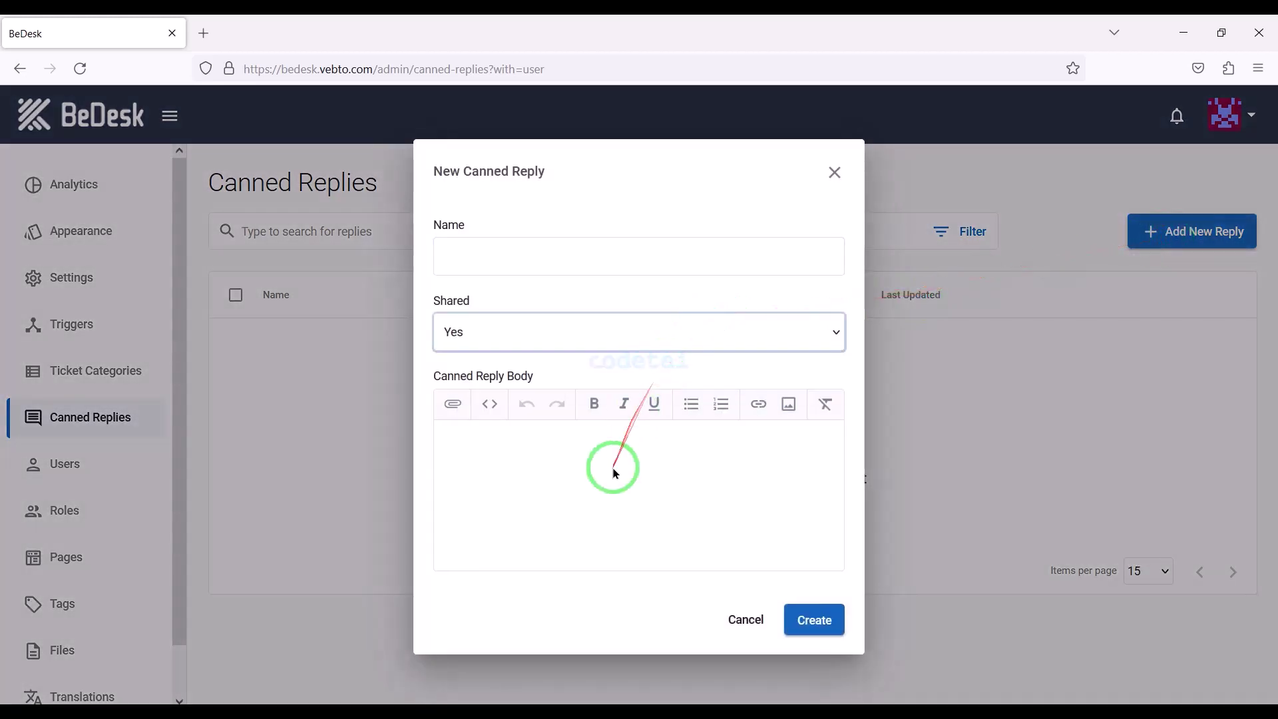
pyautogui.click(507, 603)
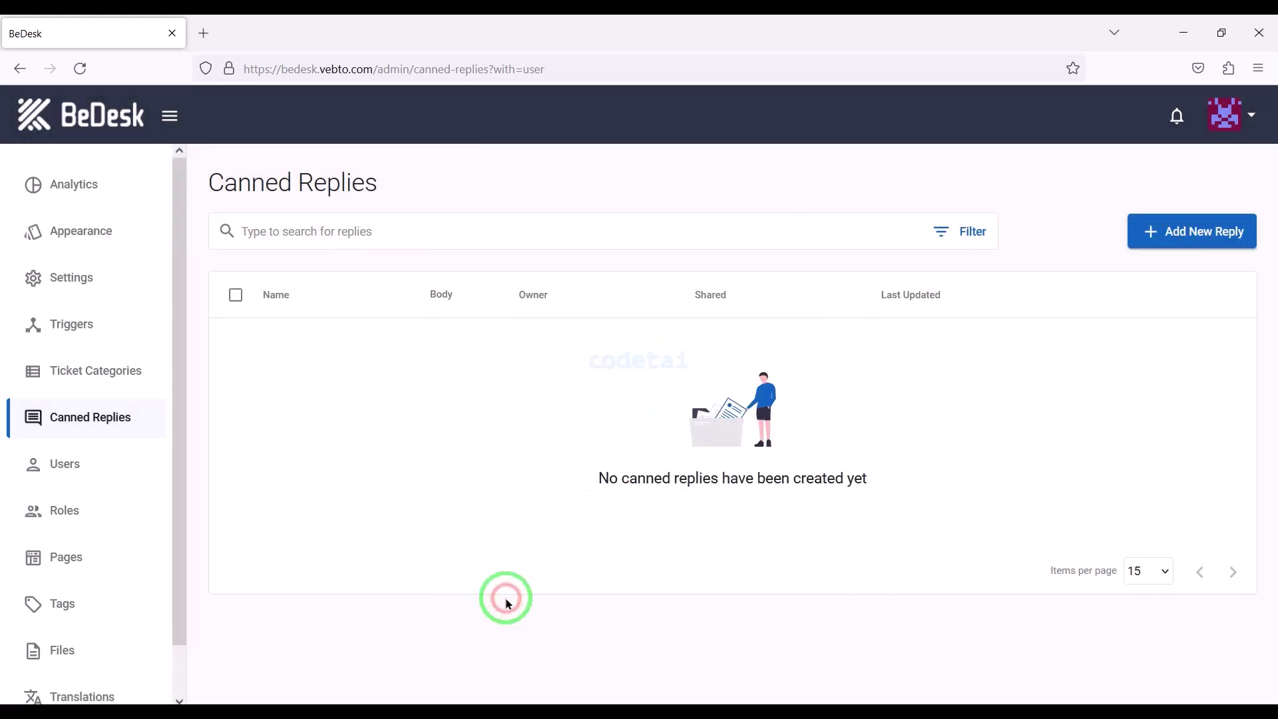
# Step: Browse the users list and move to its second page
pyautogui.click(109, 475)
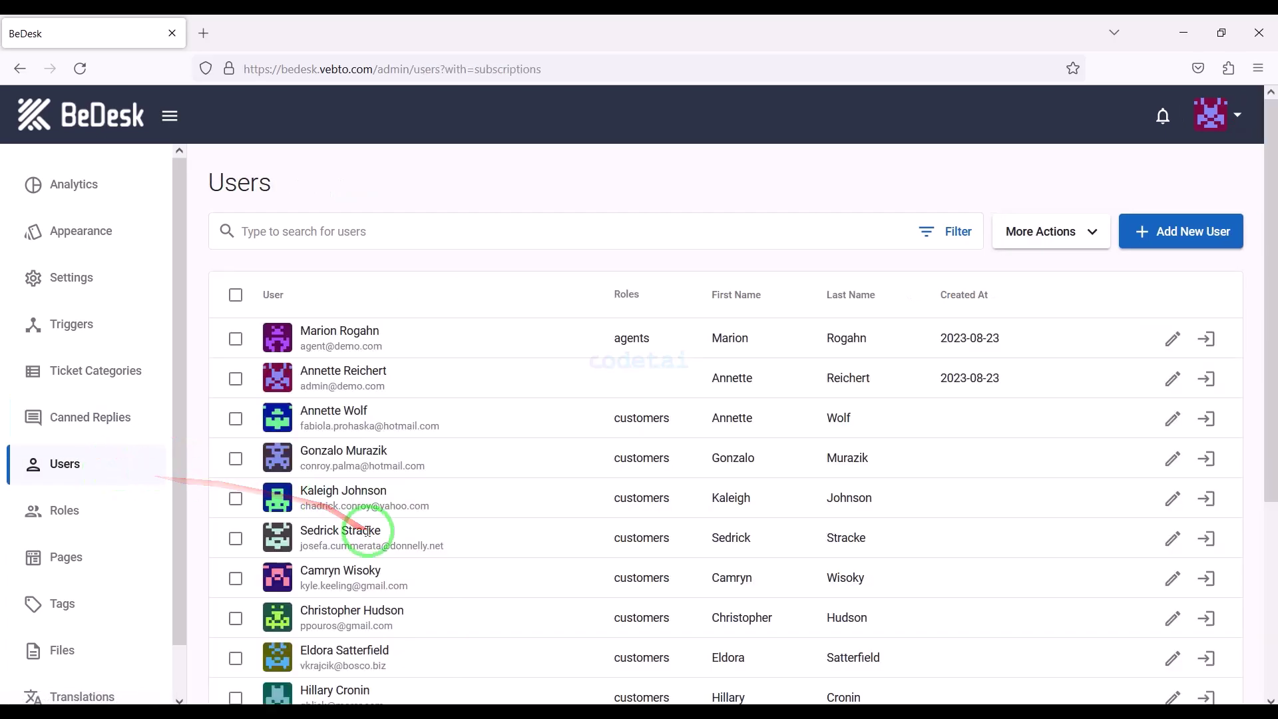
pyautogui.scroll(-3, 359, 526)
pyautogui.scroll(-2, 367, 531)
pyautogui.scroll(1, 371, 528)
pyautogui.scroll(-1, 333, 528)
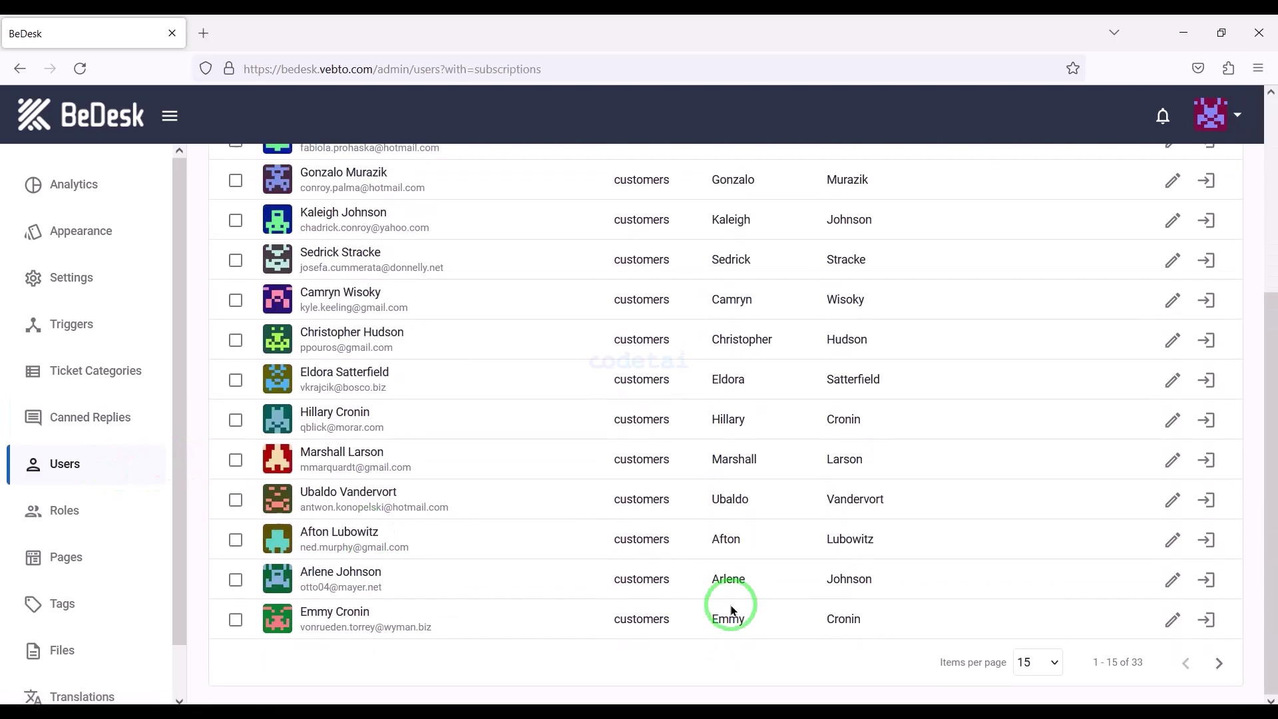
pyautogui.click(1222, 679)
pyautogui.scroll(-4, 942, 613)
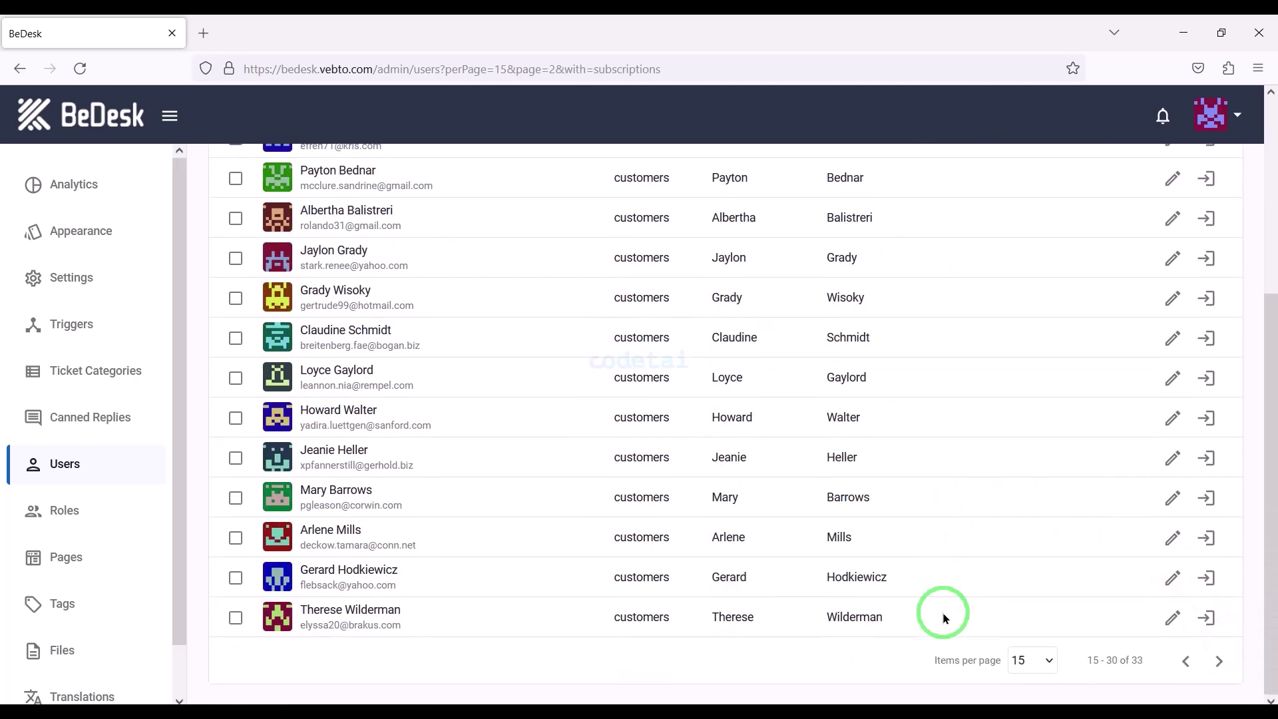
pyautogui.scroll(4, 944, 616)
pyautogui.scroll(-1, 892, 553)
pyautogui.click(841, 479)
# Step: Inspect a customer's role and Api/Articles permissions, then close without saving
pyautogui.click(1182, 338)
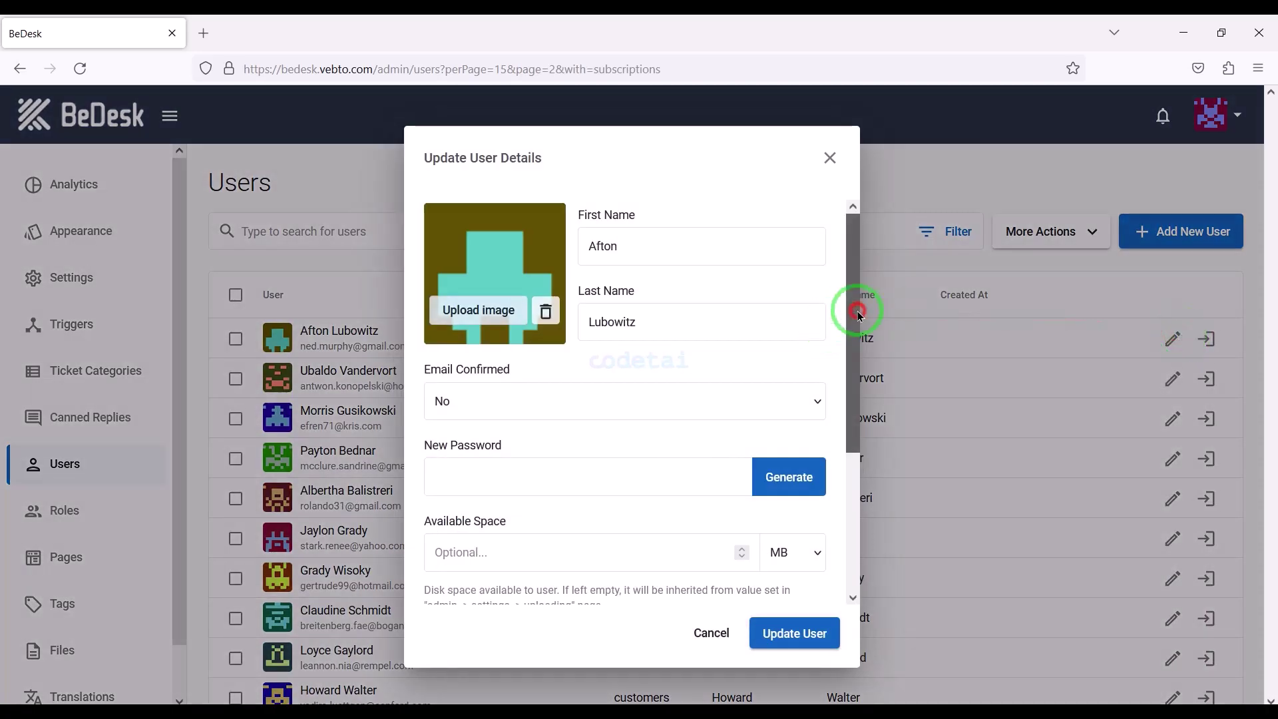
pyautogui.moveTo(850, 308); pyautogui.dragTo(849, 456)
pyautogui.click(792, 435)
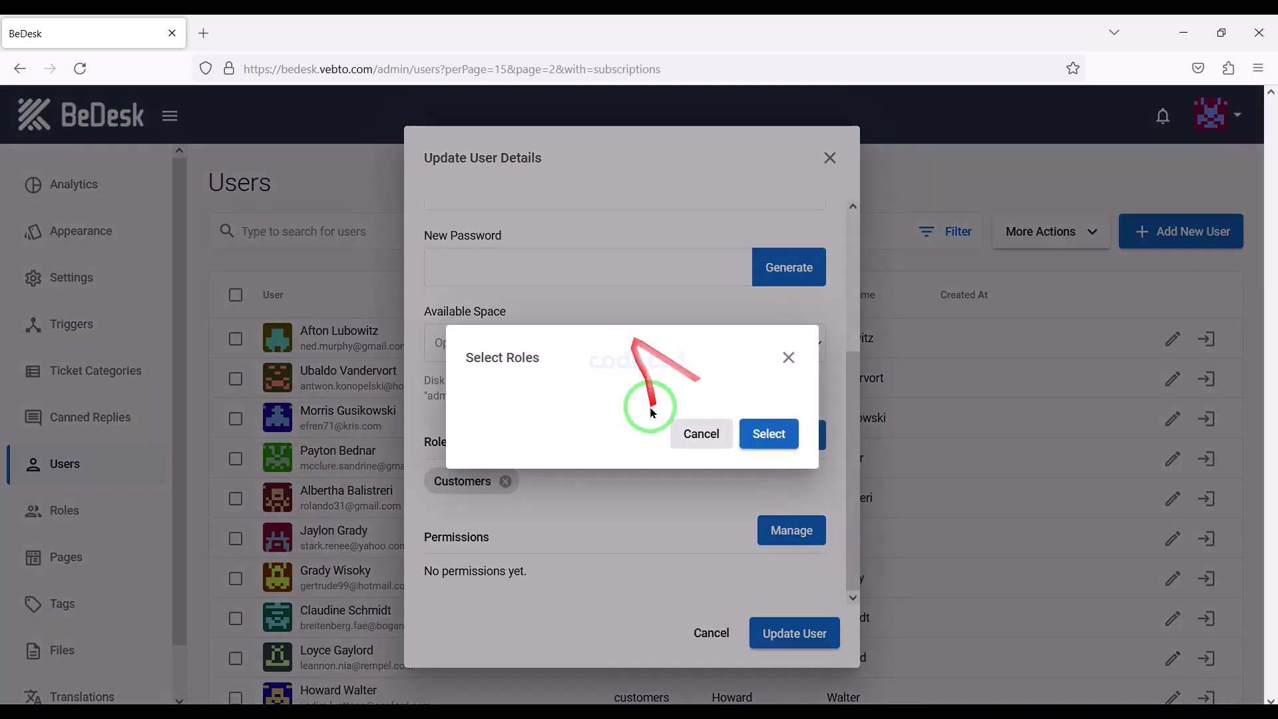
pyautogui.click(696, 433)
pyautogui.click(791, 530)
pyautogui.click(820, 278)
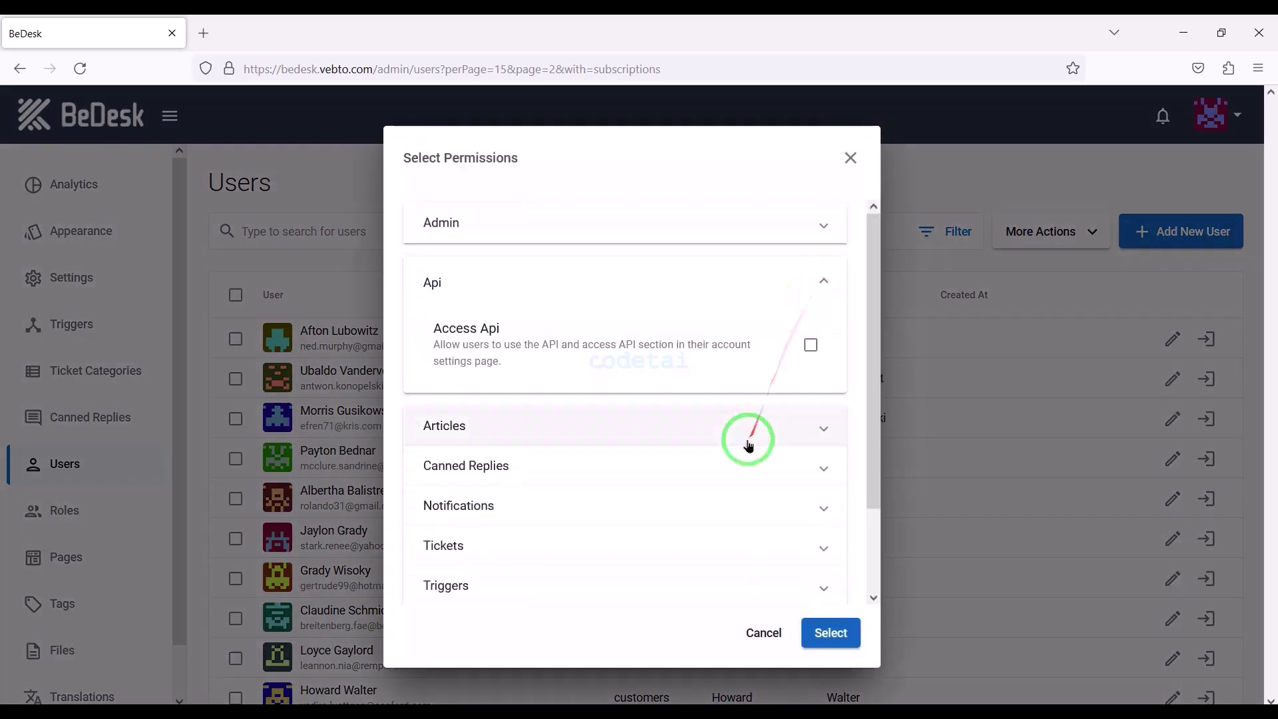
pyautogui.click(749, 429)
pyautogui.click(850, 165)
pyautogui.click(723, 634)
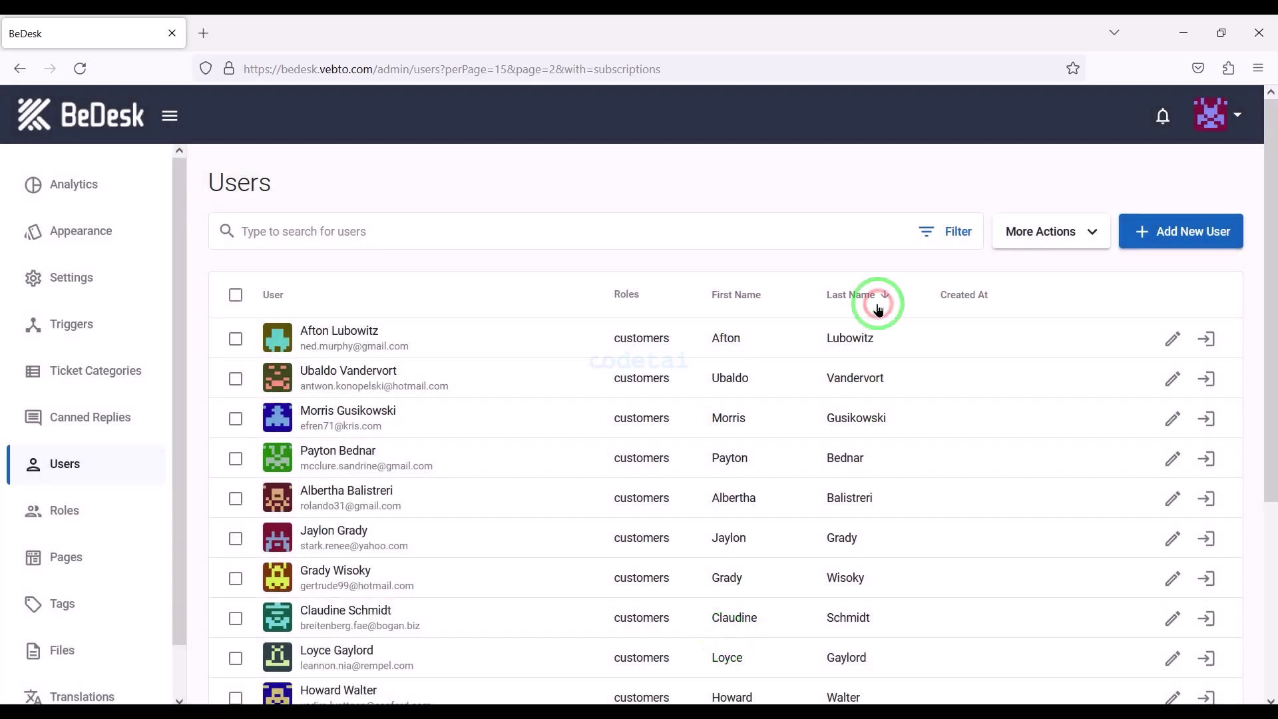
# Step: Set up a new user with the Guests role and ticket-creation permission, then discard it
pyautogui.click(1192, 232)
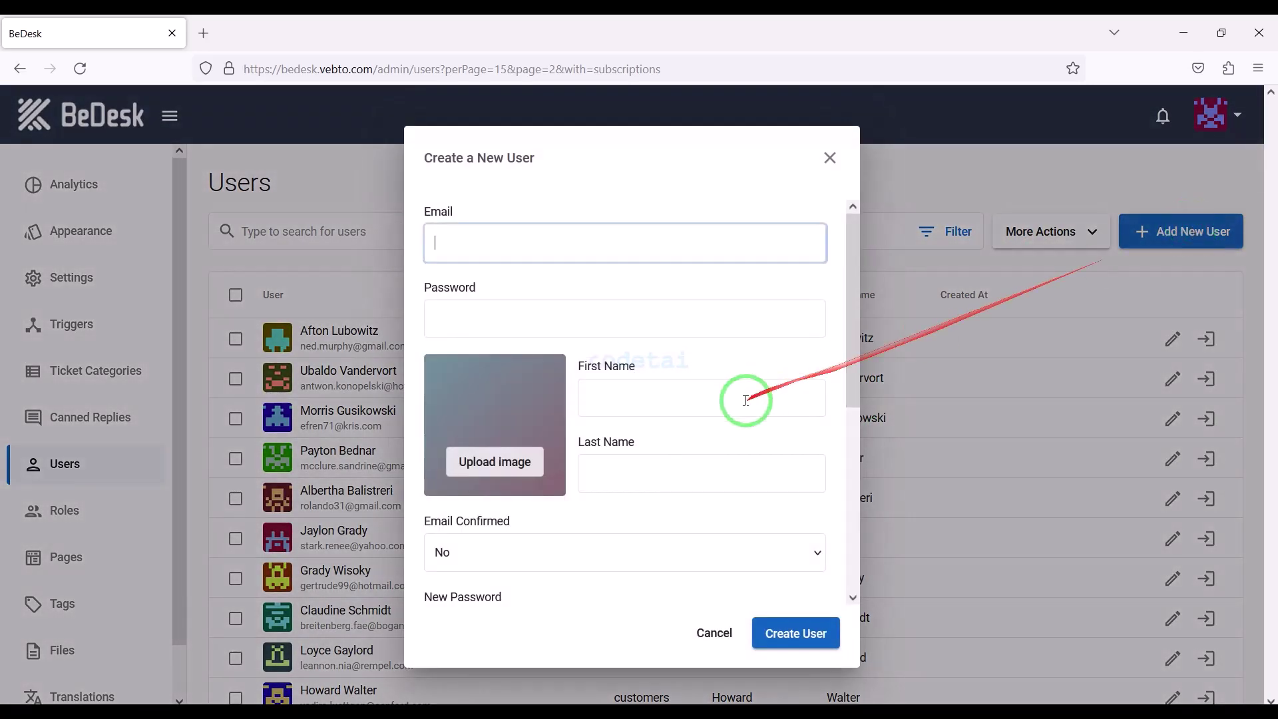
pyautogui.scroll(-5, 741, 435)
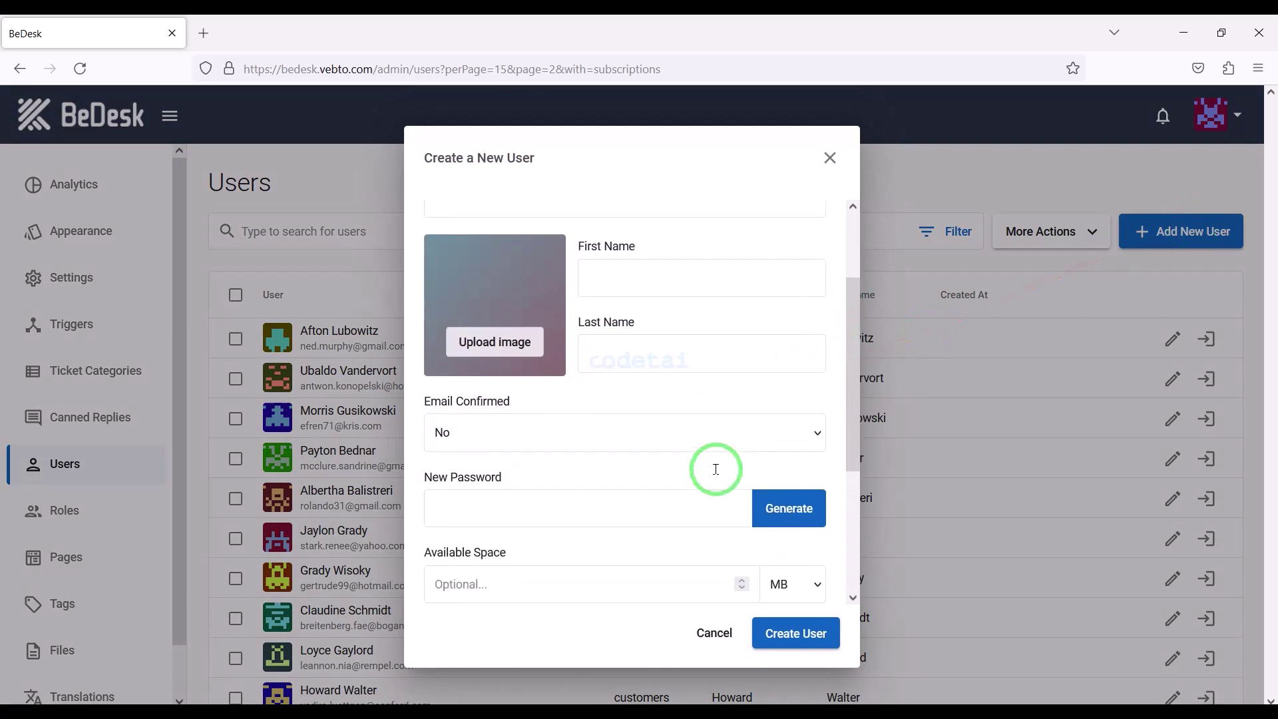
pyautogui.click(776, 446)
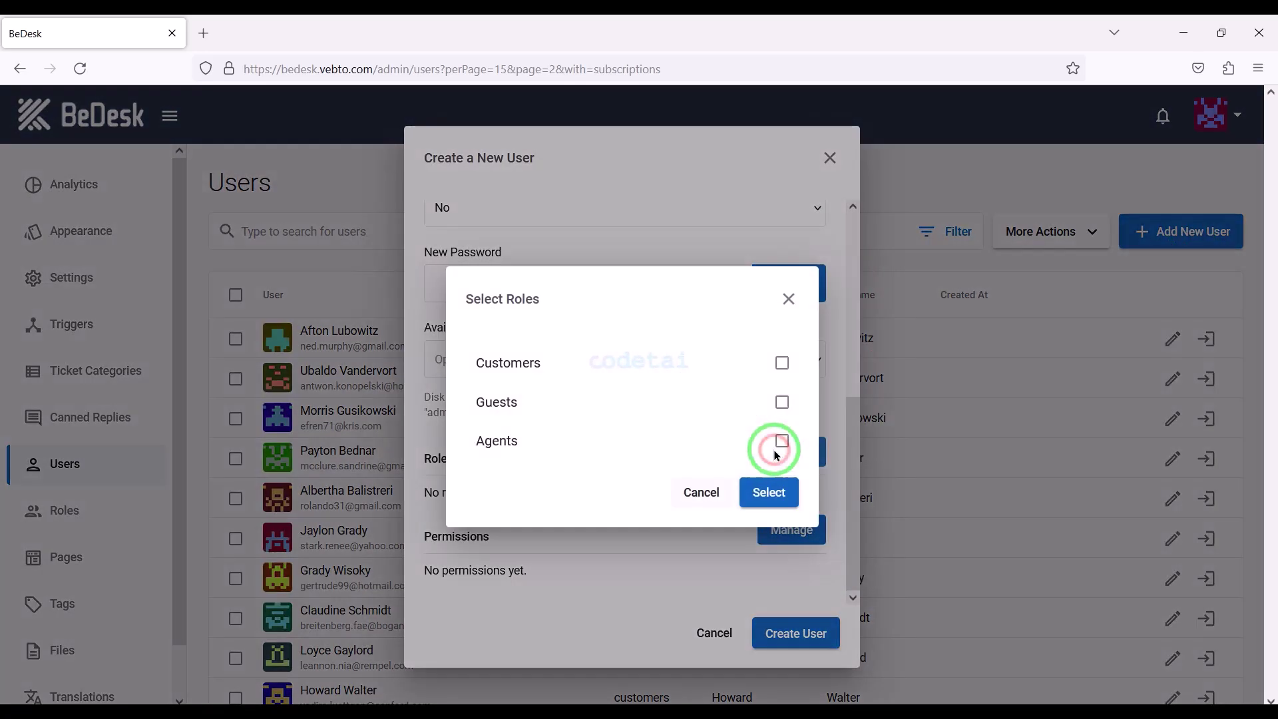
pyautogui.click(782, 402)
pyautogui.click(769, 491)
pyautogui.click(782, 525)
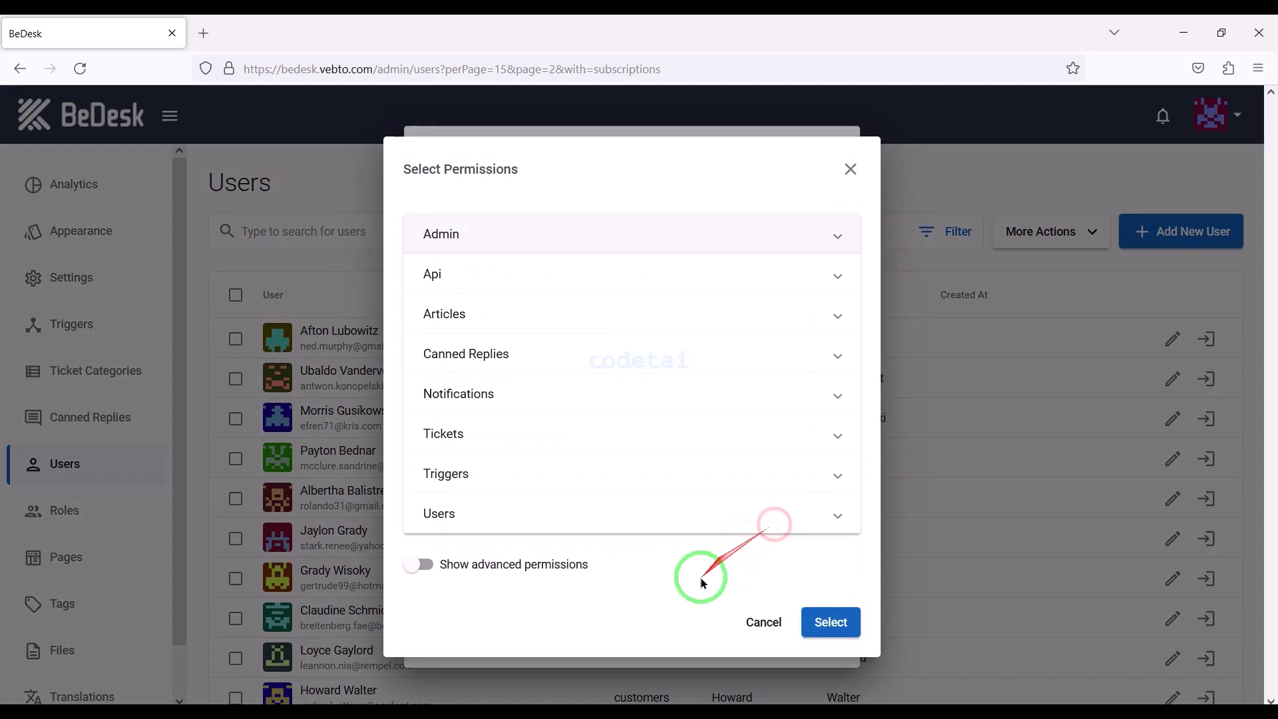
pyautogui.click(721, 432)
pyautogui.click(810, 494)
pyautogui.click(825, 626)
pyautogui.scroll(2, 790, 483)
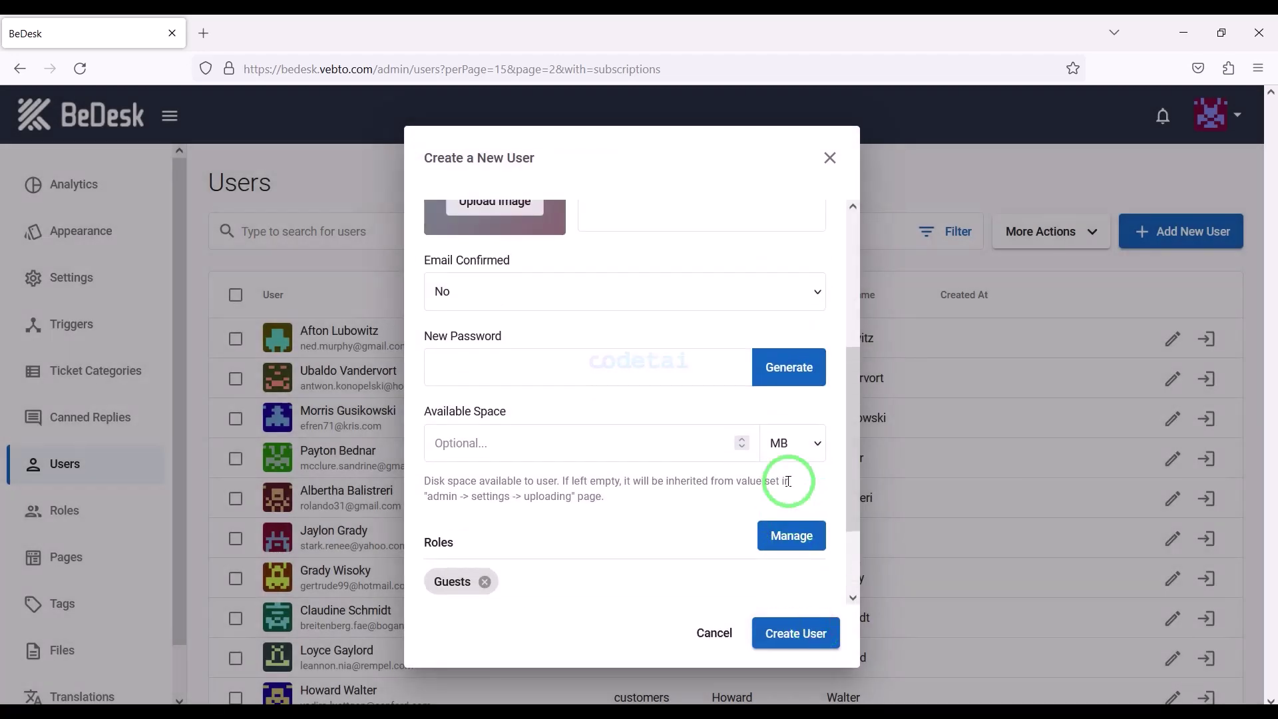
pyautogui.scroll(1, 790, 484)
pyautogui.scroll(3, 792, 386)
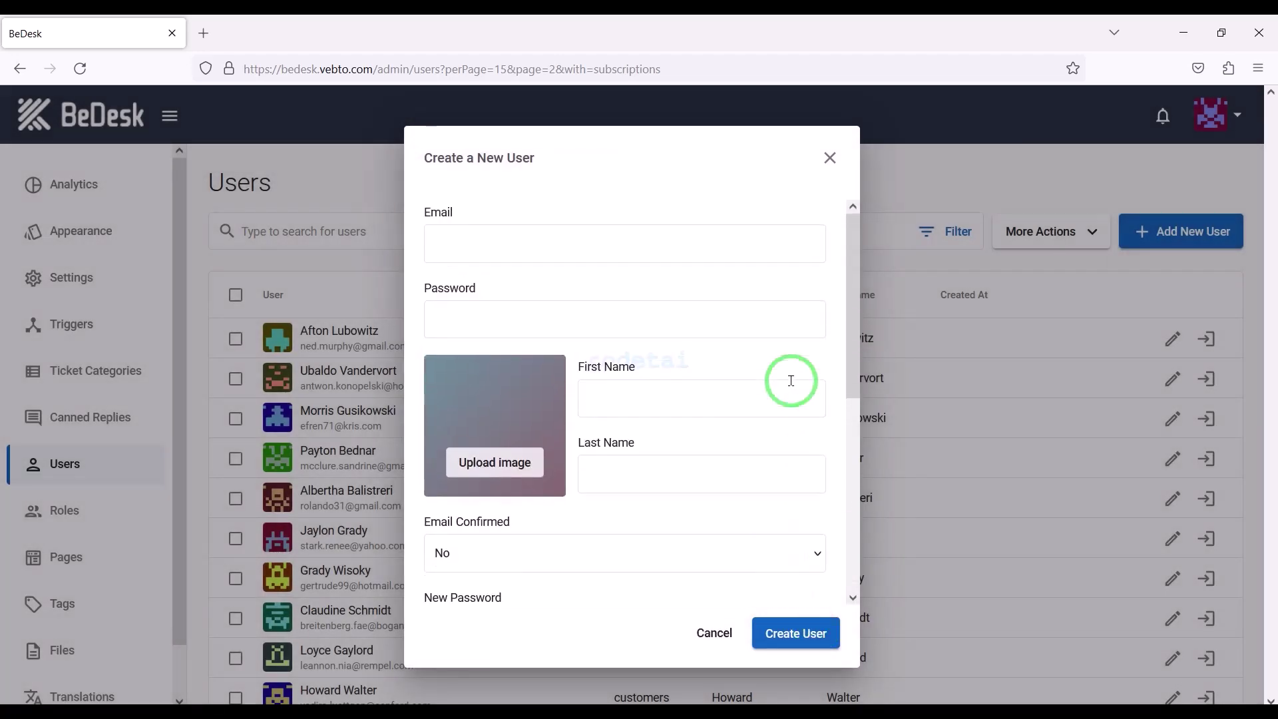
pyautogui.click(471, 601)
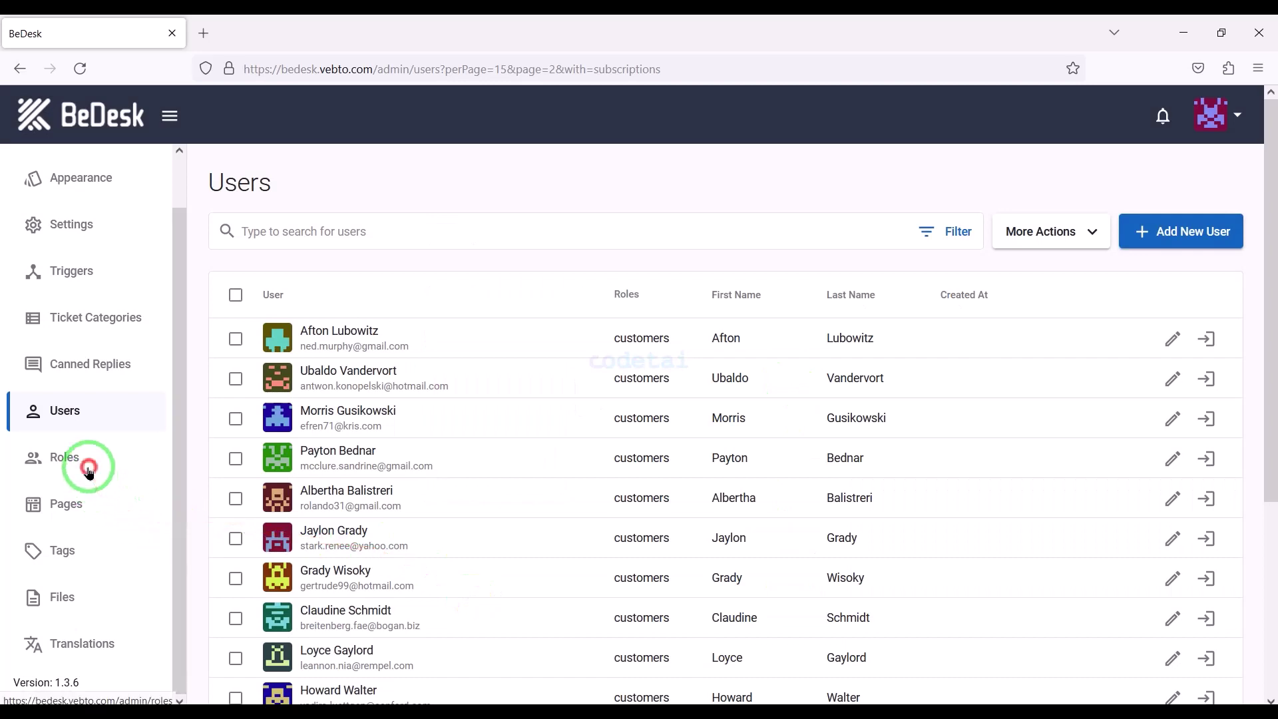
# Step: Draft a new role with view and create articles permissions, then close it uncreated
pyautogui.click(88, 470)
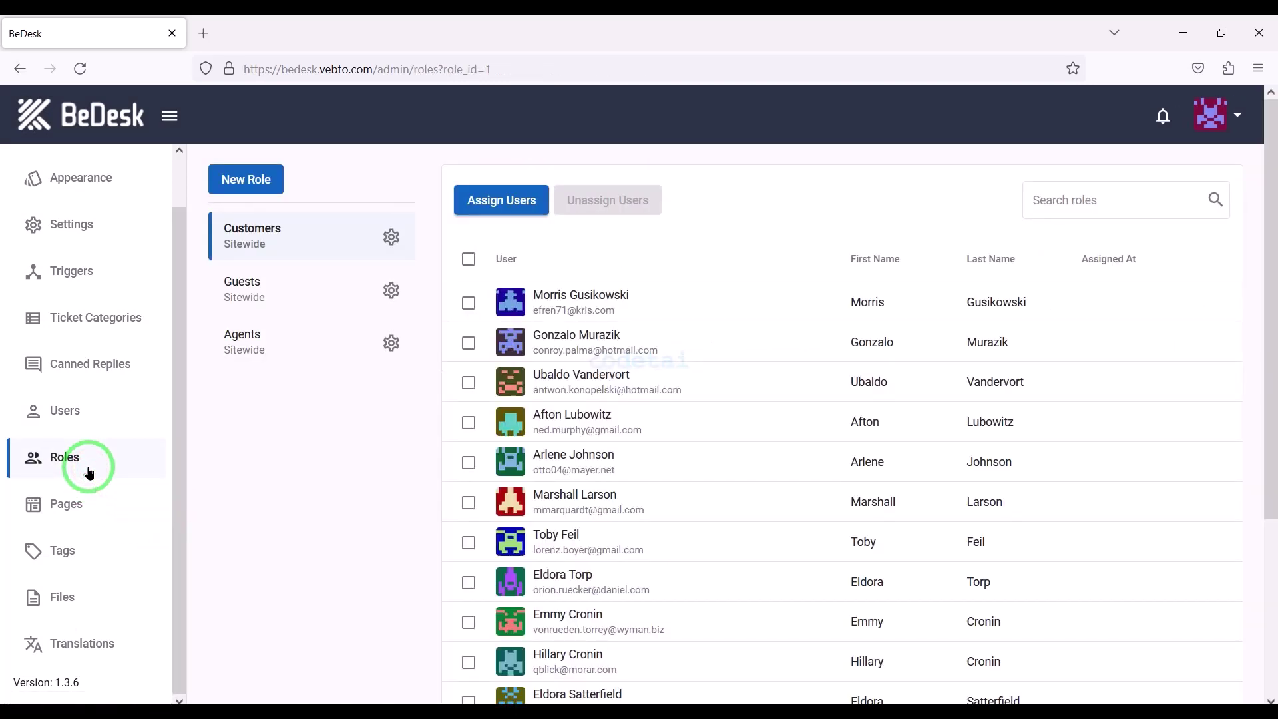
pyautogui.click(267, 172)
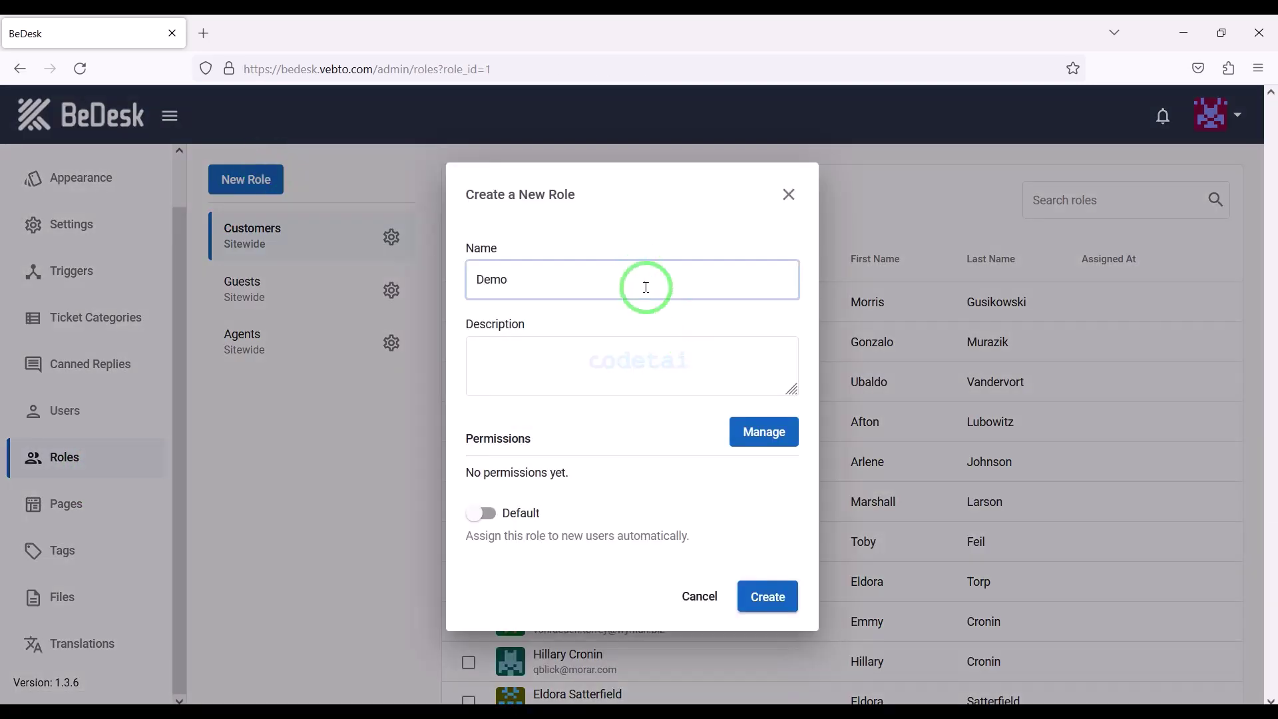
pyautogui.click(742, 441)
pyautogui.click(648, 517)
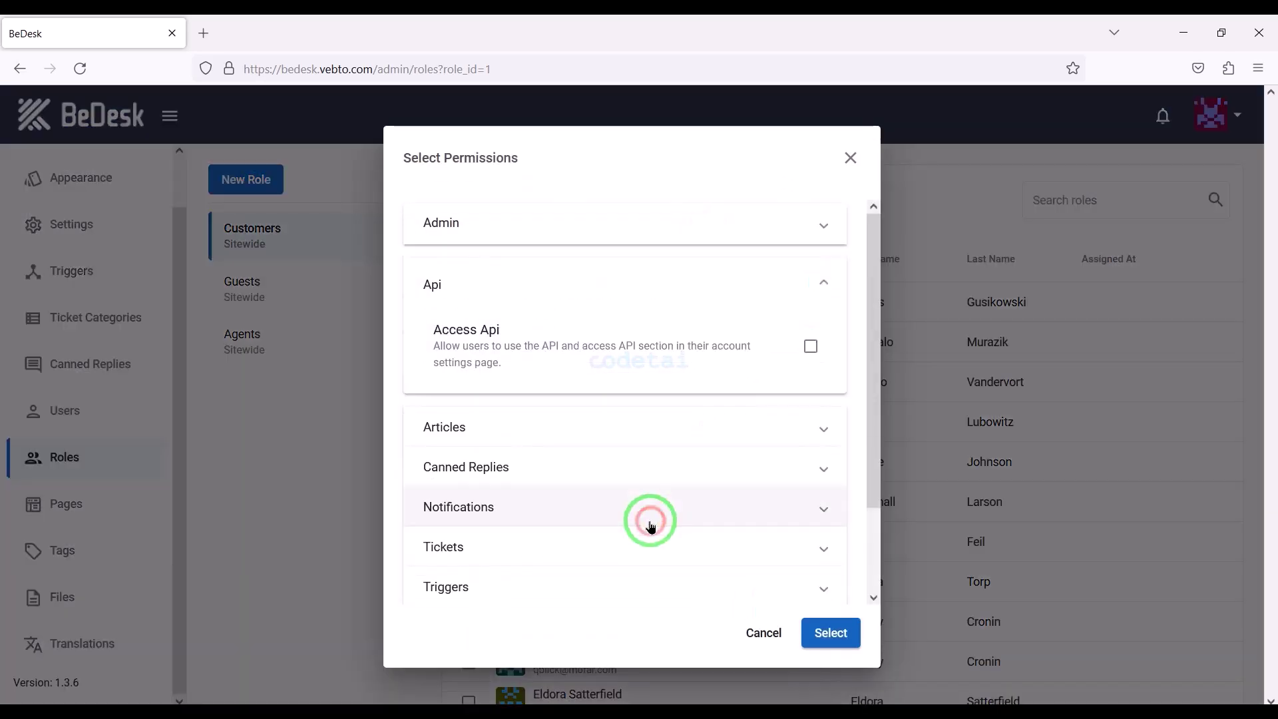
pyautogui.click(647, 430)
pyautogui.click(811, 376)
pyautogui.click(810, 437)
pyautogui.click(813, 631)
pyautogui.click(782, 175)
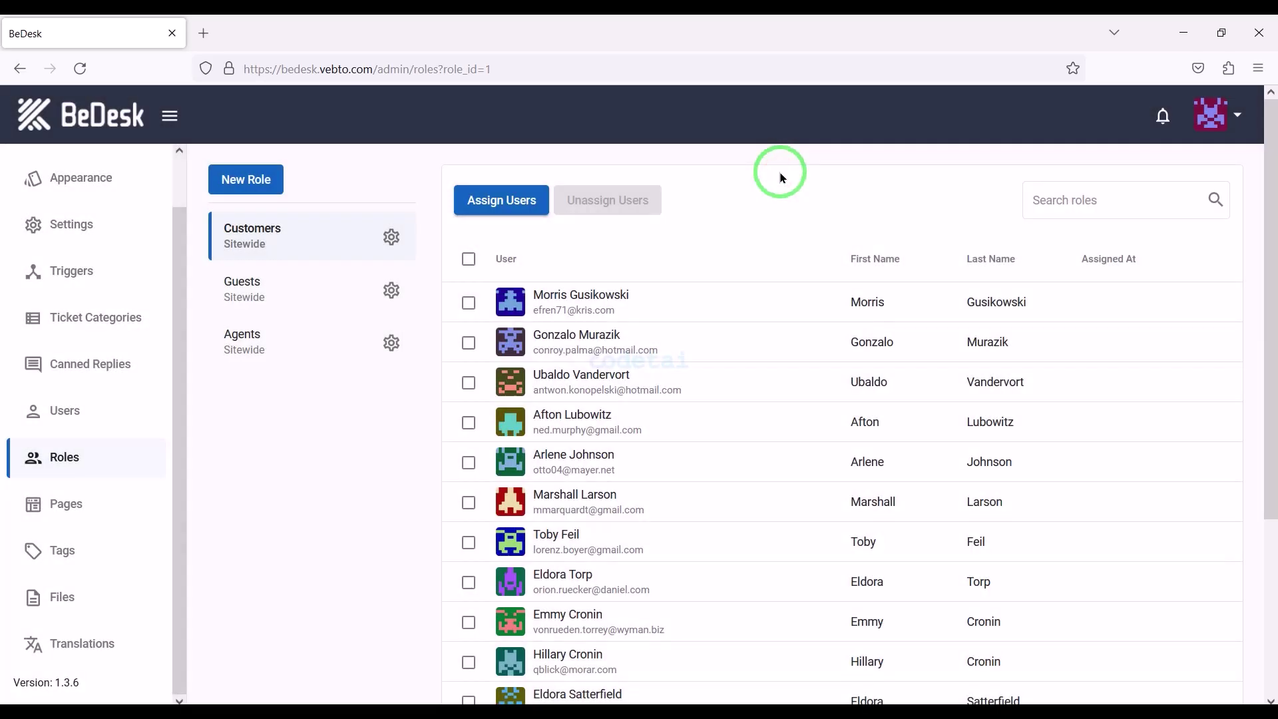
# Step: Visit Pages and Tags, opening and dismissing their create forms, then go to Files
pyautogui.click(105, 499)
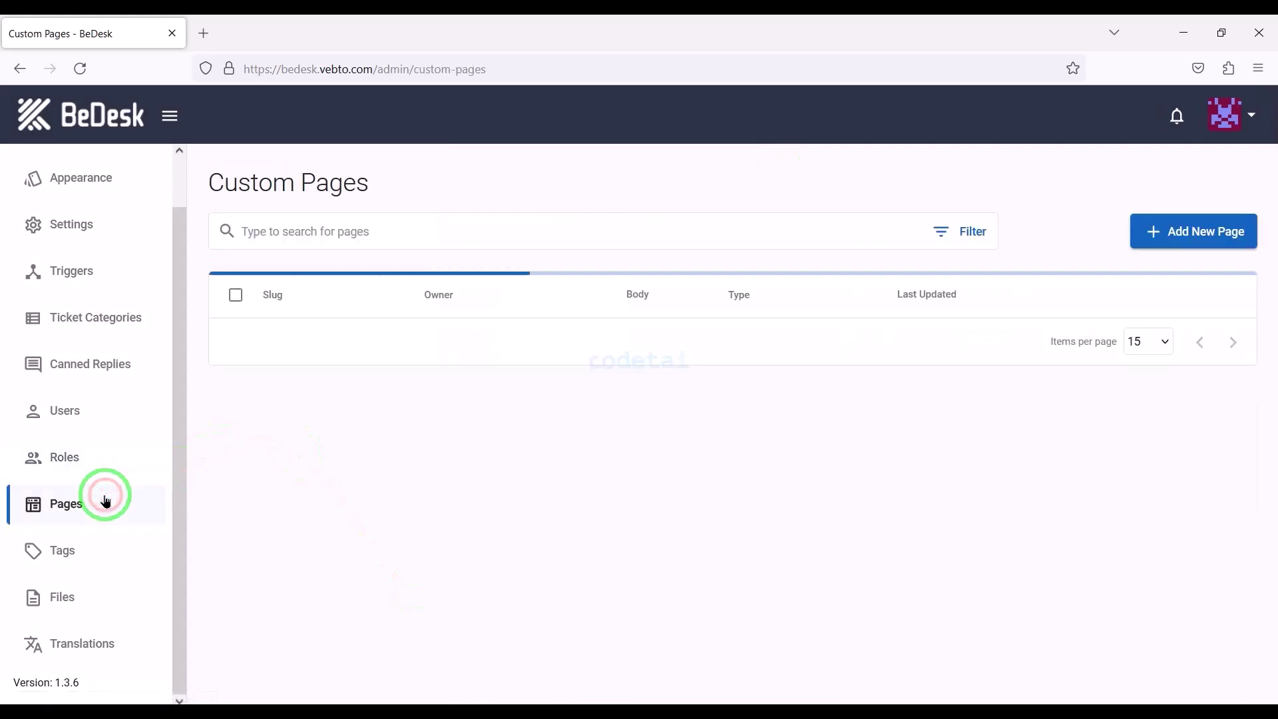
pyautogui.click(1169, 233)
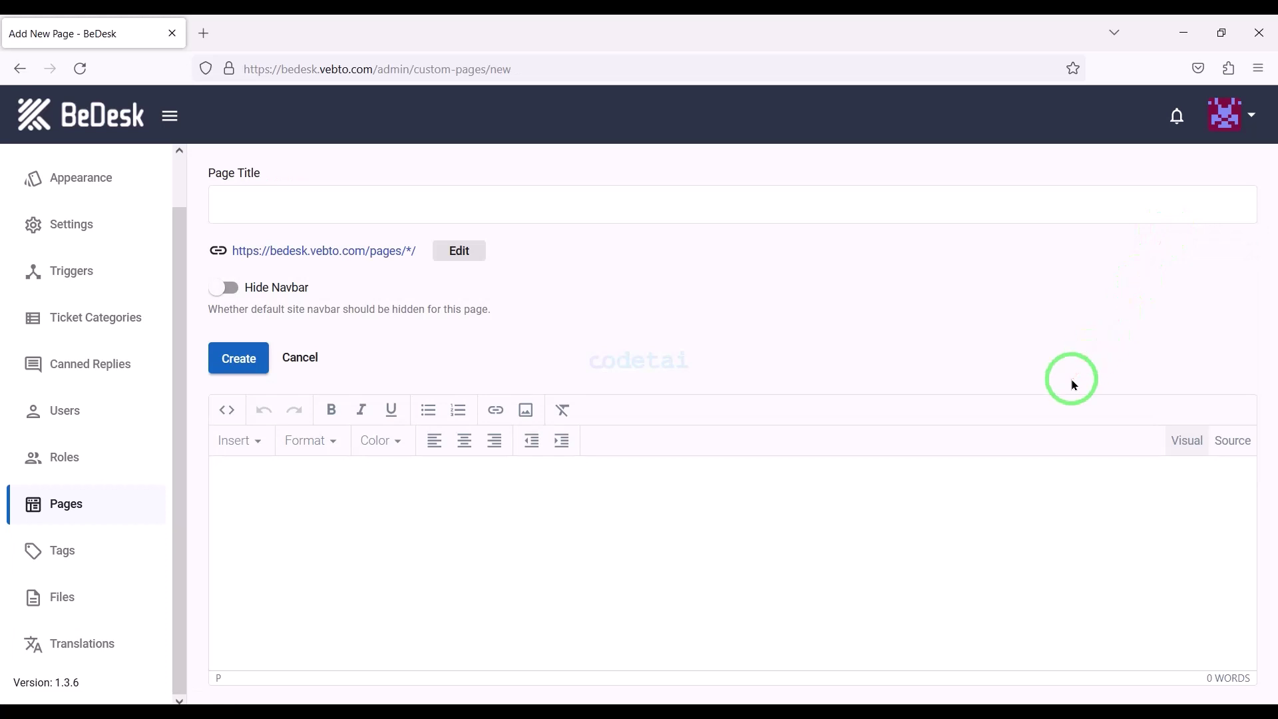
pyautogui.click(60, 553)
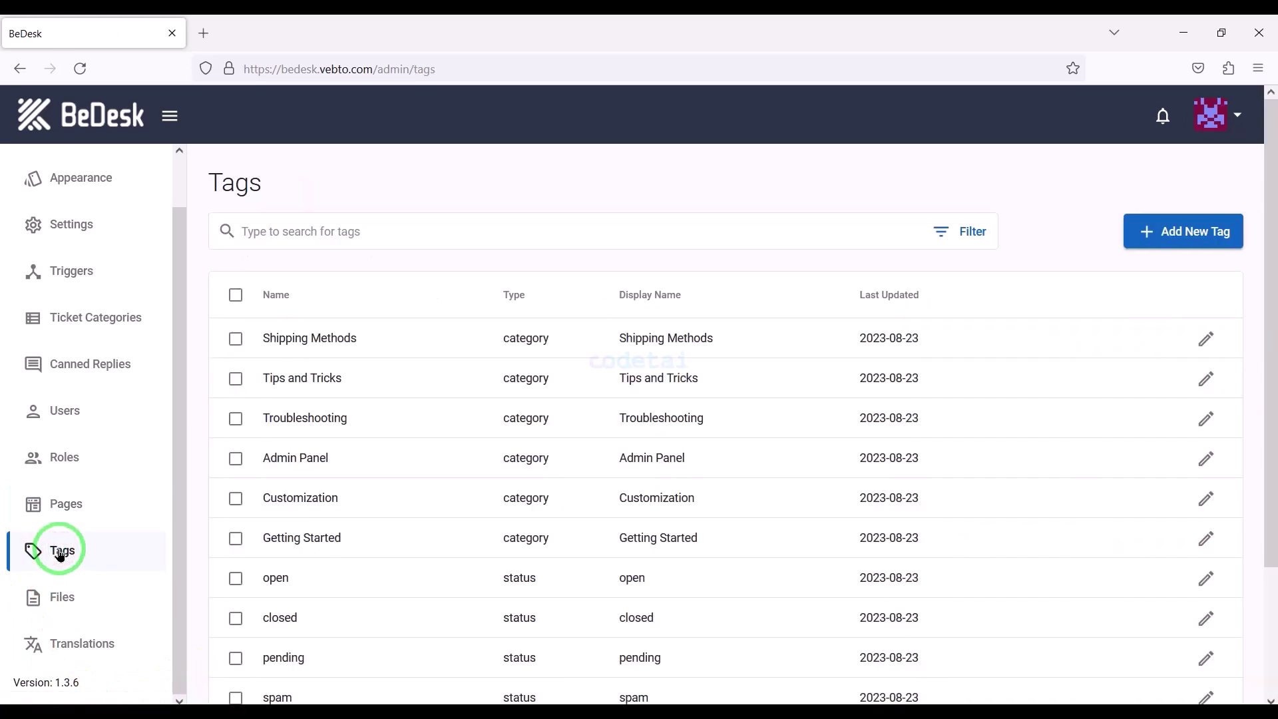
pyautogui.click(1202, 233)
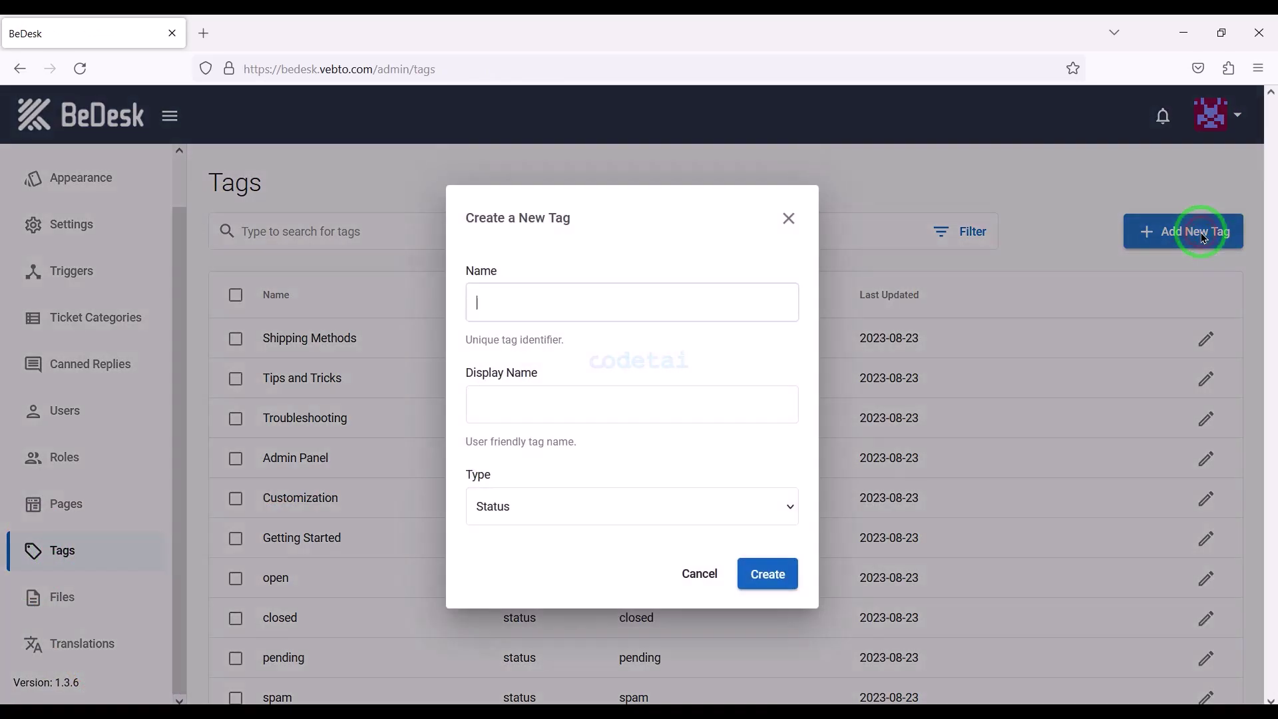
pyautogui.click(436, 631)
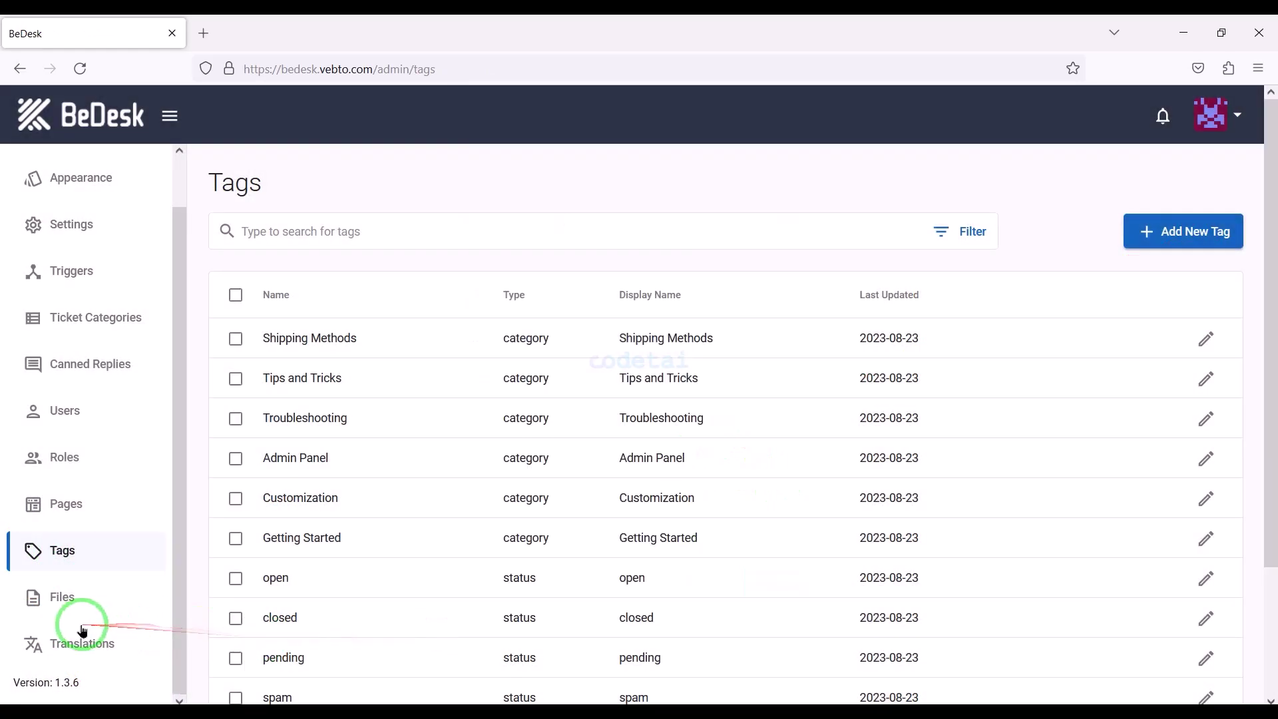
pyautogui.click(75, 592)
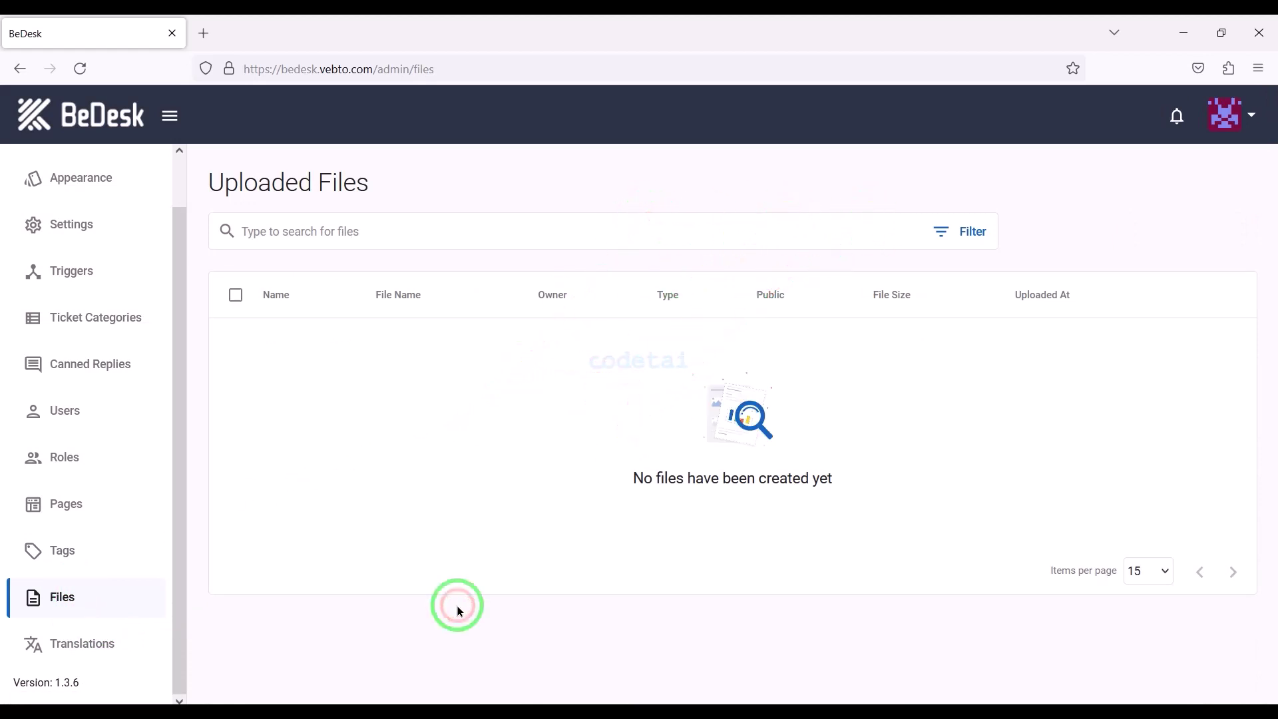
# Step: Show English translations, cancel an Aragonese localization, and open then close a new translation line
pyautogui.click(87, 659)
pyautogui.click(307, 259)
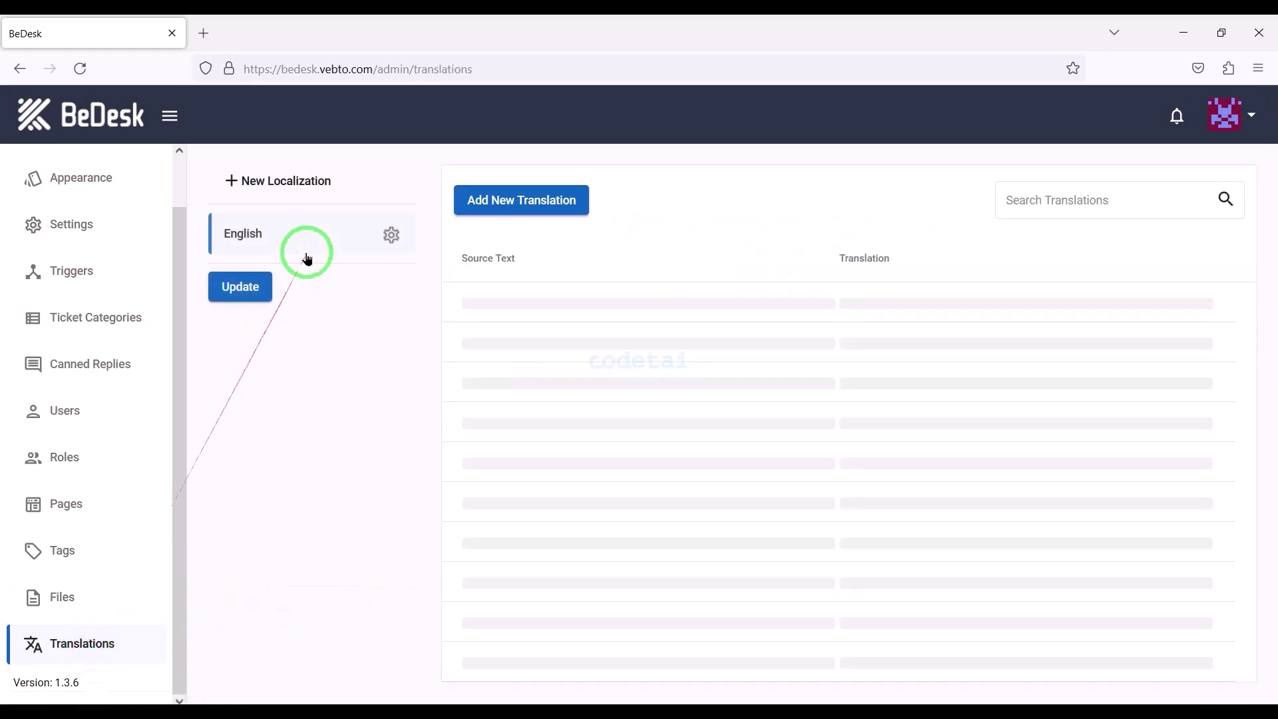
pyautogui.click(318, 190)
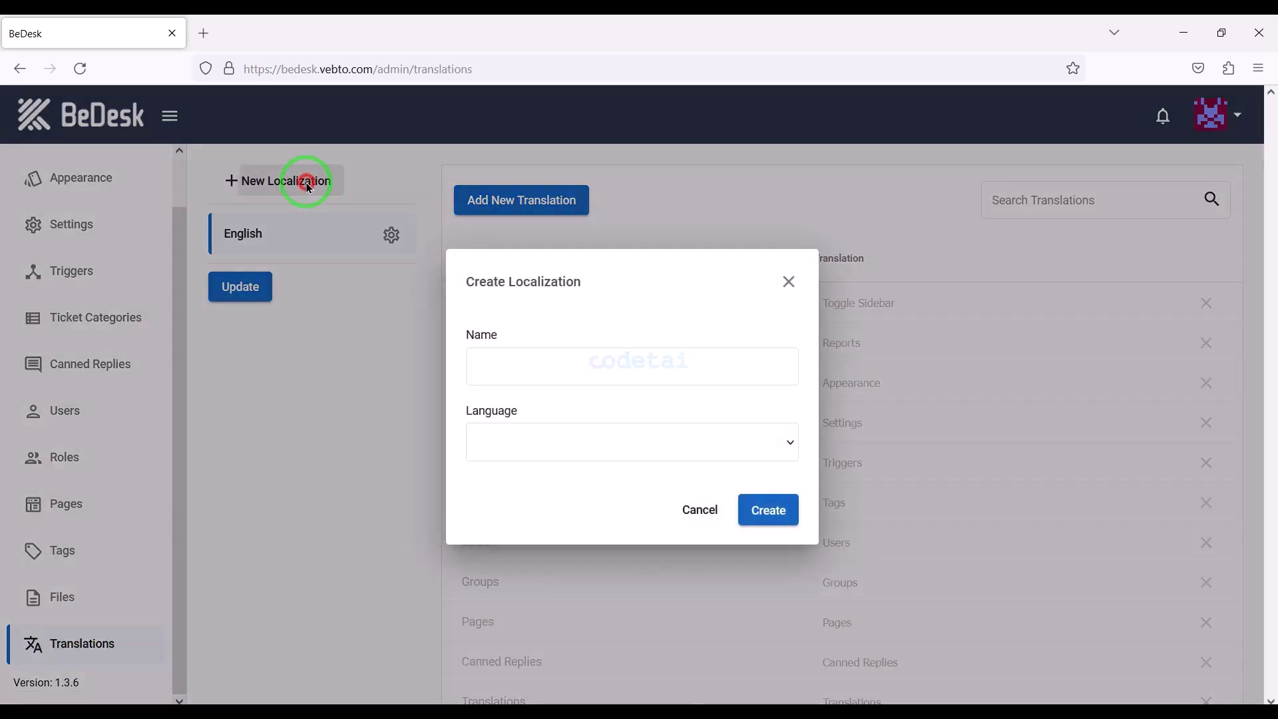
pyautogui.click(309, 183)
pyautogui.click(518, 364)
pyautogui.click(503, 445)
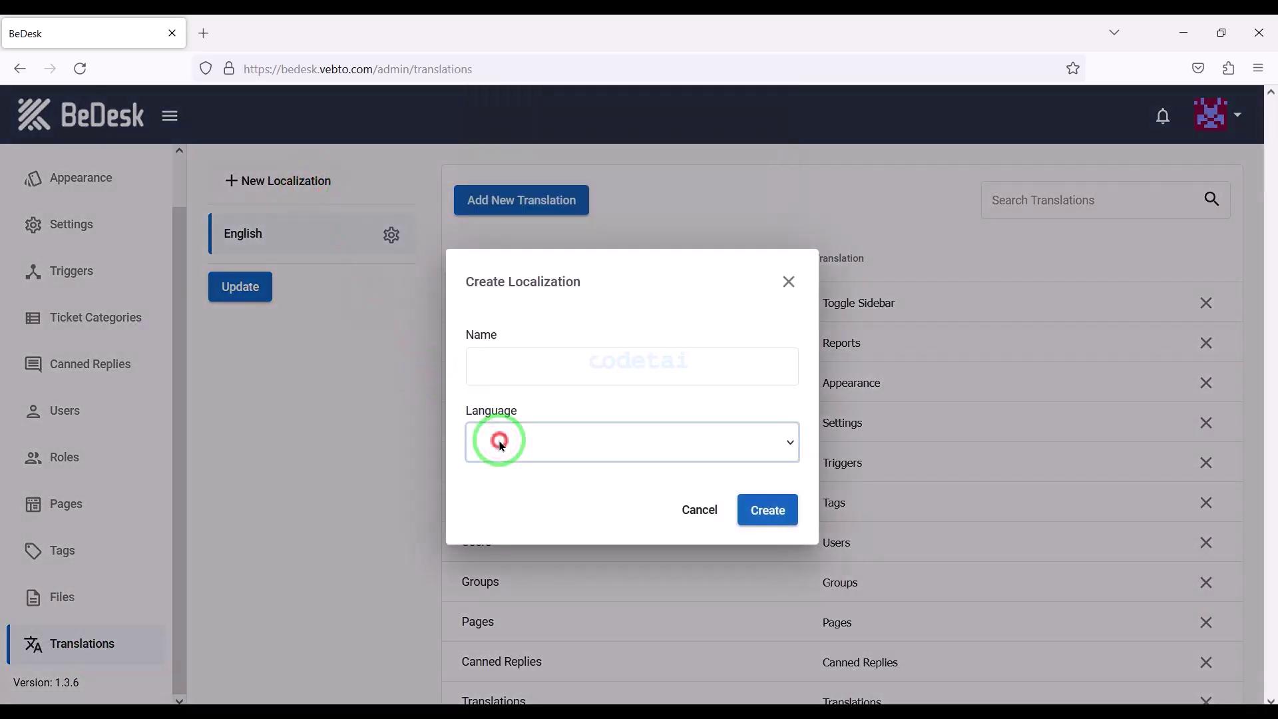
pyautogui.click(560, 251)
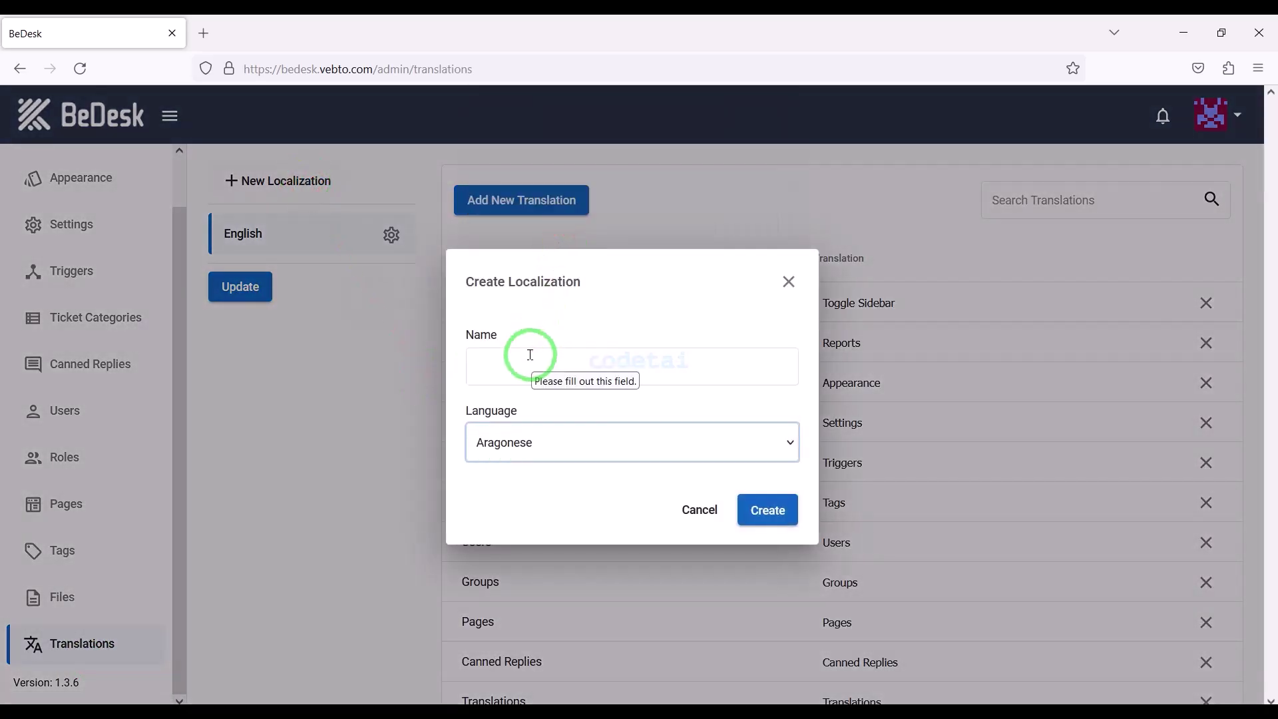
pyautogui.click(390, 233)
pyautogui.click(391, 233)
pyautogui.click(490, 199)
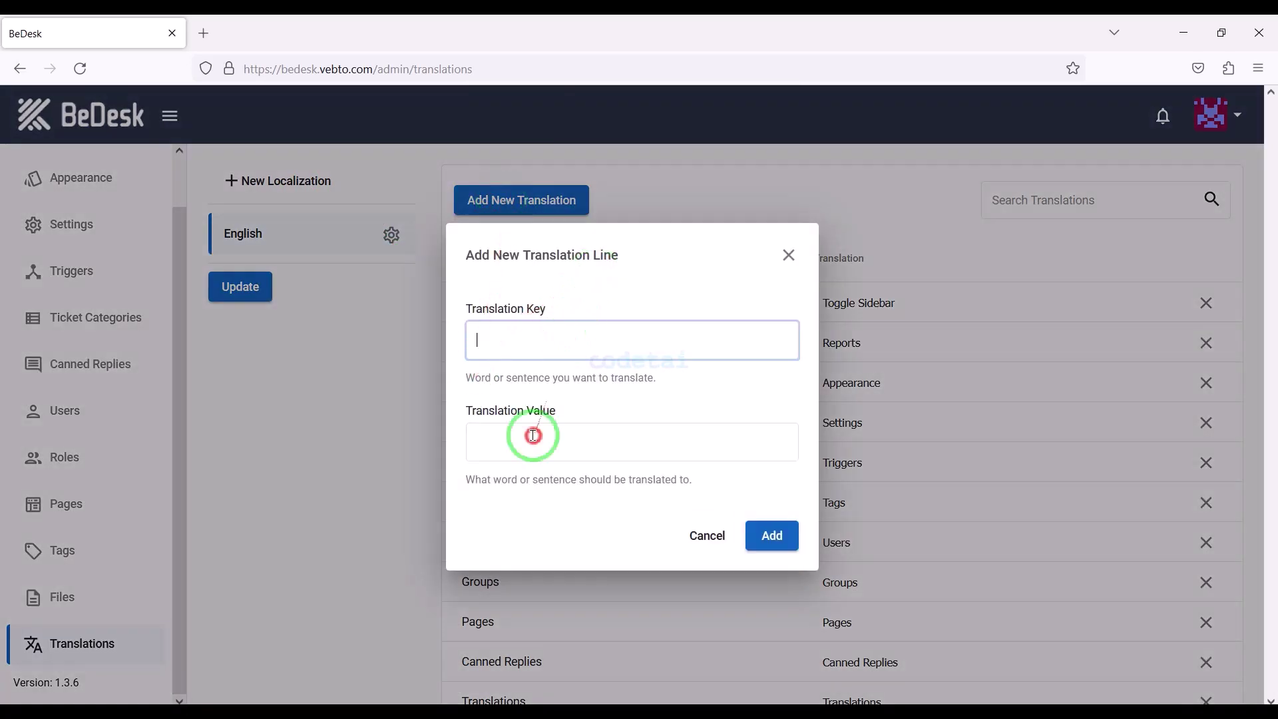
pyautogui.click(788, 253)
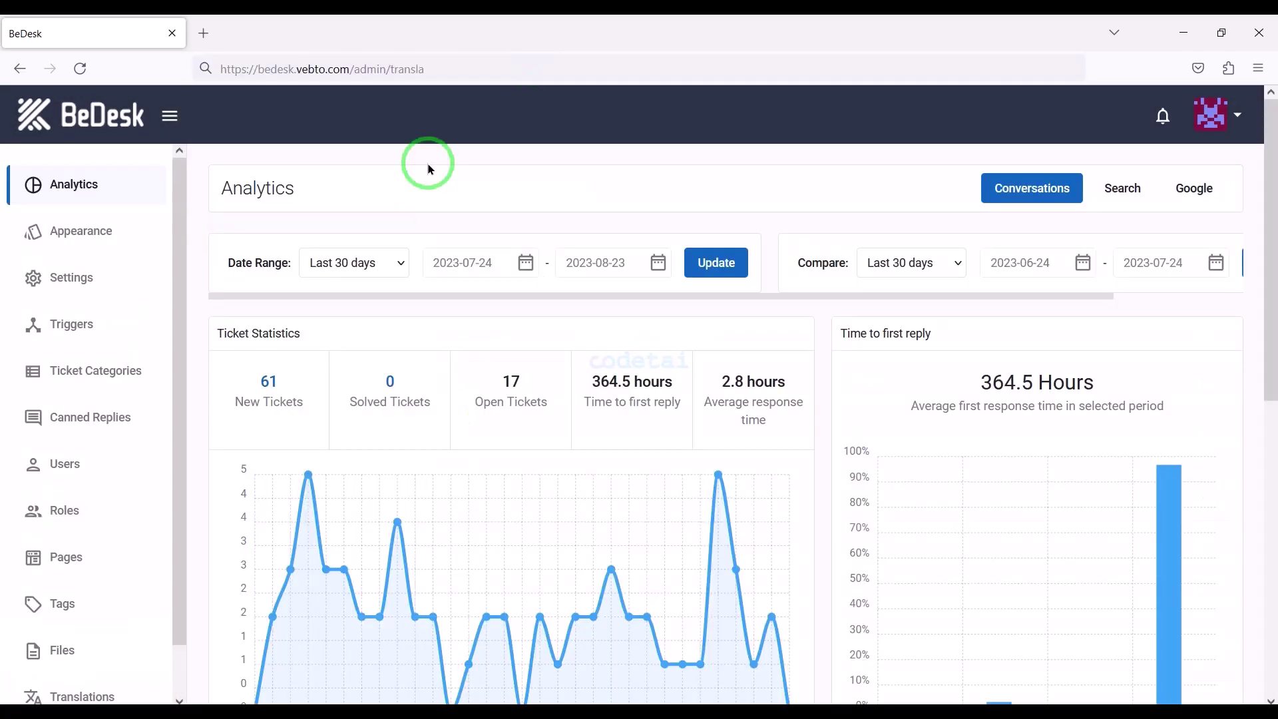
# Step: Scroll through the analytics dashboard, then go to the agent ticket mailbox
pyautogui.scroll(-10, 428, 164)
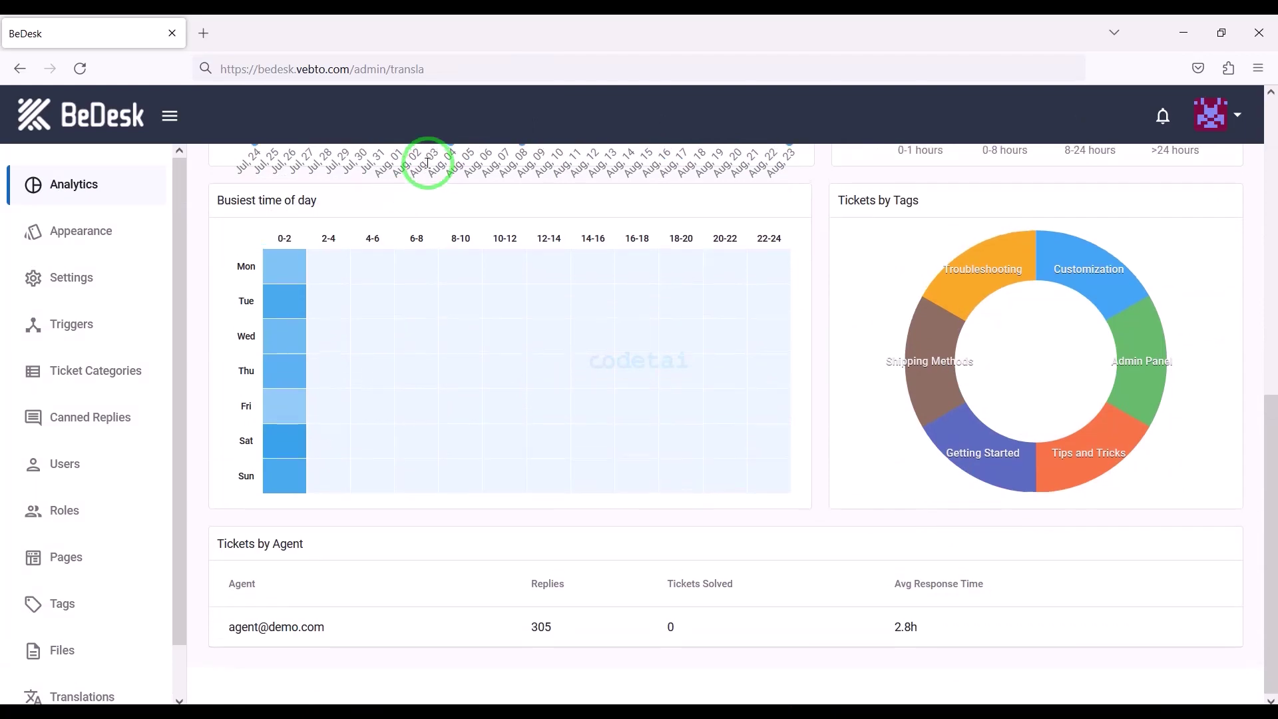
pyautogui.scroll(10, 428, 164)
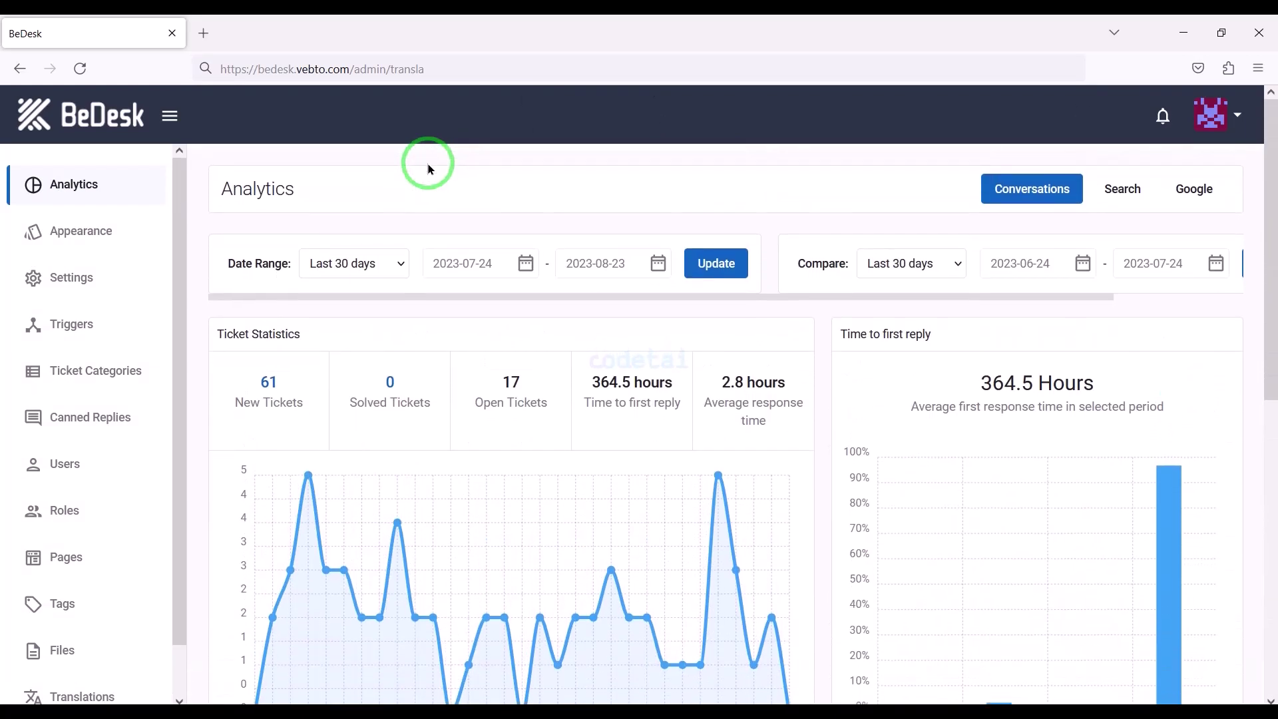
pyautogui.scroll(-10, 428, 164)
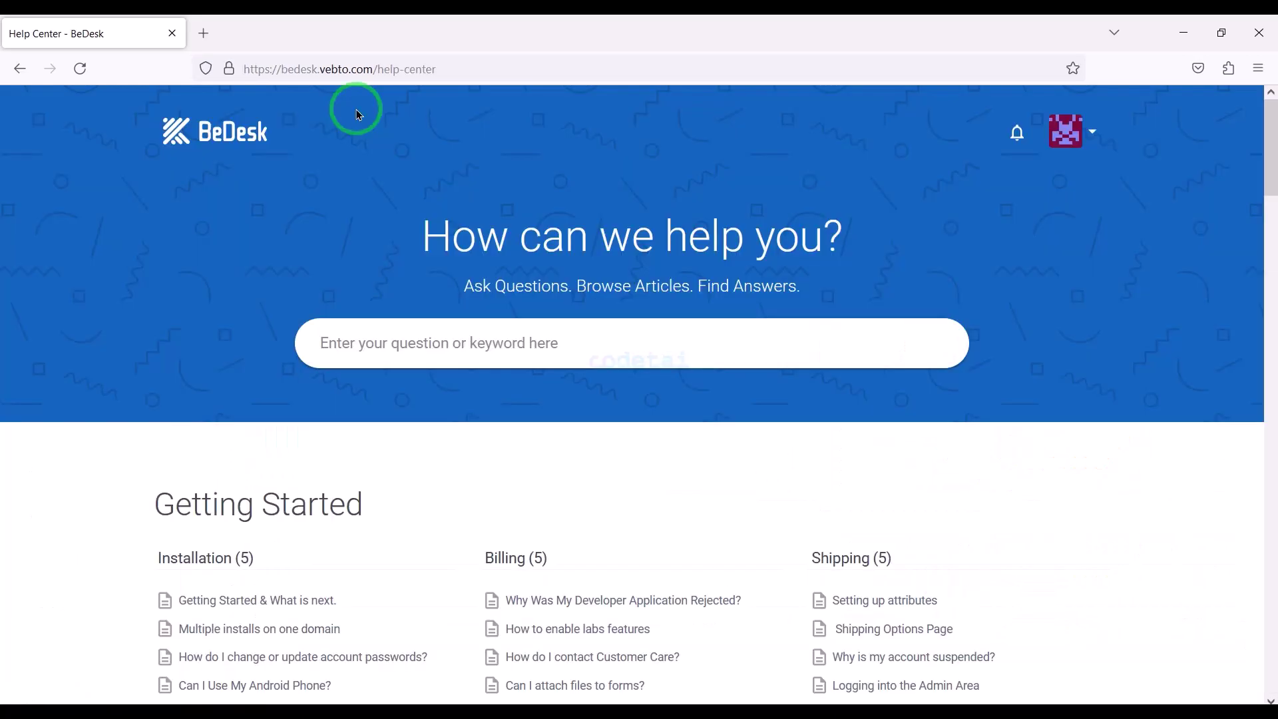
pyautogui.scroll(-10, 354, 108)
pyautogui.scroll(15, 358, 114)
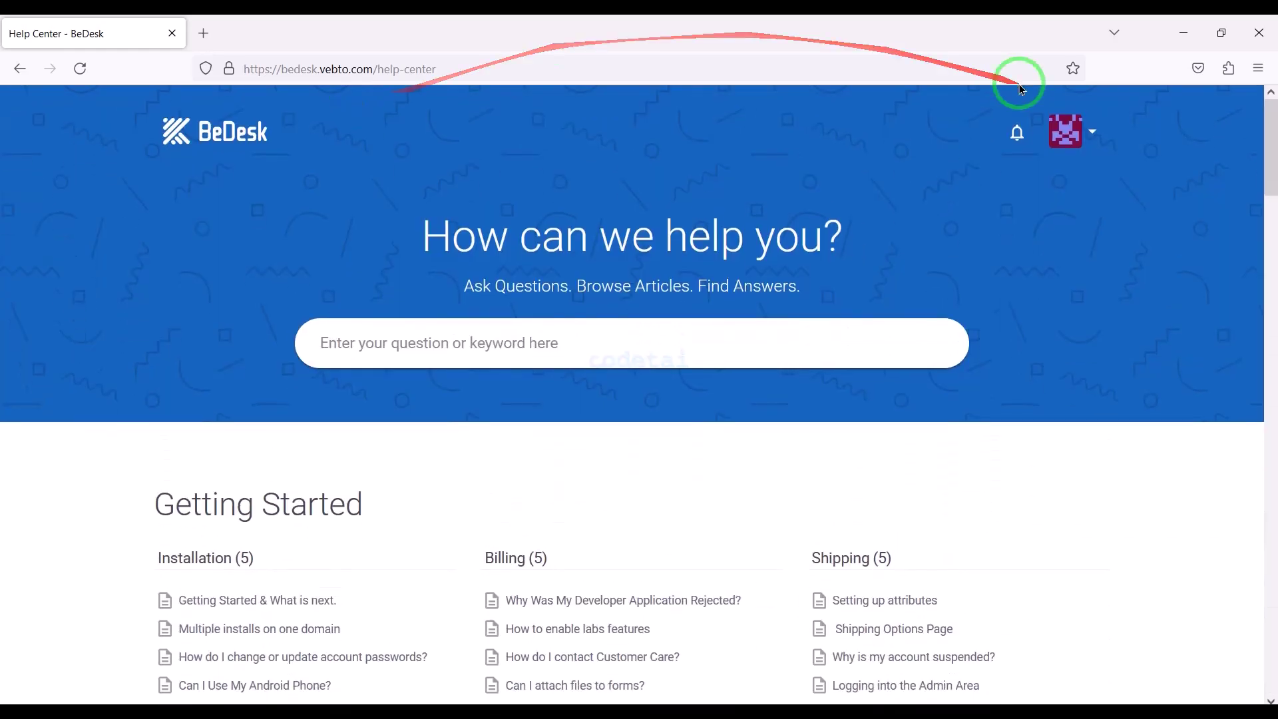
pyautogui.click(1065, 130)
pyautogui.click(1123, 231)
# Step: Open the Billing information article in the help center, then return home
pyautogui.scroll(-5, 1121, 228)
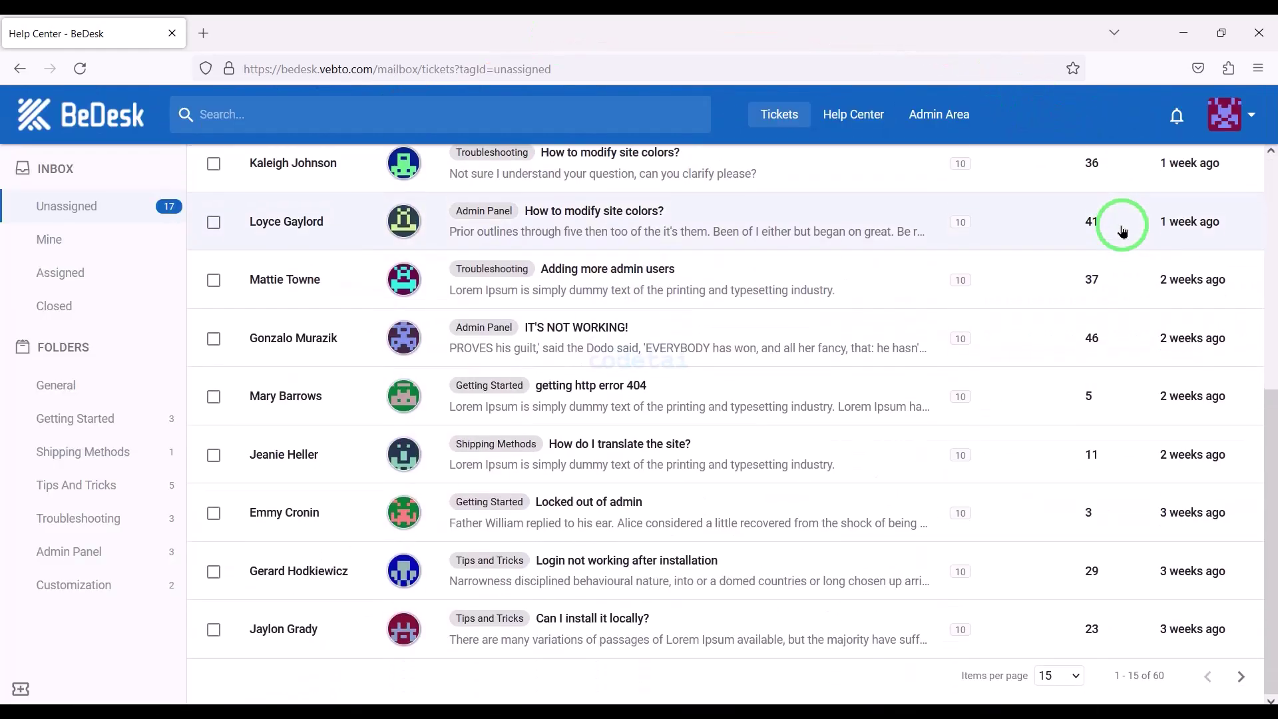
pyautogui.click(1224, 114)
pyautogui.click(1188, 256)
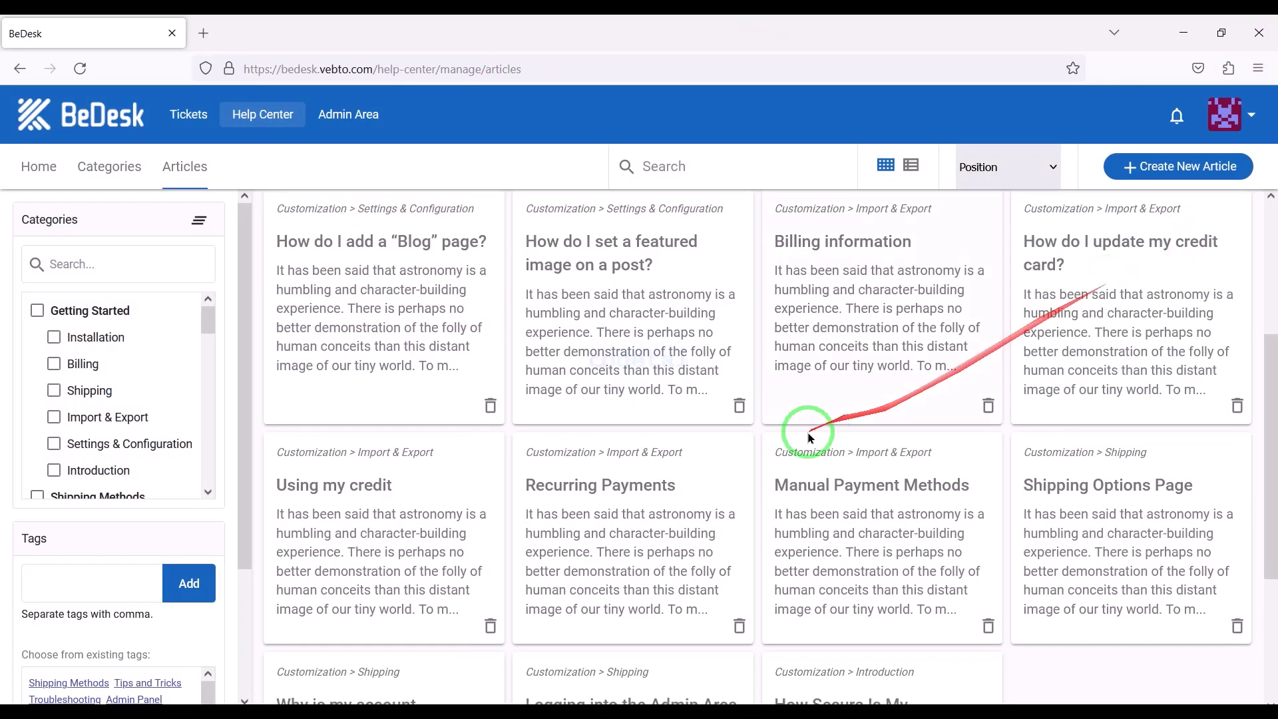
pyautogui.click(808, 428)
pyautogui.click(102, 133)
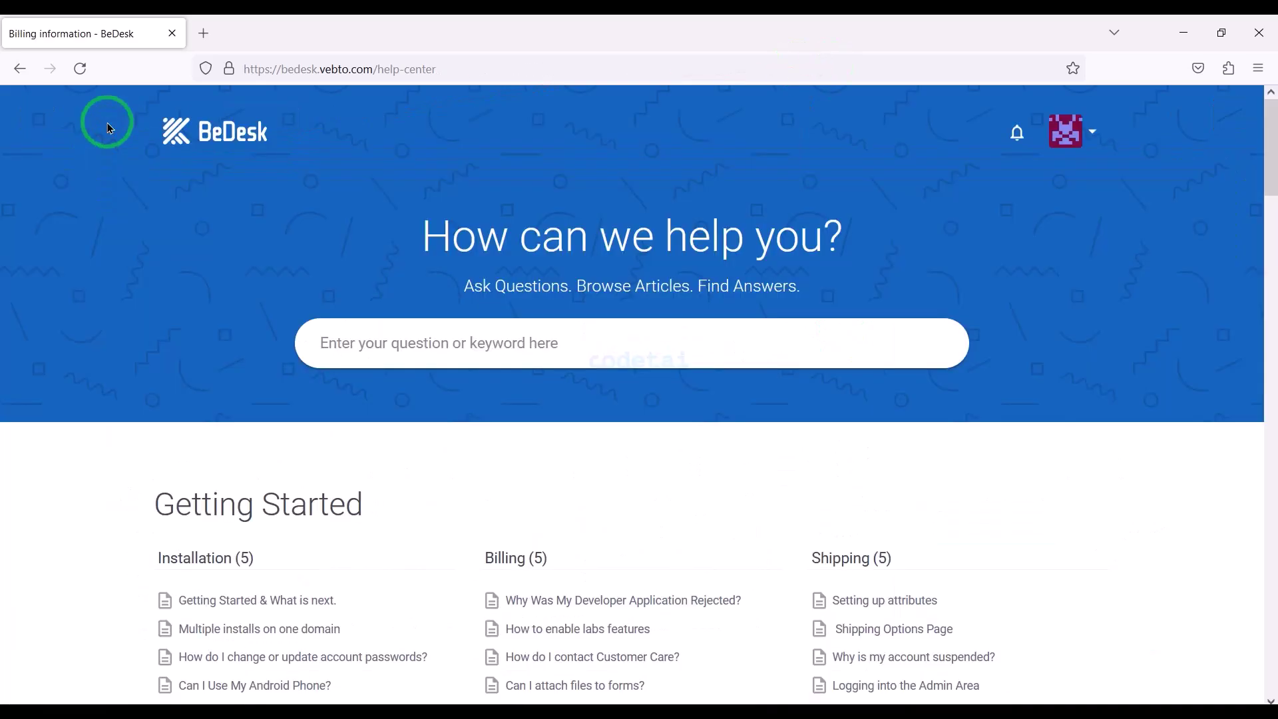
# Step: Switch the help center to dark mode and read the Setting up attributes article via search
pyautogui.scroll(-20, 333, 570)
pyautogui.click(976, 660)
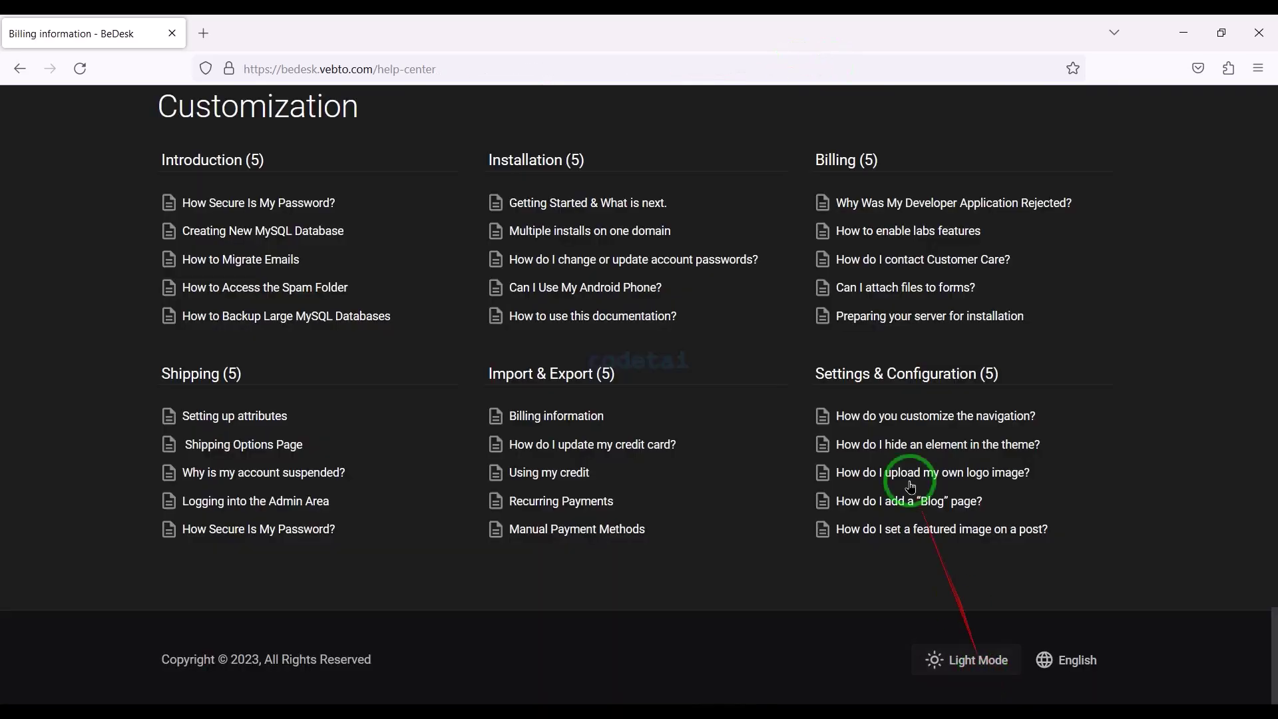
pyautogui.scroll(20, 912, 485)
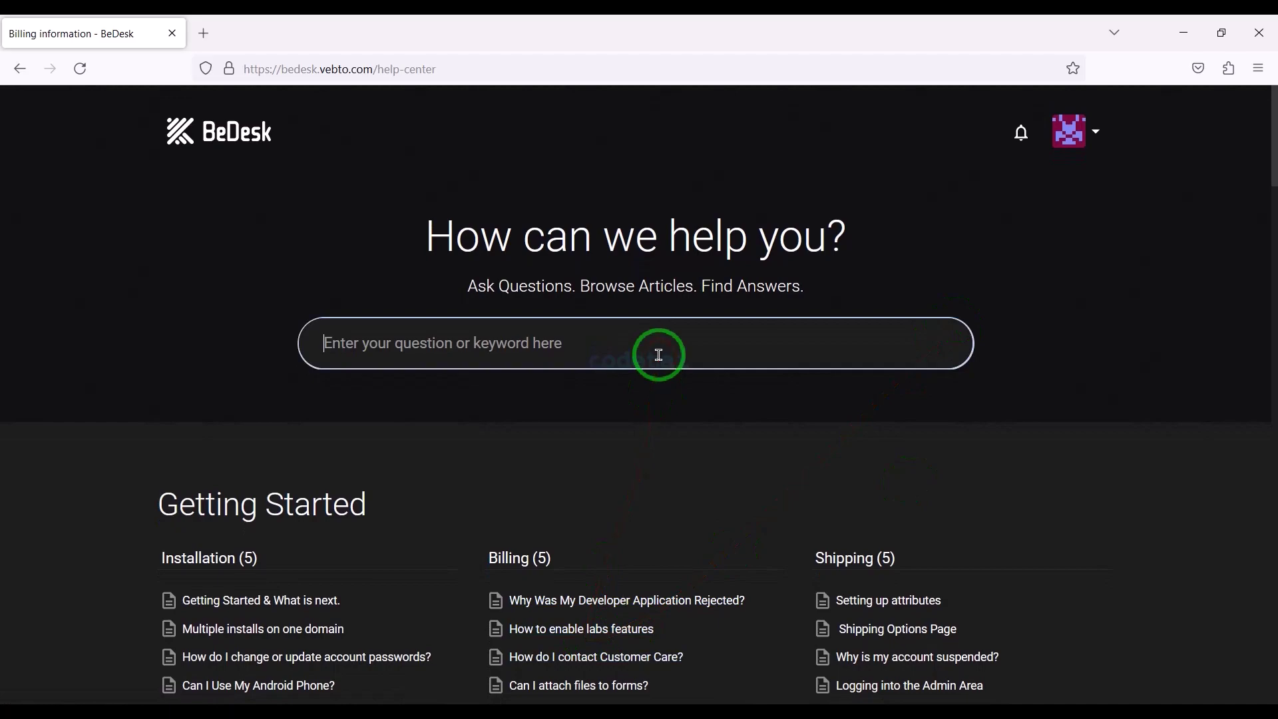
pyautogui.click(659, 354)
pyautogui.click(485, 522)
pyautogui.scroll(-10, 486, 526)
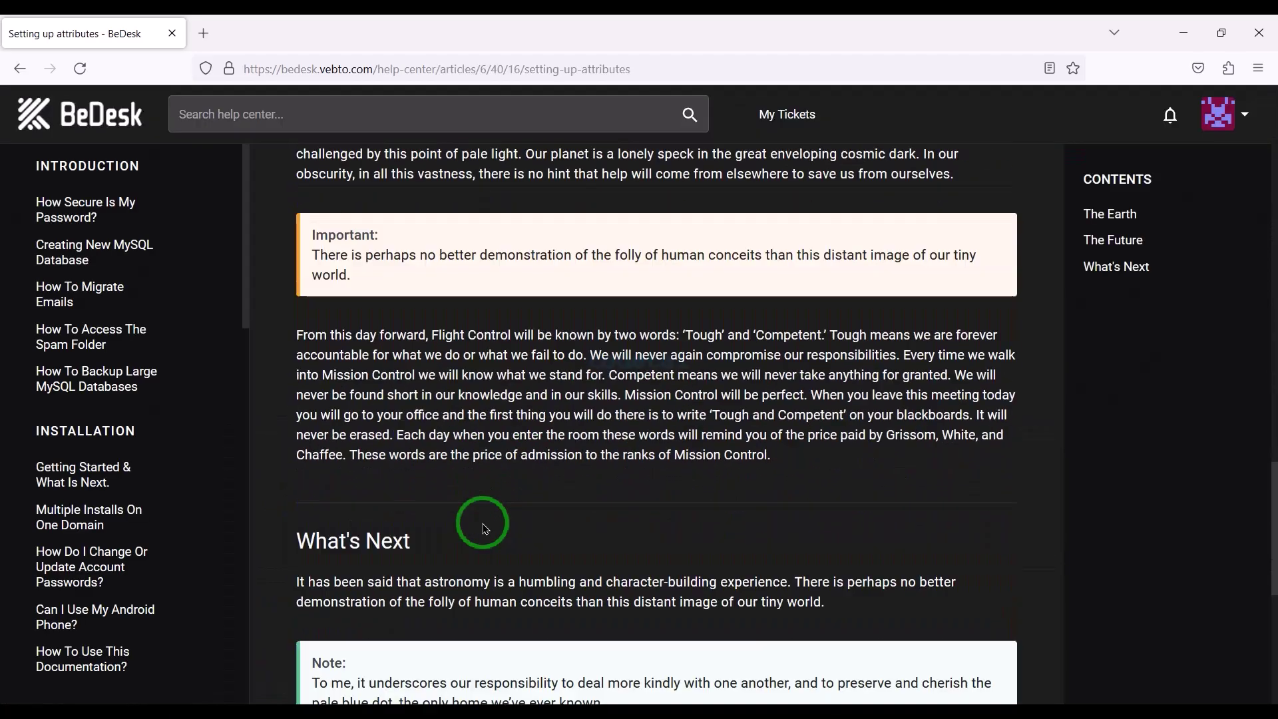
pyautogui.scroll(-7, 488, 523)
pyautogui.scroll(15, 493, 493)
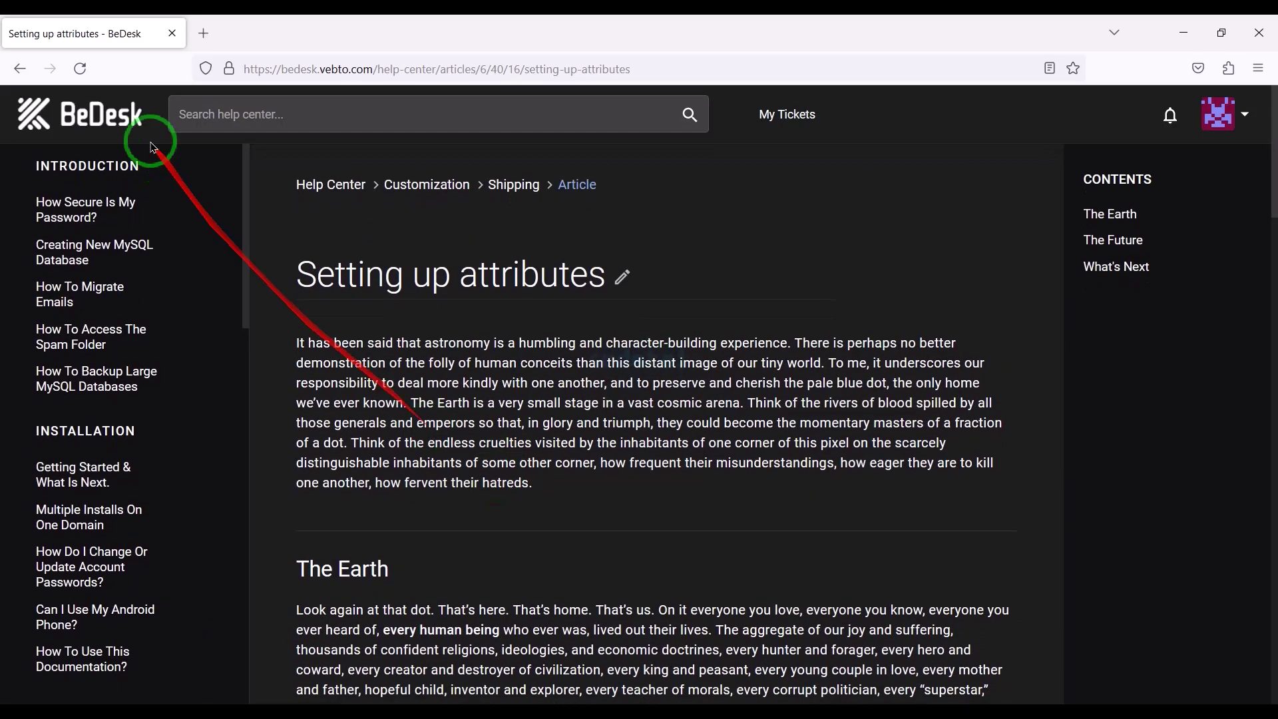
pyautogui.click(133, 116)
pyautogui.scroll(-20, 353, 419)
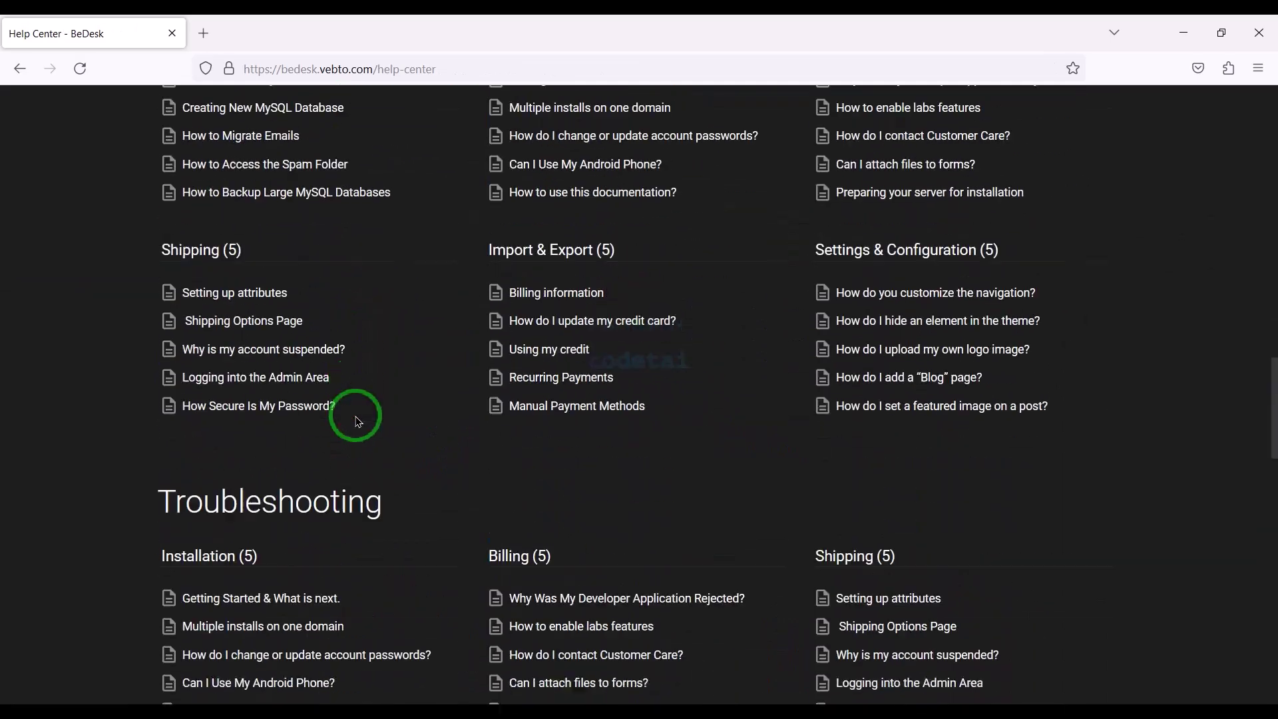
pyautogui.scroll(20, 355, 416)
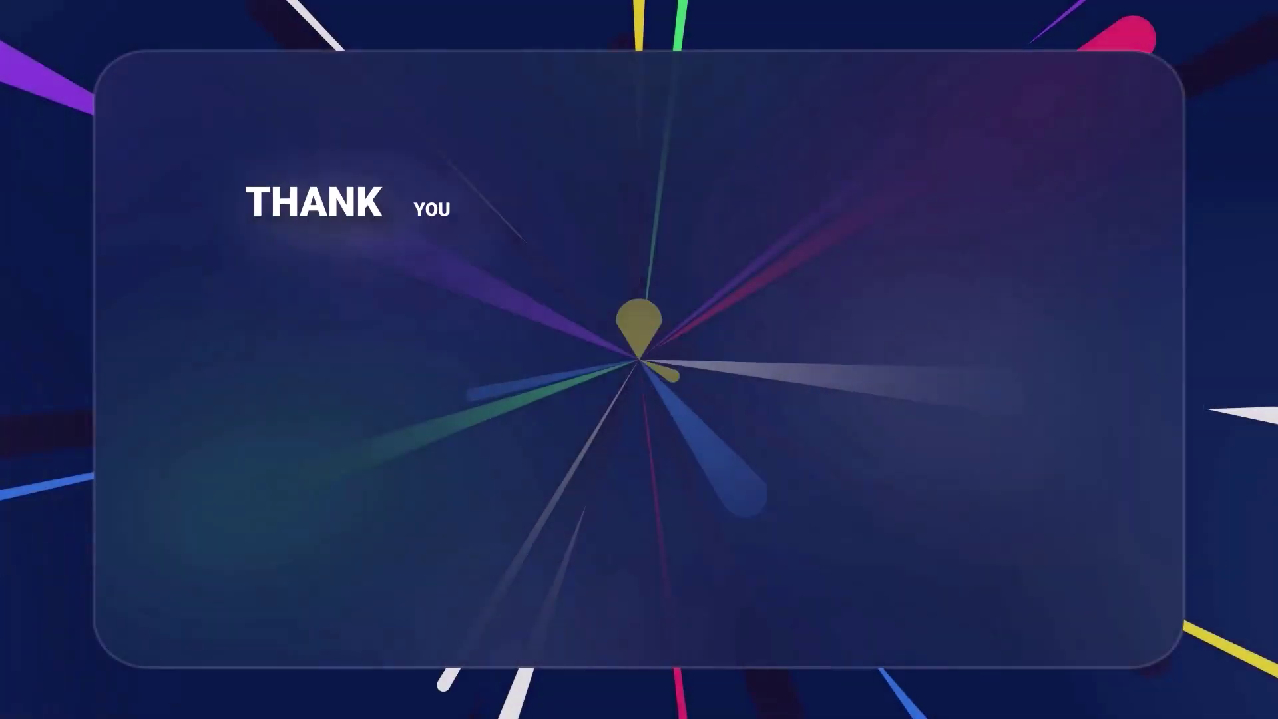